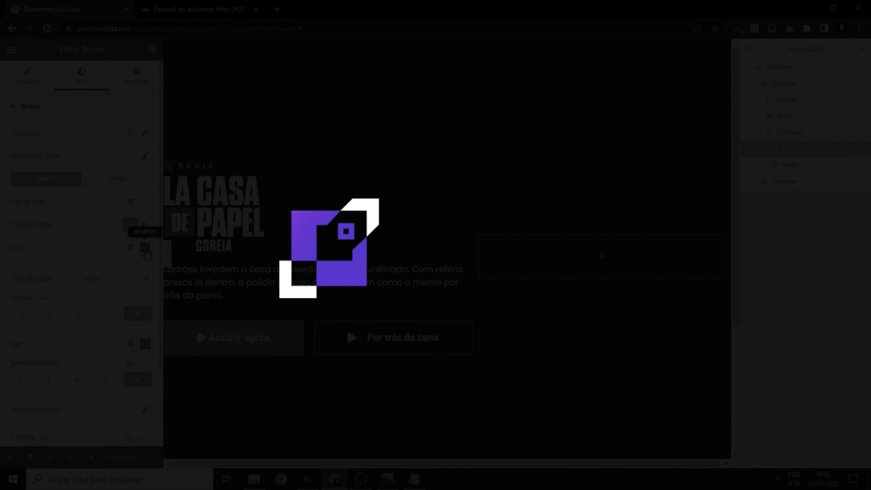
pyautogui.click(145, 249)
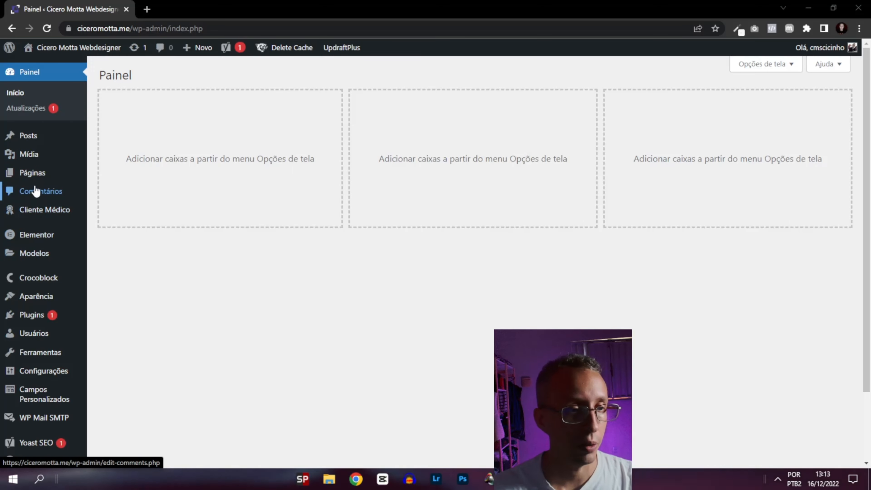
# Create a new WordPress page titled "Photoshop aula"
pyautogui.moveTo(11, 179)
pyautogui.click(118, 198)
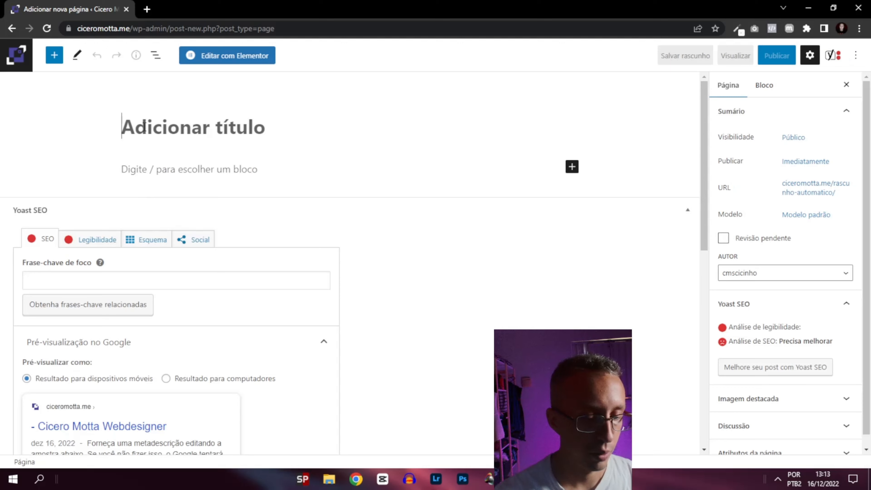
pyautogui.write('Photoshop a')
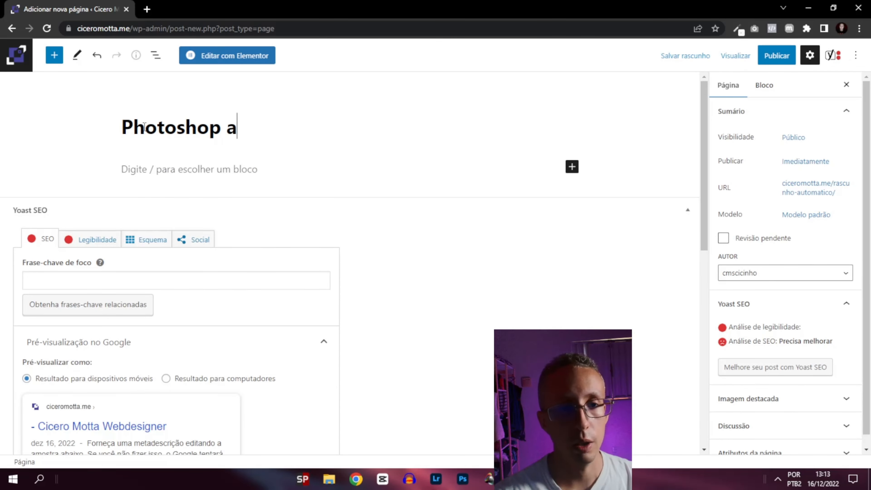
pyautogui.write('ula')
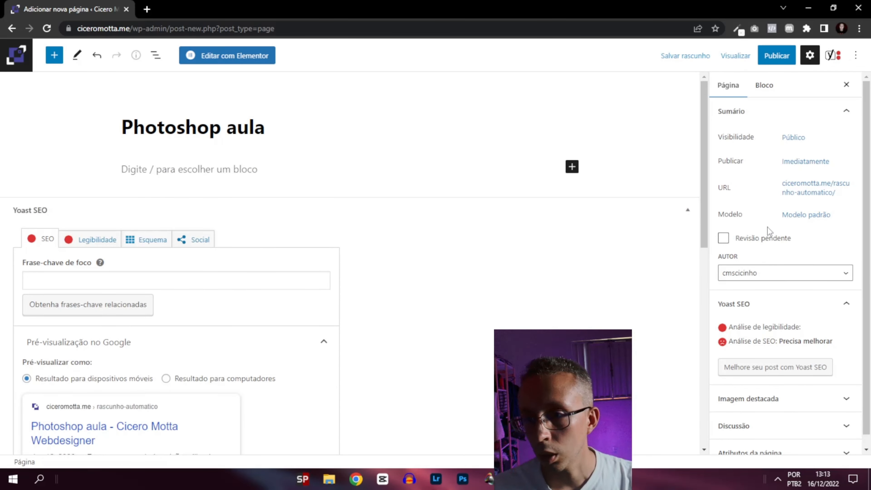
# Assign the Elementor canvas template to the page and publish it
pyautogui.click(799, 221)
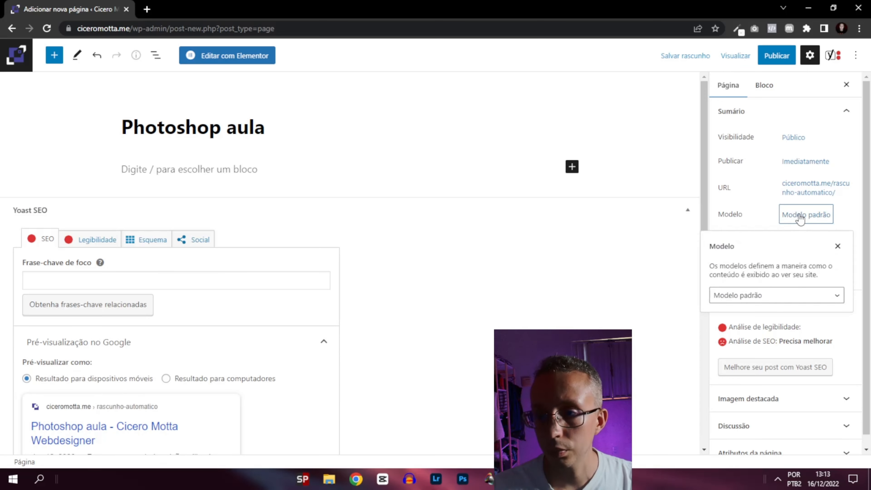
pyautogui.click(748, 295)
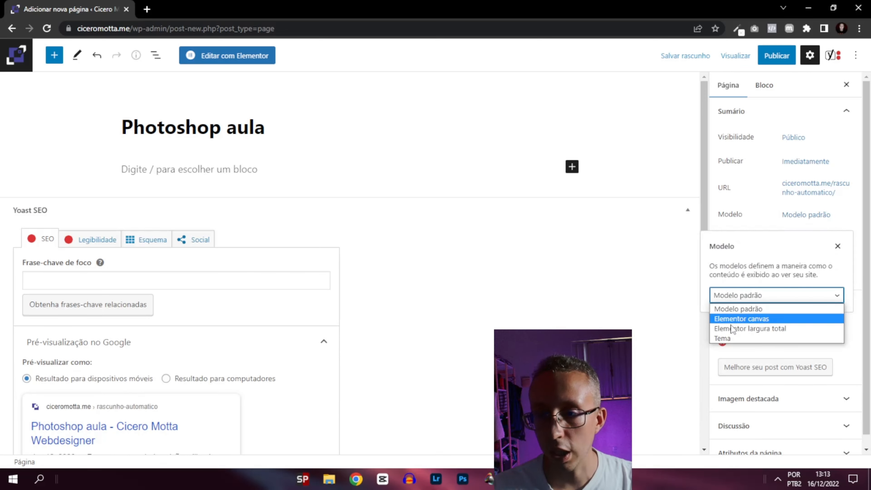
pyautogui.click(748, 318)
pyautogui.click(765, 61)
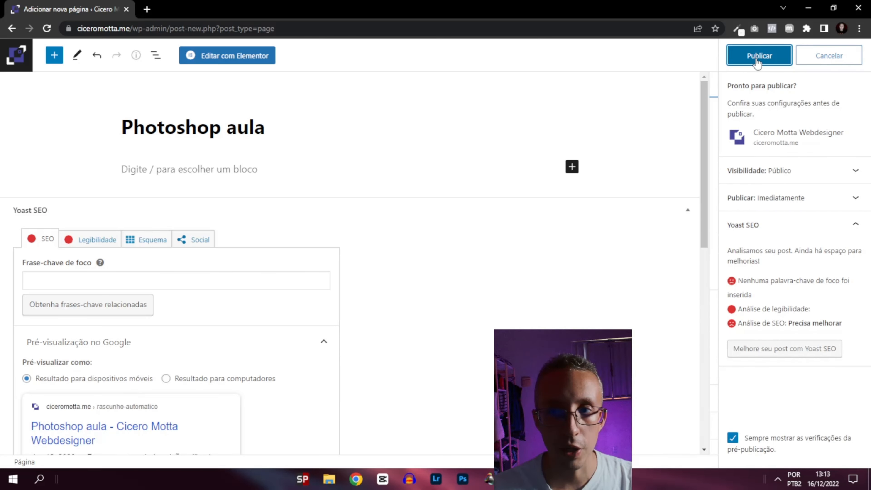
pyautogui.click(760, 55)
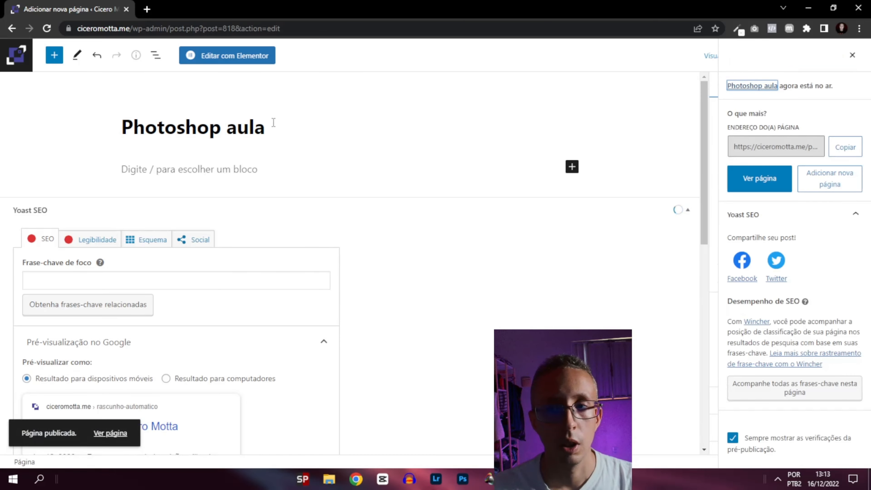
# Open the page in Elementor and add a container structure with two equal columns
pyautogui.click(233, 56)
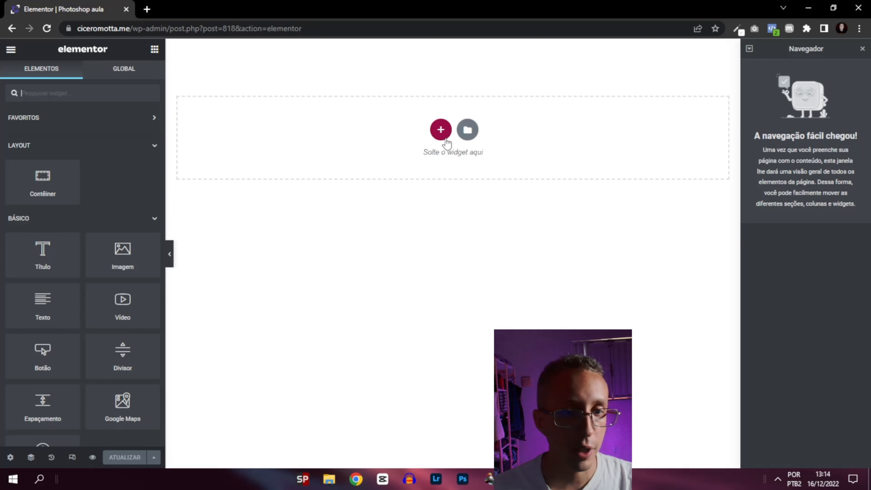
pyautogui.click(444, 131)
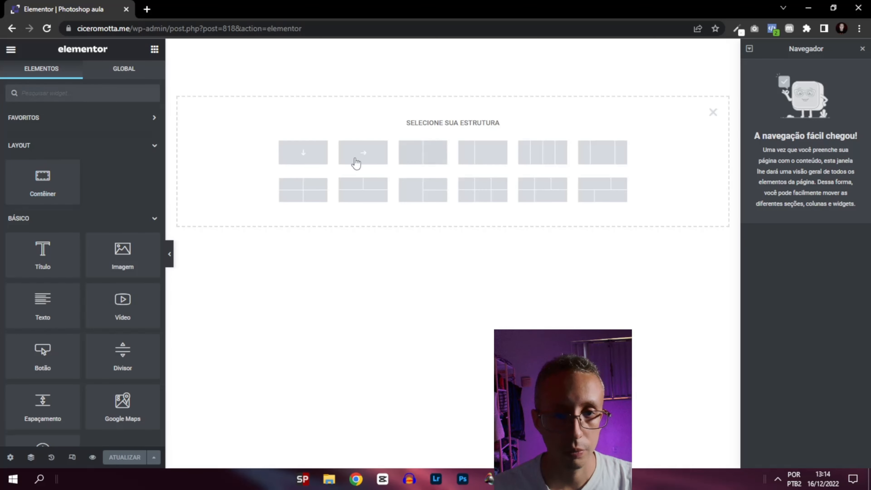
pyautogui.click(419, 158)
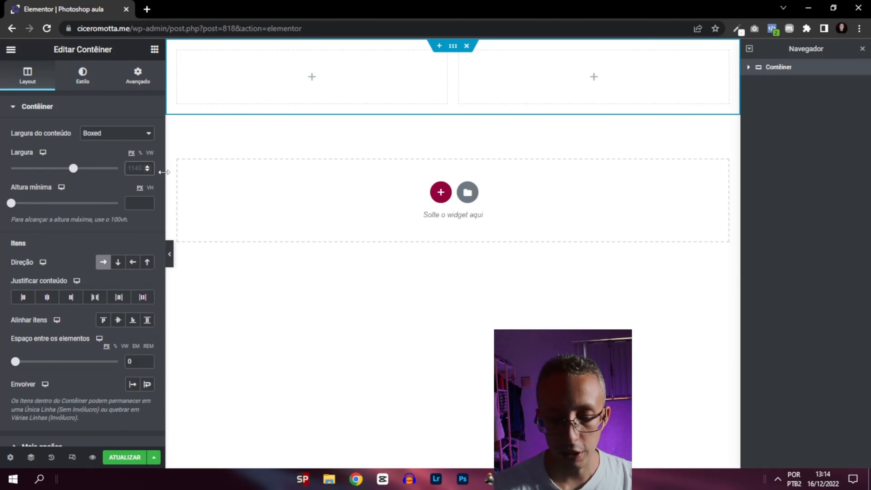
# Set the outer container to 1120 px wide and 750 px minimum height, with its content justified and aligned to the centre
pyautogui.write('1120')
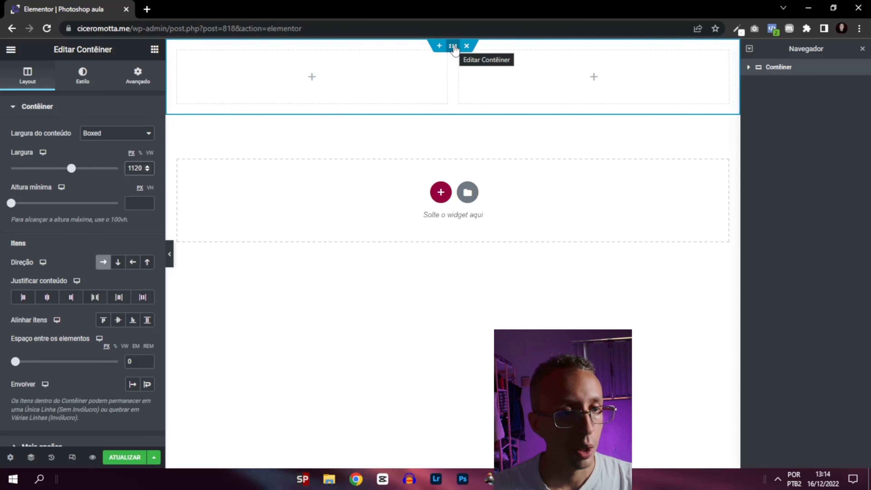
pyautogui.click(131, 203)
pyautogui.write('75')
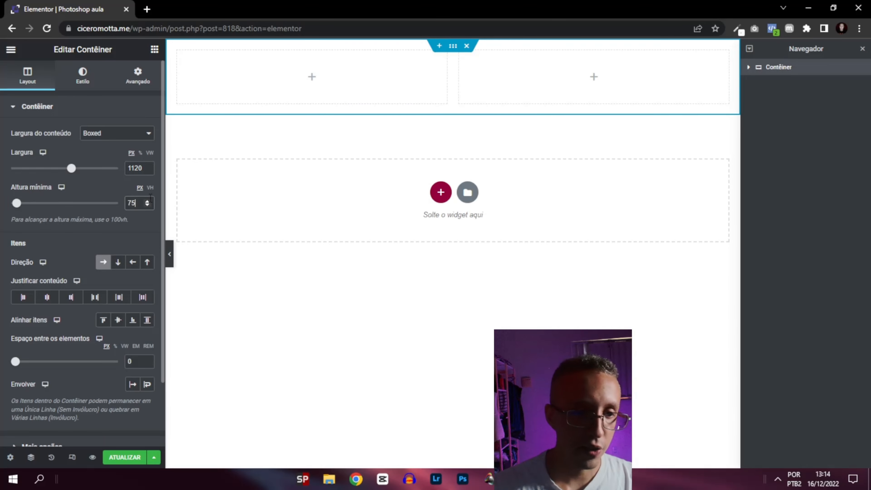
pyautogui.write('0')
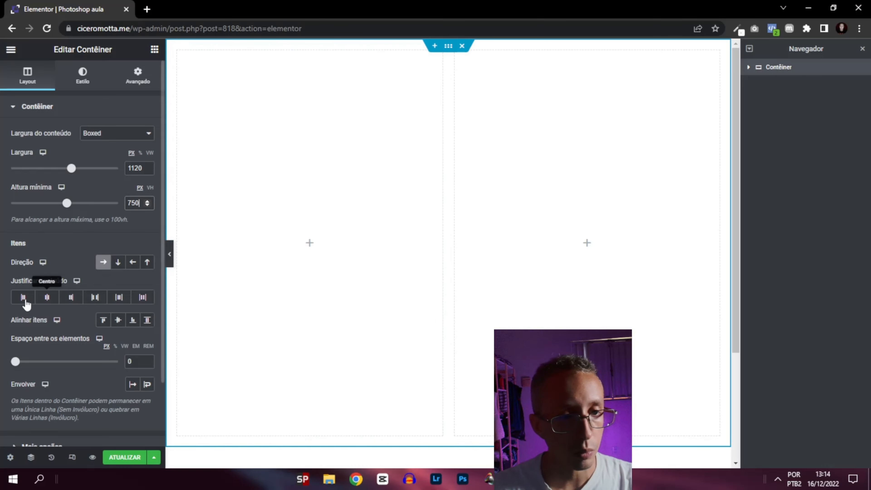
pyautogui.click(48, 302)
pyautogui.click(118, 319)
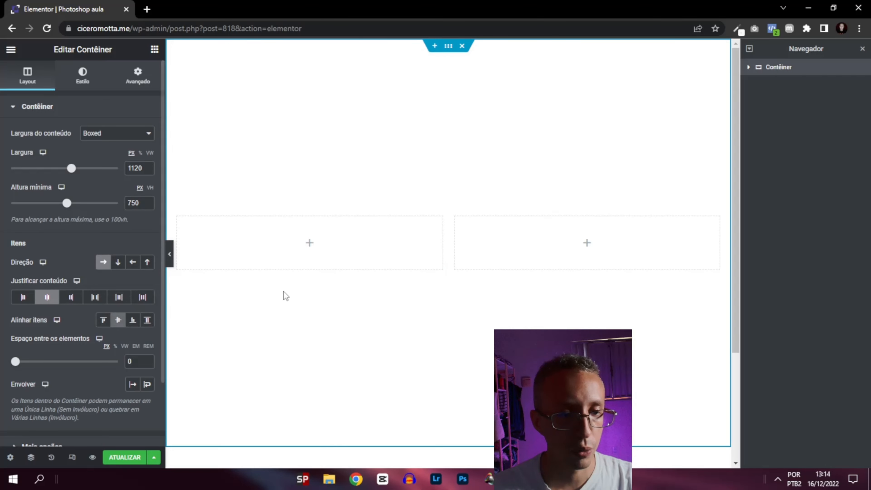
# Add a title, a text and a button widget, stacked in that order, to the first column
pyautogui.click(11, 55)
pyautogui.click(11, 55)
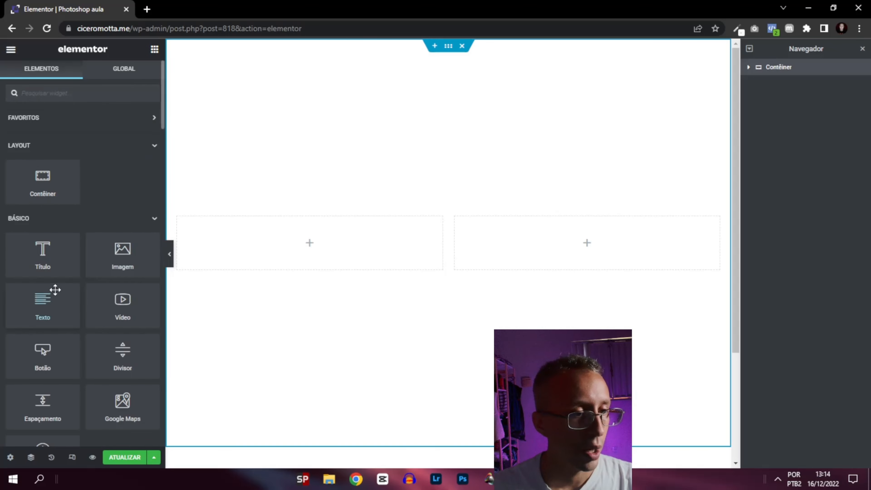
pyautogui.moveTo(48, 262); pyautogui.dragTo(282, 253)
pyautogui.click(11, 54)
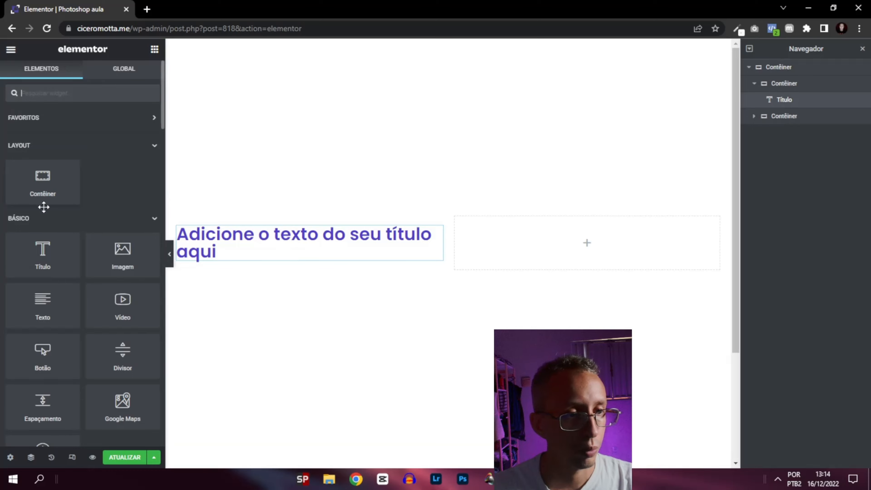
pyautogui.moveTo(47, 317); pyautogui.dragTo(305, 254)
pyautogui.click(13, 51)
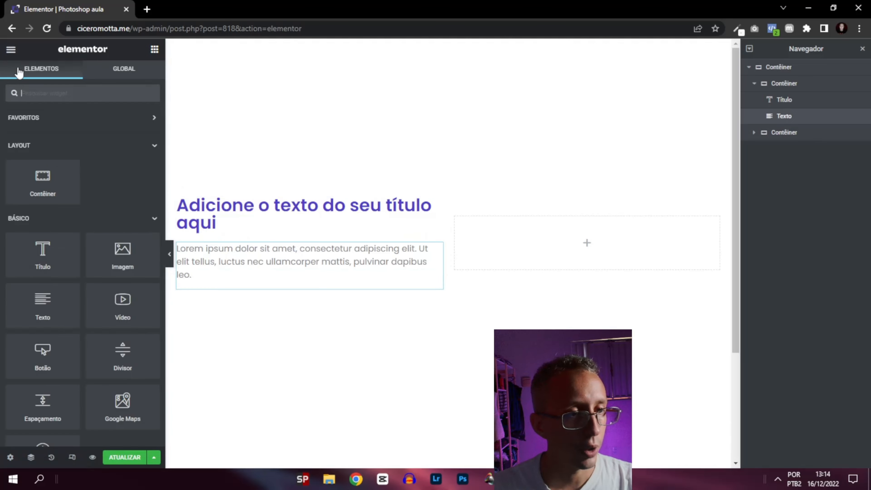
pyautogui.moveTo(65, 346); pyautogui.dragTo(252, 272)
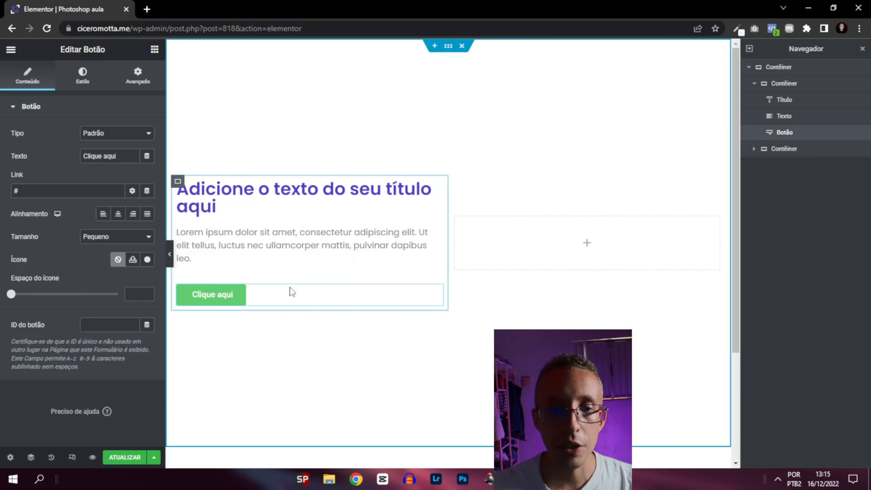
# Preview the section without the editing panel, and close and reopen the Navigator
pyautogui.click(170, 257)
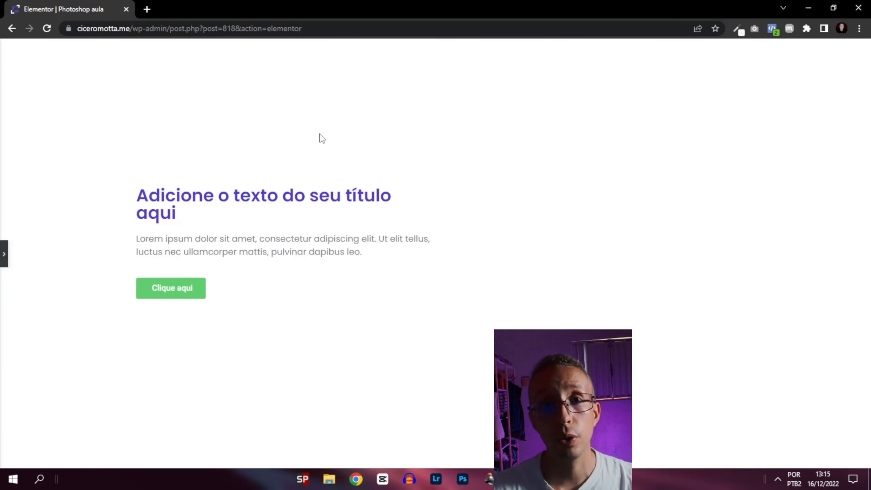
pyautogui.click(4, 256)
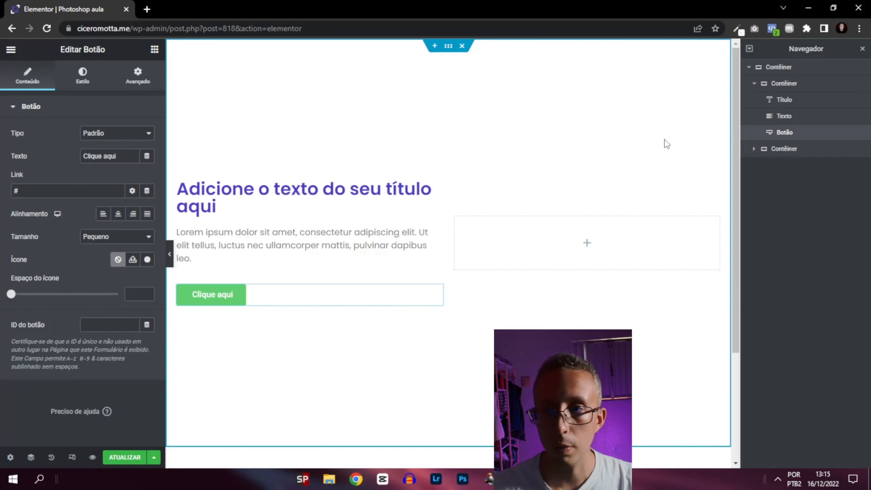
pyautogui.click(862, 49)
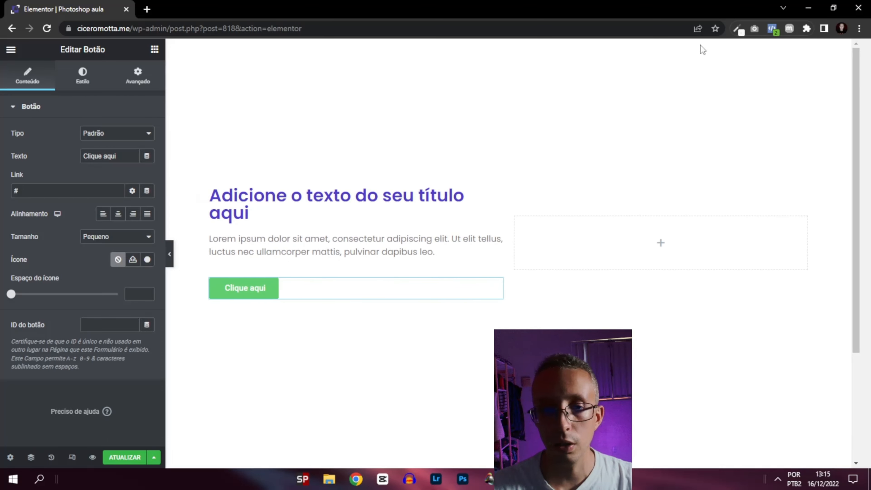
pyautogui.click(31, 457)
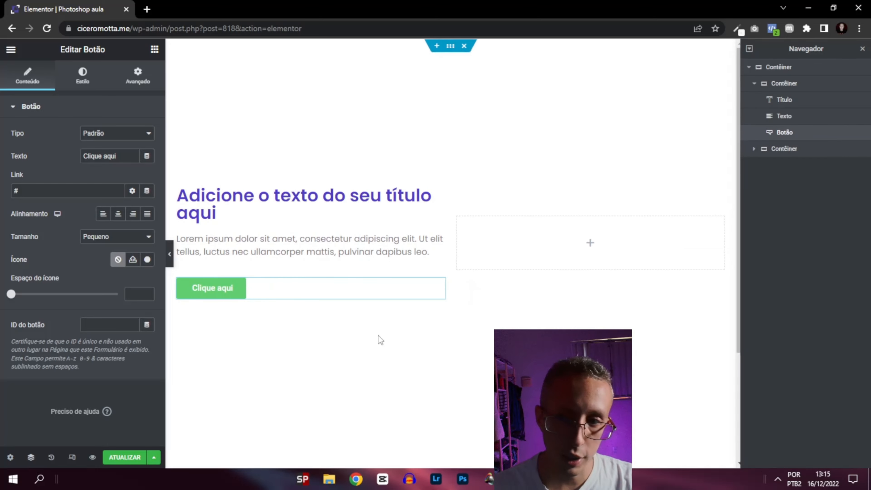
pyautogui.moveTo(799, 50); pyautogui.dragTo(773, 48)
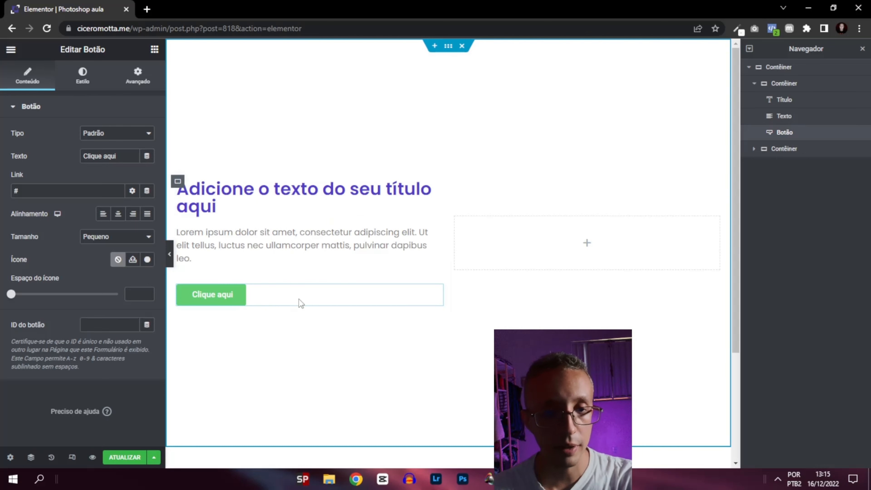
# Capture the page canvas area of the editor as a screenshot and copy it to the clipboard
pyautogui.press('Print')
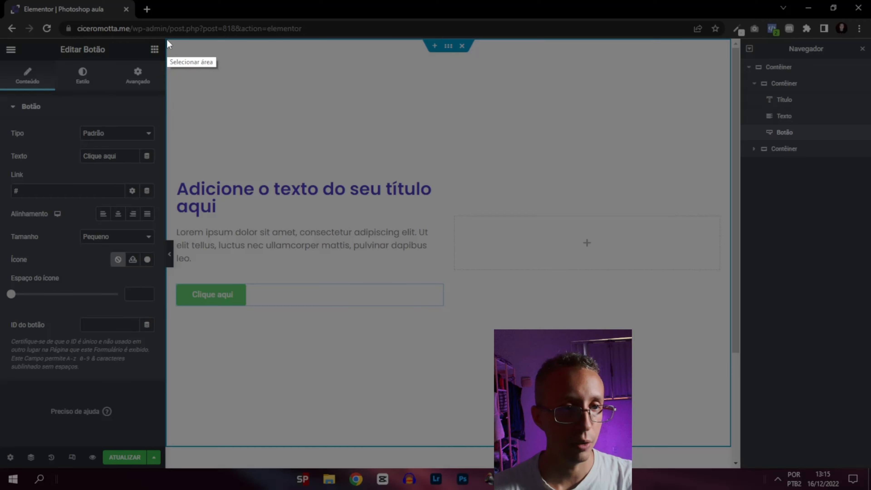
pyautogui.moveTo(167, 38)
pyautogui.mouseDown()
pyautogui.moveTo(287, 255)
pyautogui.moveTo(439, 427)
pyautogui.moveTo(558, 458)
pyautogui.moveTo(739, 467)
pyautogui.mouseUp()
pyautogui.hotkey('ctrl', 'c')
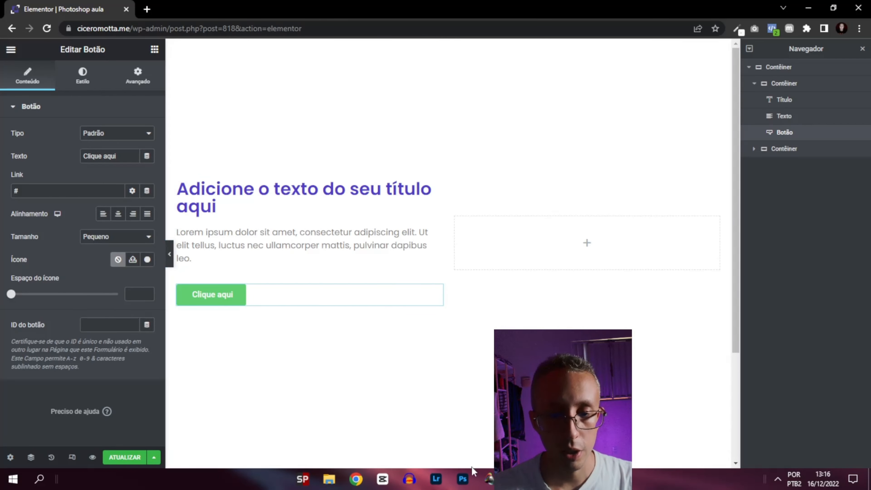
# Switch to Photoshop and set up a new 1920 × 750 px document, checking the height against the container's minimum height in Elementor
pyautogui.click(466, 480)
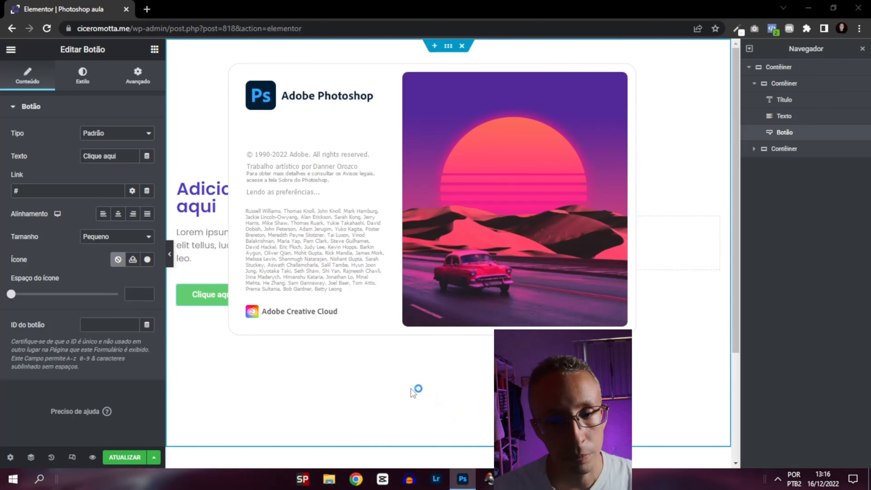
pyautogui.hotkey('ctrl', 'n')
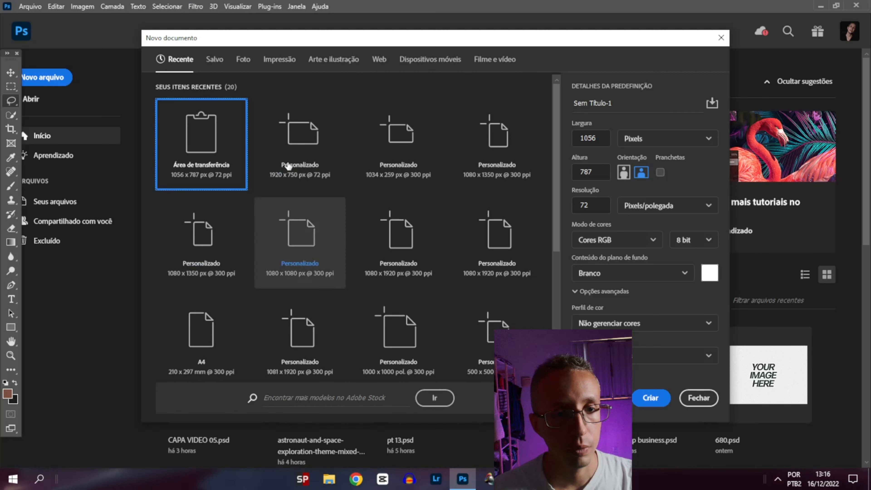
pyautogui.doubleClick(585, 138)
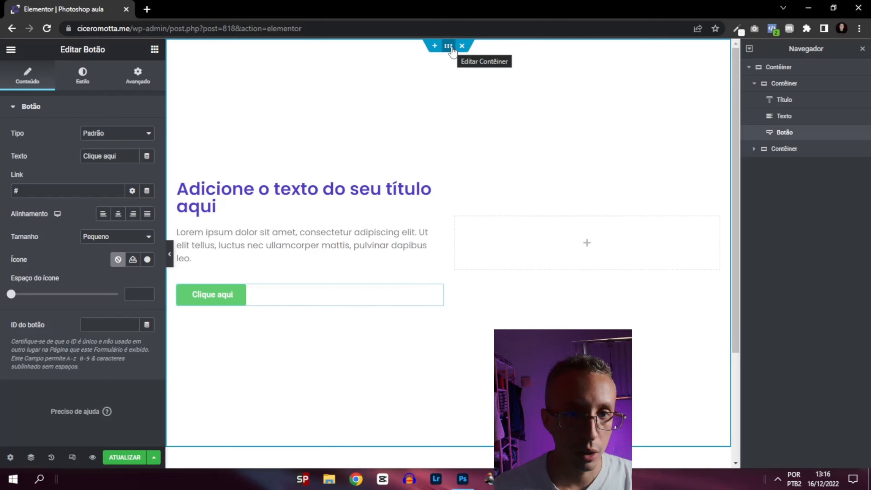
pyautogui.click(449, 47)
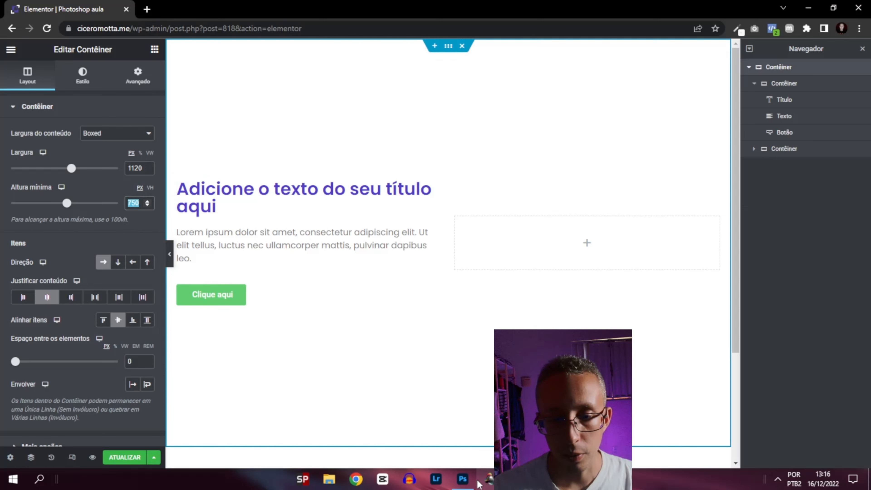
pyautogui.click(462, 479)
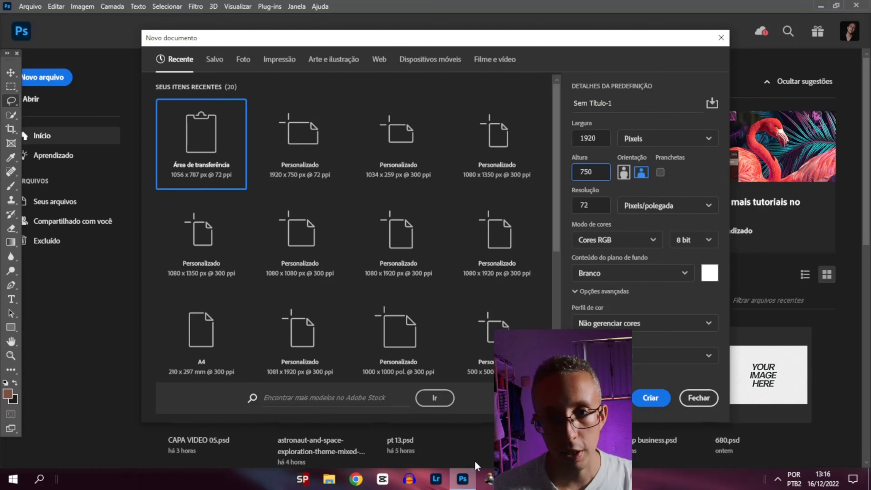
# Set the resolution to 72 pixels per inch and create the document
pyautogui.click(589, 206)
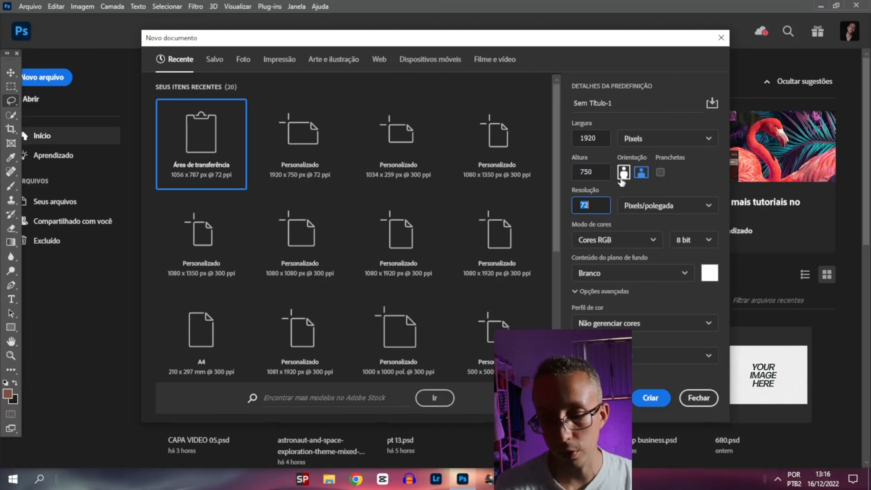
pyautogui.write('300')
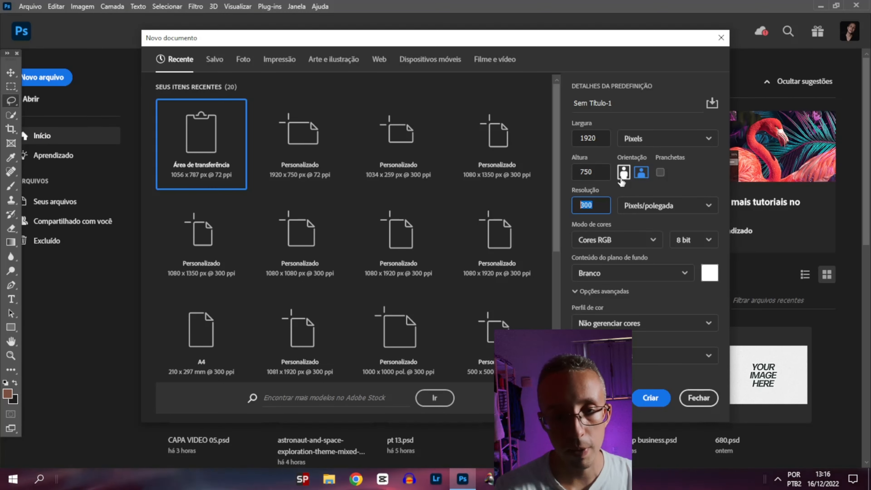
pyautogui.write('72')
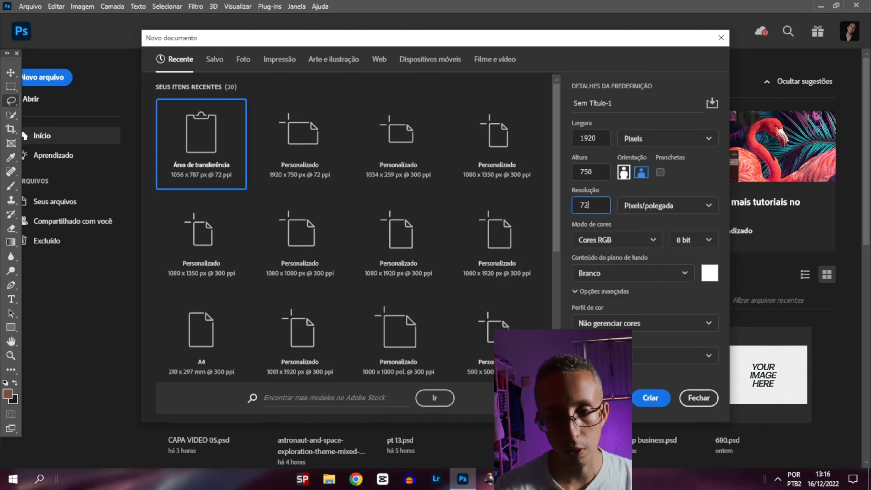
pyautogui.click(642, 396)
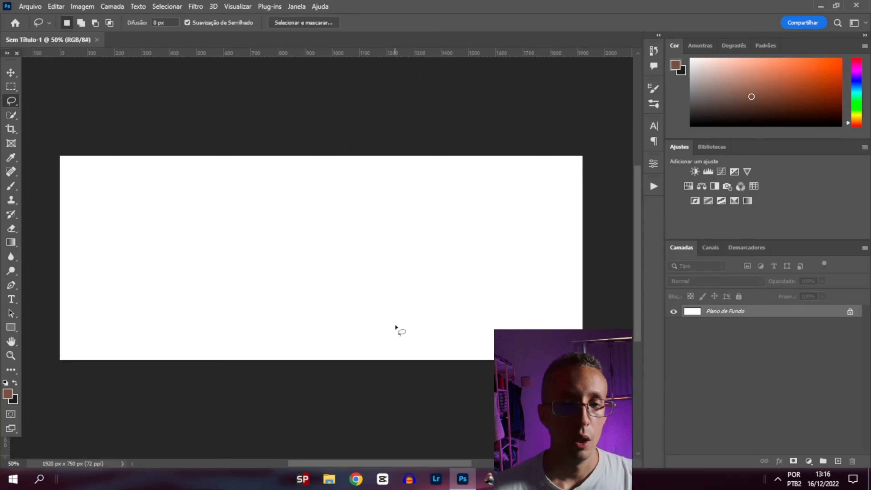
# Unlock the white background layer, paste the copied page screenshot as a new layer, and delete the white layer
pyautogui.click(849, 313)
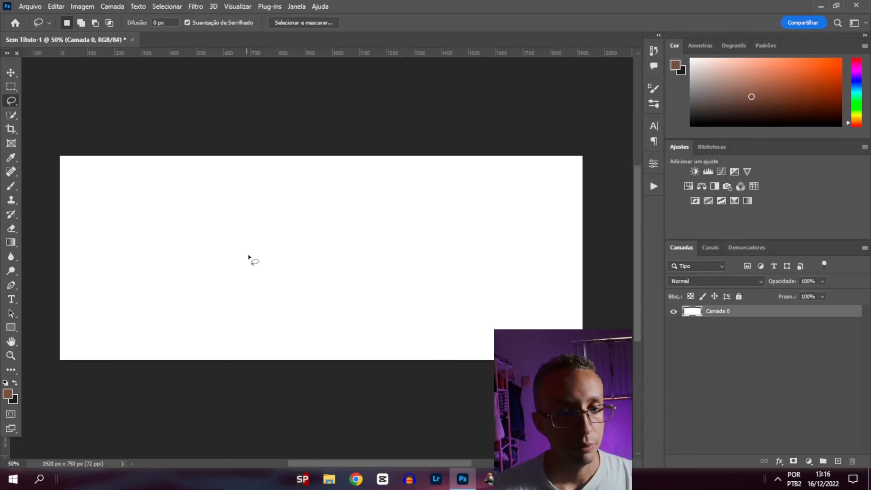
pyautogui.press('v')
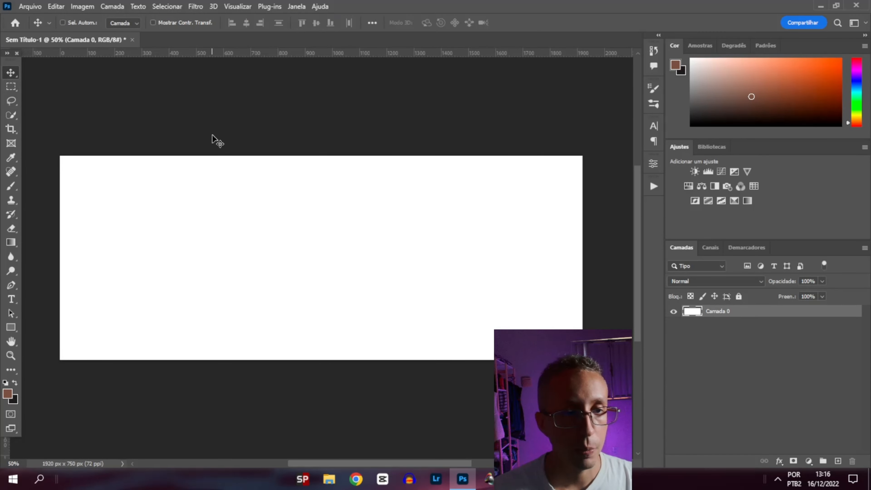
pyautogui.hotkey('ctrl', 'v')
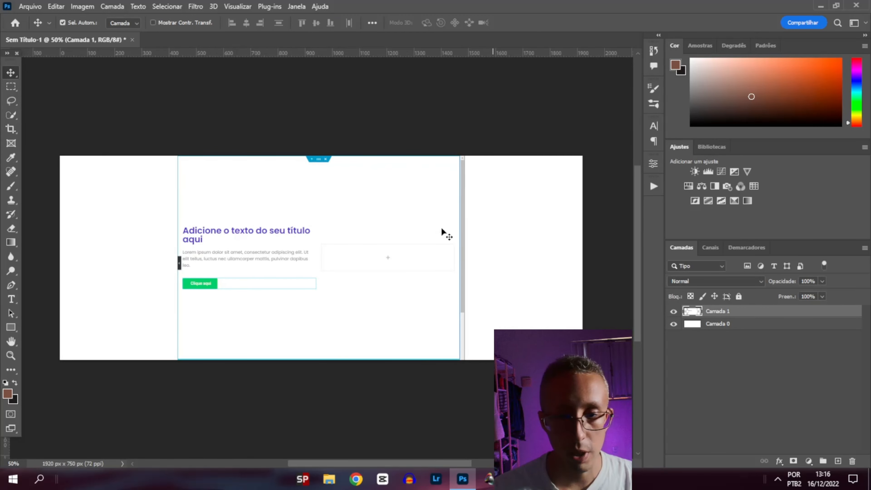
pyautogui.click(711, 325)
pyautogui.press('Delete')
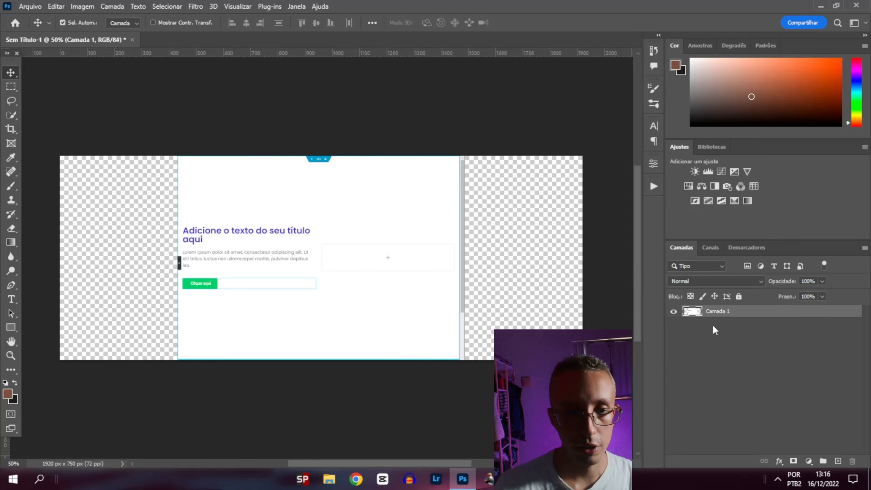
# Add a solid color fill layer in dark brown 432112 and place it beneath the screenshot layer
pyautogui.click(807, 460)
pyautogui.click(796, 267)
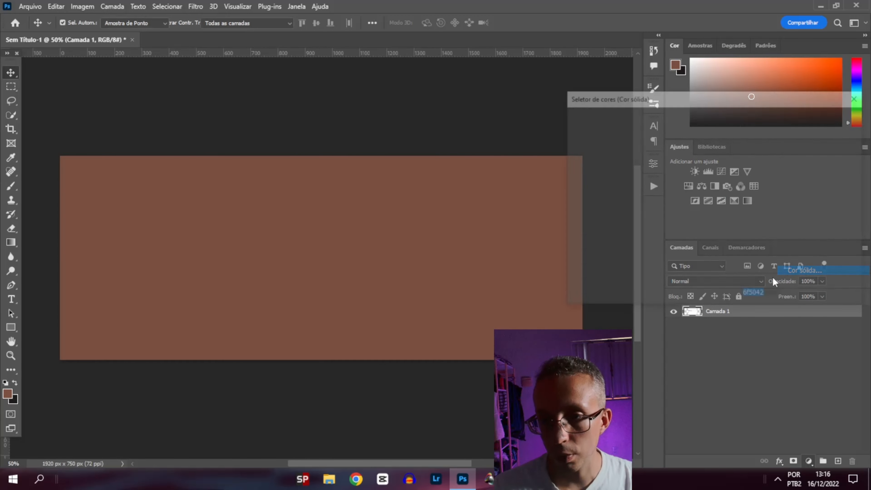
pyautogui.click(674, 236)
pyautogui.moveTo(674, 236); pyautogui.dragTo(671, 224)
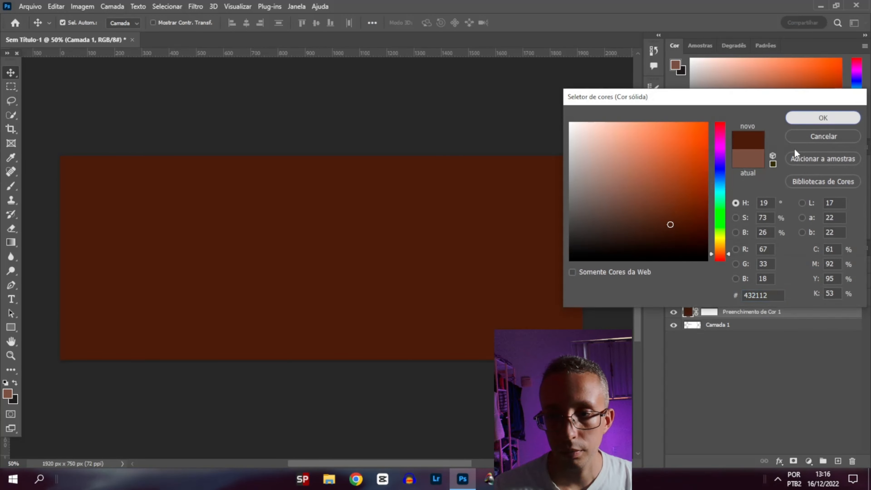
pyautogui.click(823, 117)
pyautogui.press('v')
pyautogui.moveTo(691, 336); pyautogui.dragTo(691, 336)
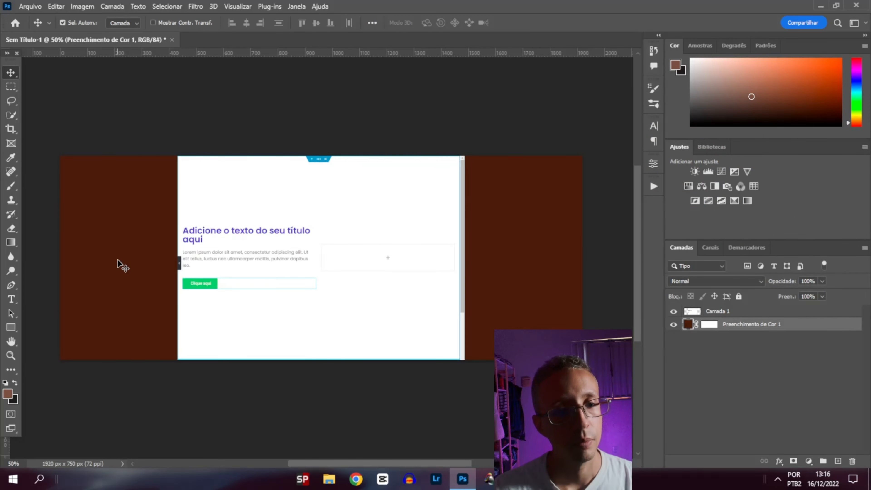
# Place vertical guides along the left and right edges of the pasted screenshot, moving the toolbar clear of the vertical ruler
pyautogui.click(244, 111)
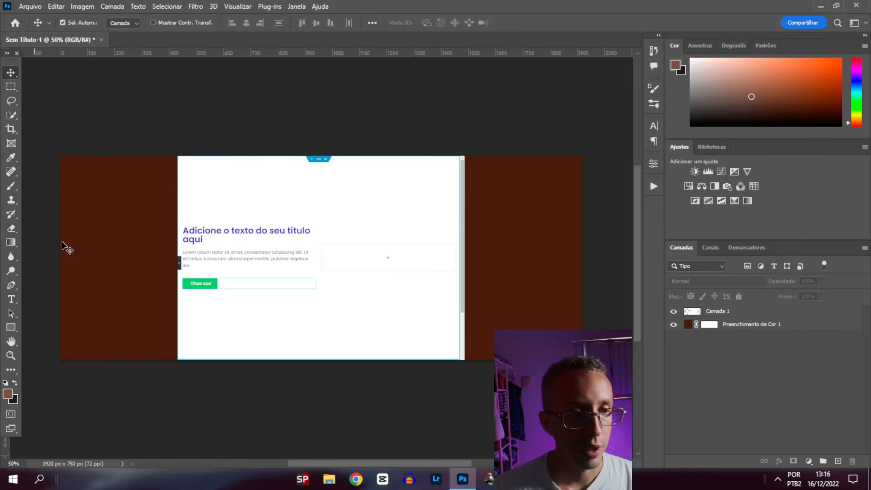
pyautogui.moveTo(11, 61)
pyautogui.mouseDown()
pyautogui.moveTo(31, 63)
pyautogui.moveTo(22, 70)
pyautogui.mouseUp()
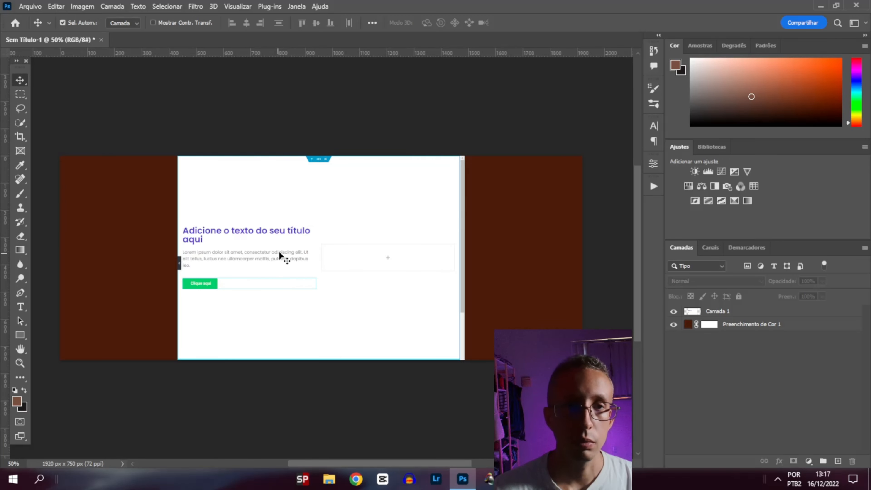
pyautogui.moveTo(6, 273); pyautogui.dragTo(177, 270)
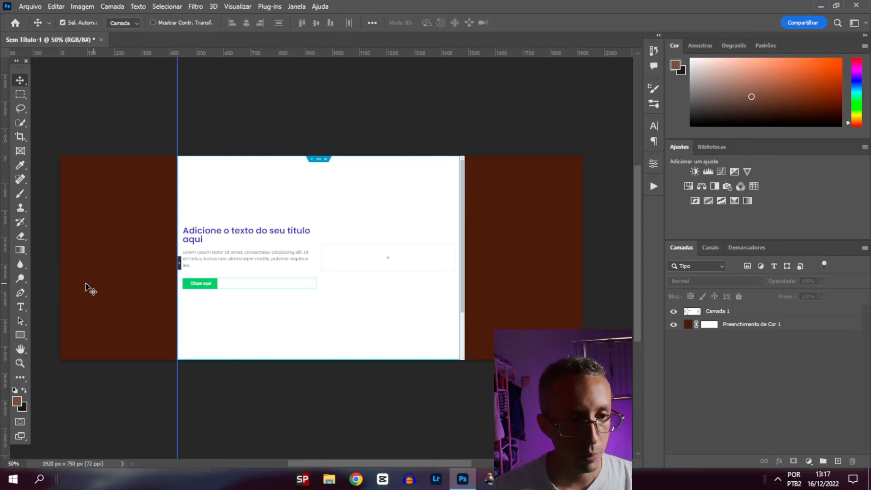
pyautogui.moveTo(3, 283); pyautogui.dragTo(465, 279)
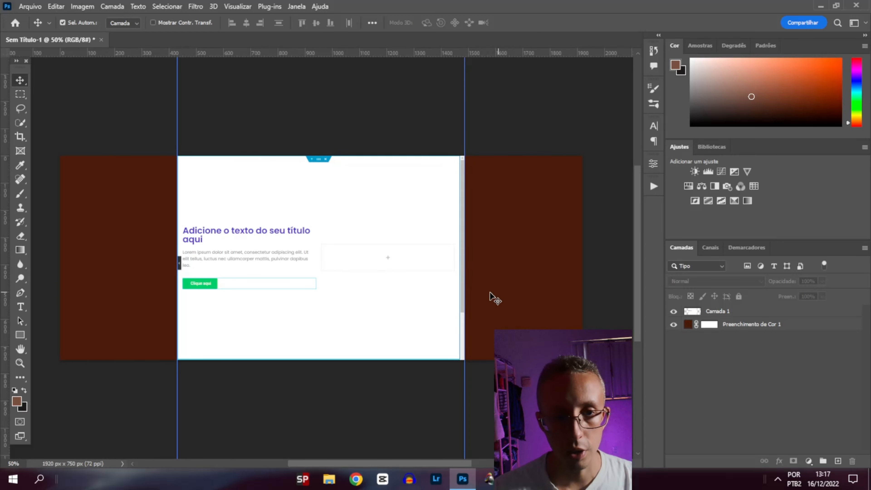
# Set the screenshot layer's opacity to 50% and lock the layer, testing the lock on the canvas
pyautogui.click(724, 315)
pyautogui.write('50')
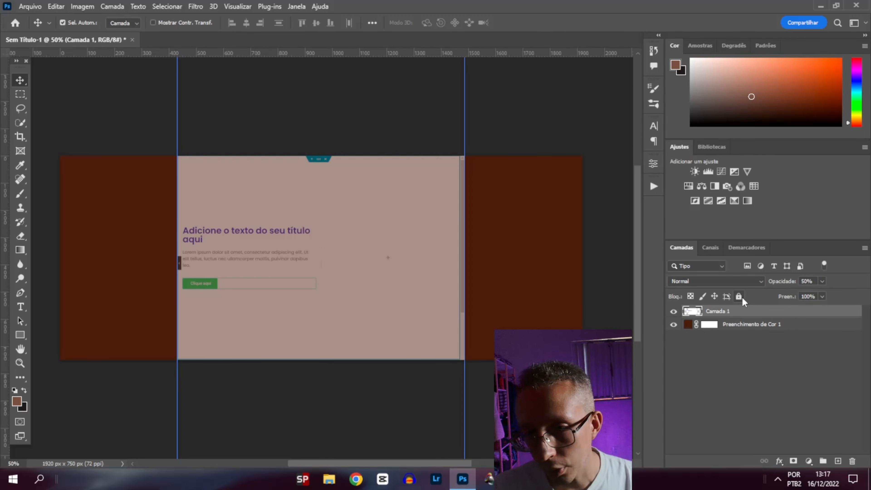
pyautogui.click(739, 297)
pyautogui.click(338, 257)
pyautogui.moveTo(308, 245); pyautogui.dragTo(327, 245)
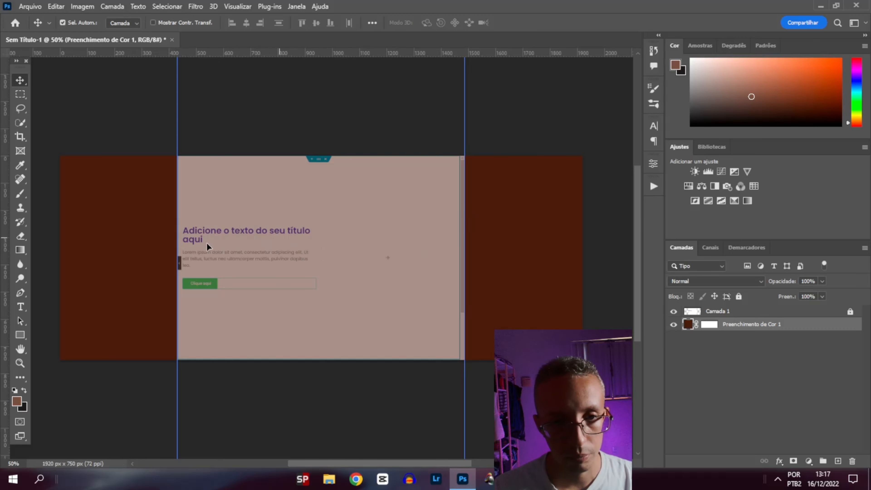
pyautogui.moveTo(207, 242); pyautogui.dragTo(242, 215)
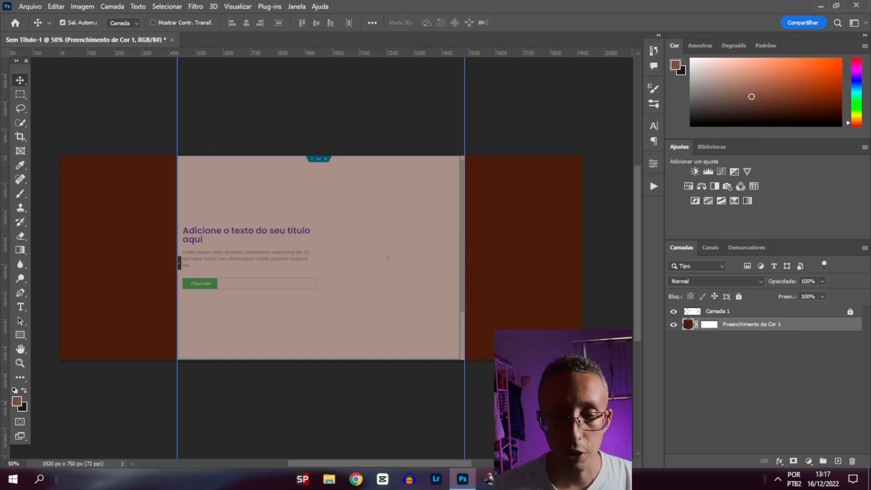
# Switch to Chrome, open br.freepik.com in a new tab, and search for "influencer"
pyautogui.click(516, 478)
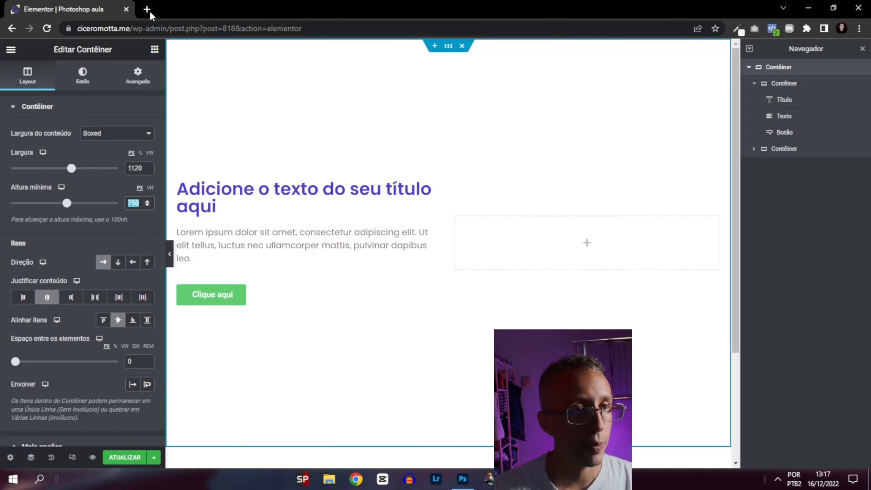
pyautogui.click(147, 9)
pyautogui.write('br.freepik.com')
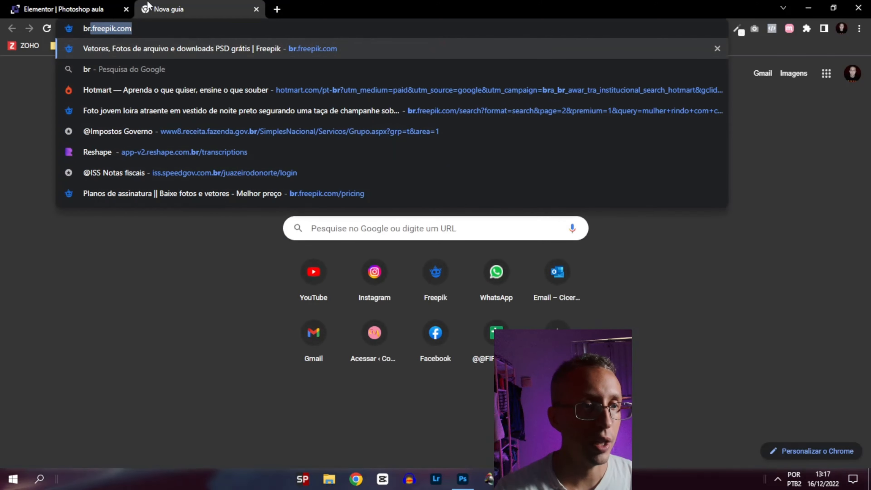
pyautogui.press('Return')
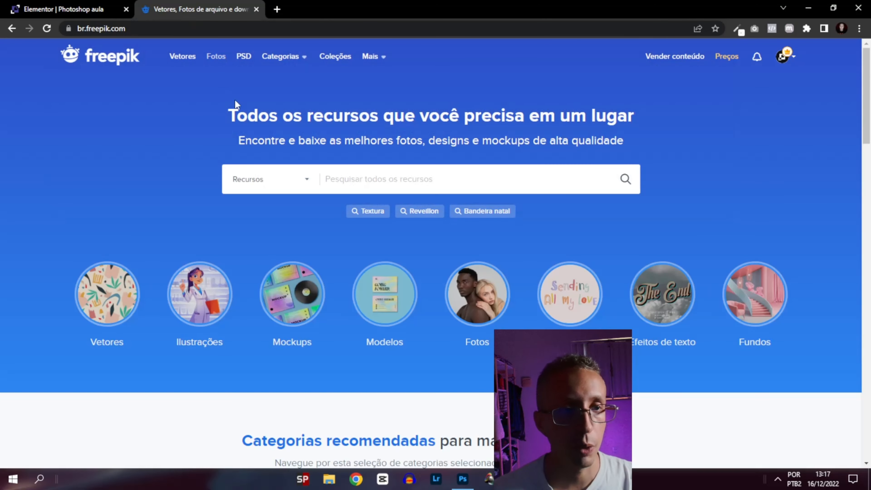
pyautogui.click(362, 183)
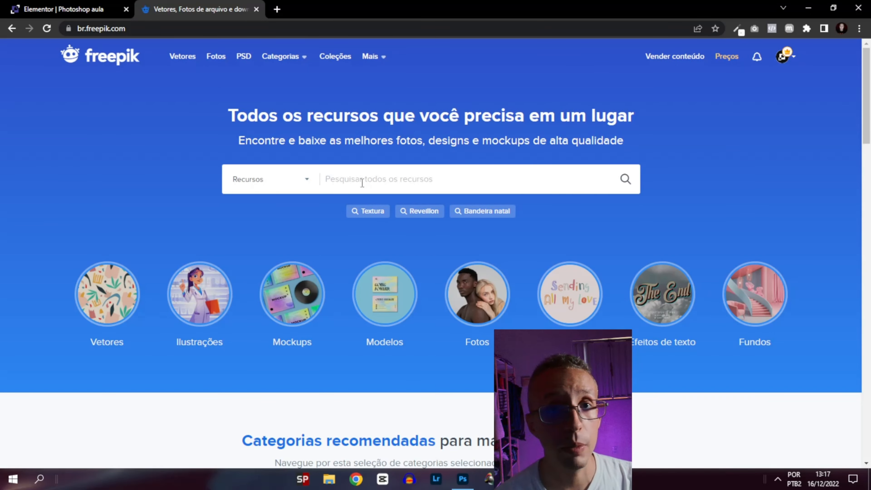
pyautogui.write('in')
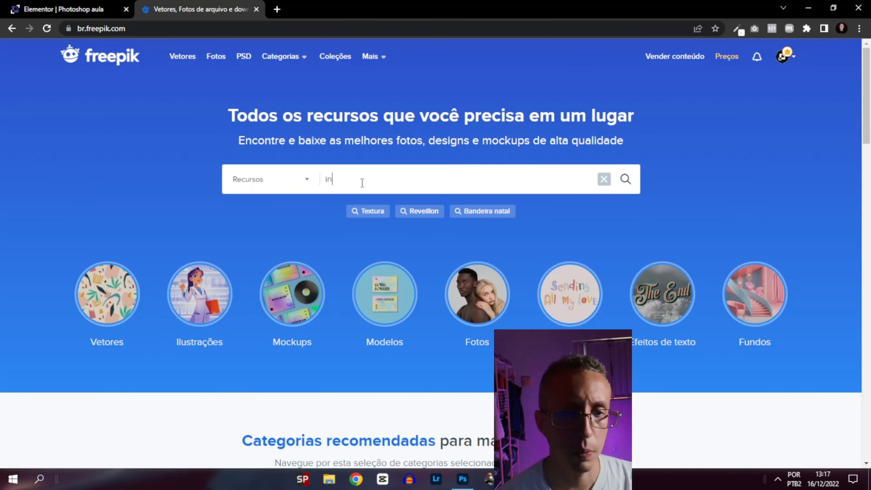
pyautogui.write('fluencer')
pyautogui.press('Return')
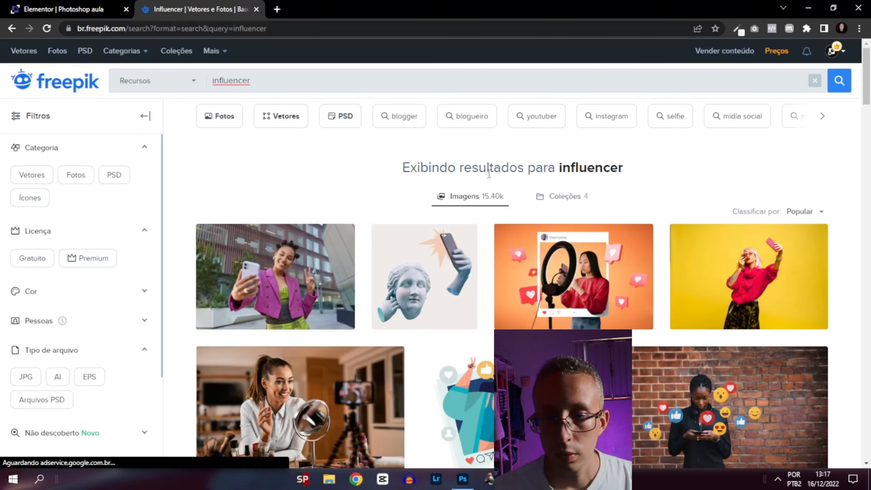
# Download the photo of the pink-haired woman taking a selfie against a yellow background and close its preview
pyautogui.scroll(-2, 488, 174)
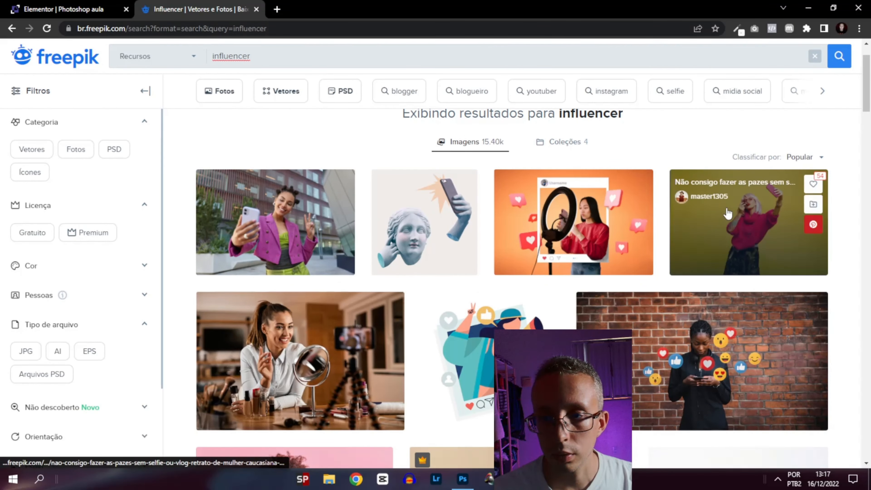
pyautogui.click(740, 238)
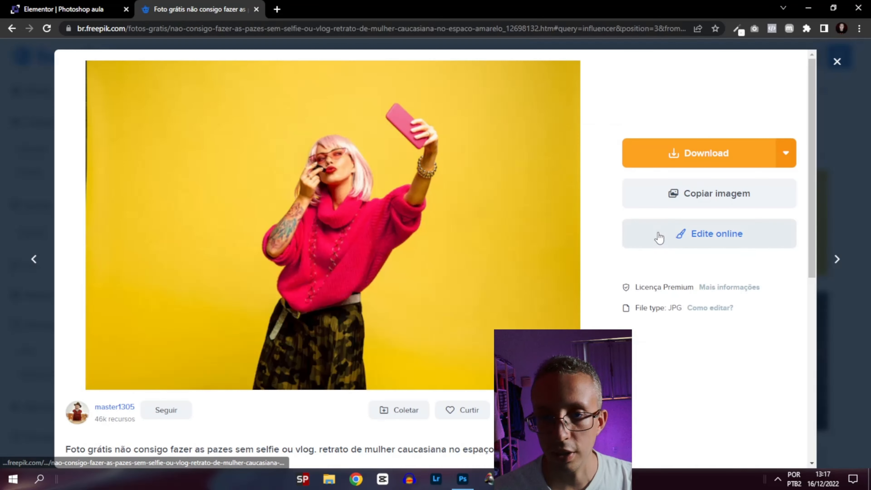
pyautogui.click(708, 151)
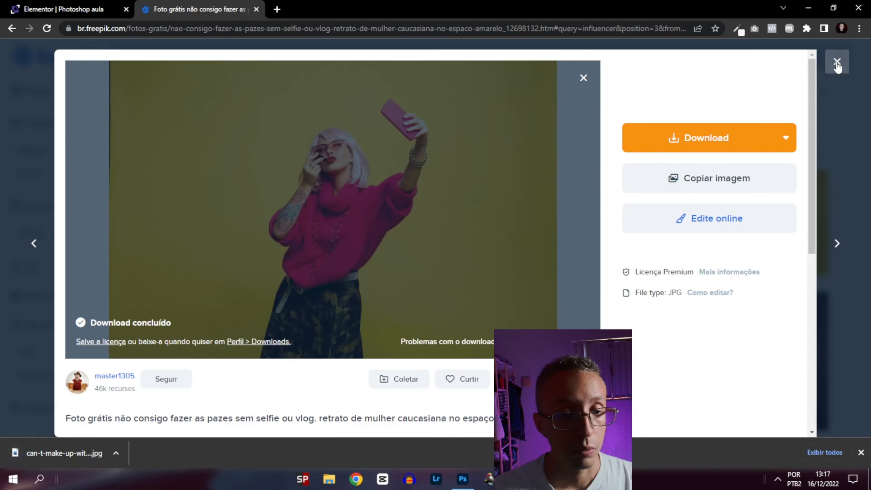
pyautogui.click(836, 63)
# Download the photo of the woman in a yellow top taking a selfie against a blue background and close its preview
pyautogui.scroll(-5, 518, 160)
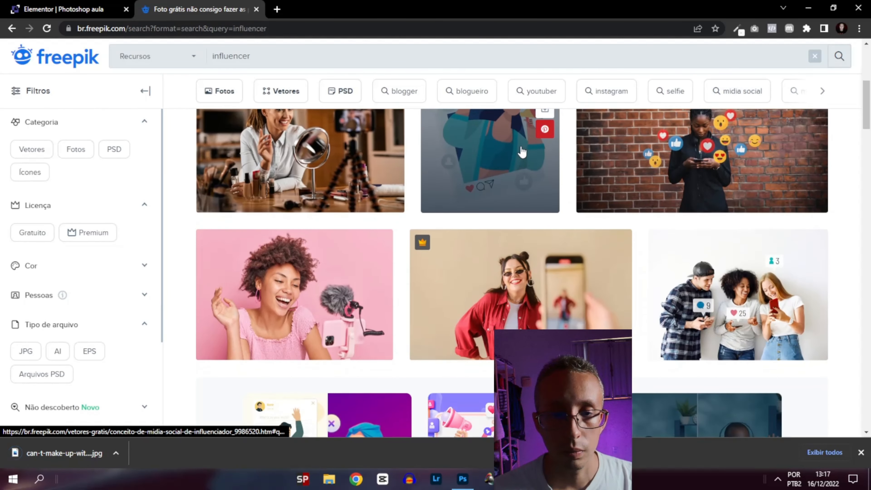
pyautogui.scroll(-10, 522, 152)
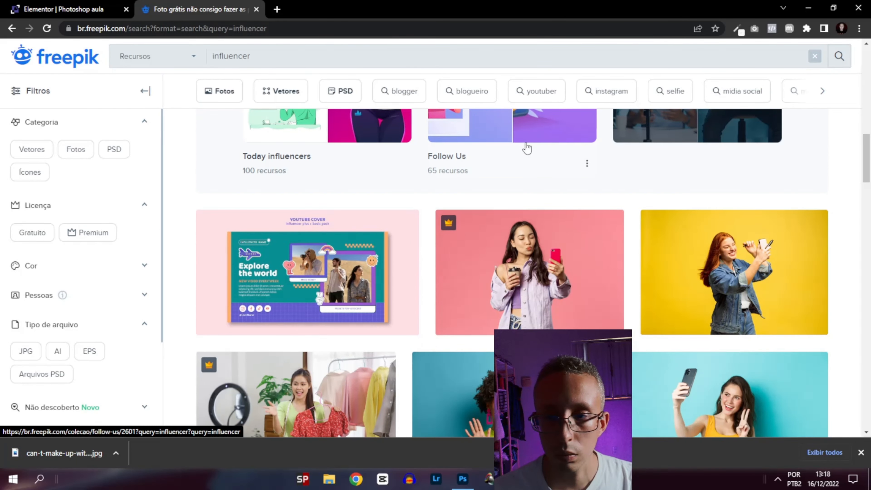
pyautogui.scroll(-6, 527, 148)
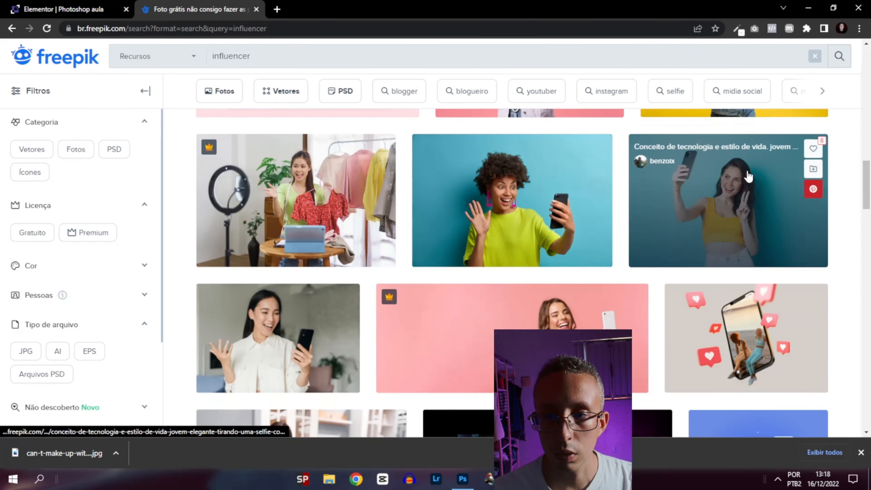
pyautogui.click(748, 177)
pyautogui.click(680, 140)
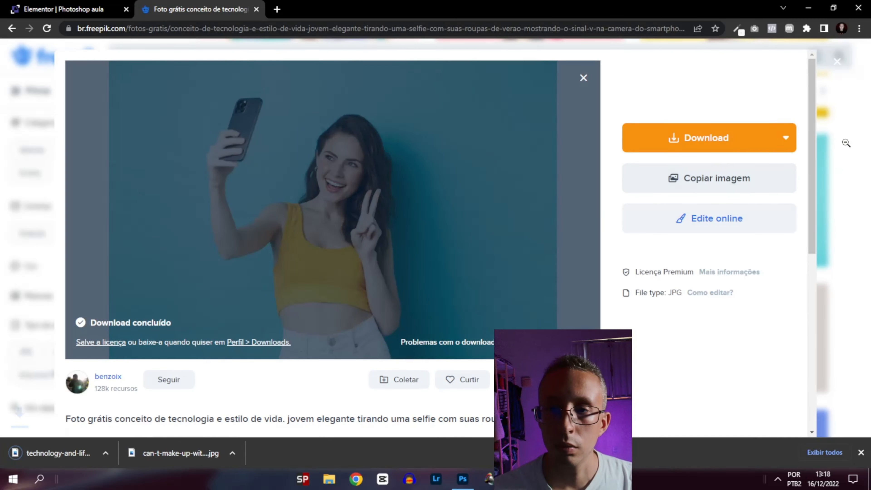
pyautogui.click(834, 138)
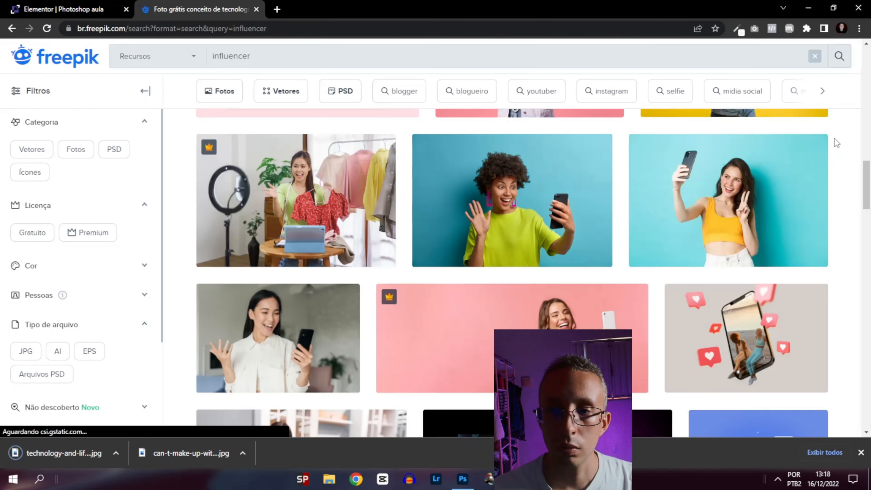
# Download the photo of the smiling woman in white holding a phone against a pink background and close its preview
pyautogui.scroll(-5, 573, 171)
pyautogui.click(587, 174)
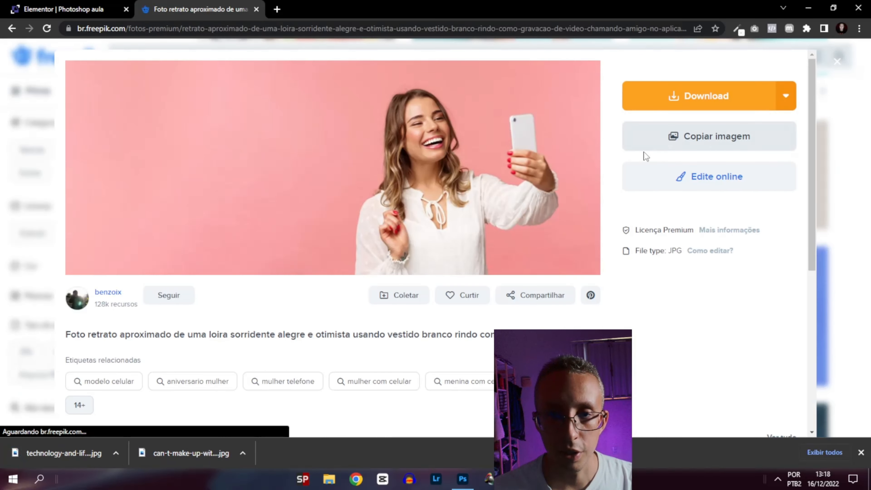
pyautogui.click(704, 98)
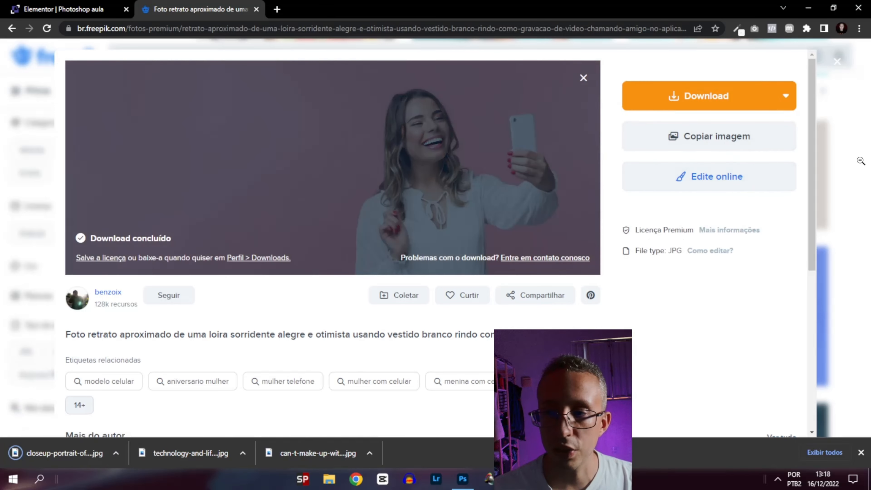
pyautogui.click(860, 161)
# Download the photo of the smiling woman in a green top holding a yellow phone, and switch back to Photoshop
pyautogui.scroll(-6, 678, 179)
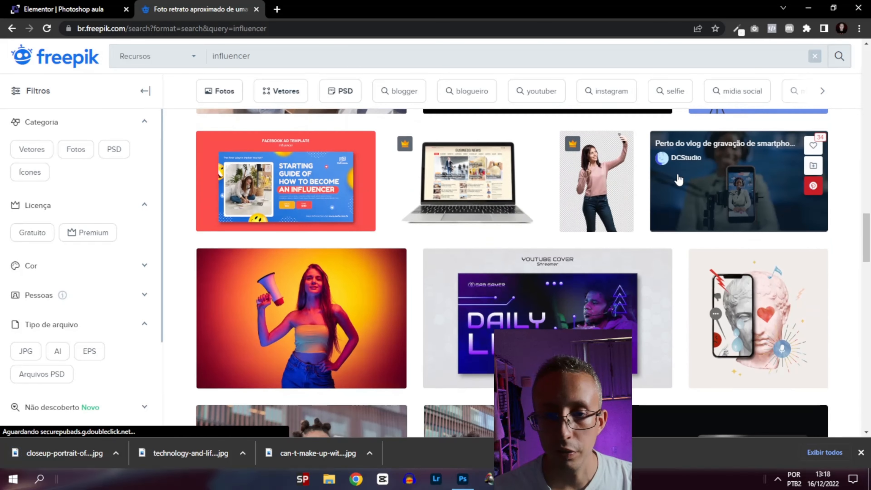
pyautogui.scroll(-10, 678, 174)
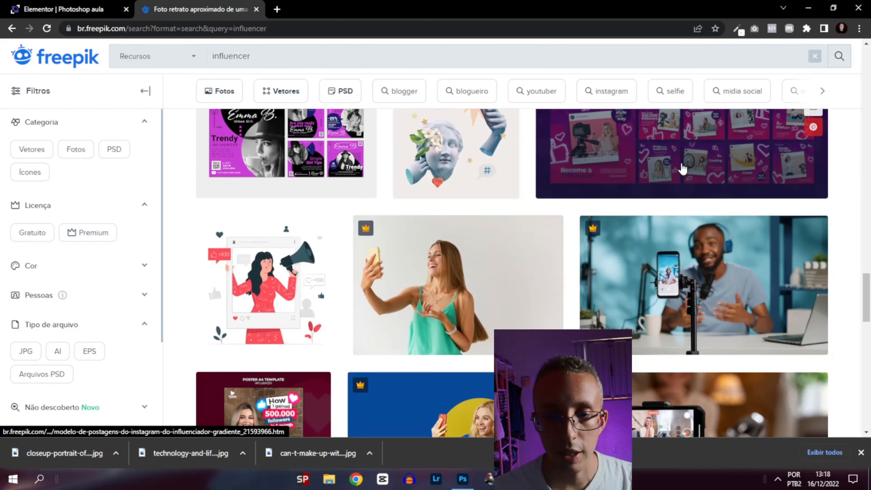
pyautogui.scroll(-3, 682, 168)
pyautogui.click(462, 174)
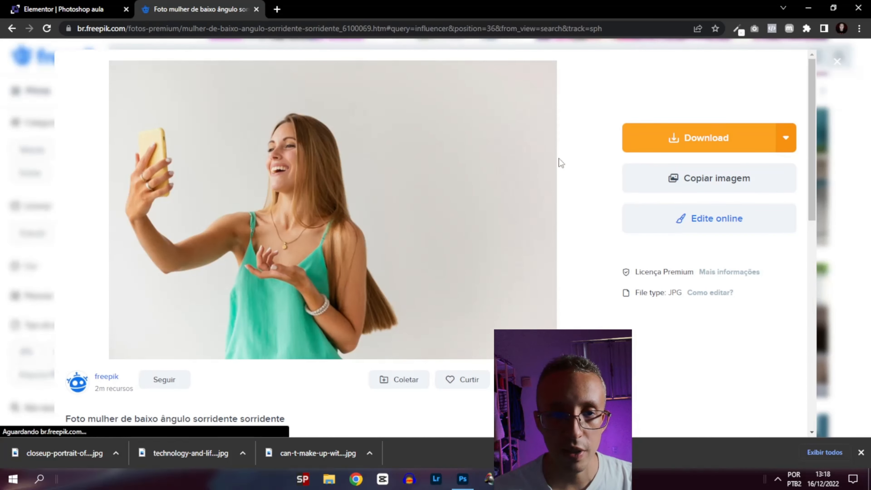
pyautogui.click(699, 138)
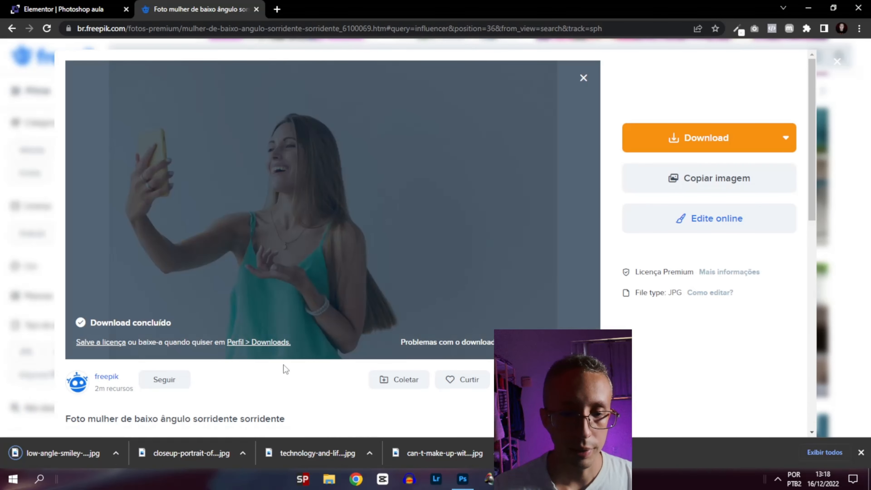
pyautogui.click(462, 478)
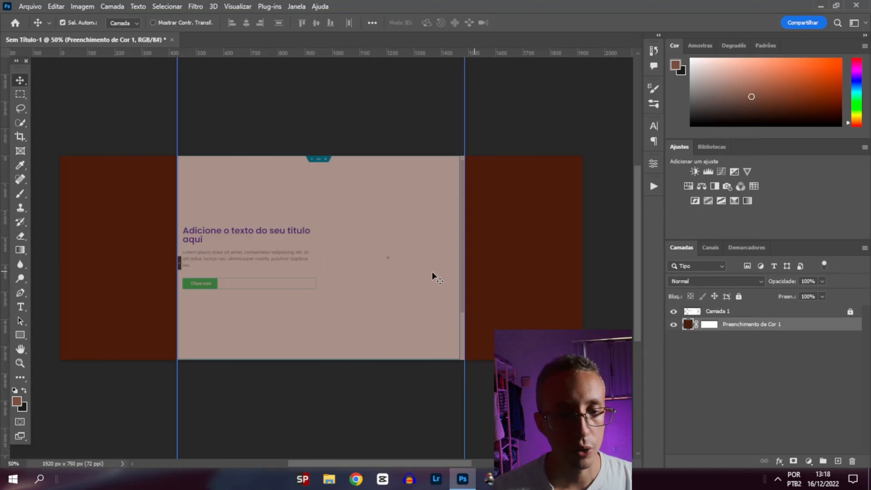
# Place the Downloads photo of the smiling woman in white on pink into the banner and rename its layer 1
pyautogui.click(328, 479)
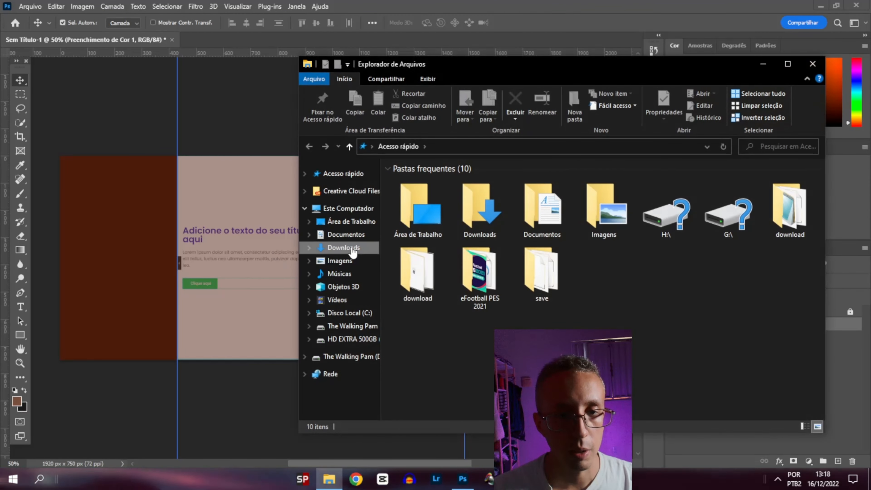
pyautogui.click(352, 248)
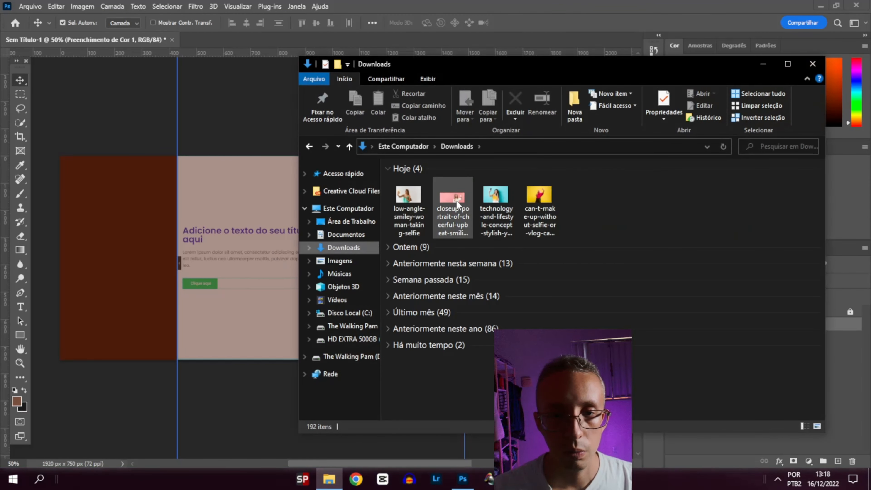
pyautogui.moveTo(456, 201); pyautogui.dragTo(204, 260)
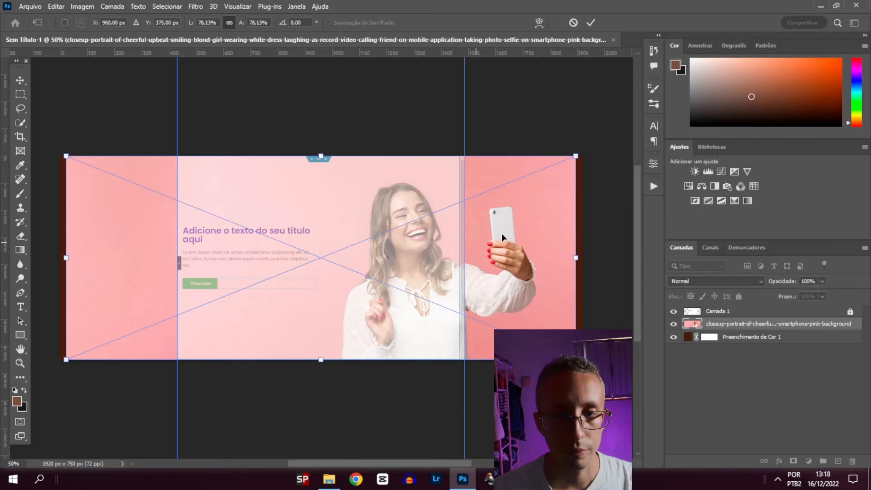
pyautogui.press('Return')
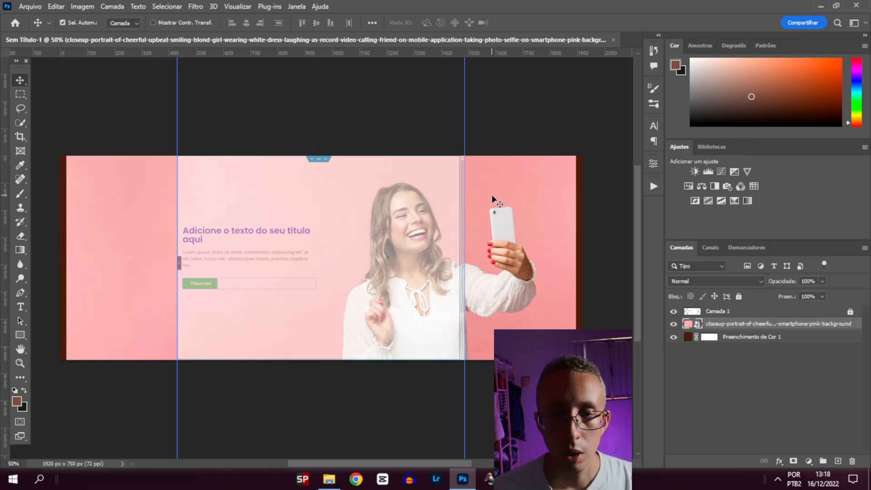
pyautogui.doubleClick(729, 323)
pyautogui.write('1')
pyautogui.press('Return')
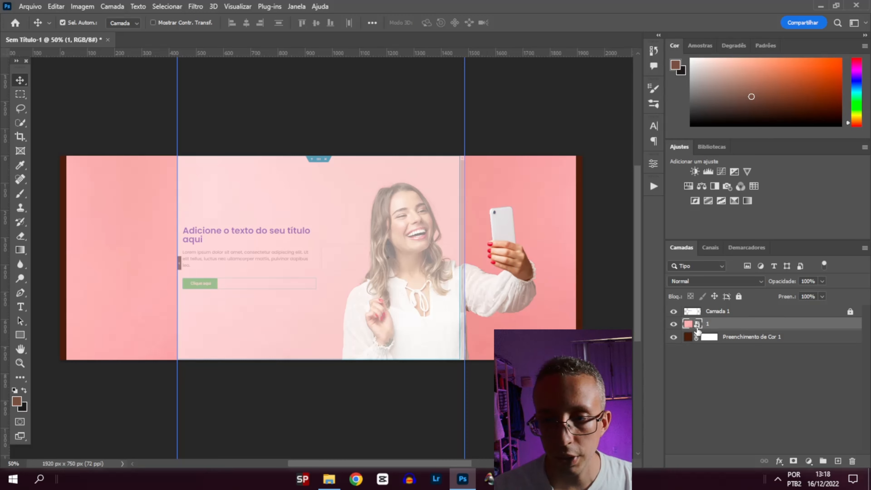
# Open layer 1's smart object contents with the embedded colour profile and detect the woman using Select Subject in Select and Mask
pyautogui.doubleClick(687, 324)
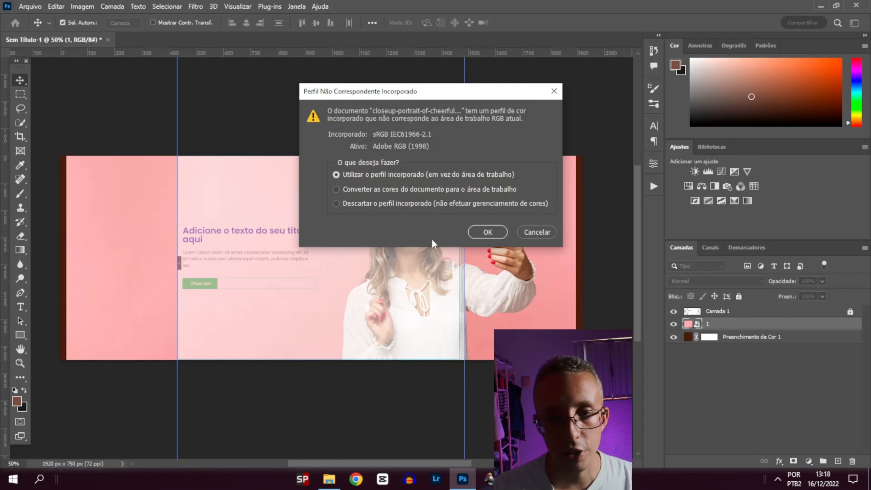
pyautogui.click(488, 232)
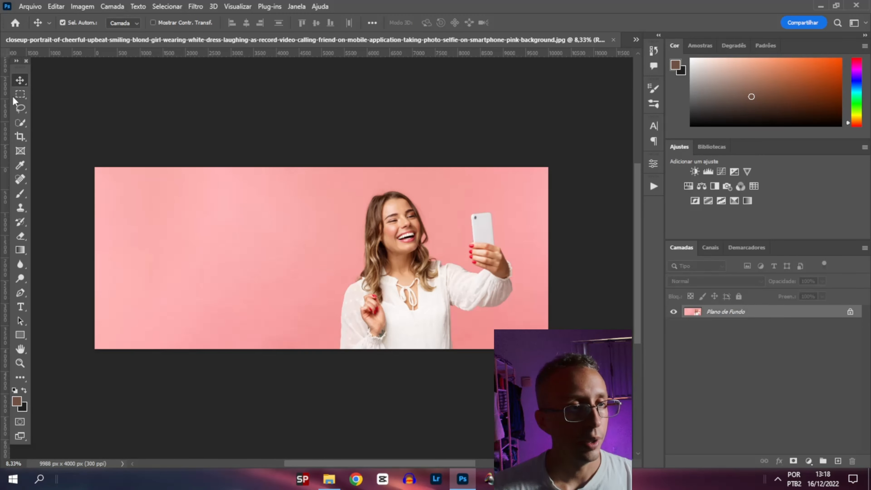
pyautogui.click(21, 109)
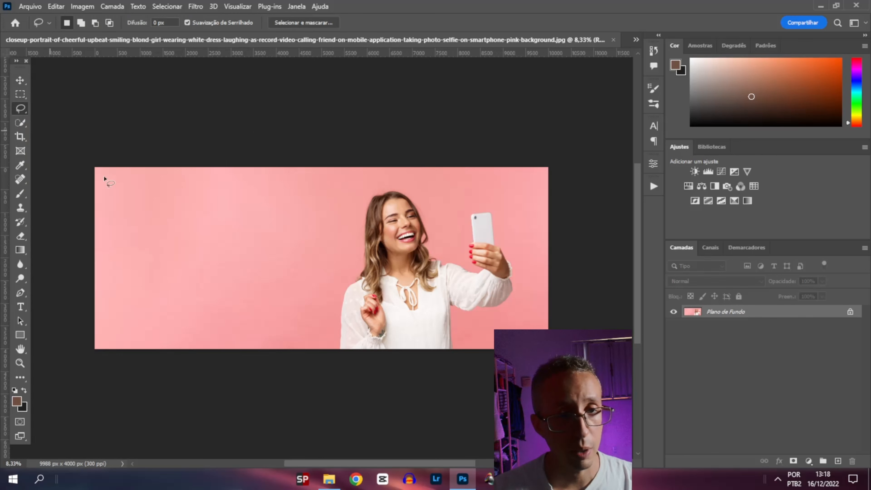
pyautogui.click(296, 24)
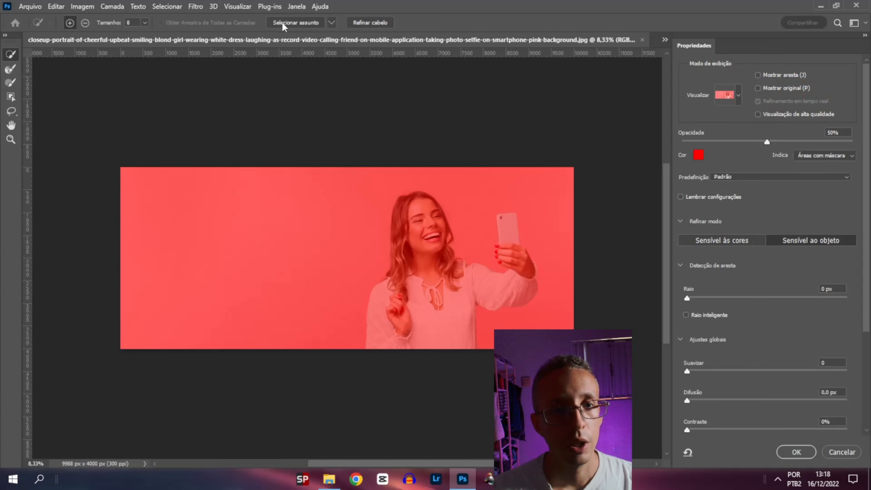
pyautogui.click(282, 23)
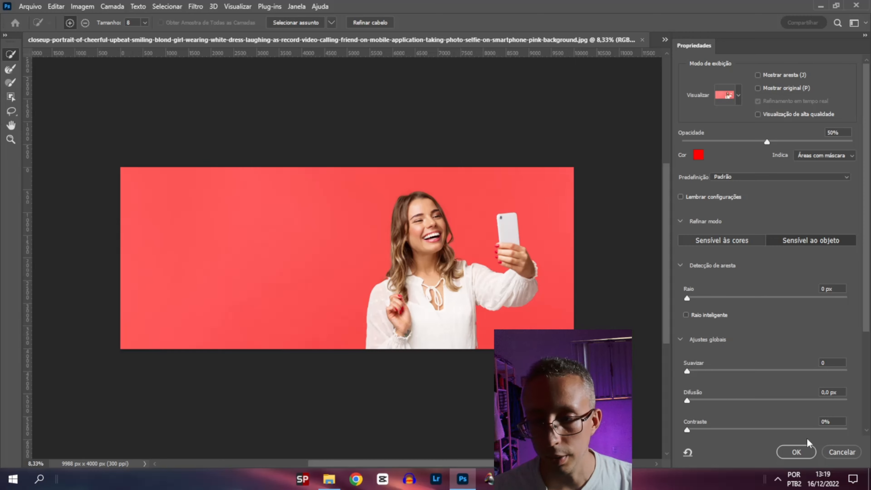
# Set the Select and Mask output to Seleção and apply it to select the woman
pyautogui.scroll(-4, 807, 442)
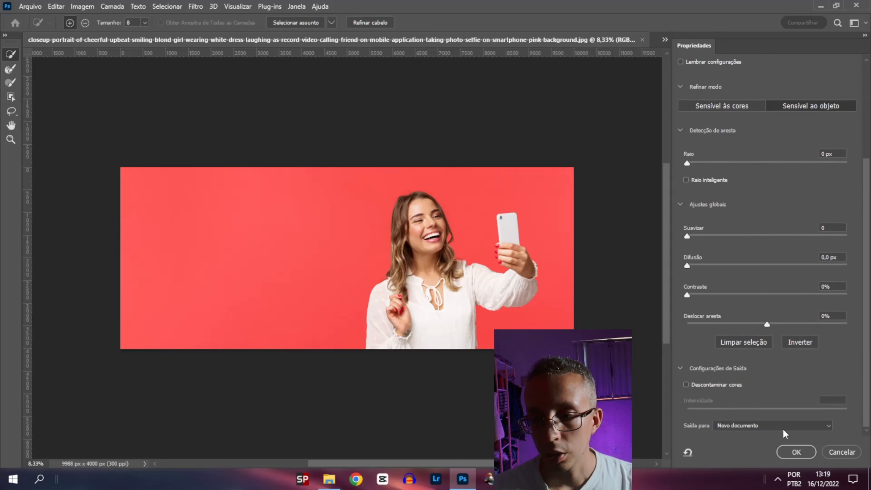
pyautogui.click(783, 429)
pyautogui.click(743, 416)
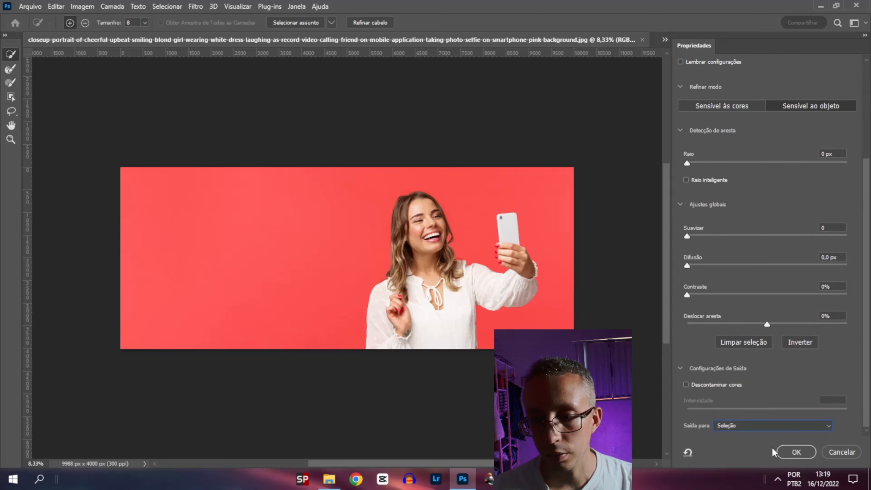
pyautogui.click(742, 429)
pyautogui.click(702, 431)
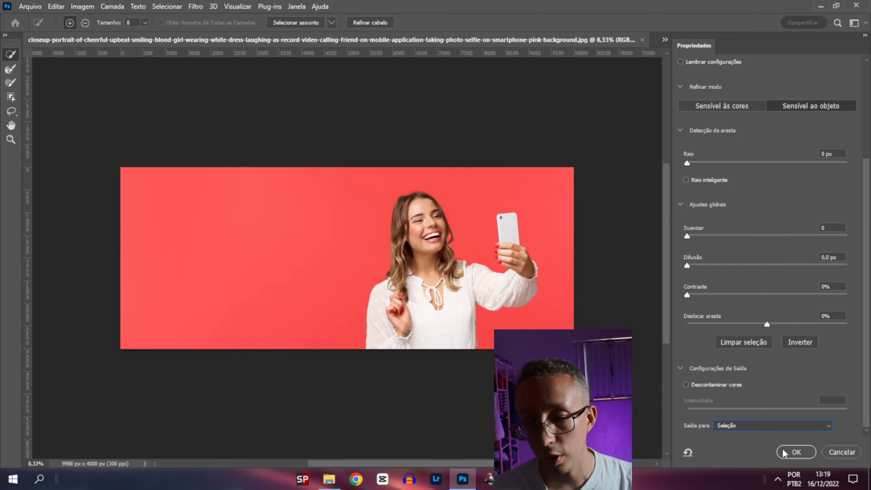
pyautogui.click(797, 452)
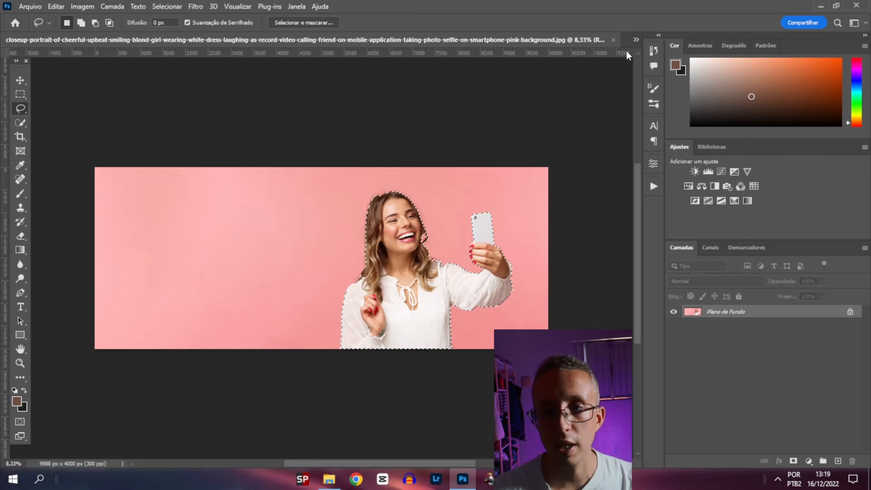
# Close the source photo without saving and paste the copied cut-out of the woman into the banner document
pyautogui.click(612, 40)
pyautogui.click(436, 182)
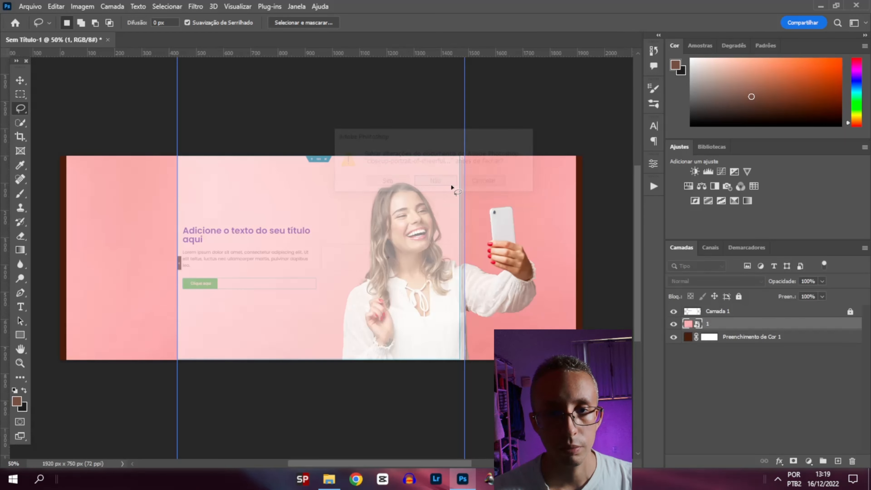
pyautogui.hotkey('ctrl', 'v')
pyautogui.hotkey('ctrl', 't')
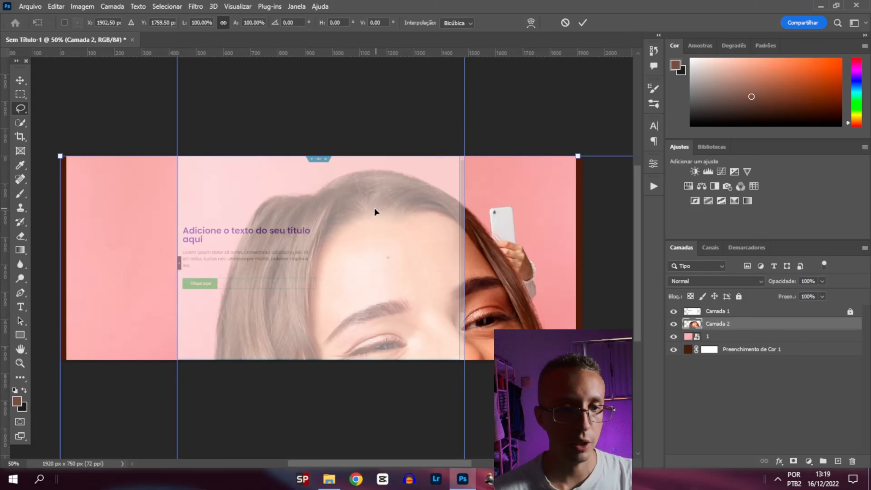
# Delete the original pink-background photo layer 1 from the banner
pyautogui.hotkey('ctrl', '-')
pyautogui.click(715, 337)
pyautogui.press('Delete')
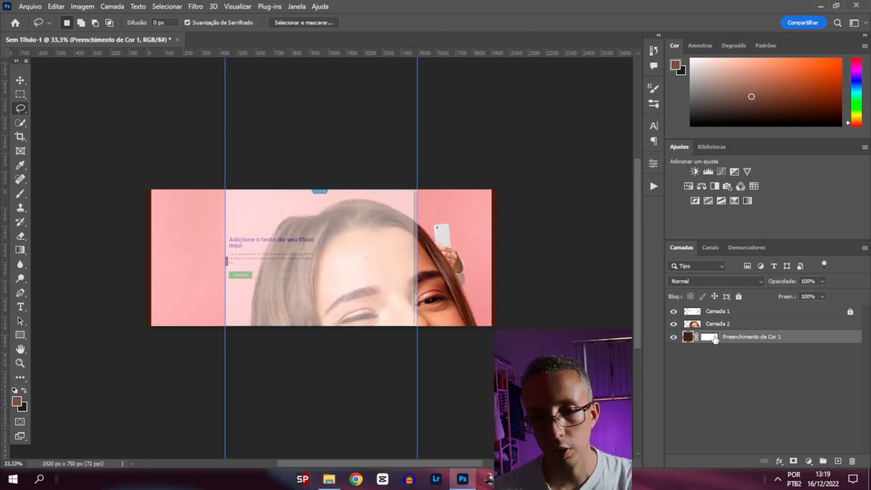
pyautogui.click(20, 80)
pyautogui.hotkey('ctrl', 't')
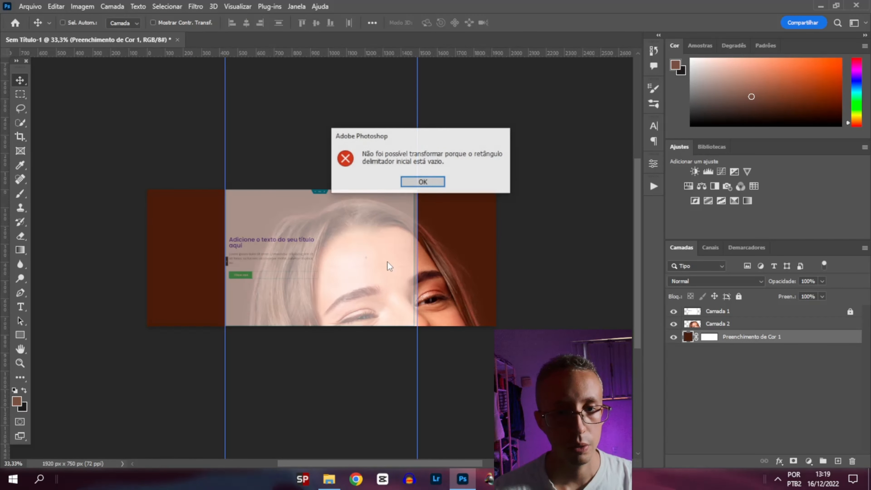
pyautogui.press('Return')
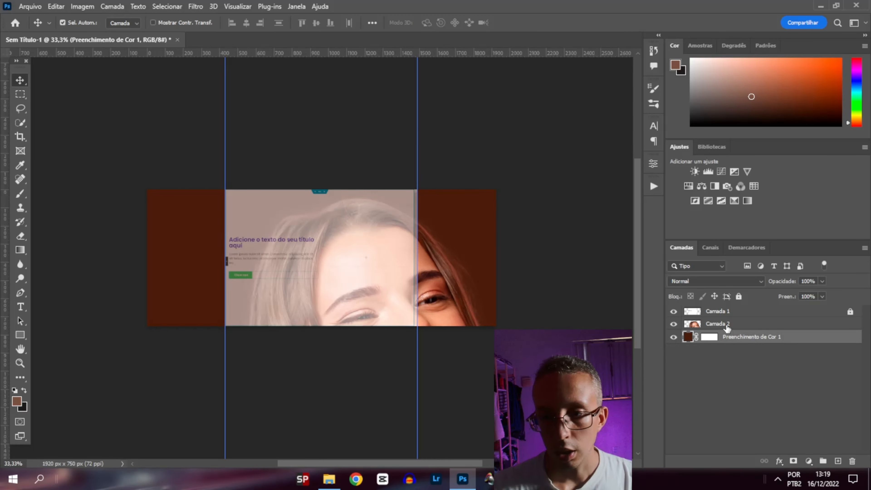
# Scale the cut-out woman on Camada 2 down to about 16% and position her beside the placeholder text
pyautogui.click(721, 325)
pyautogui.hotkey('ctrl', 't')
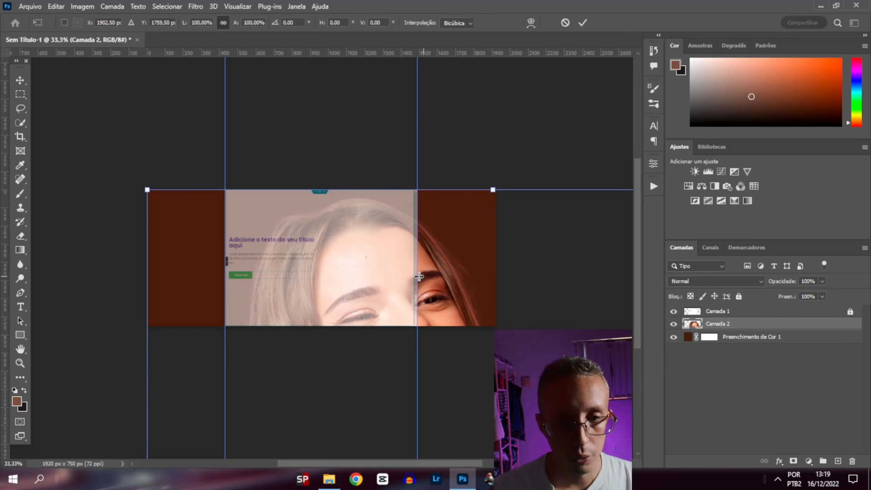
pyautogui.moveTo(147, 189); pyautogui.dragTo(180, 170)
pyautogui.moveTo(303, 259); pyautogui.dragTo(298, 204)
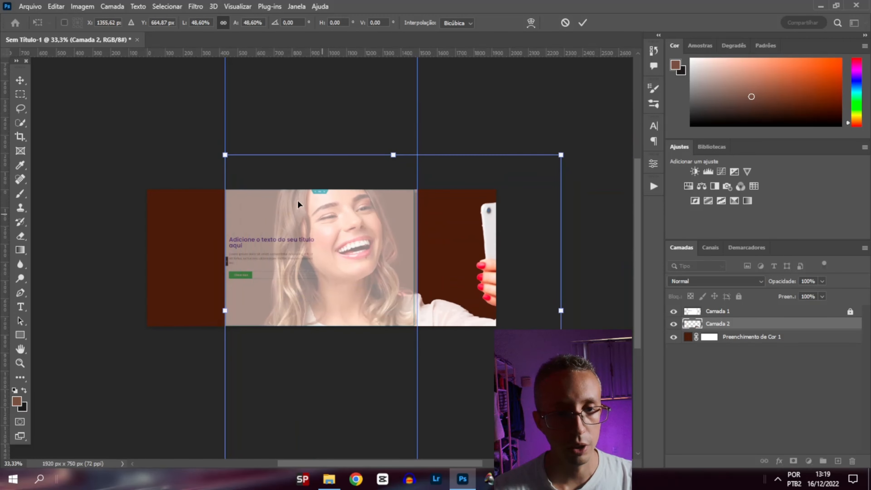
pyautogui.moveTo(227, 156); pyautogui.dragTo(363, 288)
pyautogui.moveTo(431, 290); pyautogui.dragTo(356, 171)
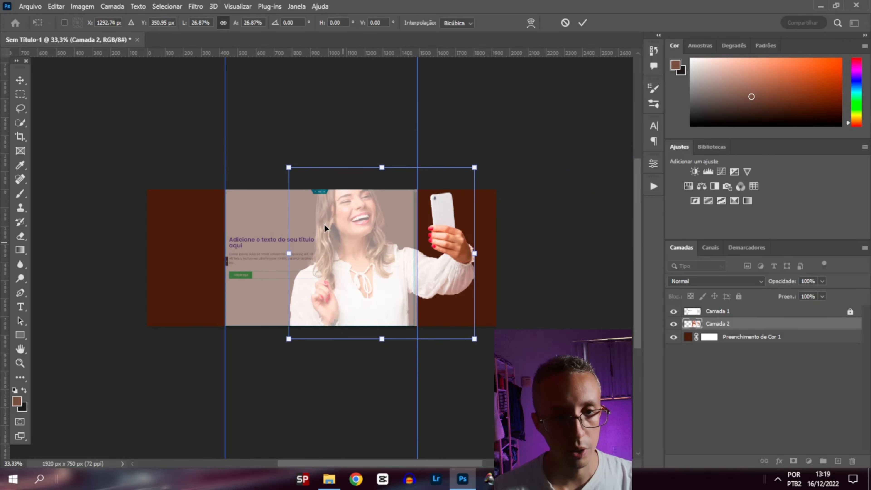
pyautogui.moveTo(290, 165); pyautogui.dragTo(346, 220)
pyautogui.moveTo(432, 274); pyautogui.dragTo(392, 275)
pyautogui.moveTo(436, 338); pyautogui.dragTo(416, 320)
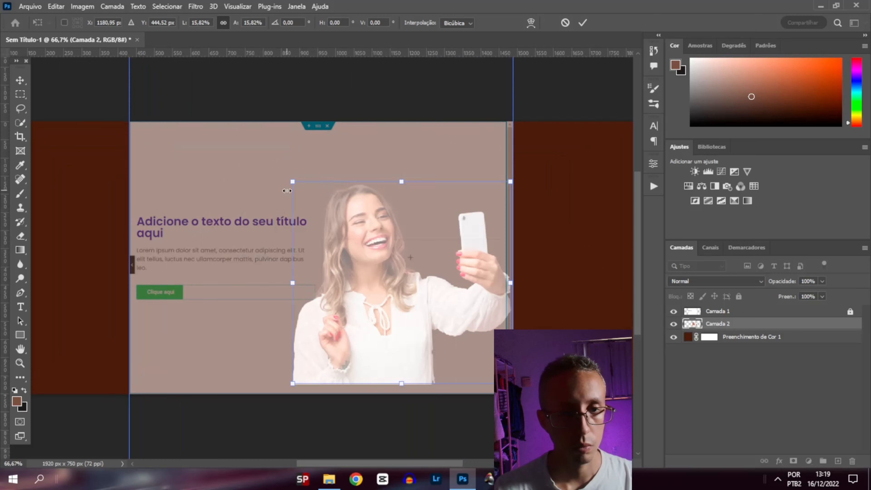
# Fine-tune the woman's size, raise her within the empty column just inside the right guide, and apply the transformation
pyautogui.moveTo(292, 182); pyautogui.dragTo(258, 149)
pyautogui.moveTo(387, 251); pyautogui.dragTo(403, 267)
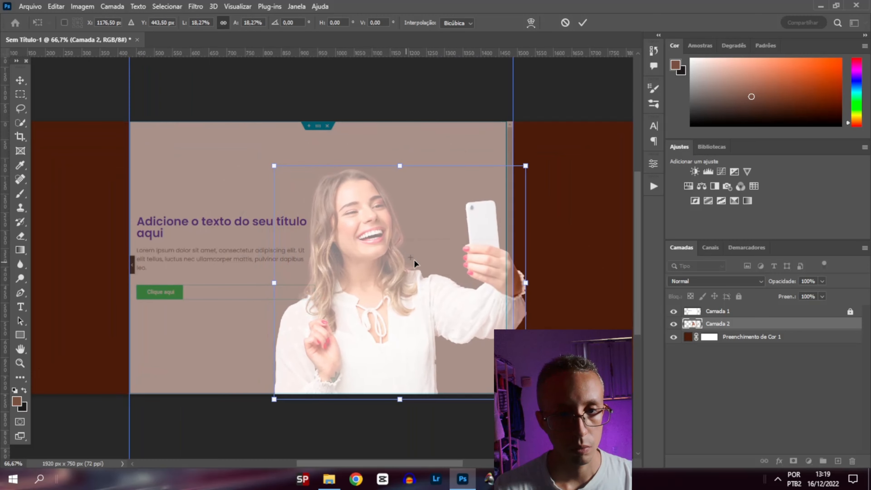
pyautogui.moveTo(526, 166); pyautogui.dragTo(506, 188)
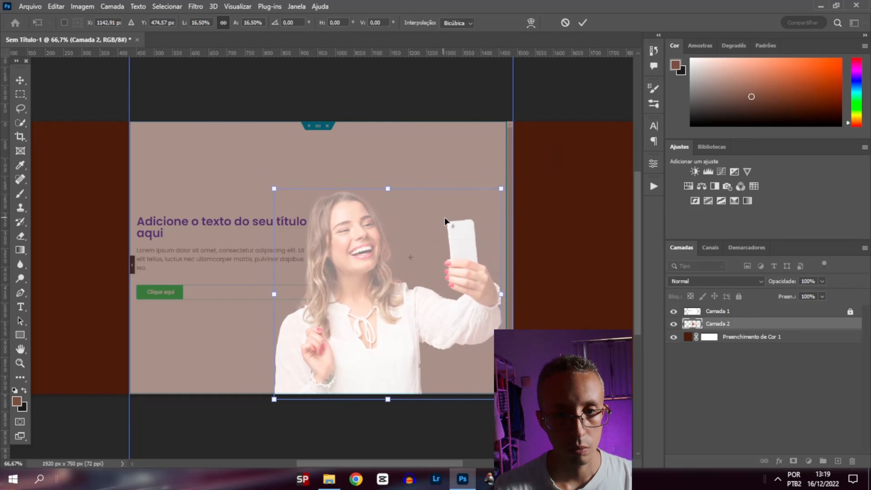
pyautogui.moveTo(446, 218); pyautogui.dragTo(453, 218)
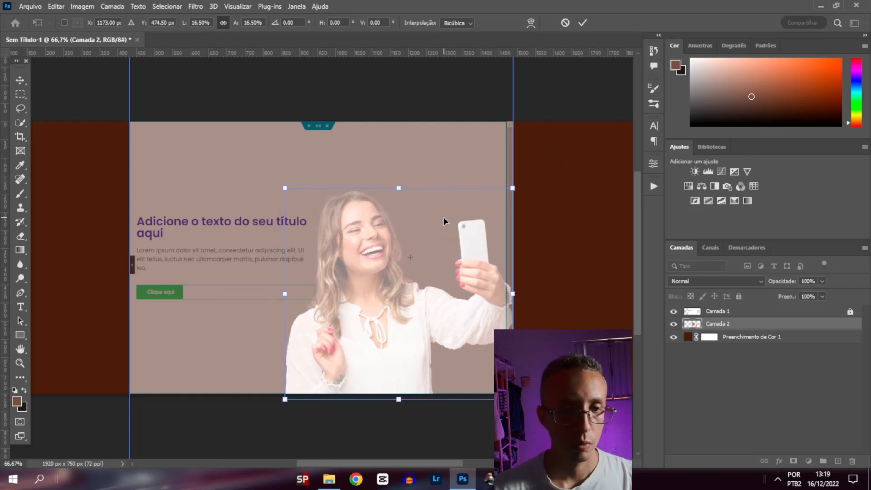
pyautogui.moveTo(404, 251); pyautogui.dragTo(421, 216)
pyautogui.moveTo(528, 152); pyautogui.dragTo(503, 178)
pyautogui.moveTo(441, 247); pyautogui.dragTo(445, 235)
pyautogui.press('Return')
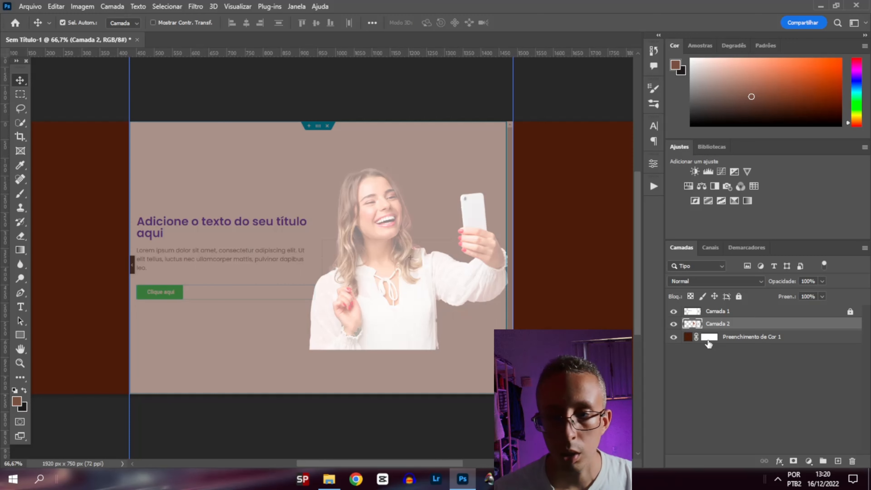
# Hide the page layout reference layer Camada 1 and rename the woman's layer influencer
pyautogui.click(673, 312)
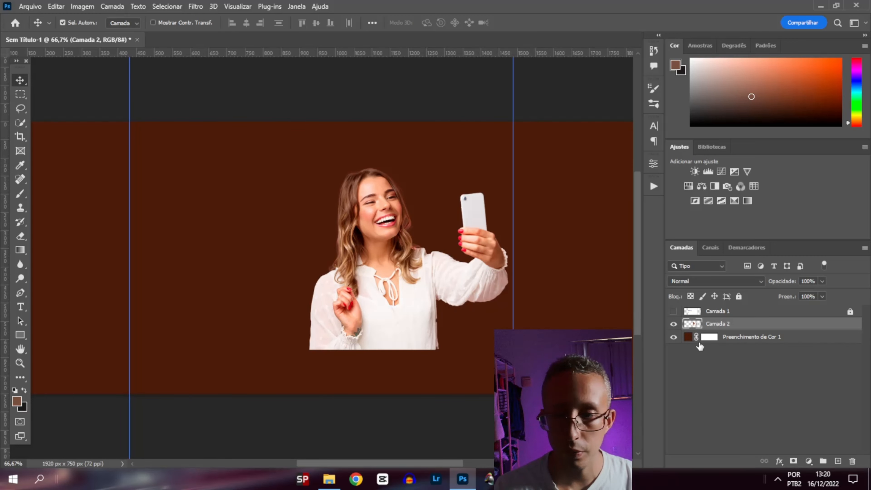
pyautogui.doubleClick(717, 326)
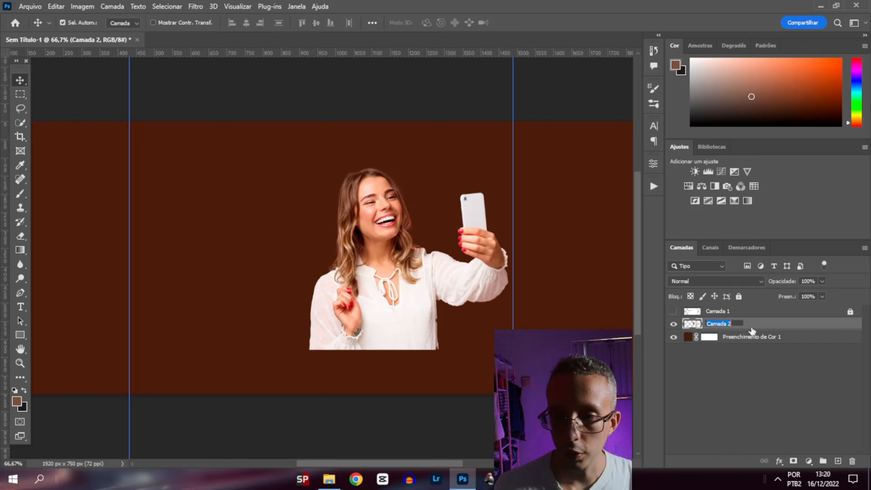
pyautogui.click(756, 364)
pyautogui.click(717, 326)
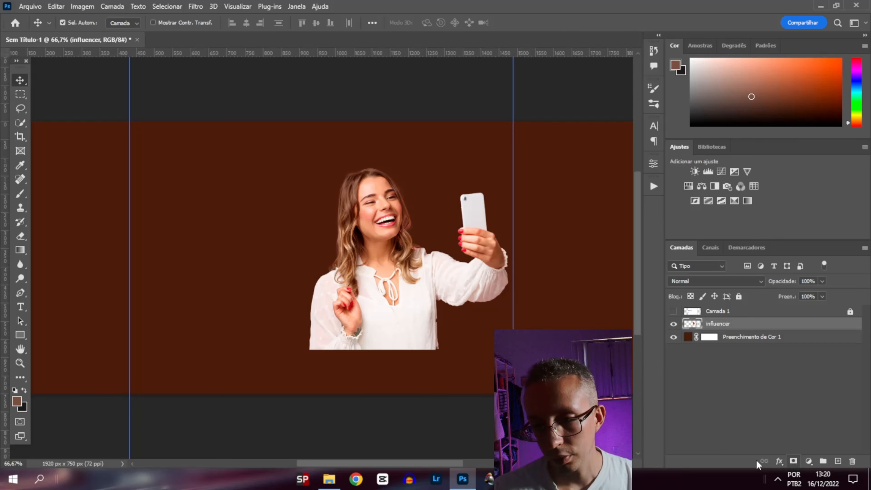
# Add a layer mask to the influencer layer and activate the Gradient tool
pyautogui.click(793, 461)
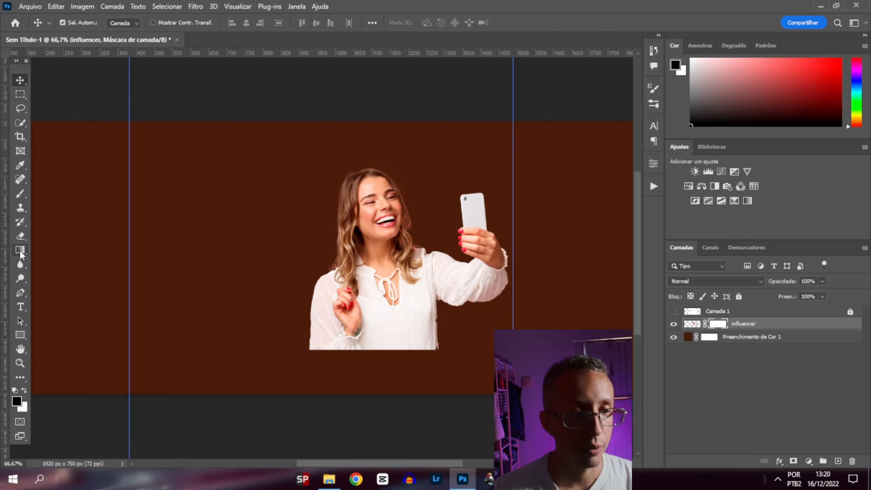
pyautogui.click(20, 250)
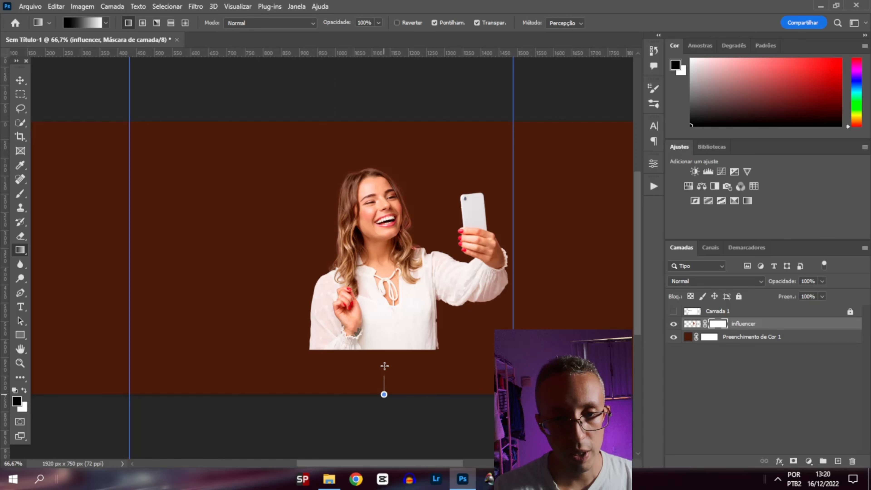
pyautogui.moveTo(401, 374); pyautogui.dragTo(394, 237)
pyautogui.hotkey('ctrl', 'z')
pyautogui.hotkey('ctrl', 'z')
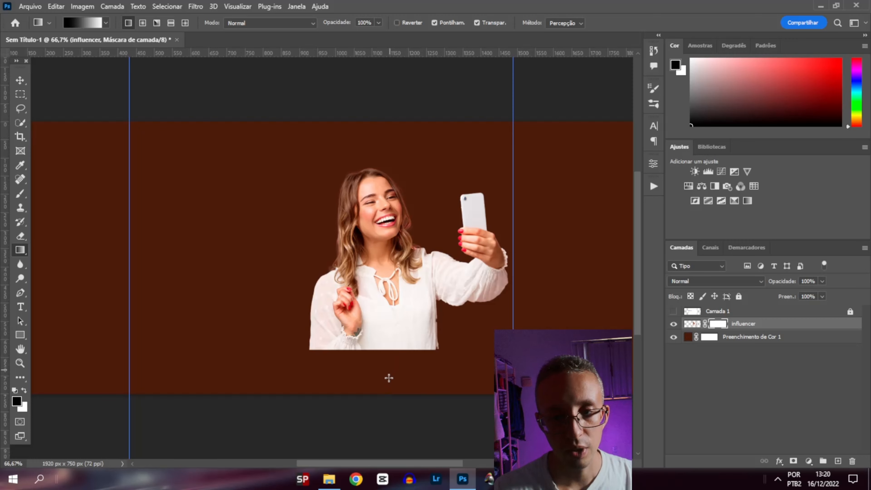
pyautogui.moveTo(376, 397); pyautogui.dragTo(376, 397)
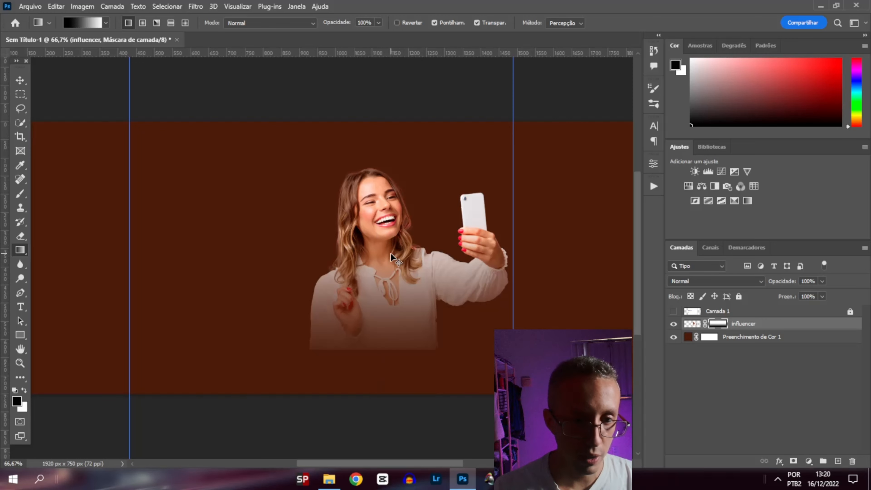
pyautogui.hotkey('ctrl', 'z')
pyautogui.moveTo(381, 347); pyautogui.dragTo(381, 348)
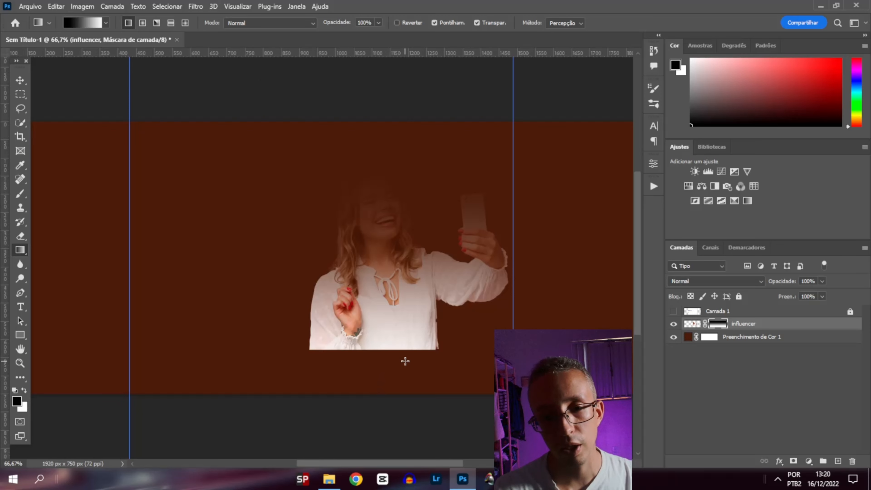
pyautogui.hotkey('ctrl', 'z')
# Draw a black-to-white gradient on the influencer layer mask so the woman's lower body fades into the brown background
pyautogui.moveTo(395, 233); pyautogui.dragTo(399, 210)
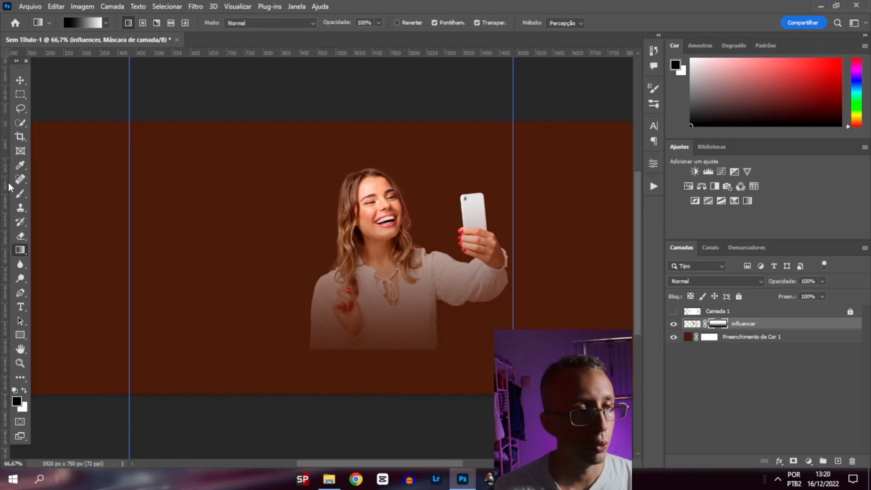
# Set up a soft round brush with a size of 172 px and 10% hardness
pyautogui.click(22, 194)
pyautogui.click(67, 22)
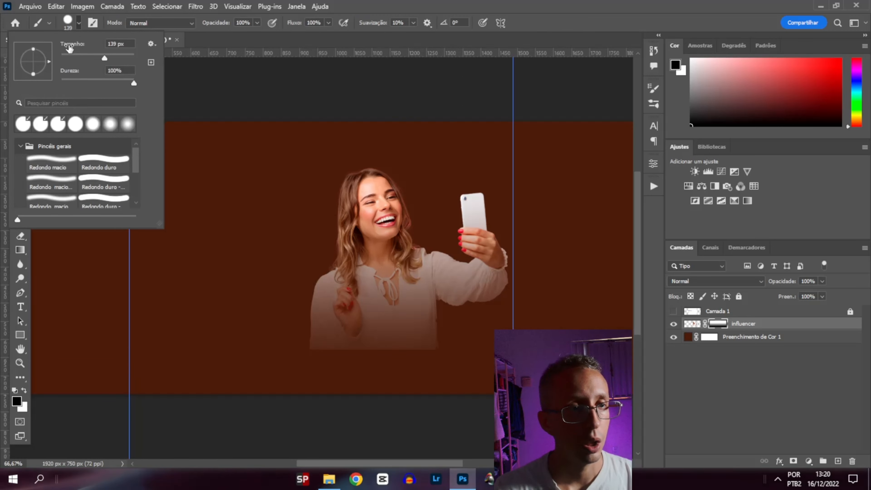
pyautogui.click(65, 28)
pyautogui.click(67, 23)
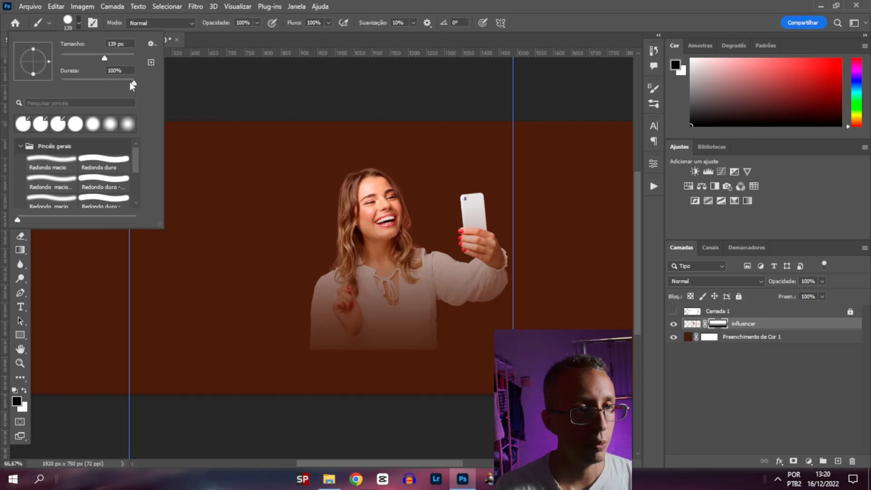
pyautogui.moveTo(133, 83); pyautogui.dragTo(68, 84)
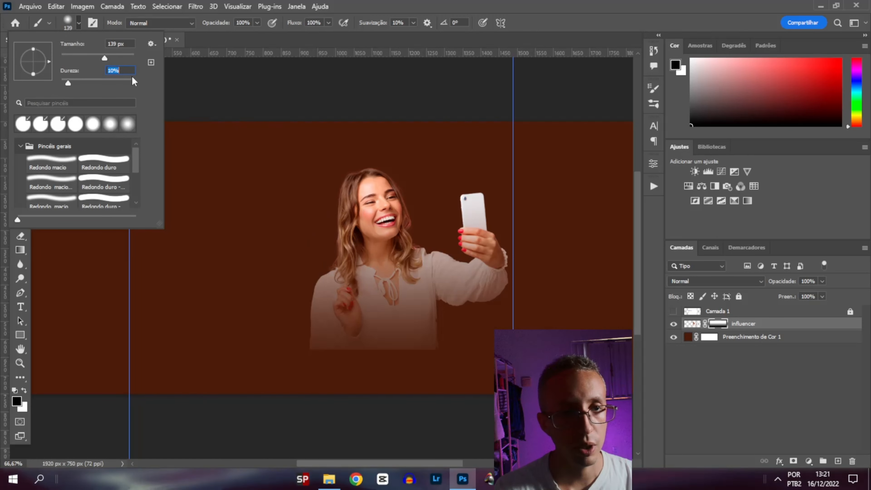
pyautogui.moveTo(105, 57); pyautogui.dragTo(110, 58)
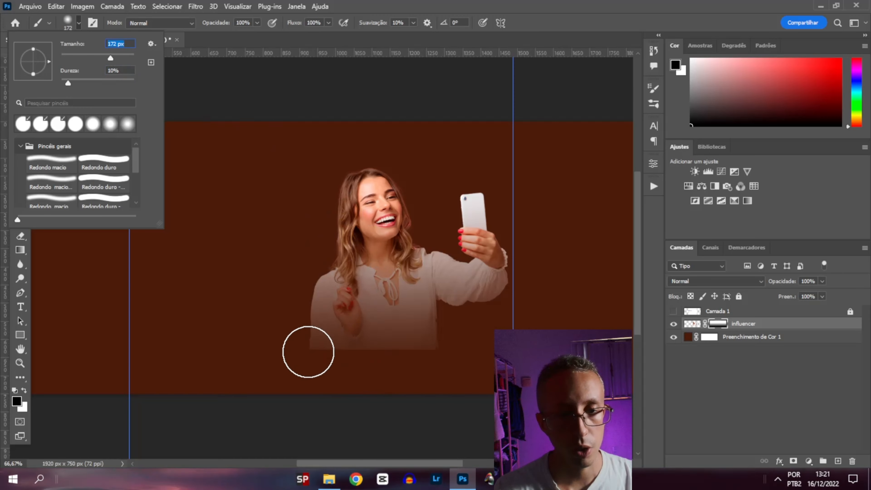
# Paint black on the influencer mask along the woman's lower edge to soften the hard cut, and deselect the layer
pyautogui.moveTo(306, 358)
pyautogui.mouseDown()
pyautogui.moveTo(317, 381)
pyautogui.moveTo(310, 369)
pyautogui.moveTo(328, 363)
pyautogui.moveTo(353, 380)
pyautogui.moveTo(348, 360)
pyautogui.moveTo(407, 393)
pyautogui.moveTo(398, 372)
pyautogui.moveTo(372, 355)
pyautogui.moveTo(457, 396)
pyautogui.moveTo(411, 357)
pyautogui.moveTo(474, 384)
pyautogui.moveTo(483, 361)
pyautogui.moveTo(453, 363)
pyautogui.moveTo(484, 346)
pyautogui.moveTo(271, 380)
pyautogui.mouseUp()
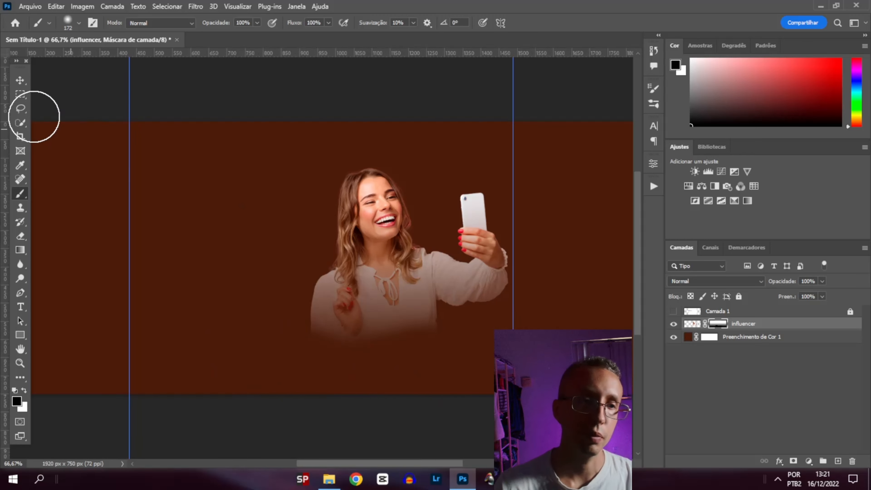
pyautogui.click(20, 80)
pyautogui.click(351, 114)
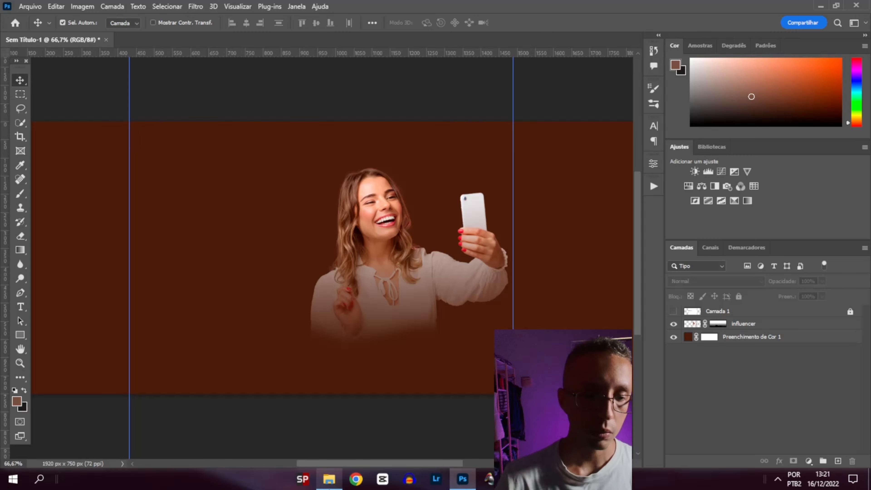
# Switch to the Downloads folder in File Explorer and rename the blue-background selfie photo 2323
pyautogui.click(328, 479)
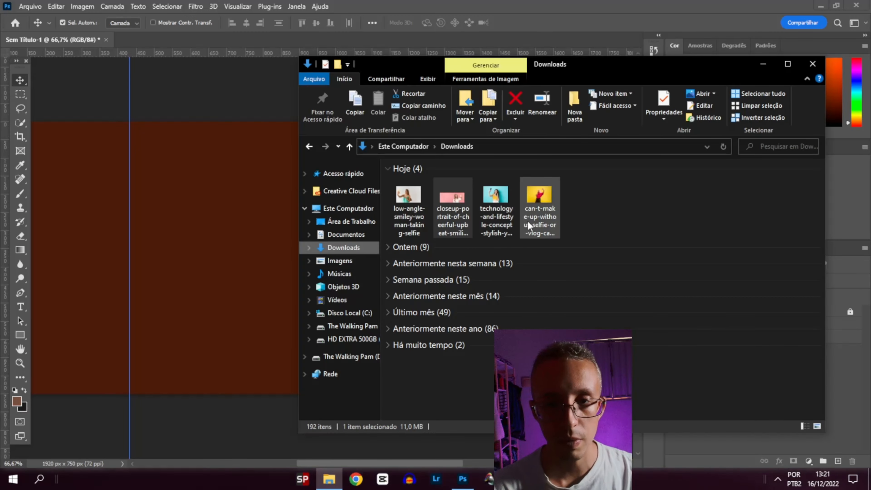
pyautogui.click(507, 206)
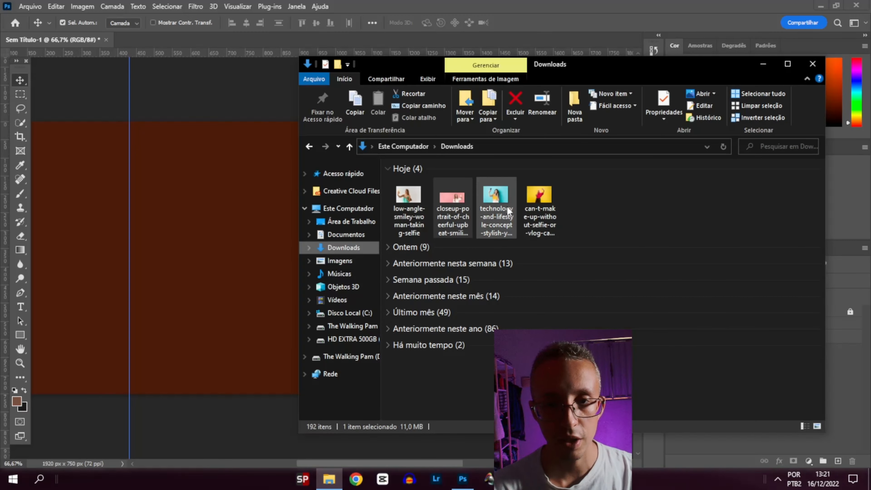
pyautogui.rightClick(500, 192)
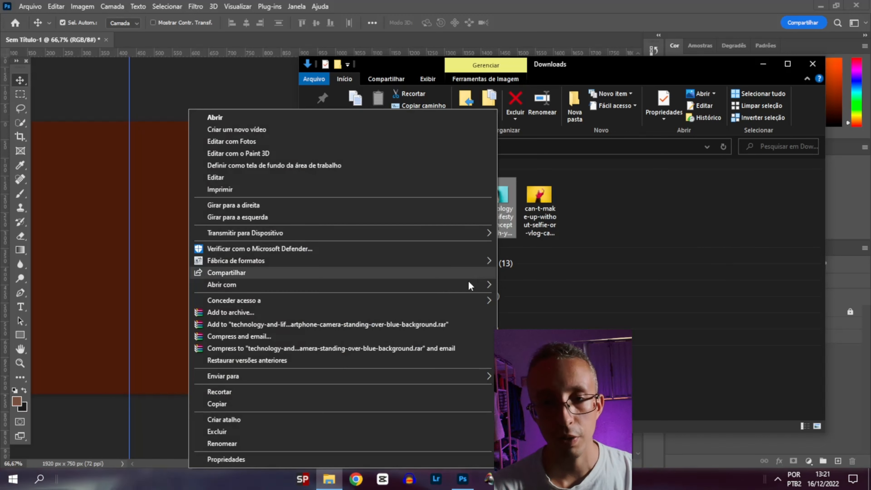
pyautogui.click(219, 442)
pyautogui.write('2323')
pyautogui.press('Return')
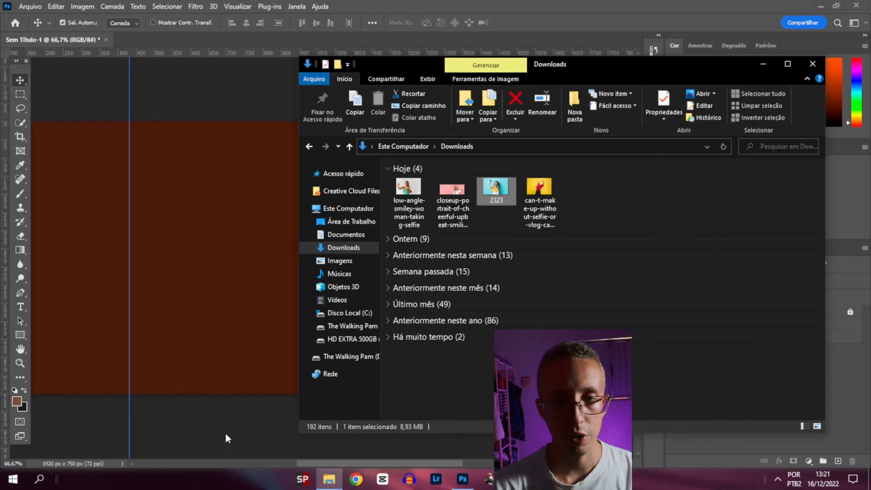
# Open the 2323 photo in Adobe Photoshop 2023
pyautogui.rightClick(504, 190)
pyautogui.moveTo(346, 288)
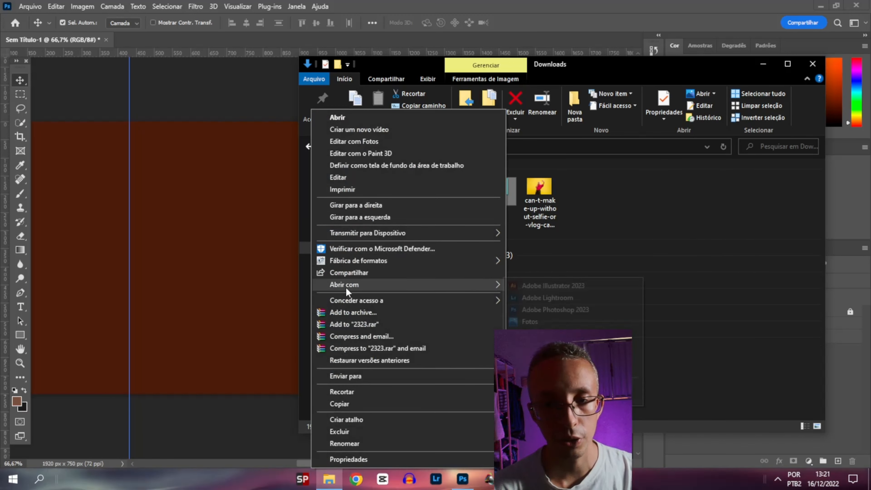
pyautogui.click(556, 310)
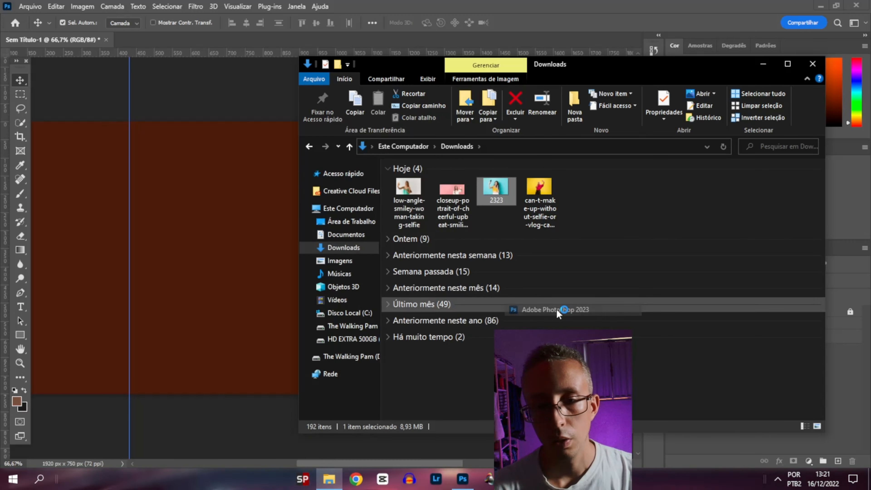
pyautogui.click(480, 229)
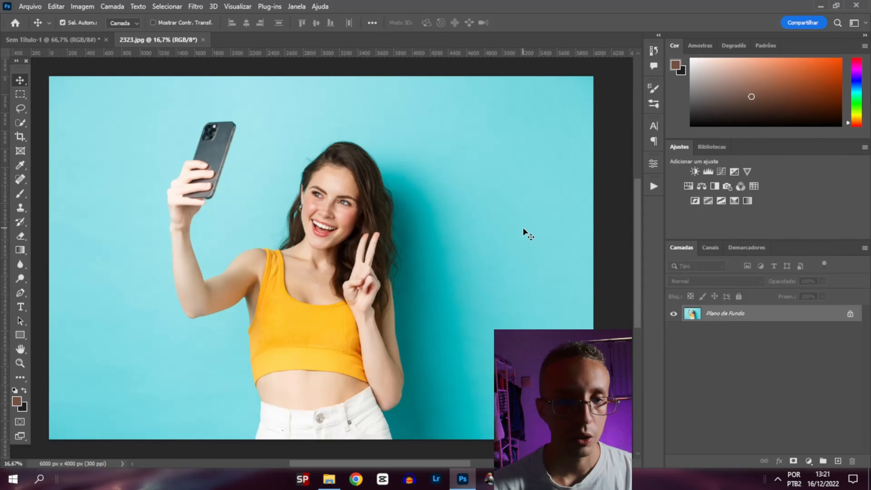
# Select the woman using Select and Mask with Select Subject and a 1.0 px feather, output as a selection
pyautogui.hotkey('ctrl', '-')
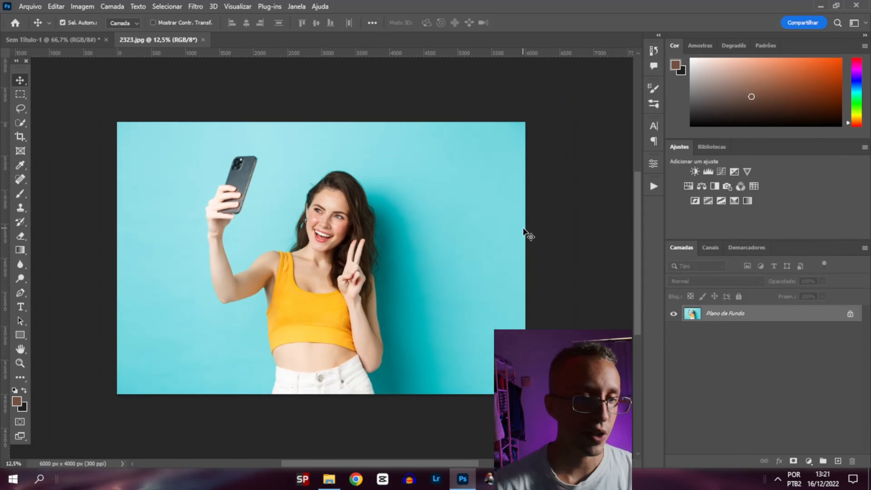
pyautogui.click(20, 111)
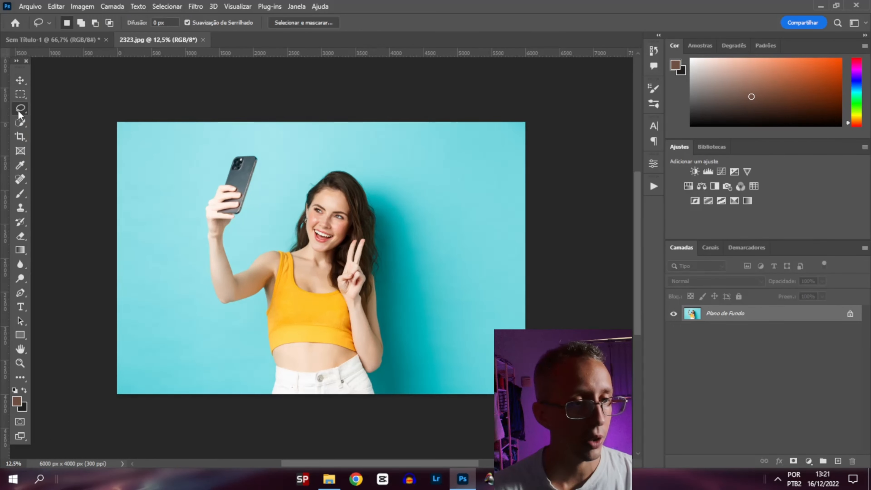
pyautogui.click(318, 23)
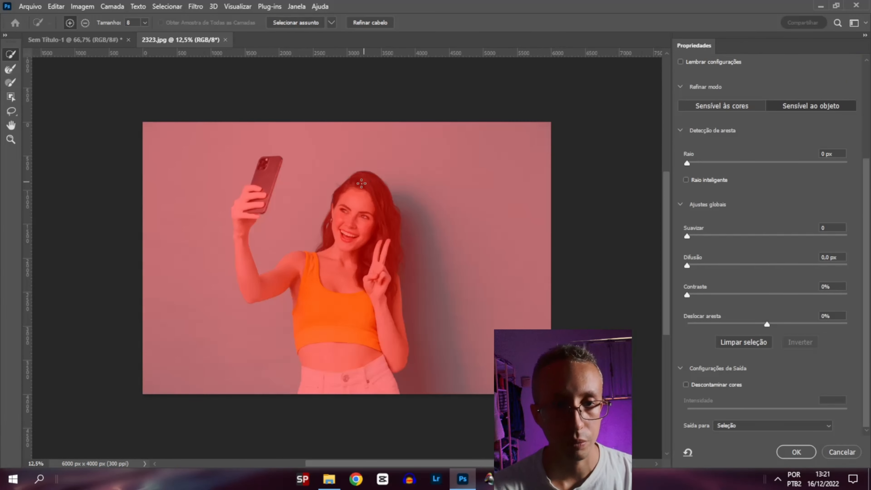
pyautogui.click(295, 23)
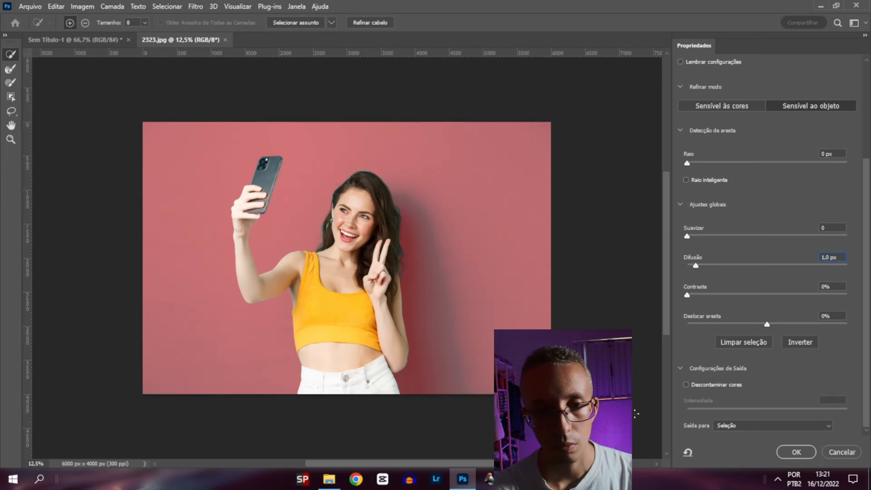
pyautogui.click(795, 452)
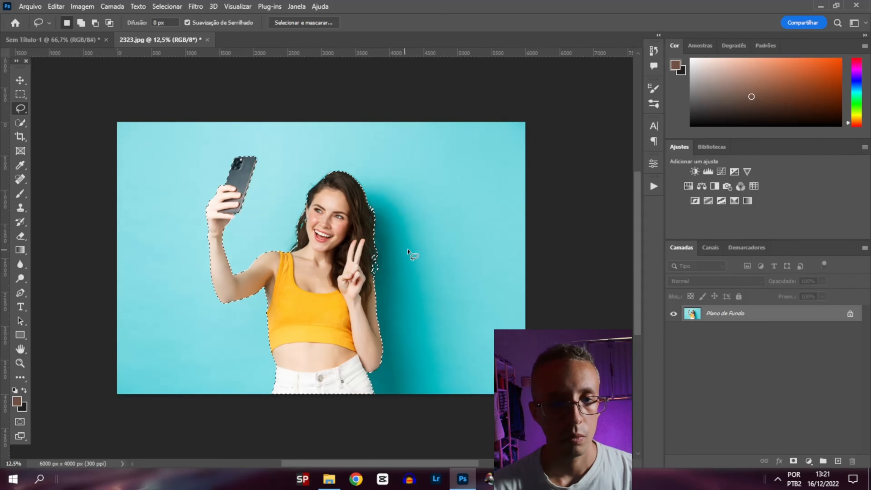
# Copy the selected woman from 2323.jpg and paste her into the Sem Título-1 banner
pyautogui.hotkey('ctrl', 'c')
pyautogui.click(85, 39)
pyautogui.hotkey('ctrl', 'v')
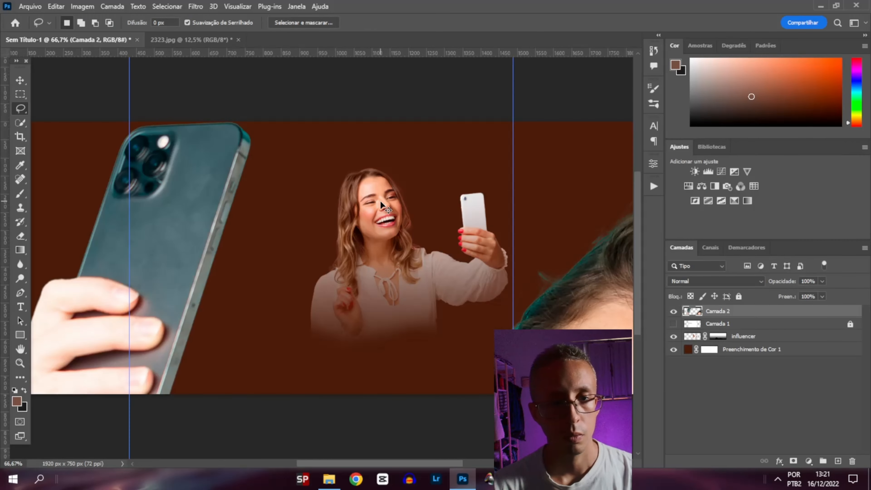
# Scale the pasted woman on Camada 2 down to about 25% and place her beside the influencer
pyautogui.hotkey('ctrl', 't')
pyautogui.hotkey('ctrl', '-')
pyautogui.hotkey('ctrl', '-')
pyautogui.hotkey('ctrl', '-')
pyautogui.hotkey('ctrl', '-')
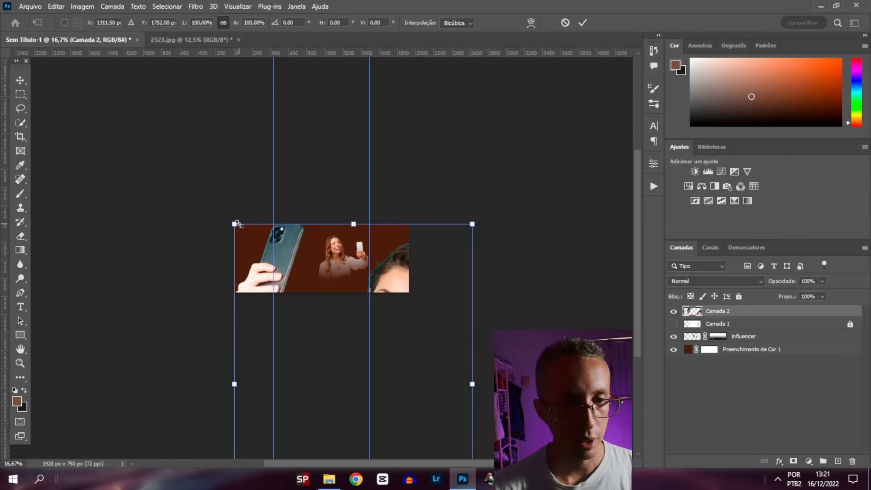
pyautogui.moveTo(237, 223); pyautogui.dragTo(291, 251)
pyautogui.hotkey('ctrl', '+')
pyautogui.hotkey('ctrl', '+')
pyautogui.hotkey('ctrl', '+')
pyautogui.moveTo(305, 284); pyautogui.dragTo(298, 161)
pyautogui.moveTo(191, 127); pyautogui.dragTo(268, 249)
pyautogui.moveTo(387, 297); pyautogui.dragTo(312, 200)
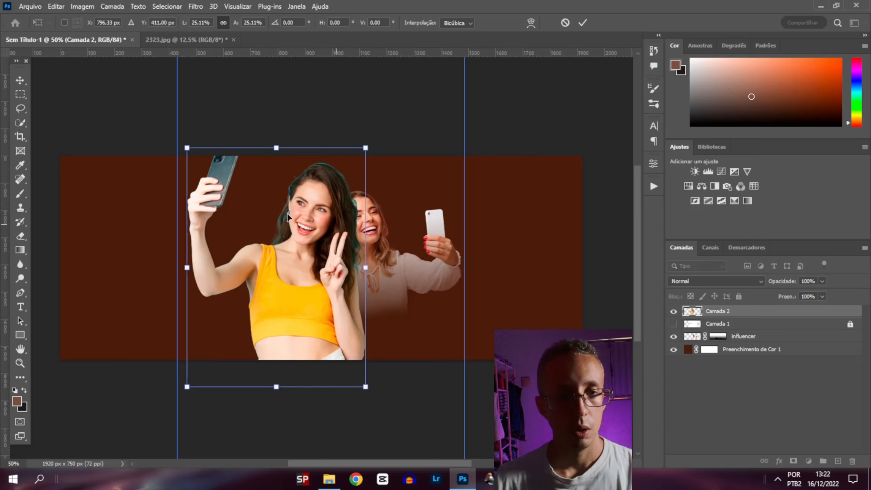
# Reduce the woman on Camada 2 to about 20%, align her with the banner's bottom edge, and apply the transformation
pyautogui.moveTo(187, 148); pyautogui.dragTo(247, 229)
pyautogui.moveTo(319, 290); pyautogui.dragTo(344, 262)
pyautogui.moveTo(268, 201); pyautogui.dragTo(244, 167)
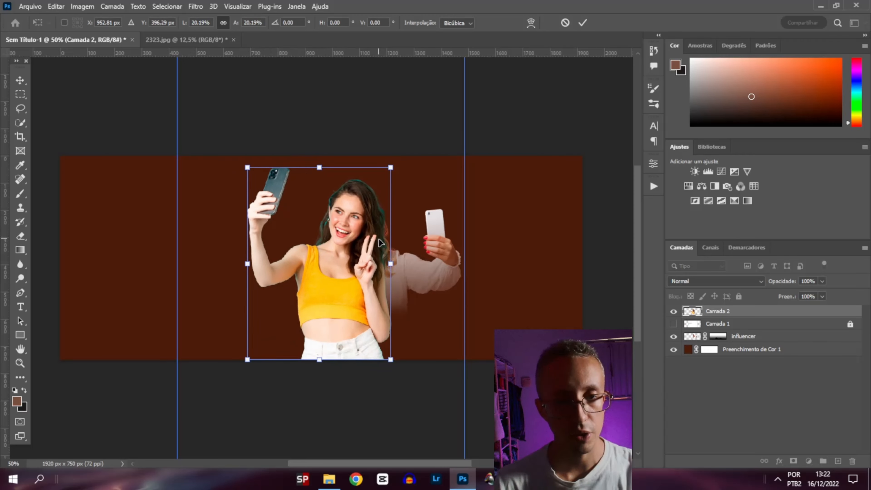
pyautogui.press('Return')
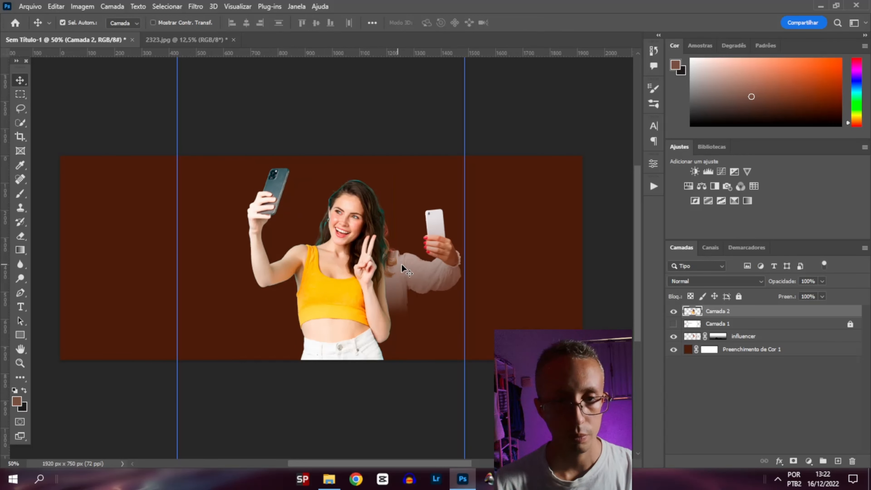
# Place Camada 2 beneath the influencer layer and shift the woman in yellow left so both faces show
pyautogui.moveTo(716, 324); pyautogui.dragTo(719, 343)
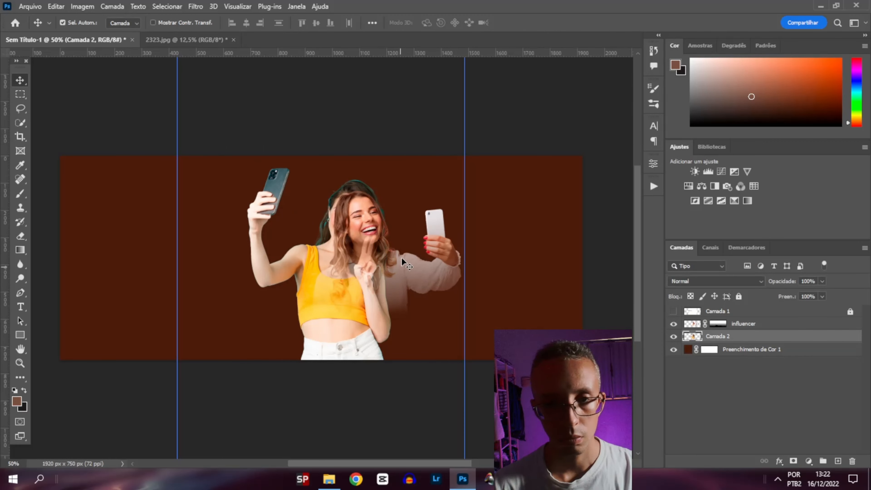
pyautogui.hotkey('ctrl', 't')
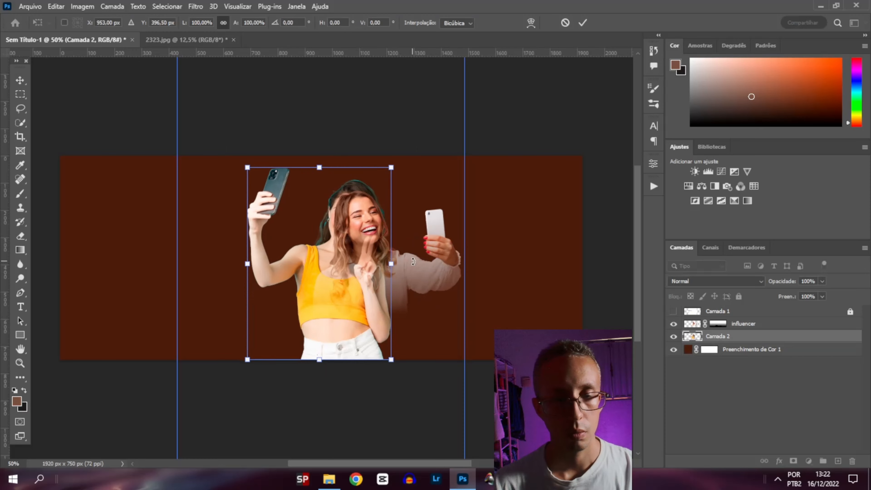
pyautogui.press('Return')
pyautogui.moveTo(333, 248); pyautogui.dragTo(312, 247)
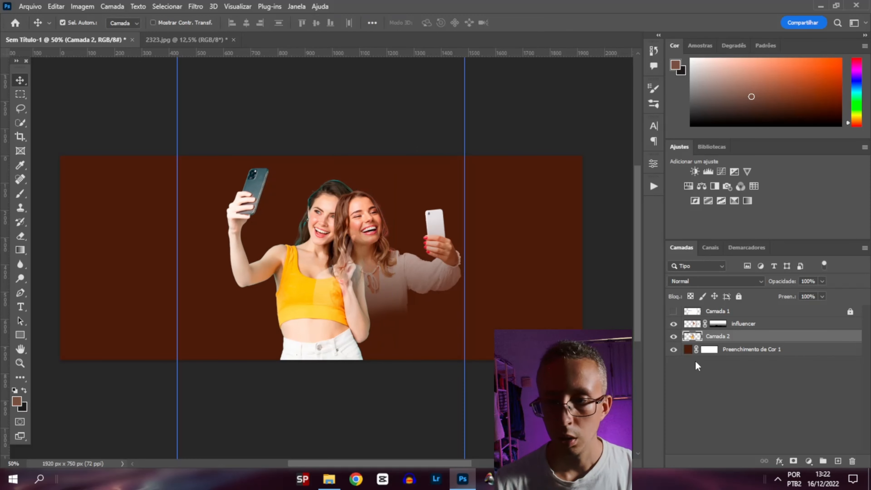
# Check the women against the page layout reference Camada 1, hide it again, and shift the woman in yellow slightly right
pyautogui.click(673, 311)
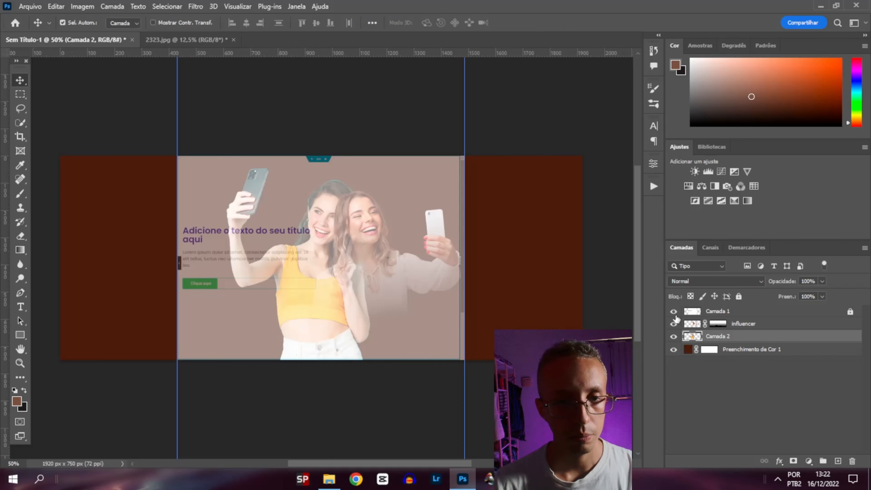
pyautogui.click(673, 311)
pyautogui.hotkey('ctrl', 'z')
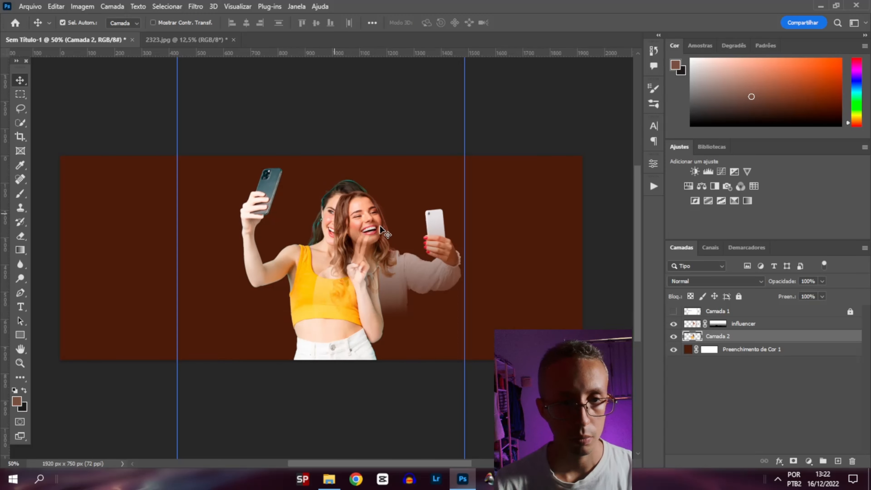
pyautogui.press('ctrl')
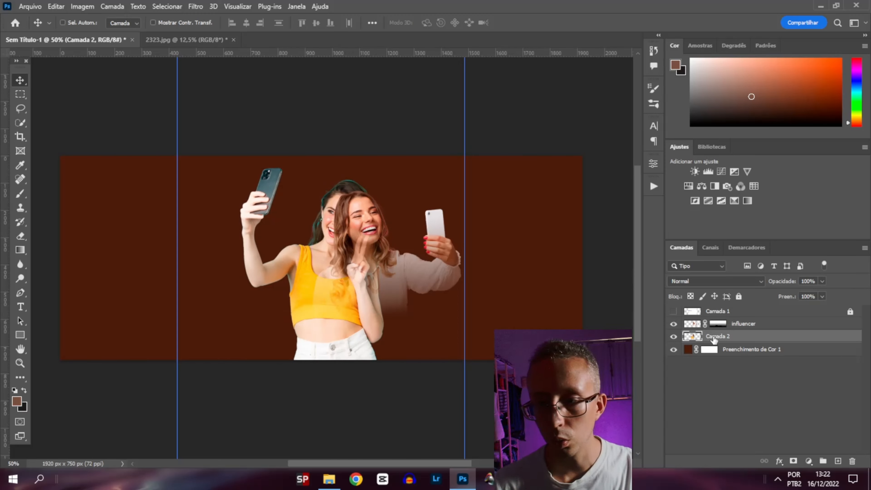
# Set the saturation of the woman on Camada 2 to -100 and the layer's opacity to 50%
pyautogui.hotkey('ctrl', 'u')
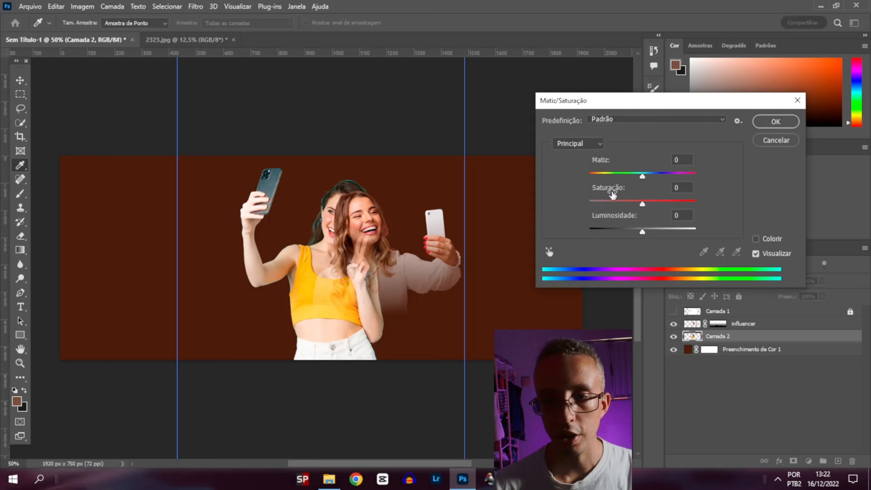
pyautogui.moveTo(642, 204); pyautogui.dragTo(562, 205)
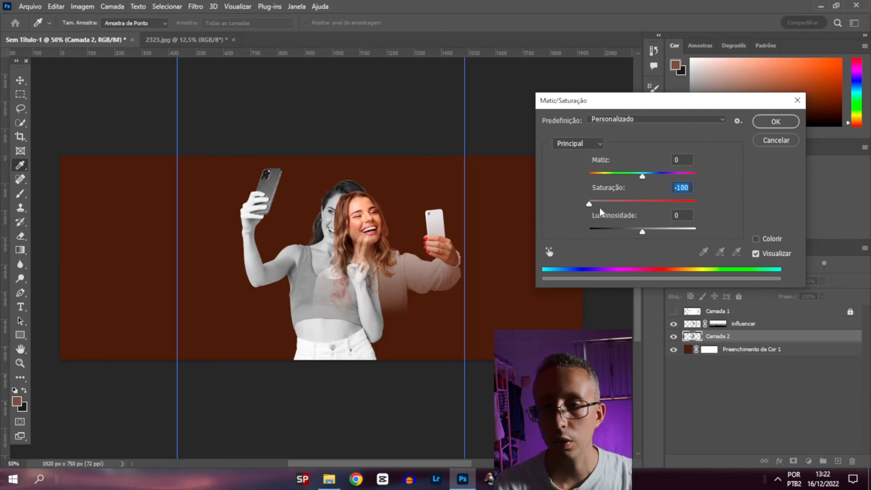
pyautogui.press('Return')
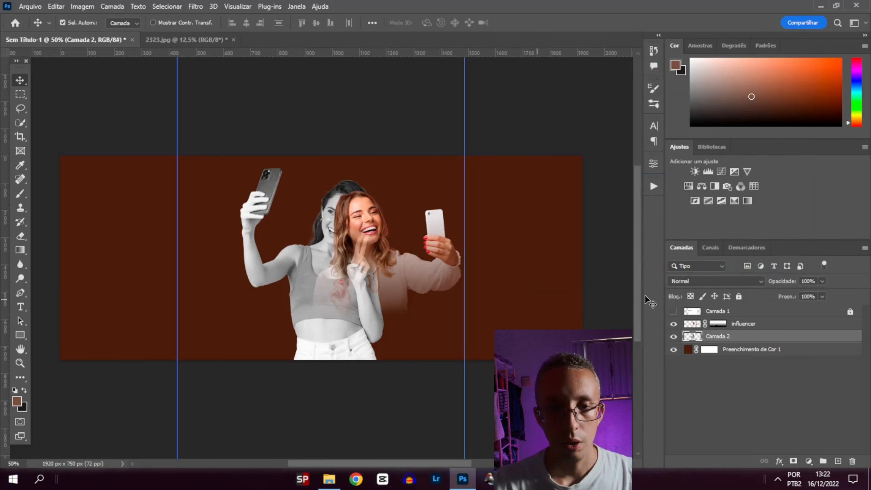
pyautogui.write('20')
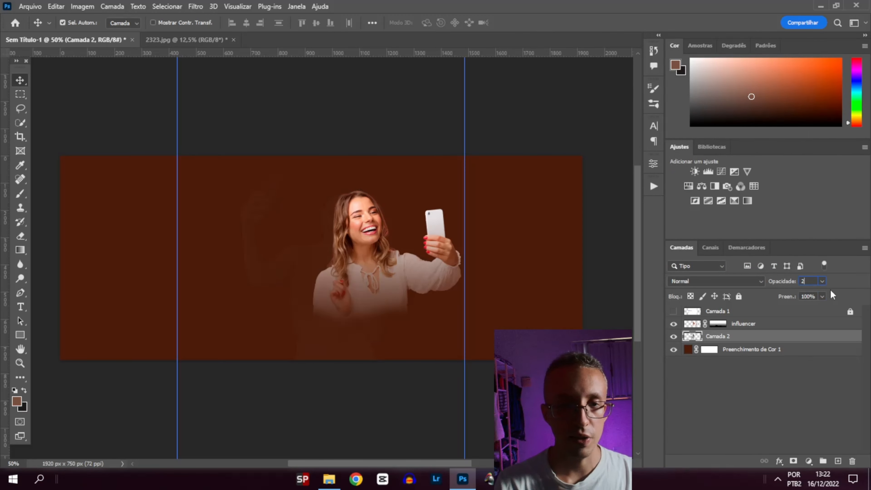
pyautogui.press('BackSpace')
pyautogui.press('BackSpace')
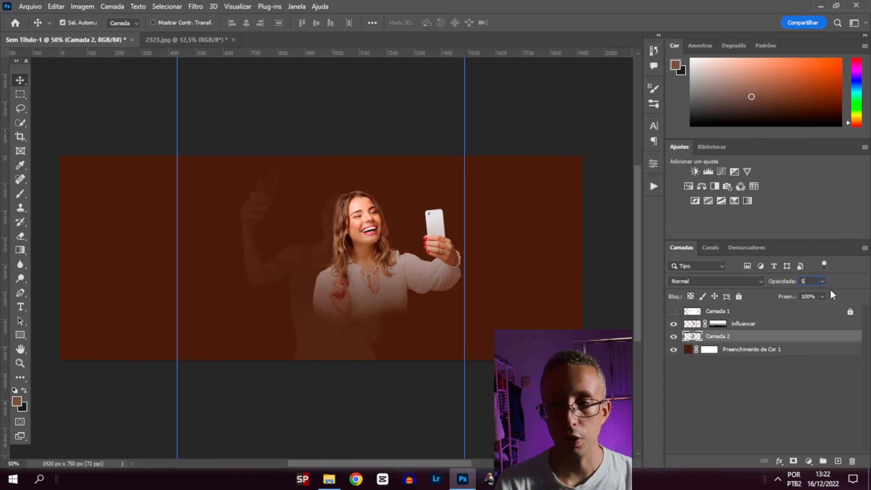
pyautogui.write('50')
pyautogui.press('Return')
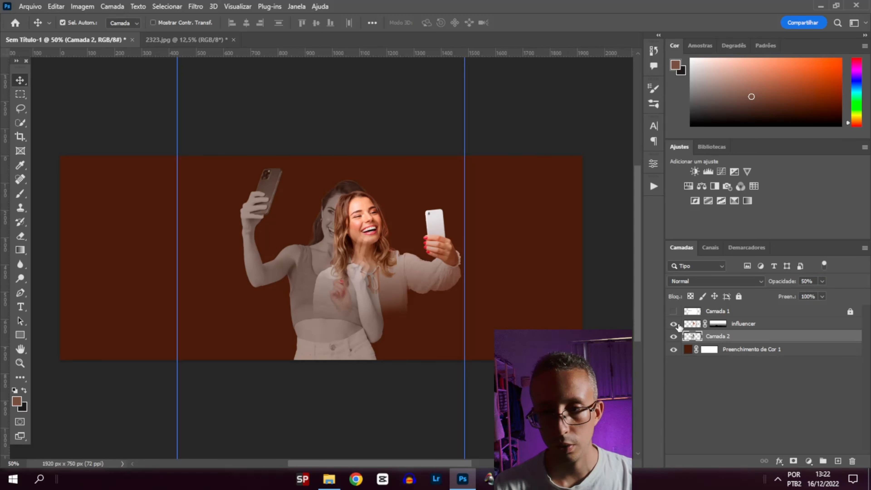
# Enlarge the influencer to about 102.5% and shift the grey woman on Camada 2 right, behind her
pyautogui.moveTo(385, 219)
pyautogui.mouseDown()
pyautogui.moveTo(373, 271)
pyautogui.moveTo(369, 226)
pyautogui.mouseUp()
pyautogui.hotkey('ctrl', 't')
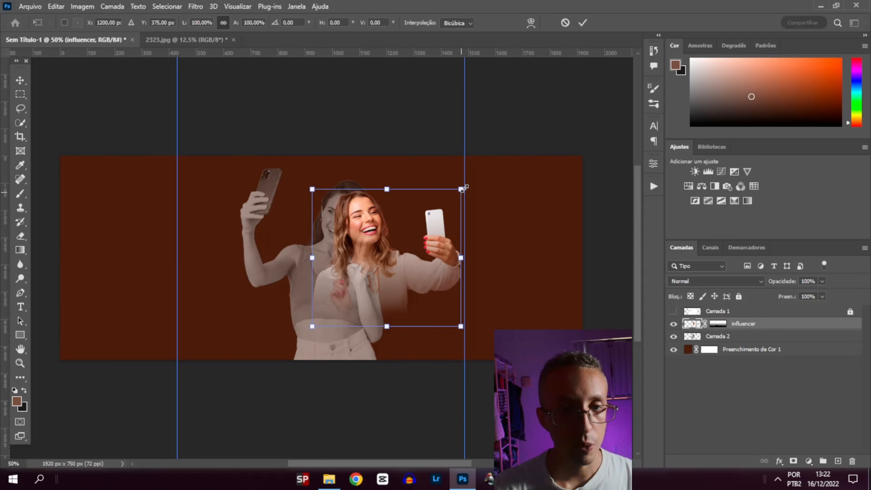
pyautogui.moveTo(462, 188); pyautogui.dragTo(467, 184)
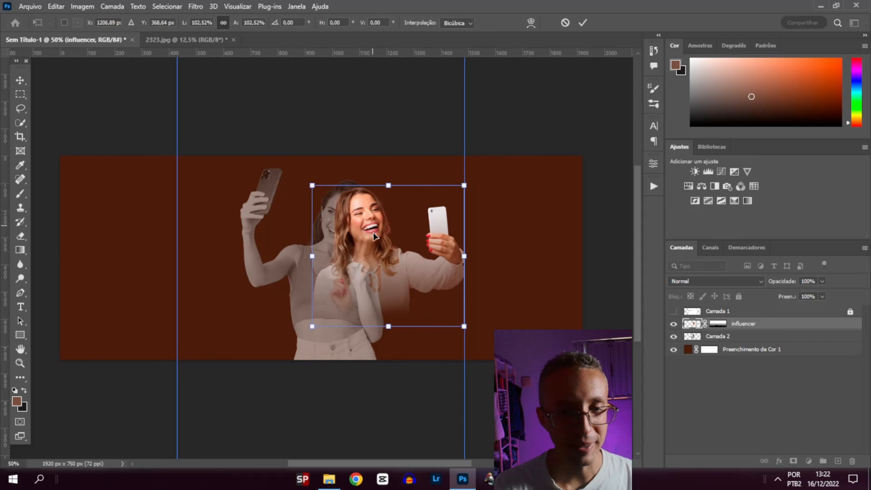
pyautogui.press('Return')
pyautogui.moveTo(326, 239); pyautogui.dragTo(386, 255)
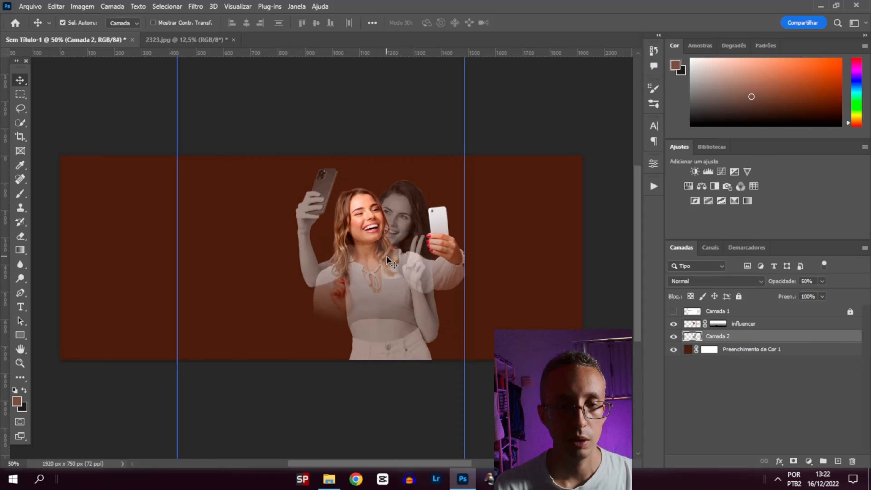
# Delete Camada 2 and the influencer layer, keeping only the brown fill and the hidden layout reference
pyautogui.click(389, 266)
pyautogui.press('Delete')
pyautogui.press('Delete')
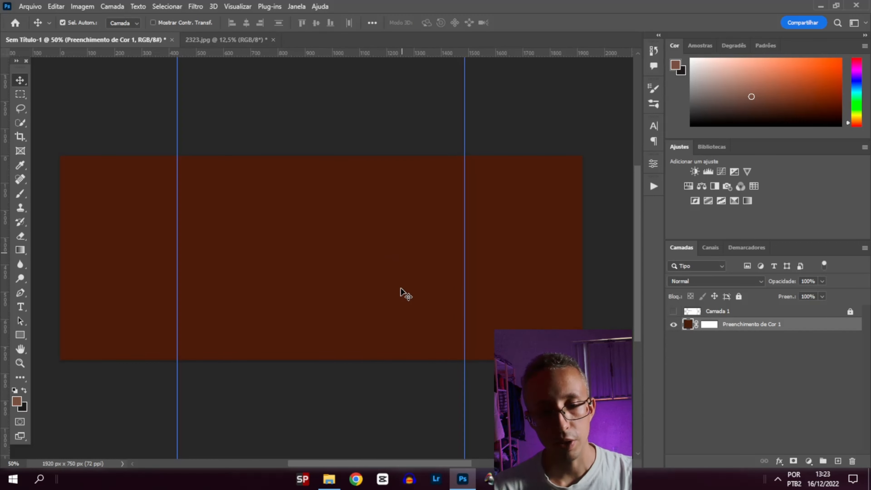
# Open low-angle-smiley-woman-taking-selfie from the Downloads folder in Photoshop
pyautogui.click(329, 478)
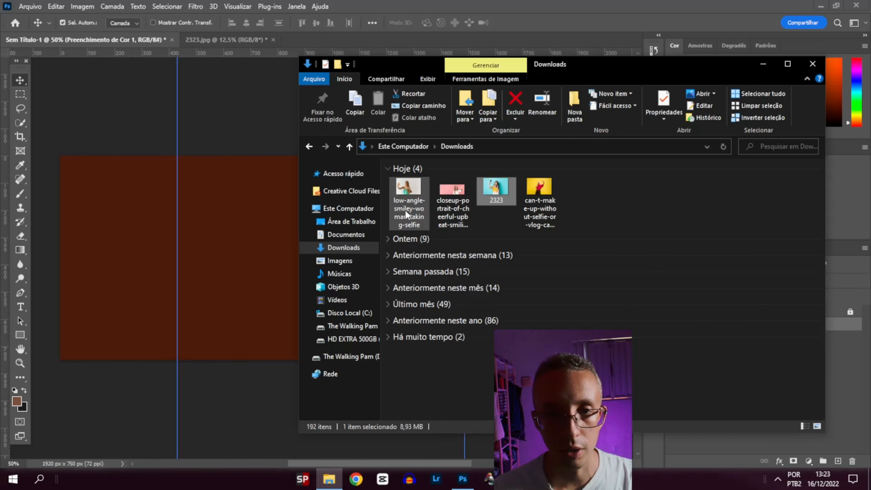
pyautogui.rightClick(407, 194)
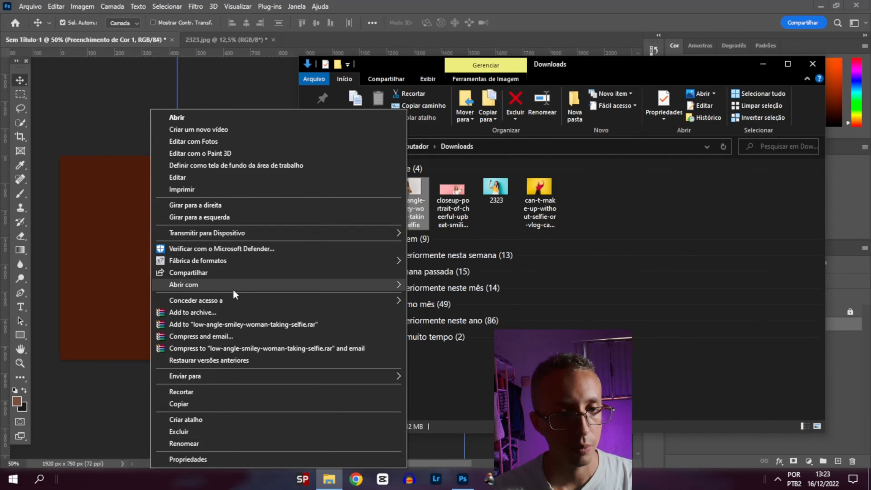
pyautogui.moveTo(238, 288)
pyautogui.click(442, 310)
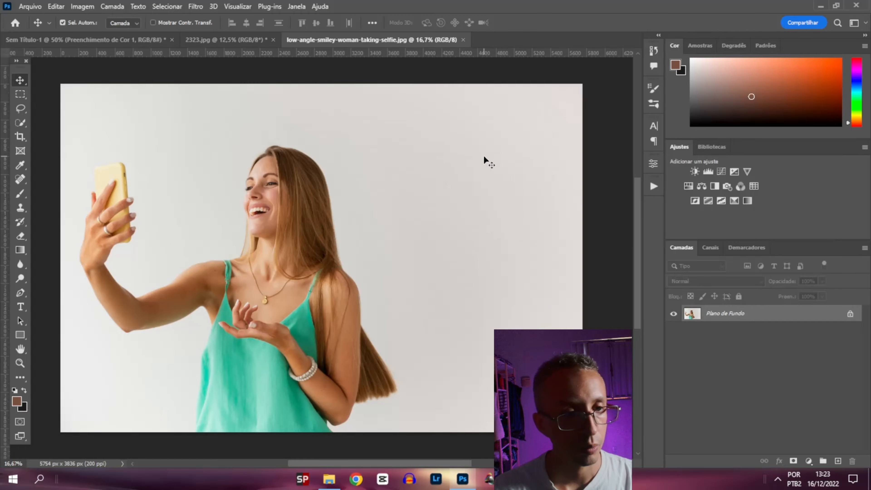
pyautogui.press('super')
pyautogui.write('-')
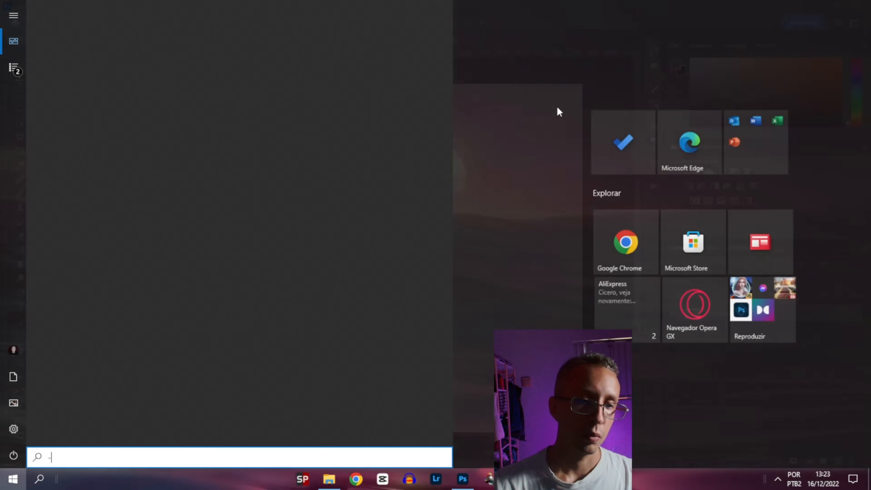
pyautogui.press('super')
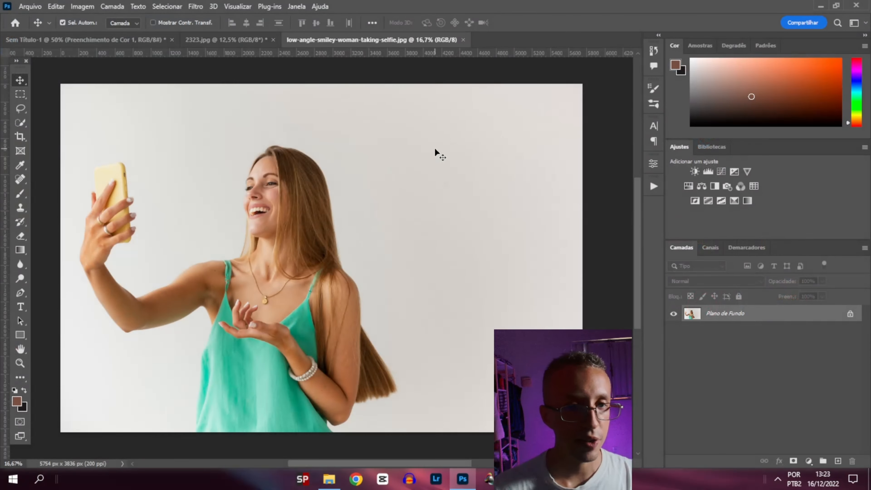
# Extend the selfie photo's canvas equally on both sides with the Crop tool to about 10549 px wide
pyautogui.hotkey('ctrl', '-')
pyautogui.click(20, 136)
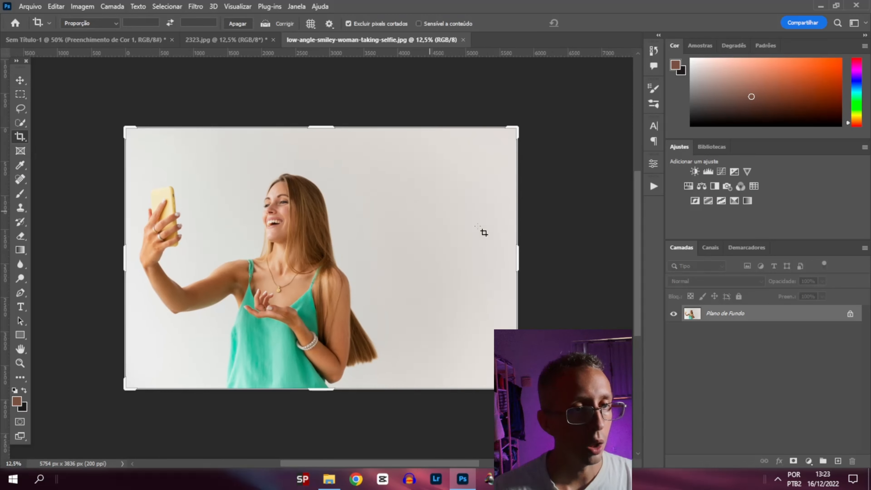
pyautogui.moveTo(518, 263); pyautogui.dragTo(501, 238)
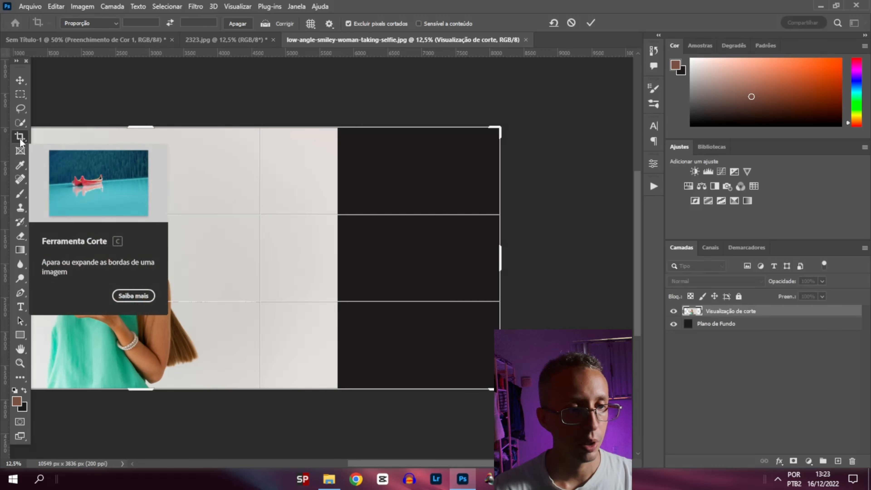
pyautogui.press('Return')
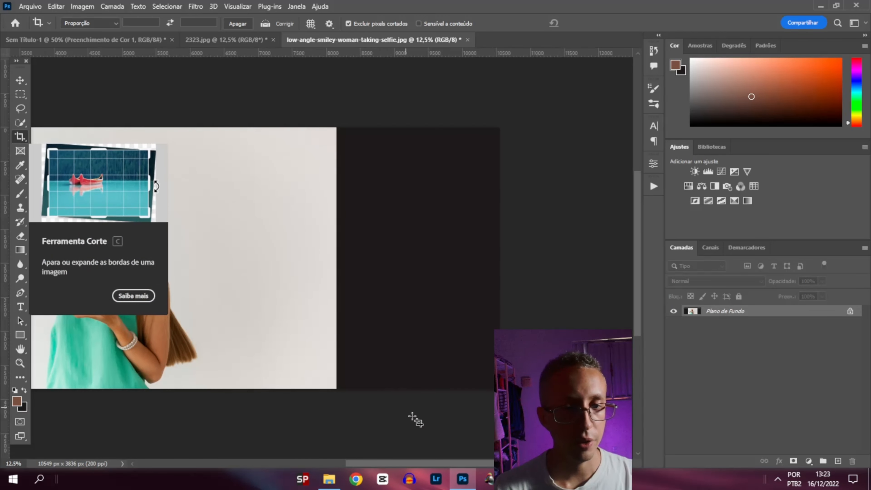
# Select both dark strips beside the photo with the Rectangular Marquee tool, slightly overlapping the photo's edges
pyautogui.moveTo(381, 463); pyautogui.dragTo(350, 463)
pyautogui.hotkey('ctrl', '-')
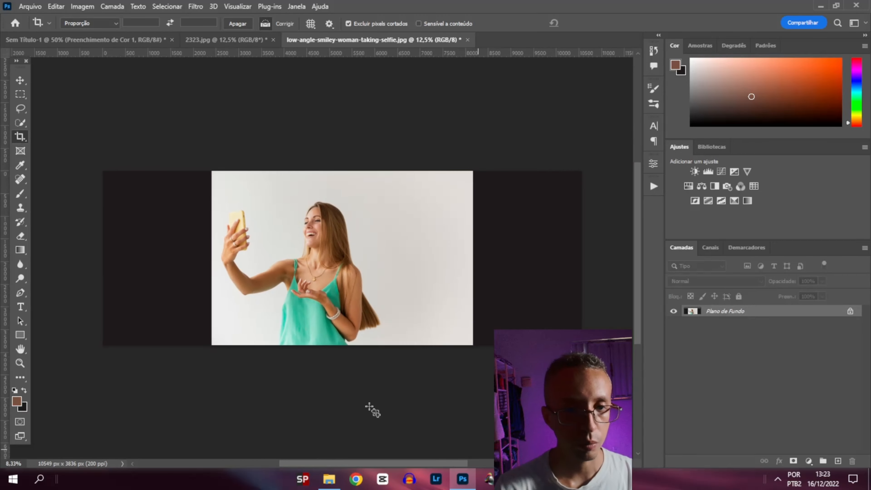
pyautogui.click(19, 97)
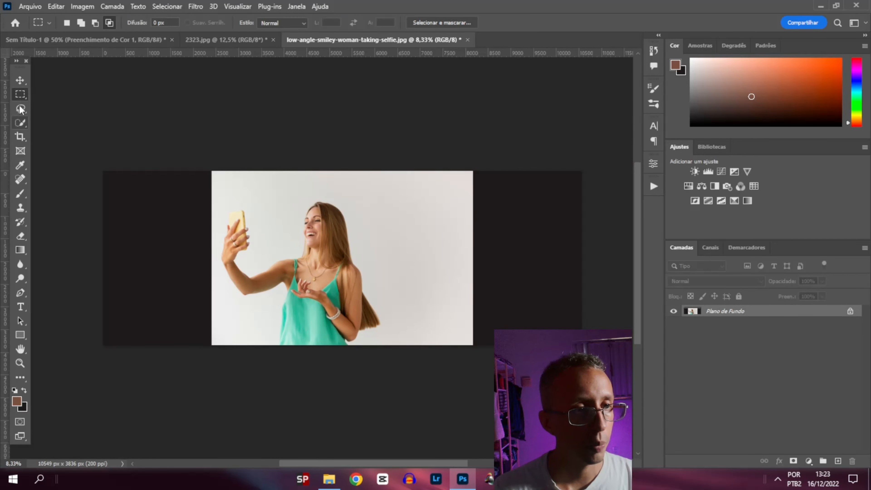
pyautogui.rightClick(23, 98)
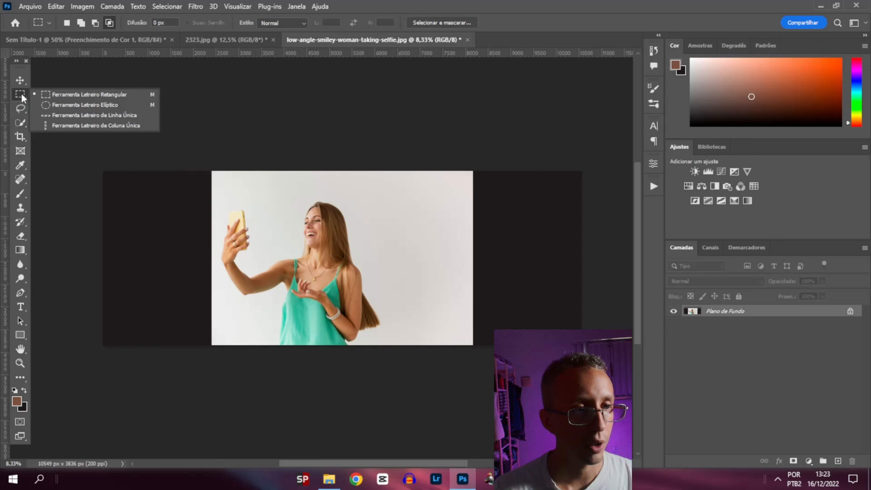
pyautogui.click(23, 98)
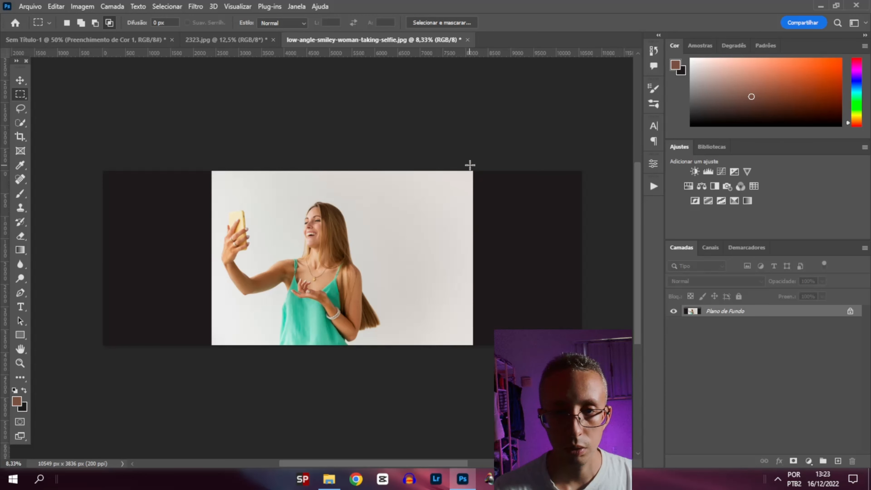
pyautogui.moveTo(469, 165); pyautogui.dragTo(582, 345)
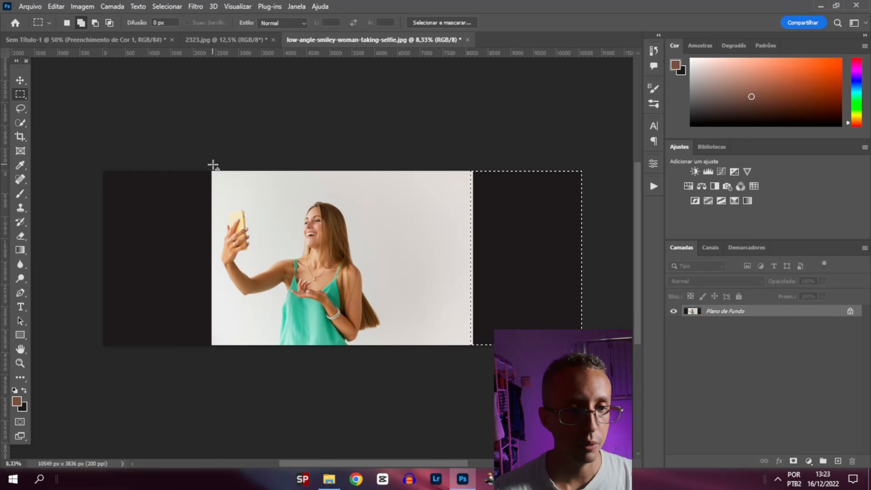
pyautogui.moveTo(213, 165); pyautogui.dragTo(86, 360)
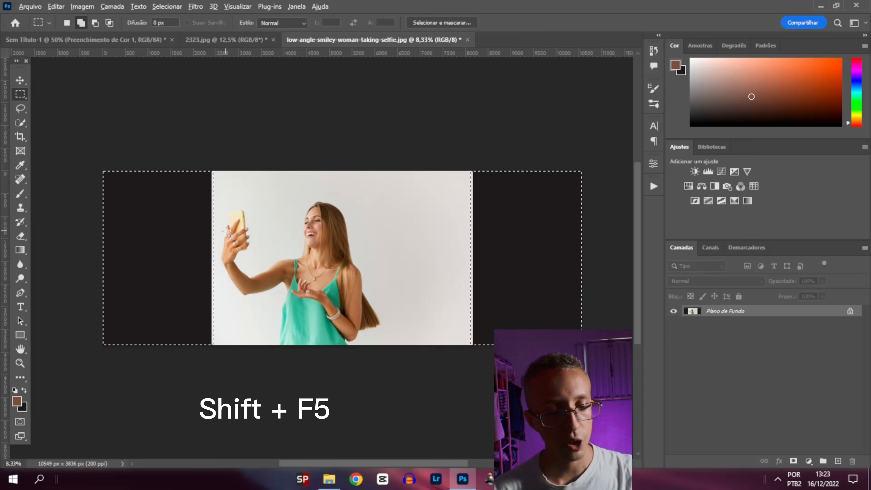
# Fill the selected side strips with content-aware fill at 100% opacity, deselect, and unlock the background layer
pyautogui.hotkey('shift', 'F5')
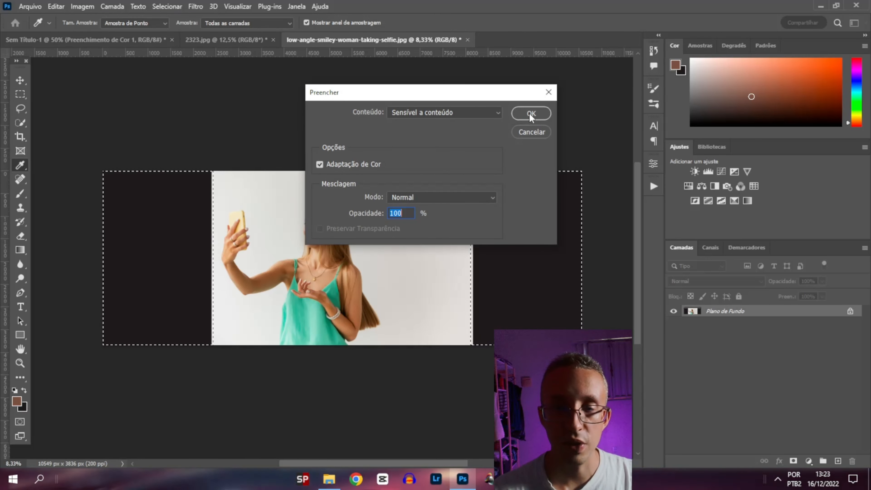
pyautogui.click(531, 114)
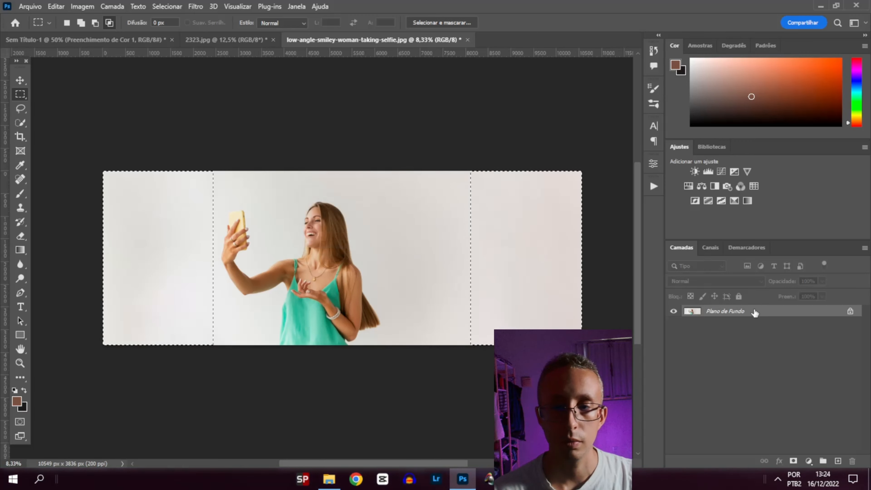
pyautogui.click(288, 206)
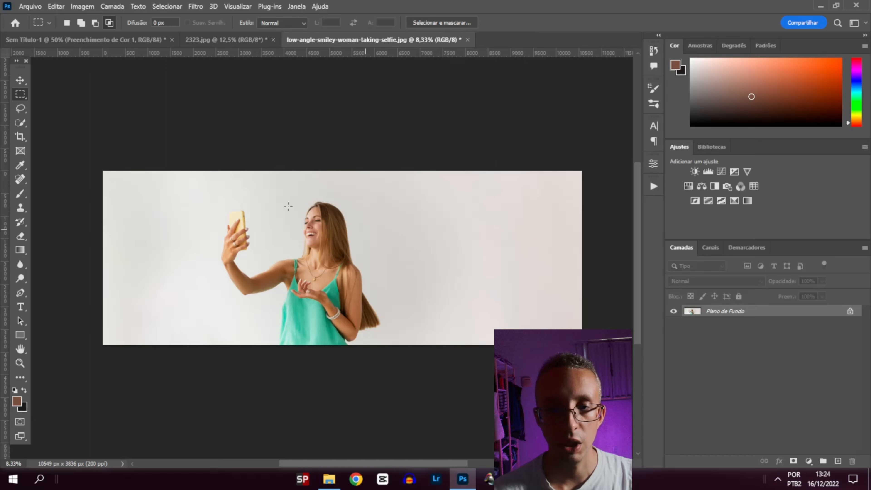
pyautogui.click(849, 311)
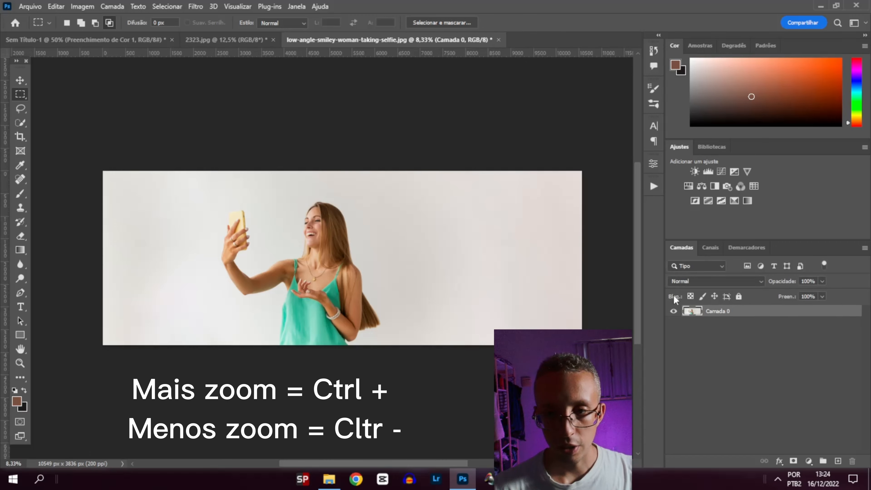
# Close the 2323.jpg document without saving its changes
pyautogui.click(221, 40)
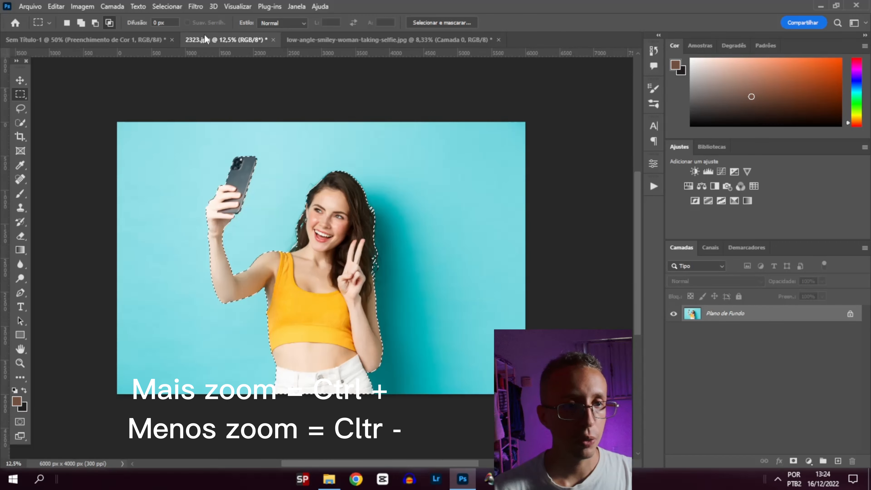
pyautogui.click(273, 40)
pyautogui.click(436, 184)
# Paste the extended selfie photo into the Sem Título-1 banner and scale it down to roughly the banner's size
pyautogui.click(116, 41)
pyautogui.hotkey('ctrl', 'v')
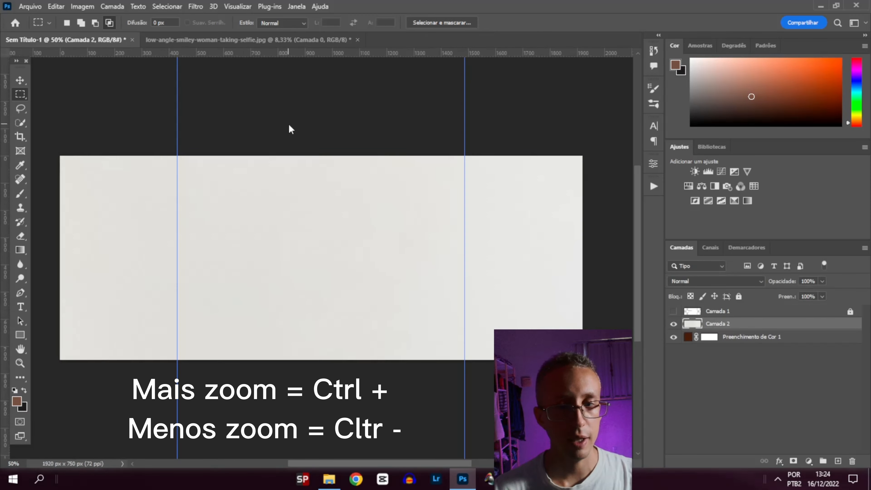
pyautogui.hotkey('ctrl', '-')
pyautogui.hotkey('ctrl', 't')
pyautogui.hotkey('ctrl', '-')
pyautogui.hotkey('ctrl', '-')
pyautogui.hotkey('ctrl', '-')
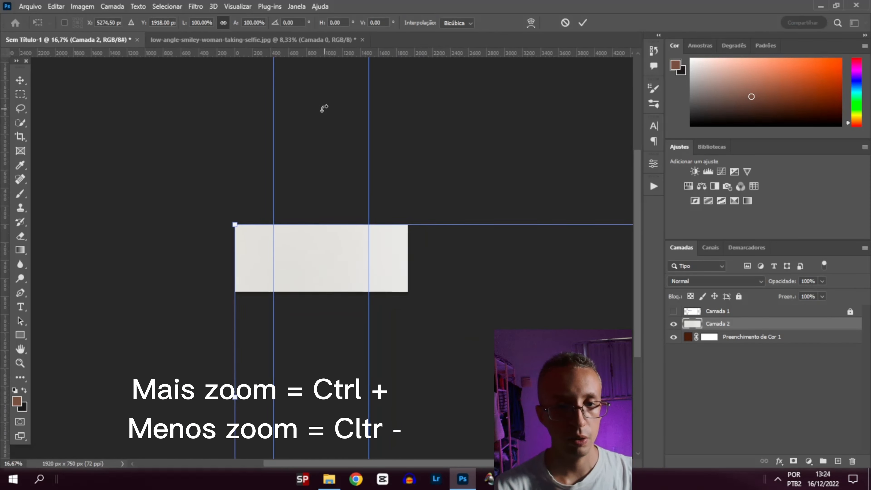
pyautogui.hotkey('ctrl', '-')
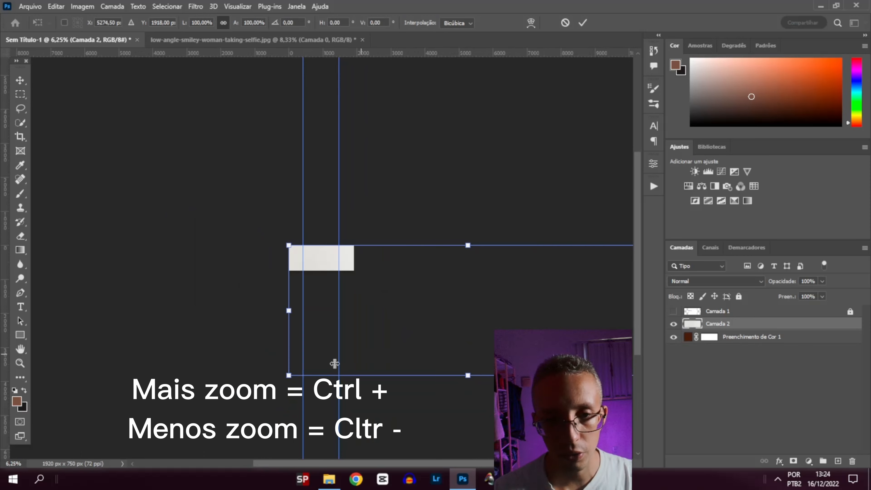
pyautogui.moveTo(288, 374); pyautogui.dragTo(342, 272)
pyautogui.moveTo(401, 291); pyautogui.dragTo(354, 275)
# Shift the scaled photo right so the woman stands right of the banner's centre, and apply the transformation
pyautogui.hotkey('ctrl', '+')
pyautogui.hotkey('ctrl', '+')
pyautogui.hotkey('ctrl', '+')
pyautogui.hotkey('ctrl', '+')
pyautogui.moveTo(336, 243); pyautogui.dragTo(384, 240)
pyautogui.press('Return')
pyautogui.press('m')
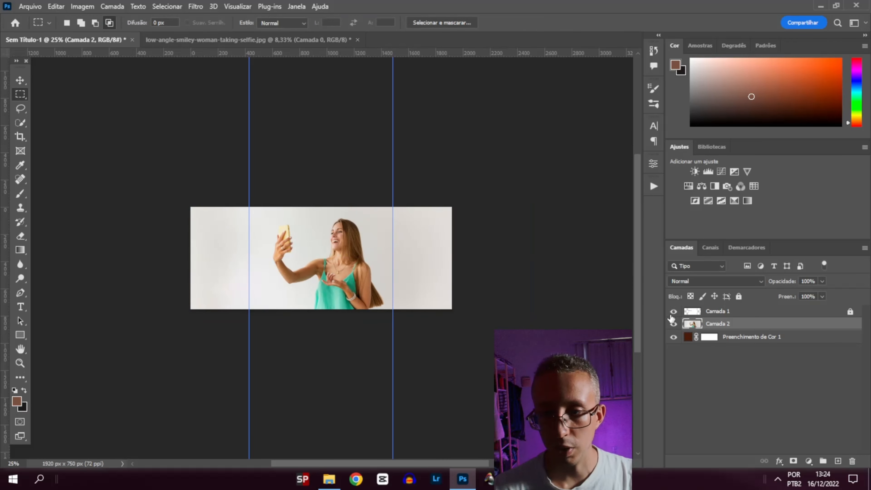
# Show the page layout reference Camada 1 over the photo to check the woman's placement against the text
pyautogui.click(672, 321)
pyautogui.hotkey('ctrl', '+')
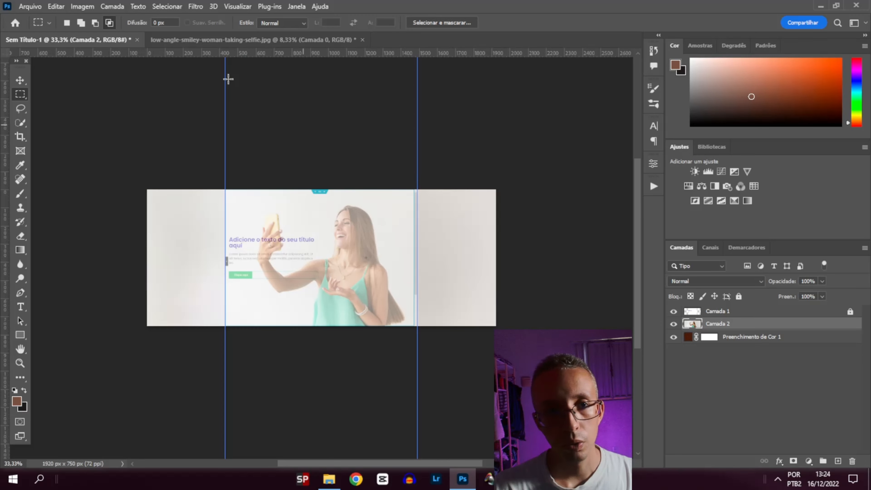
# Close the low-angle-smiley-woman-taking-selfie.jpg document without saving and convert the banner's photo layer Camada 2 to a smart object
pyautogui.click(362, 39)
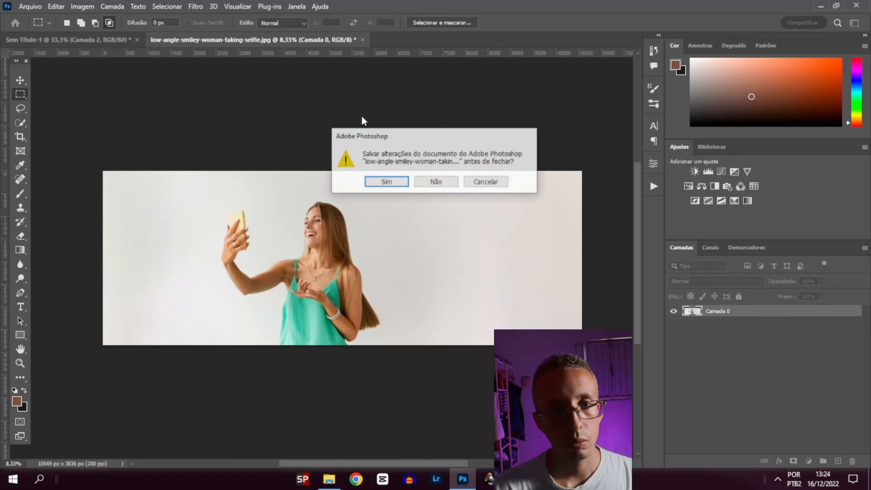
pyautogui.click(443, 180)
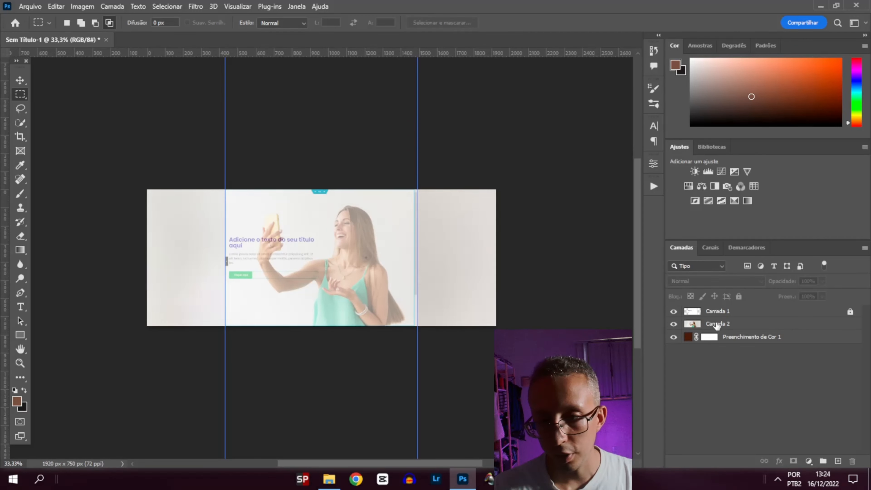
pyautogui.rightClick(717, 324)
pyautogui.click(740, 158)
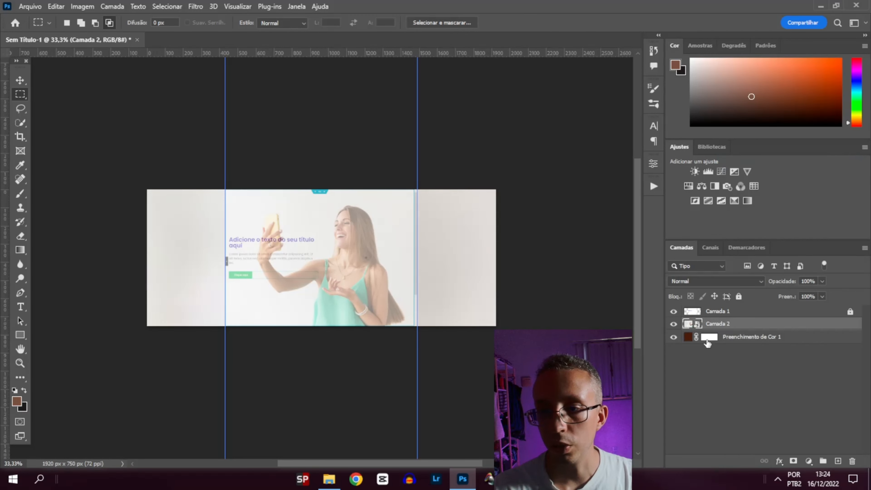
# Open the contents of the Camada 2 smart object, flip its canvas horizontally, and save it
pyautogui.doubleClick(698, 326)
pyautogui.click(488, 218)
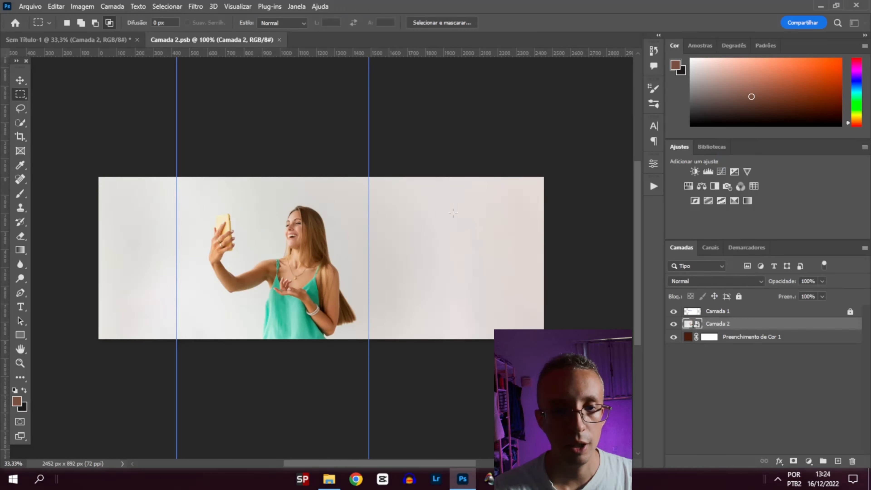
pyautogui.click(84, 6)
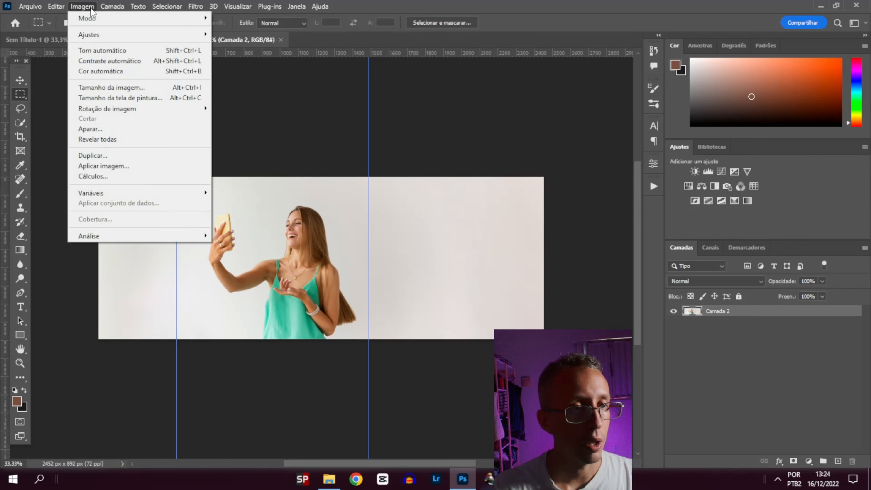
pyautogui.moveTo(110, 113)
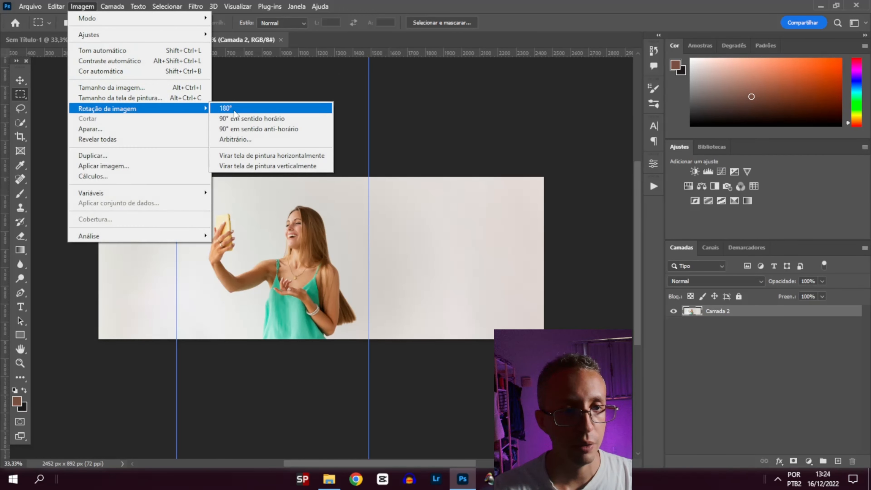
pyautogui.click(261, 155)
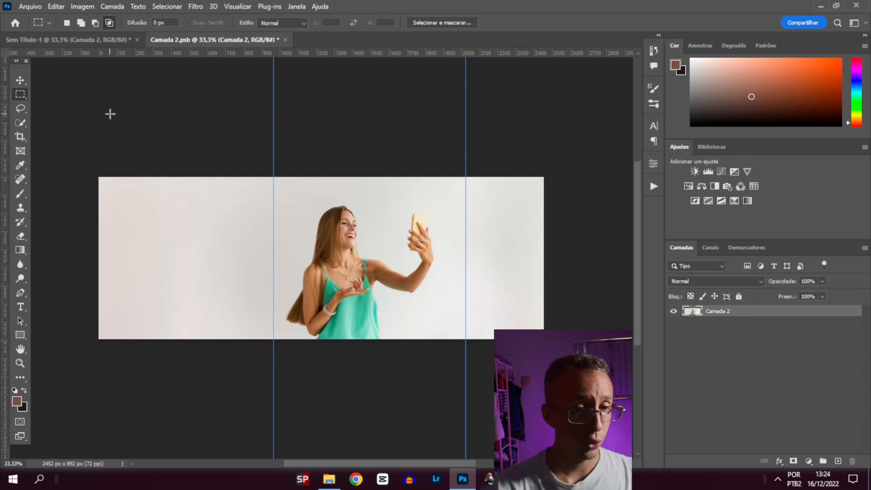
pyautogui.hotkey('ctrl', '-')
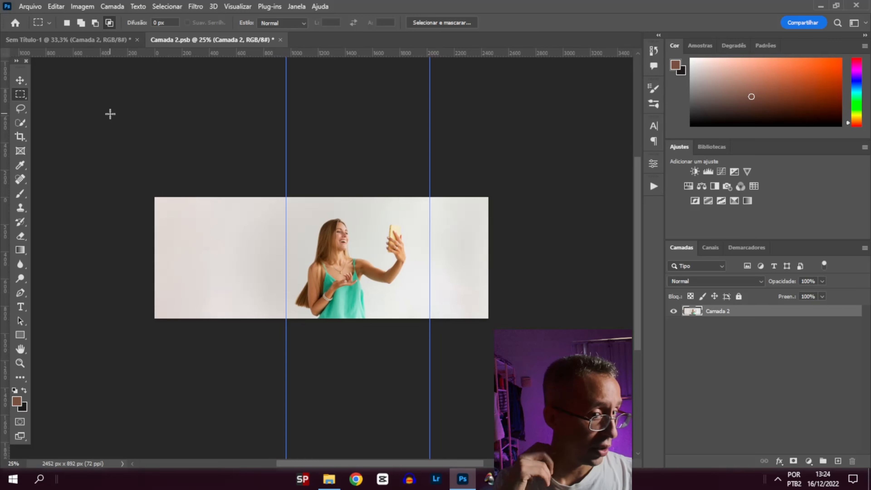
pyautogui.hotkey('ctrl', 's')
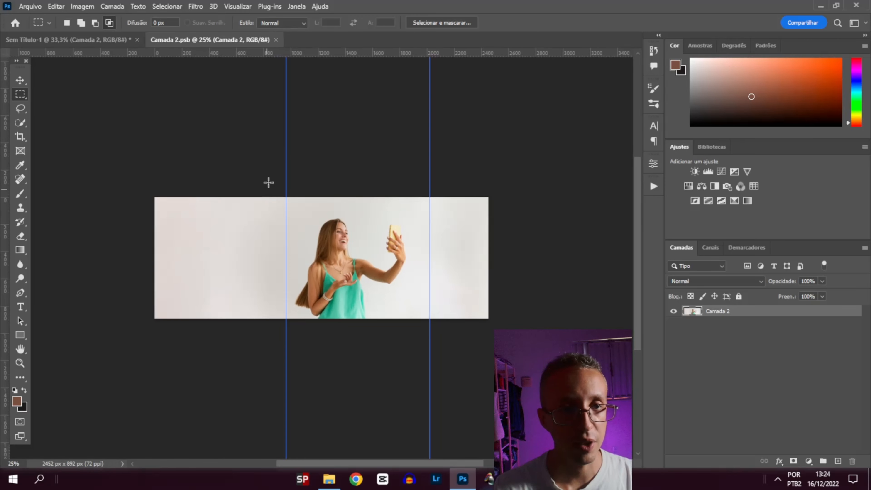
# Return to the Sem Título-1 banner, move the flipped photo left, and scale it down to about 87%
pyautogui.click(95, 42)
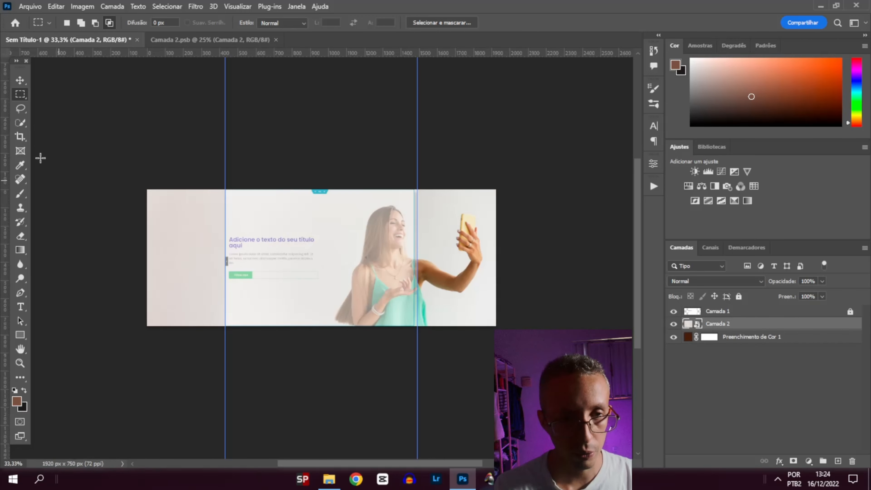
pyautogui.press('v')
pyautogui.moveTo(446, 259); pyautogui.dragTo(407, 259)
pyautogui.hotkey('ctrl', 't')
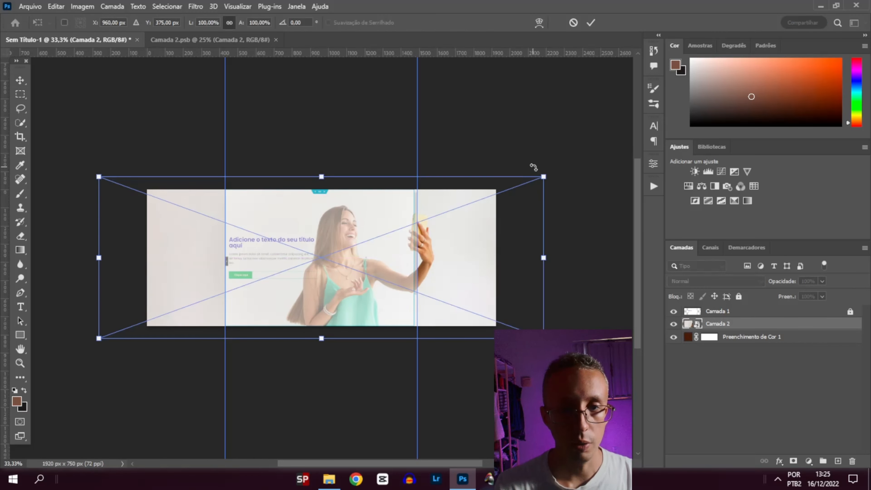
pyautogui.moveTo(544, 177); pyautogui.dragTo(524, 189)
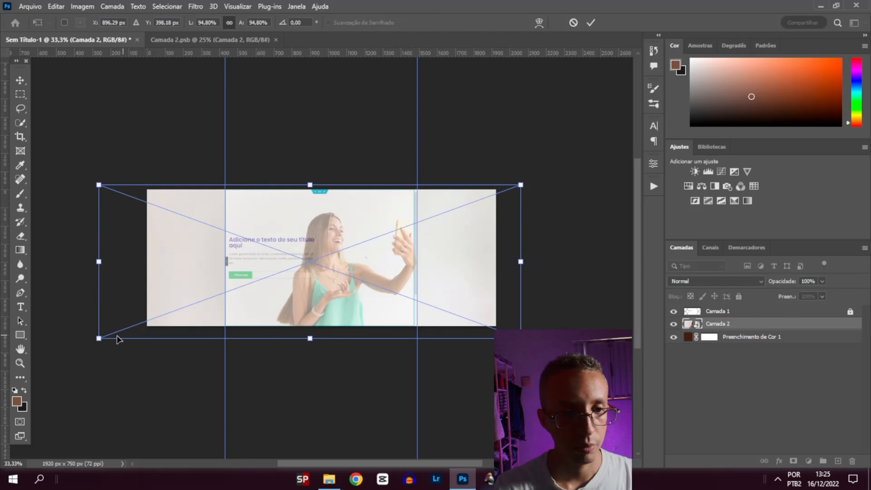
pyautogui.moveTo(96, 339); pyautogui.dragTo(135, 339)
pyautogui.moveTo(344, 299); pyautogui.dragTo(335, 301)
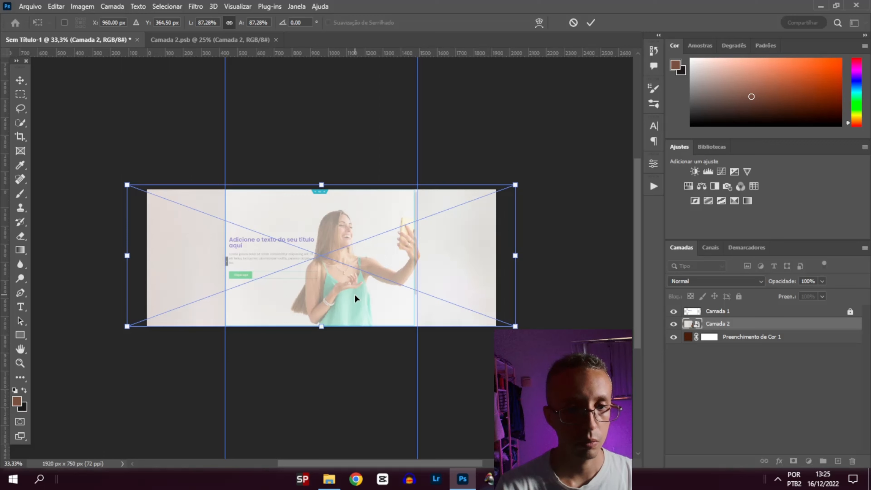
# Nudge the photo 18 px to the right within the banner
pyautogui.hotkey('shift', 'Right')
pyautogui.press('Right')
pyautogui.press('Right')
pyautogui.press('Right')
pyautogui.press('Right')
pyautogui.press('Right')
pyautogui.press('Right')
pyautogui.press('Right')
pyautogui.press('Right')
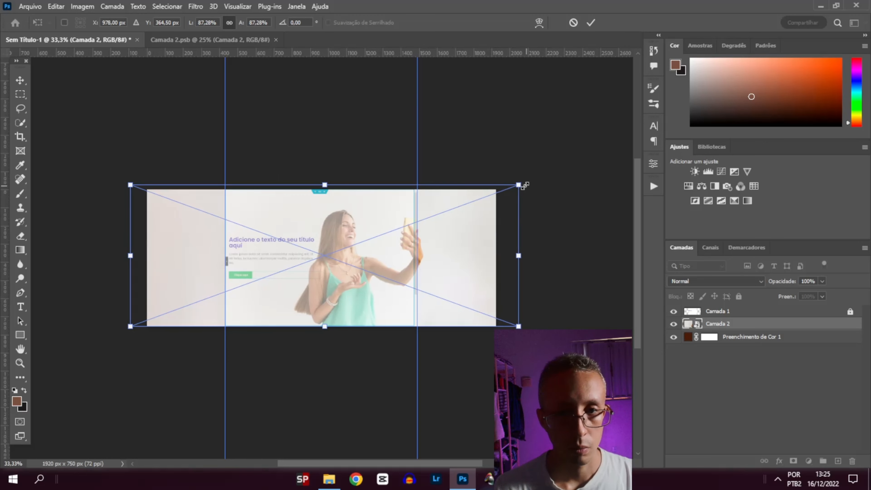
# Scale the photo down to about 84.4% to match the banner's height, nudge it right, and apply the transformation
pyautogui.moveTo(518, 186)
pyautogui.mouseDown()
pyautogui.moveTo(503, 191)
pyautogui.moveTo(510, 193)
pyautogui.mouseUp()
pyautogui.hotkey('shift', 'Right')
pyautogui.hotkey('shift', 'Right')
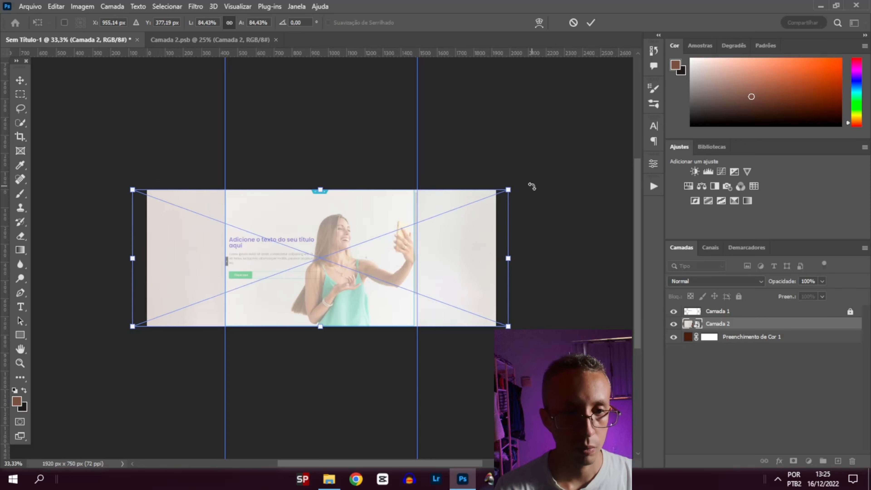
pyautogui.press('Right')
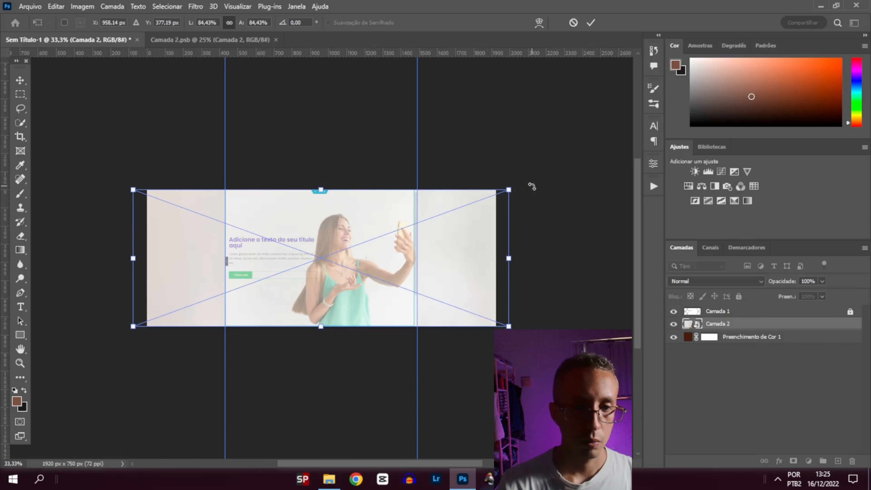
pyautogui.press('Return')
# Hide and show the layout reference Camada 1 to compare the woman's placement with the text
pyautogui.hotkey('ctrl', '+')
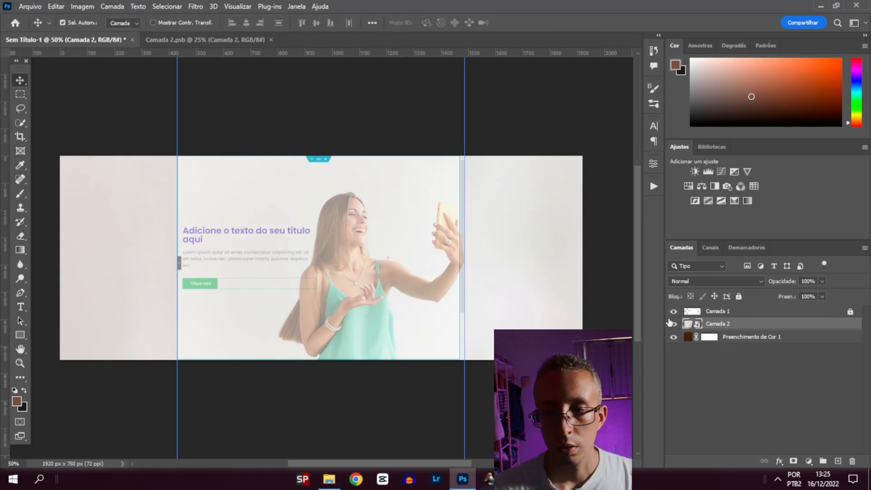
pyautogui.click(673, 311)
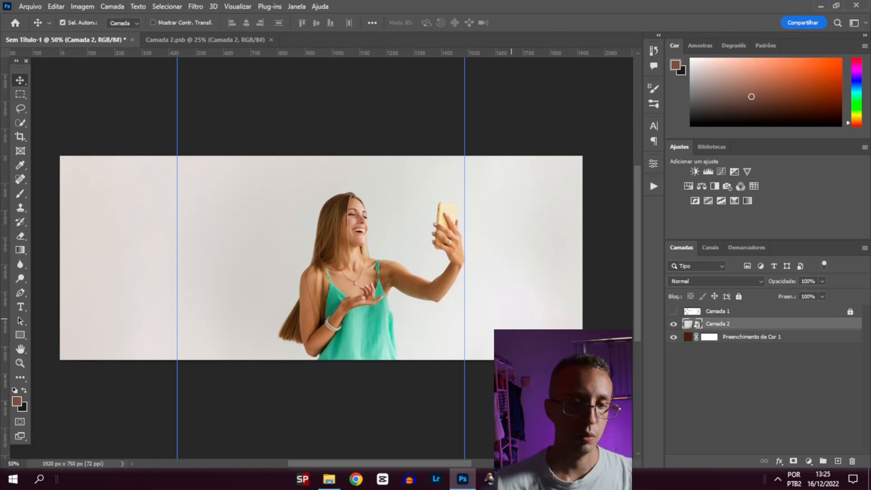
pyautogui.click(674, 311)
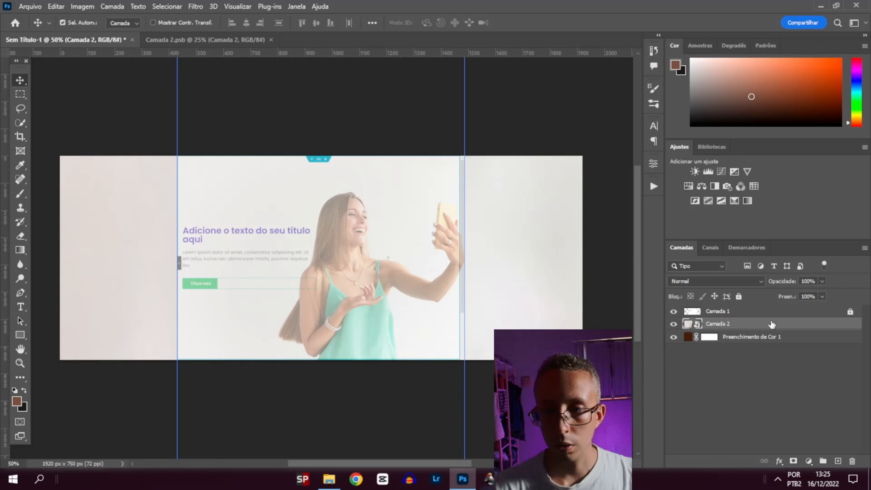
# Unlock the layout reference layer Camada 1 and set its opacity to 100%
pyautogui.click(817, 313)
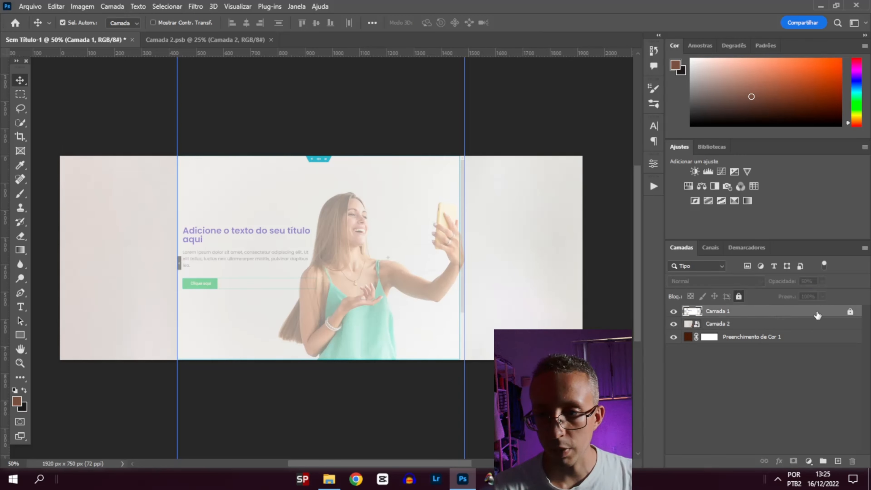
pyautogui.click(850, 312)
pyautogui.write('100')
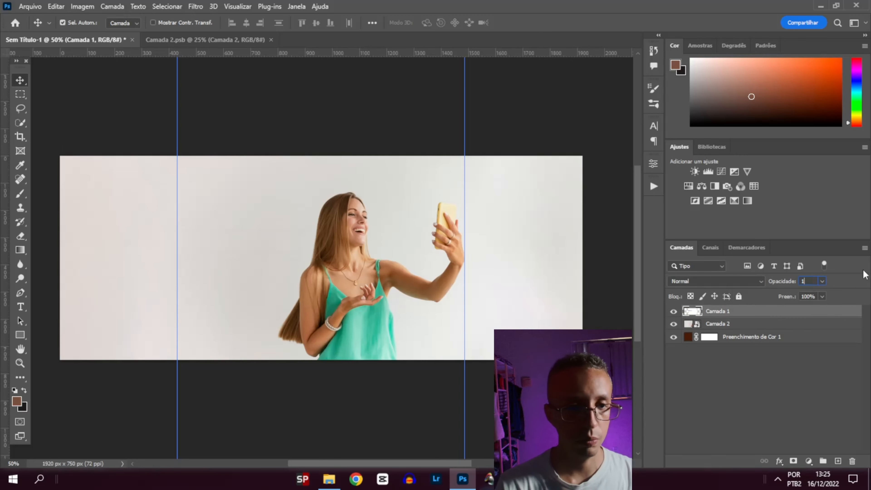
pyautogui.press('Return')
# Set Camada 1's blend mode to Multiplicação and lock the layer again
pyautogui.click(720, 281)
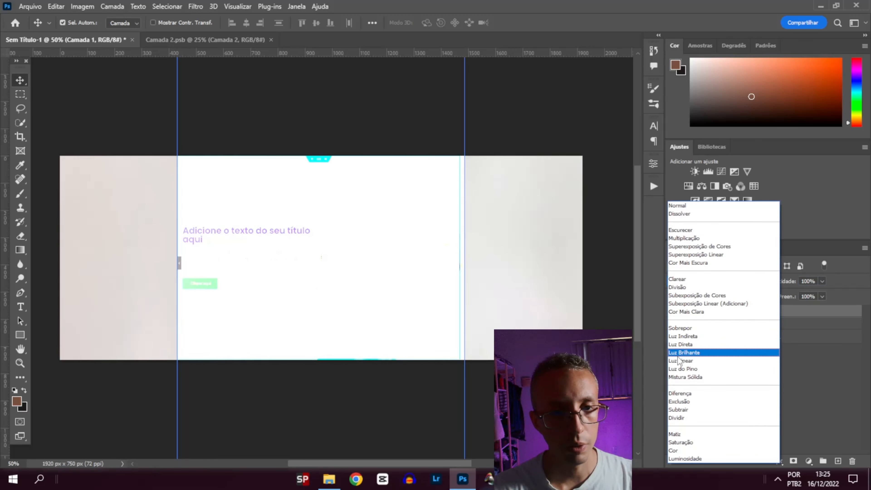
pyautogui.click(684, 238)
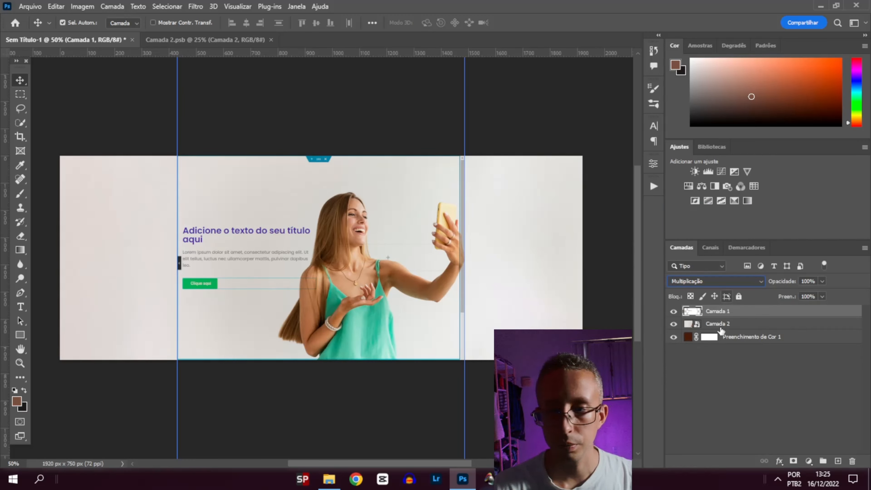
pyautogui.click(738, 297)
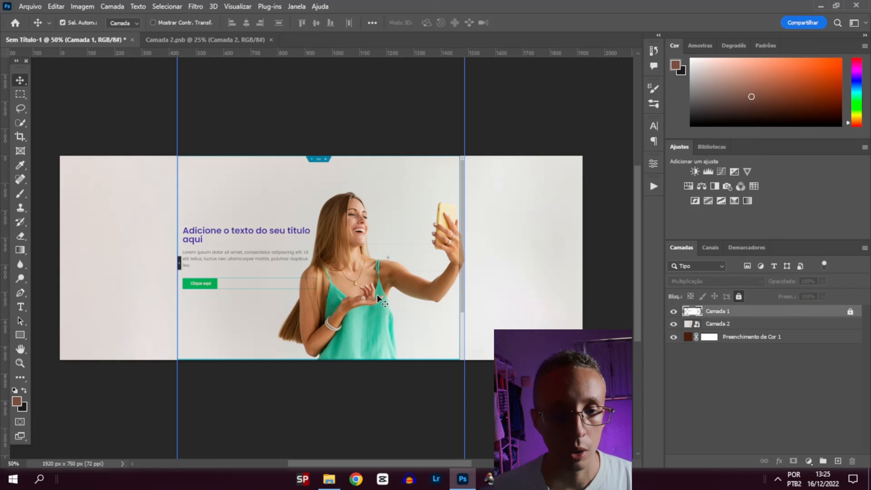
pyautogui.hotkey('ctrl', '+')
pyautogui.hotkey('ctrl', '-')
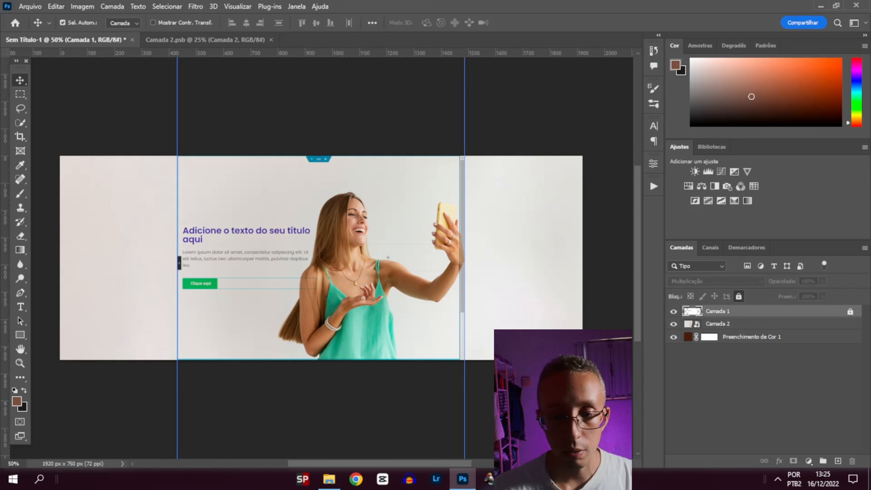
# Switch to Chrome, close the selfie photo's preview, and search Freepik for "instagram 3d"
pyautogui.click(356, 479)
pyautogui.click(836, 61)
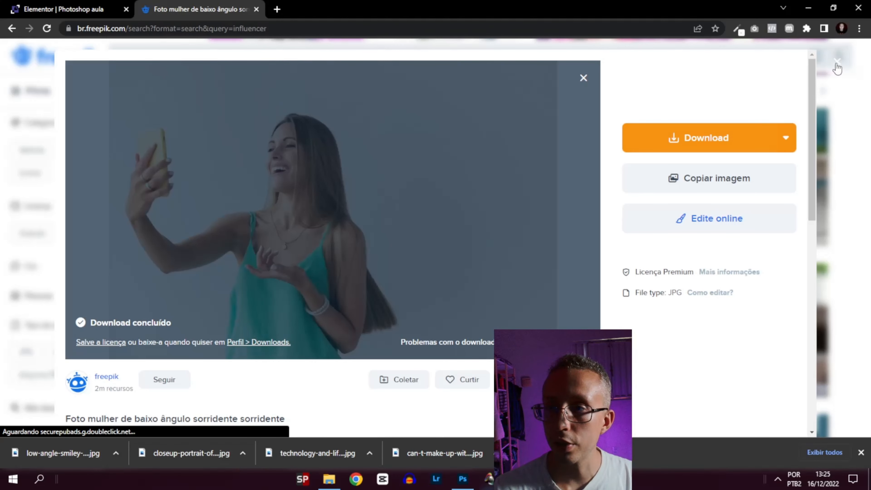
pyautogui.click(264, 65)
pyautogui.write('instagram 3d')
pyautogui.press('Return')
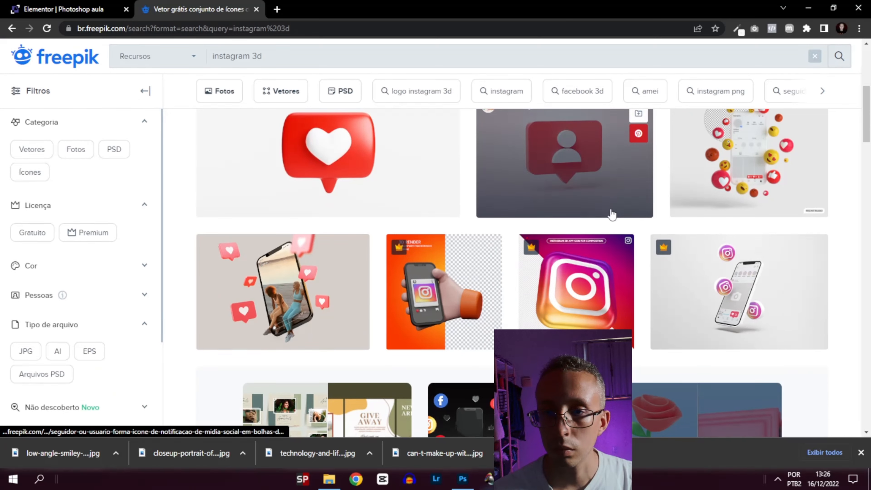
# Browse the results and download the colourful Instagram icon set with the purple background
pyautogui.scroll(-5, 611, 208)
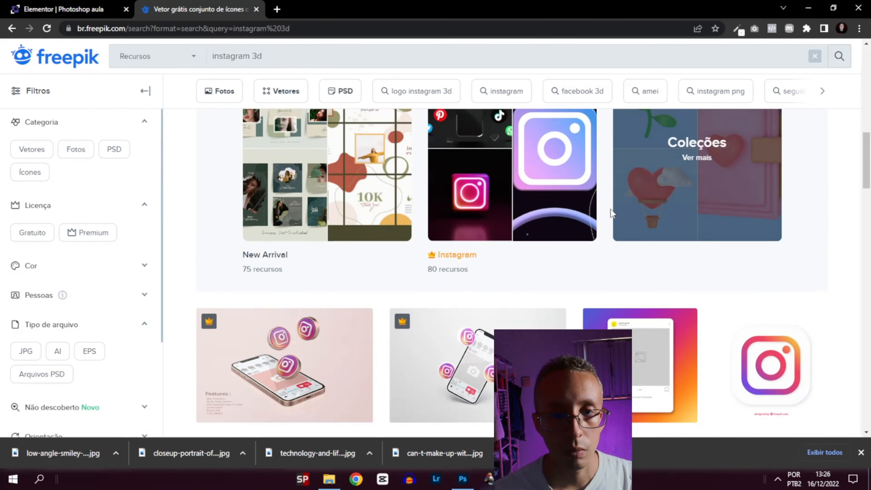
pyautogui.scroll(5, 610, 208)
pyautogui.scroll(3, 557, 226)
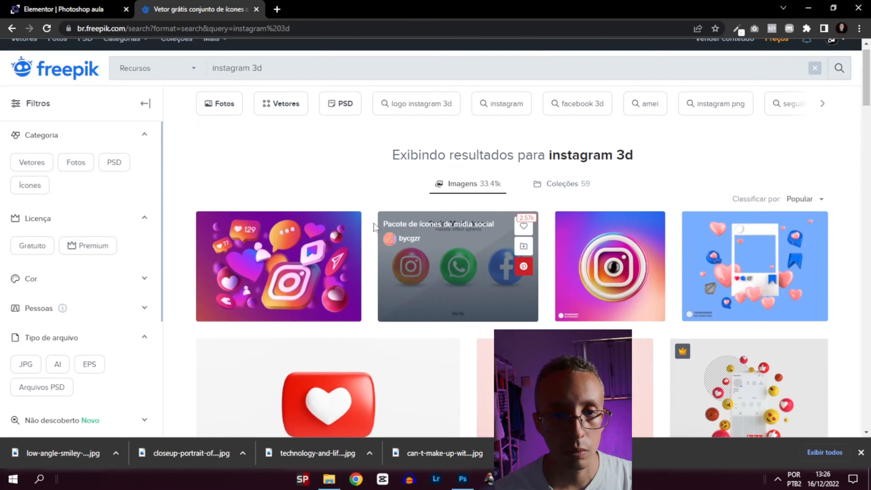
pyautogui.click(274, 247)
pyautogui.click(696, 181)
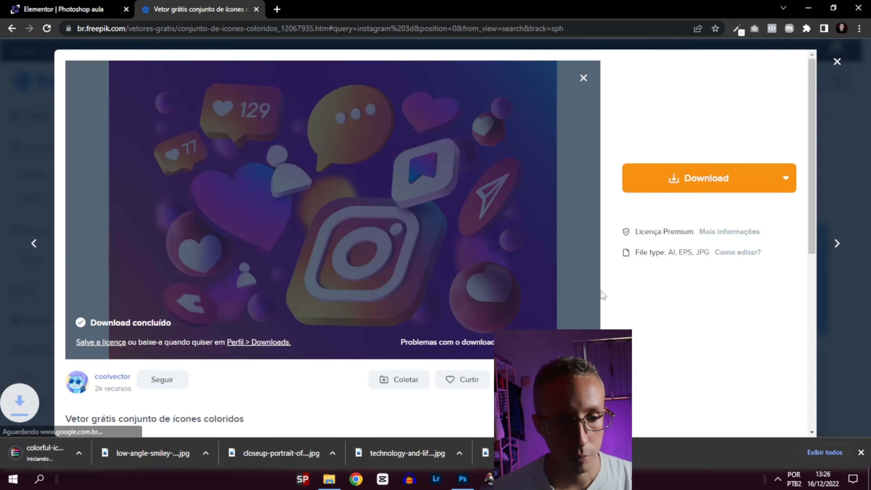
# Locate the downloaded colorful-icons-set-design.zip in its folder, extract it to a folder of the same name, and open that folder
pyautogui.click(822, 452)
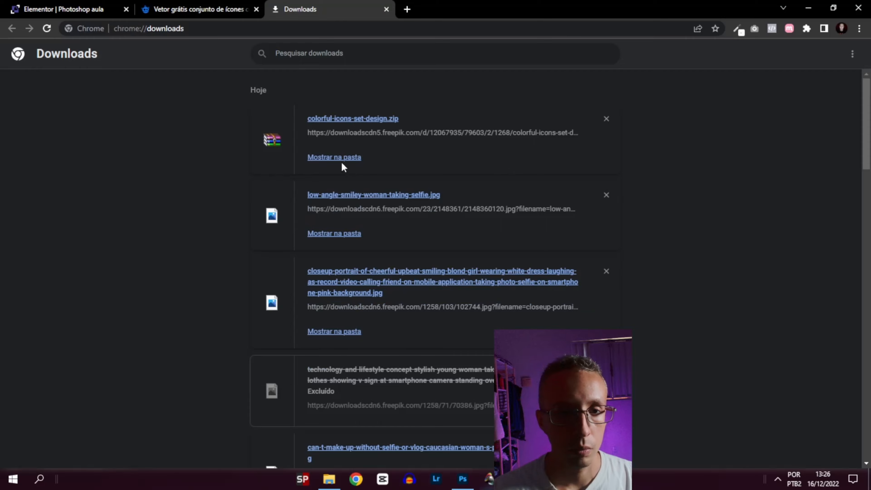
pyautogui.click(340, 161)
pyautogui.rightClick(423, 221)
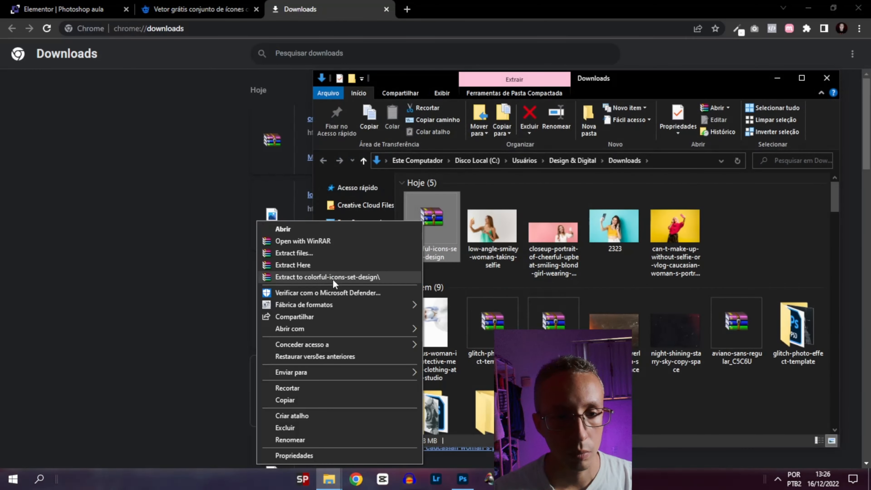
pyautogui.click(340, 277)
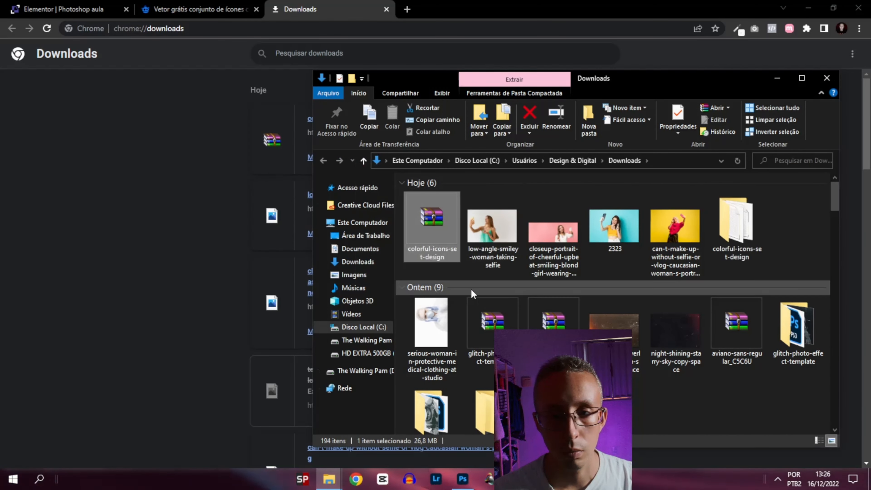
pyautogui.click(425, 287)
pyautogui.doubleClick(718, 217)
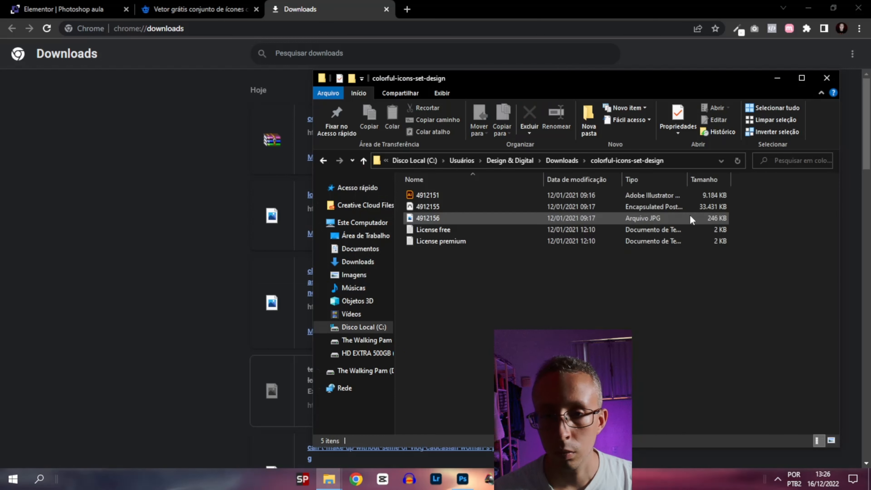
# Display the files in the colorful-icons-set-design folder as large thumbnails
pyautogui.rightClick(445, 263)
pyautogui.moveTo(420, 291)
pyautogui.click(484, 302)
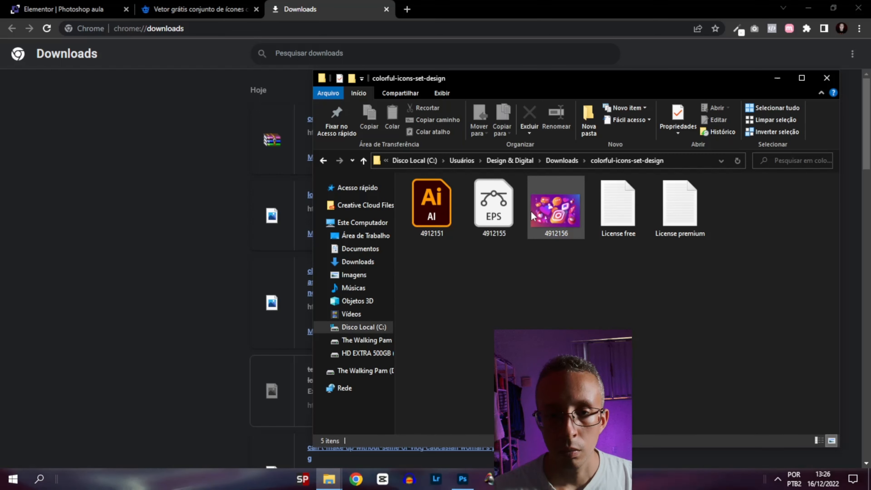
# Open the 4912155 EPS file in Illustrator
pyautogui.click(508, 215)
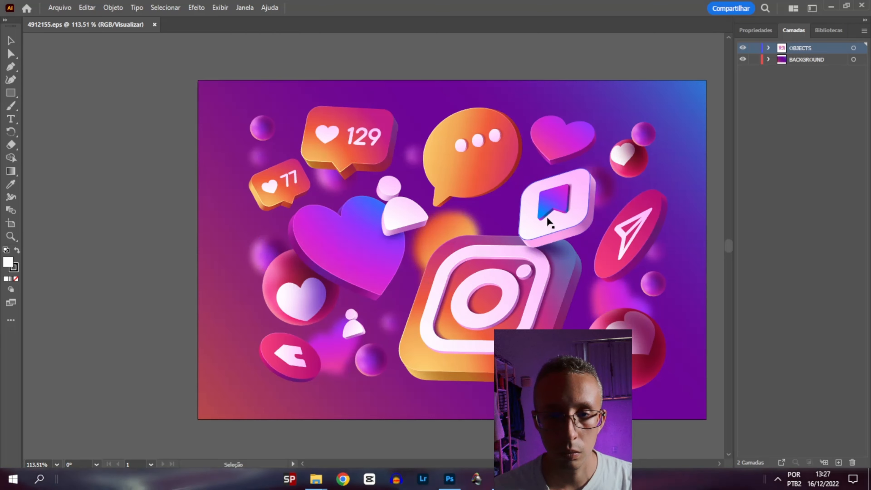
# Try moving the white bookmark icon across the artwork as a separate object, undoing each move
pyautogui.click(545, 229)
pyautogui.moveTo(562, 201); pyautogui.dragTo(429, 199)
pyautogui.hotkey('ctrl', 'z')
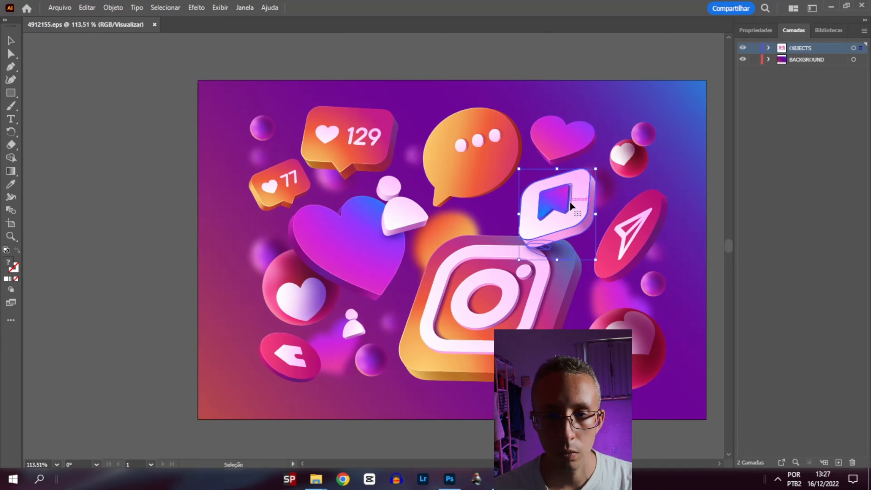
pyautogui.moveTo(571, 206); pyautogui.dragTo(490, 202)
pyautogui.hotkey('ctrl', 'z')
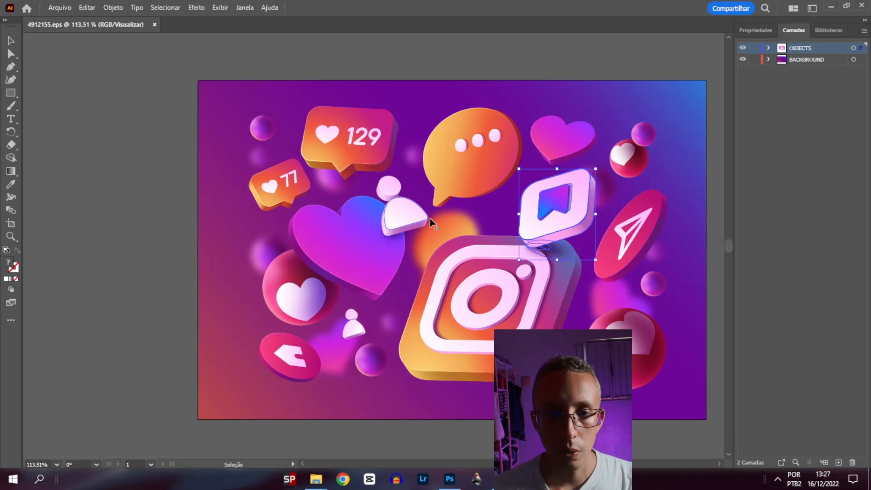
# Export the large Instagram logo from the artwork as a 2x PNG to the colorful-icons-set-design folder
pyautogui.click(521, 322)
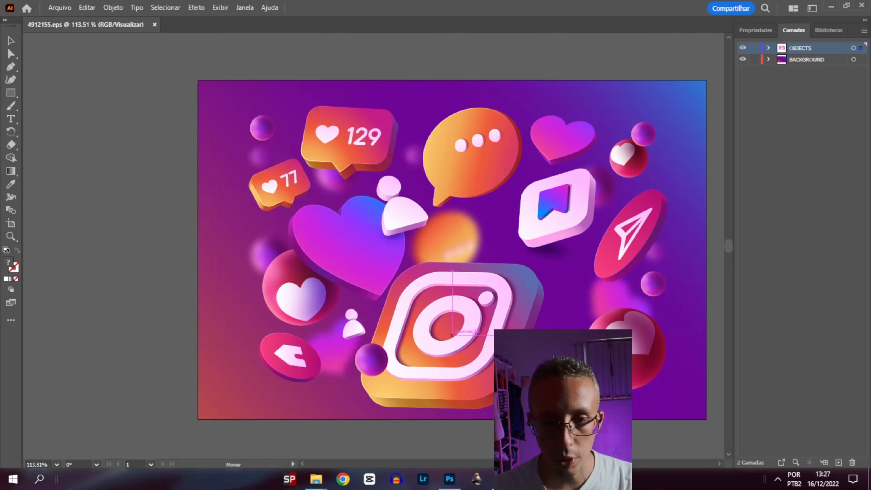
pyautogui.click(59, 8)
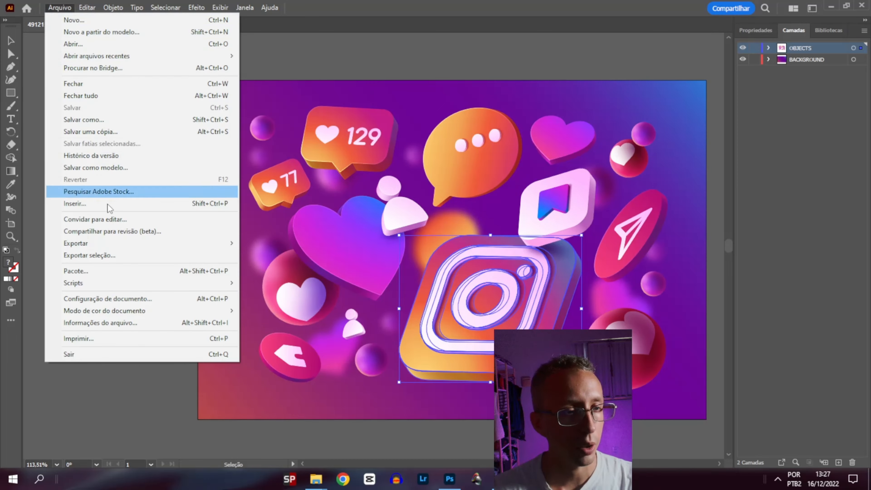
pyautogui.click(110, 256)
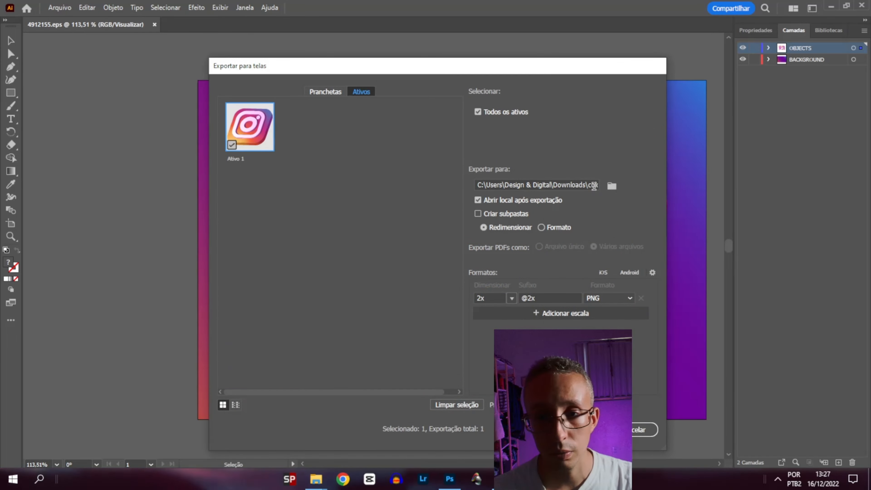
pyautogui.click(612, 186)
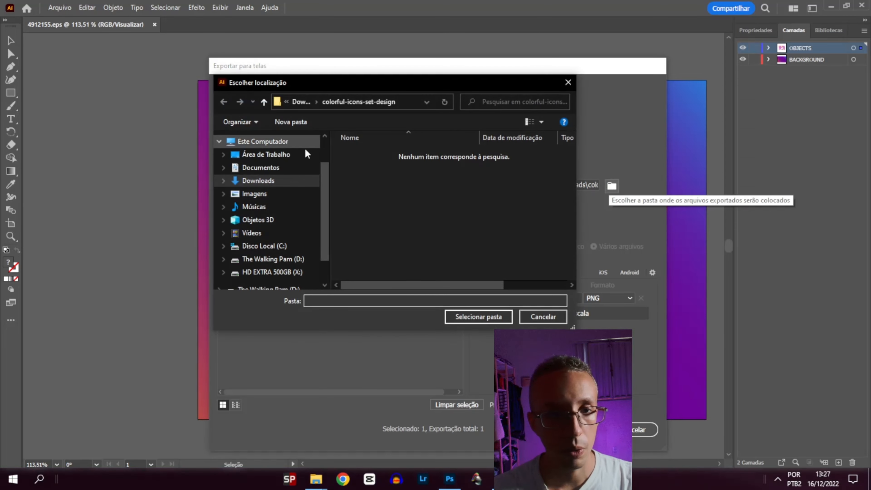
pyautogui.click(547, 318)
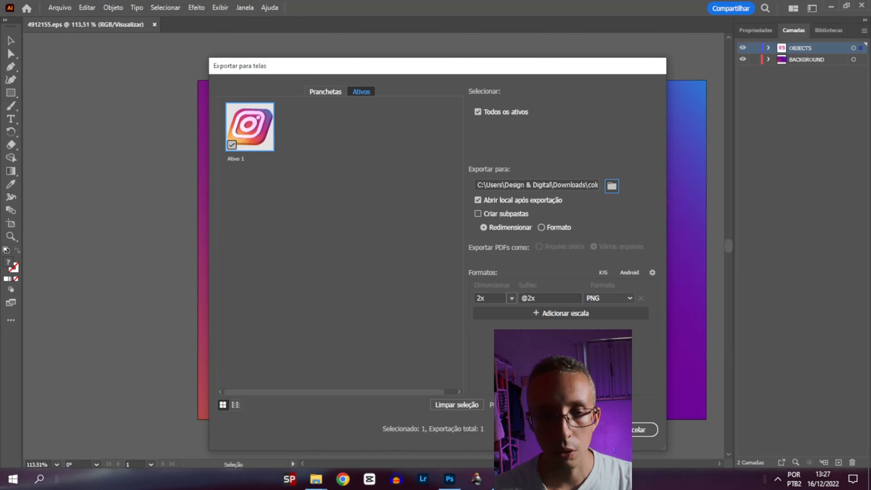
pyautogui.click(562, 429)
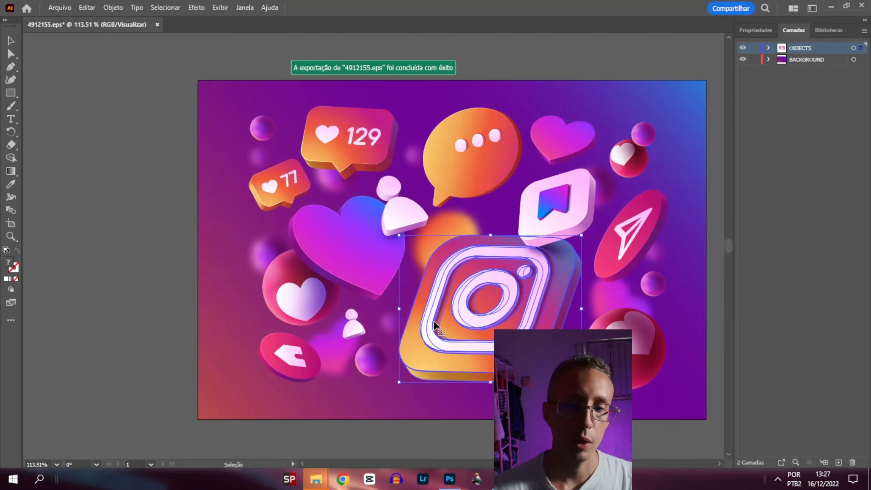
# Export the white bookmark icon as a 2x PNG to the same folder, keeping the asset name Ativo 2
pyautogui.moveTo(596, 197); pyautogui.dragTo(587, 218)
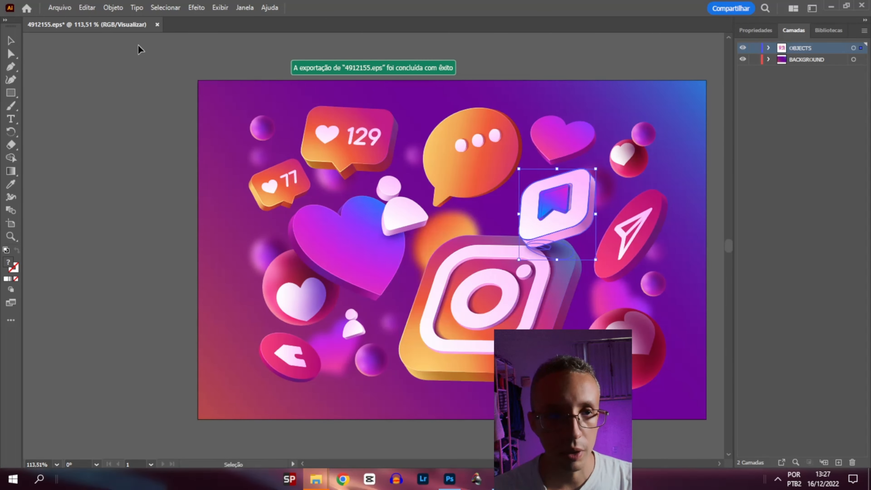
pyautogui.click(59, 8)
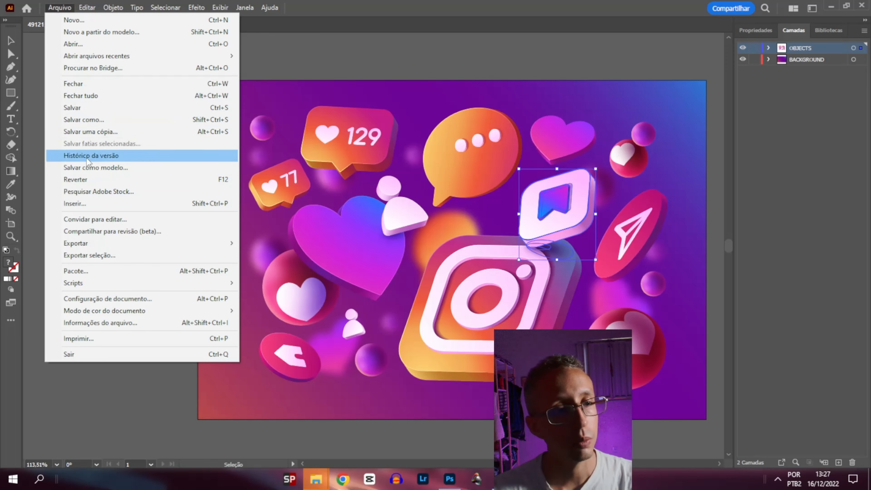
pyautogui.click(89, 255)
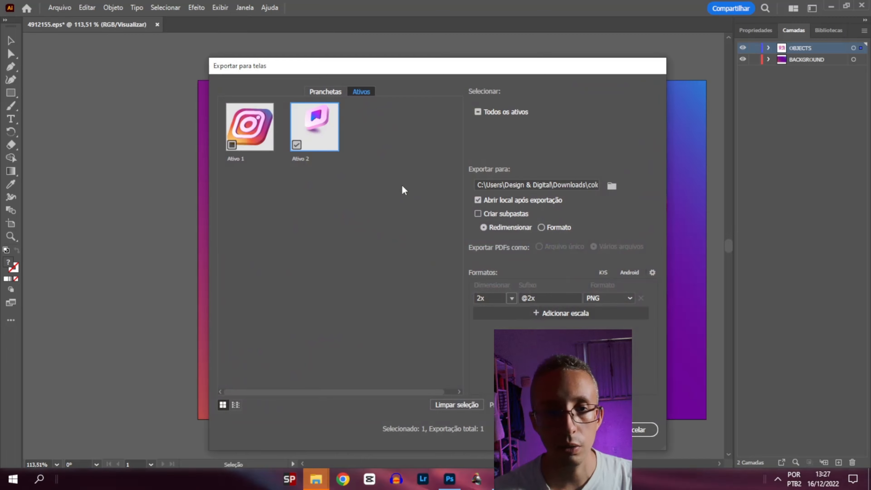
pyautogui.doubleClick(300, 158)
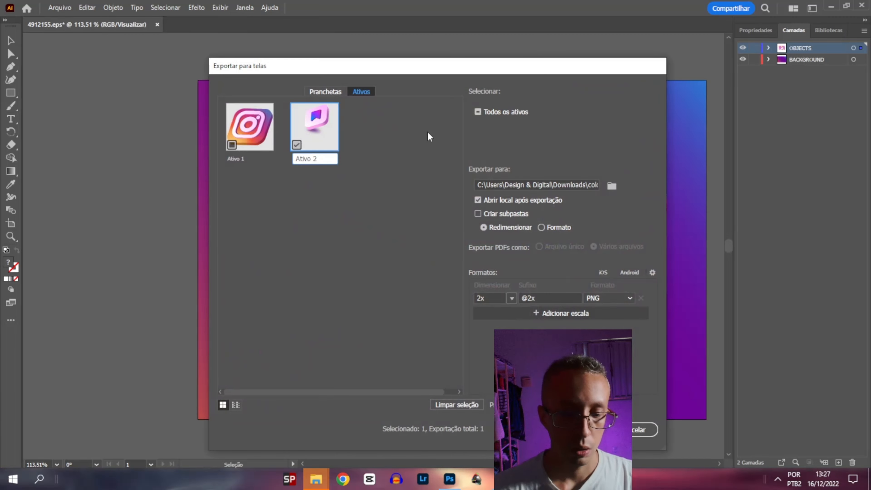
pyautogui.press('Return')
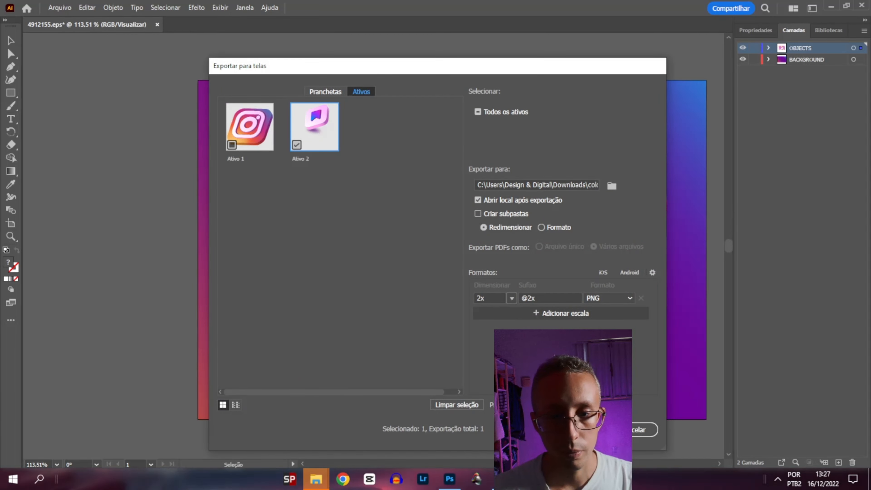
pyautogui.click(573, 430)
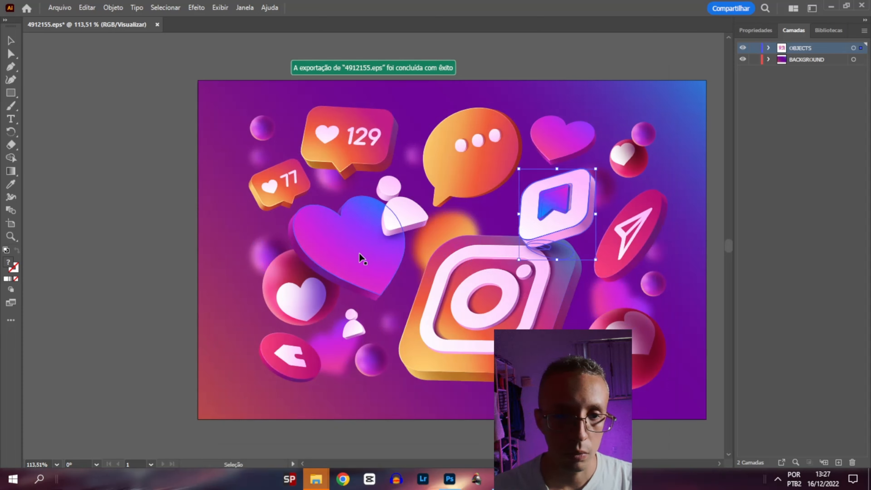
# Export the orange speech bubble with the heart and 129 as a 2x PNG
pyautogui.click(366, 164)
pyautogui.click(64, 7)
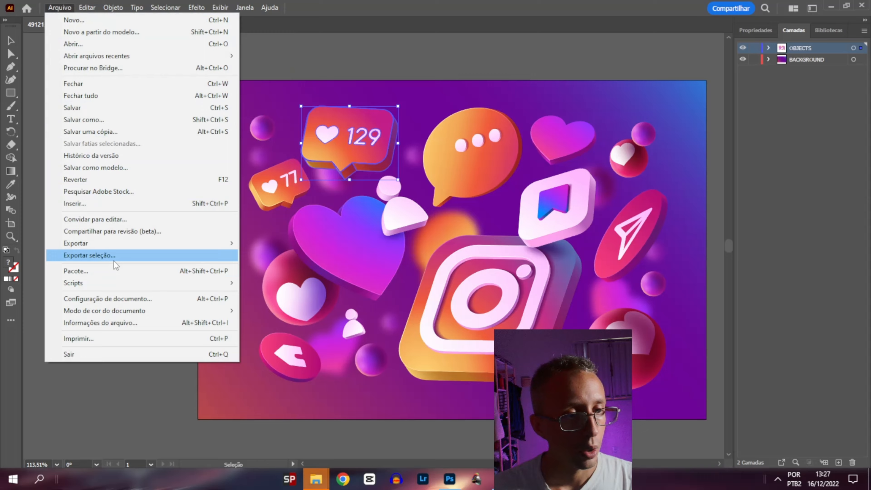
pyautogui.click(103, 255)
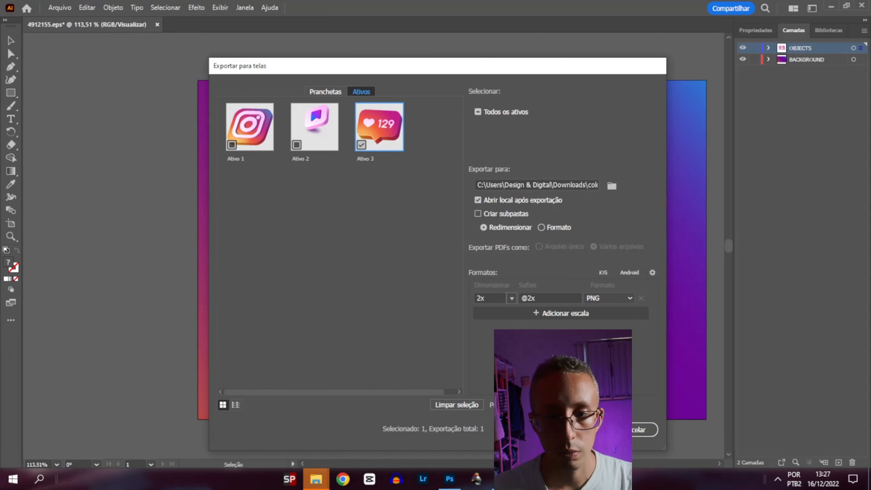
pyautogui.click(573, 429)
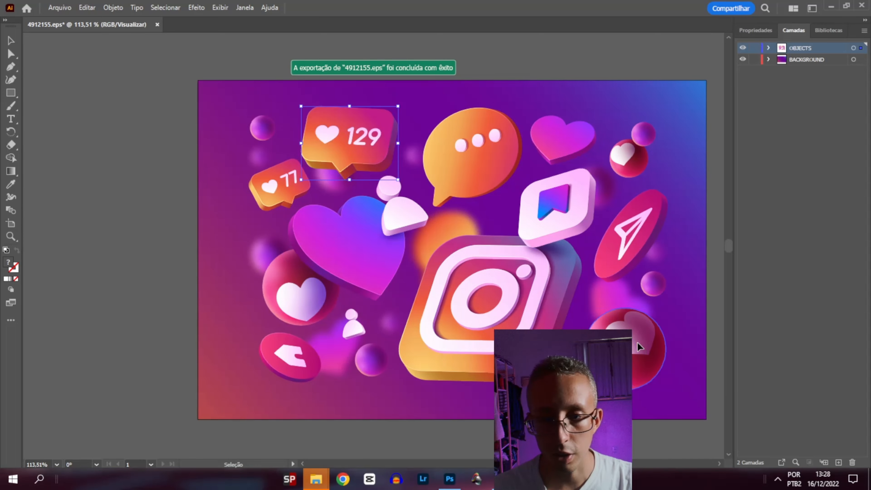
# Export the large red heart sphere in the artwork's lower-right corner as a 2x PNG
pyautogui.moveTo(635, 345)
pyautogui.mouseDown()
pyautogui.moveTo(554, 359)
pyautogui.moveTo(635, 347)
pyautogui.mouseUp()
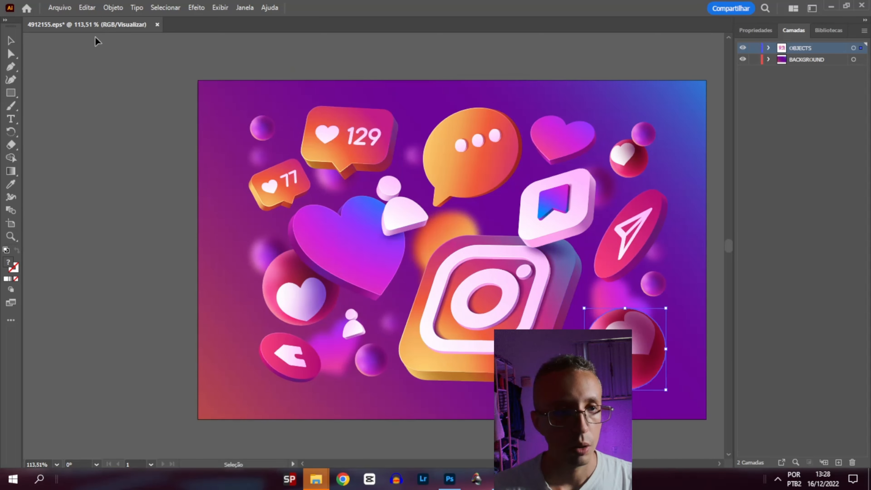
pyautogui.click(60, 8)
pyautogui.click(110, 261)
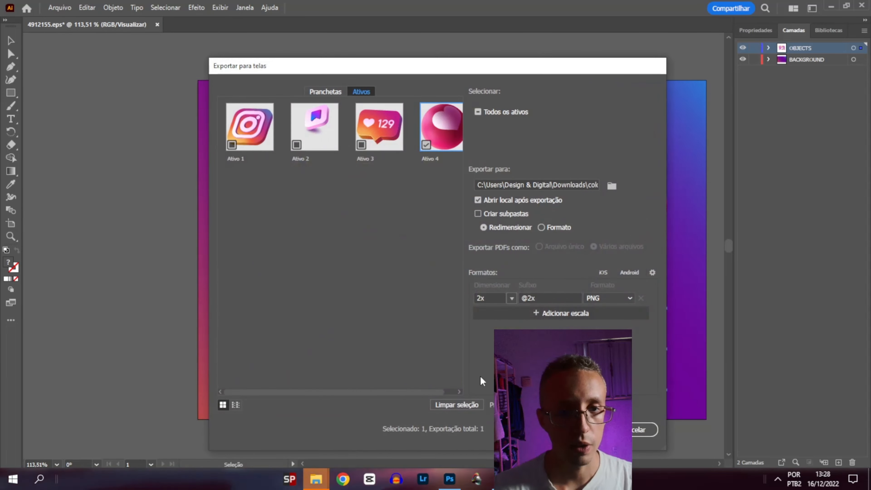
pyautogui.click(626, 430)
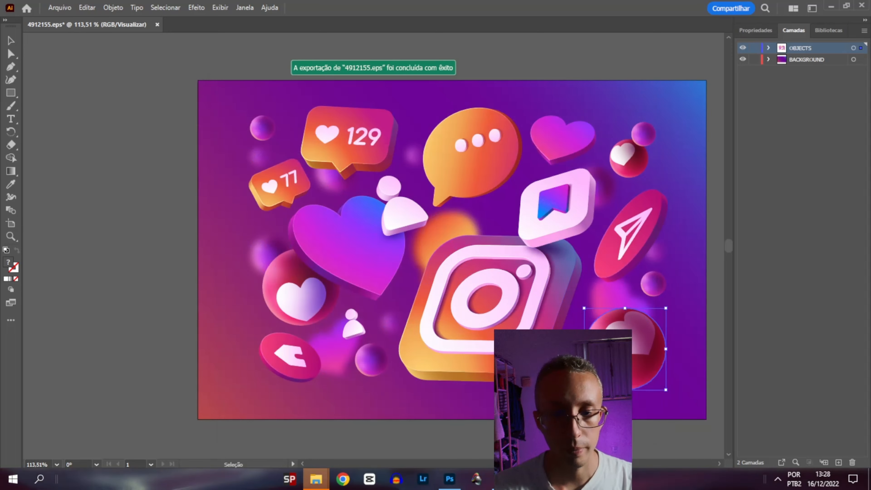
# Switch to Photoshop, bring up the colorful-icons-set-design folder over it, and display its files as large icons
pyautogui.click(452, 479)
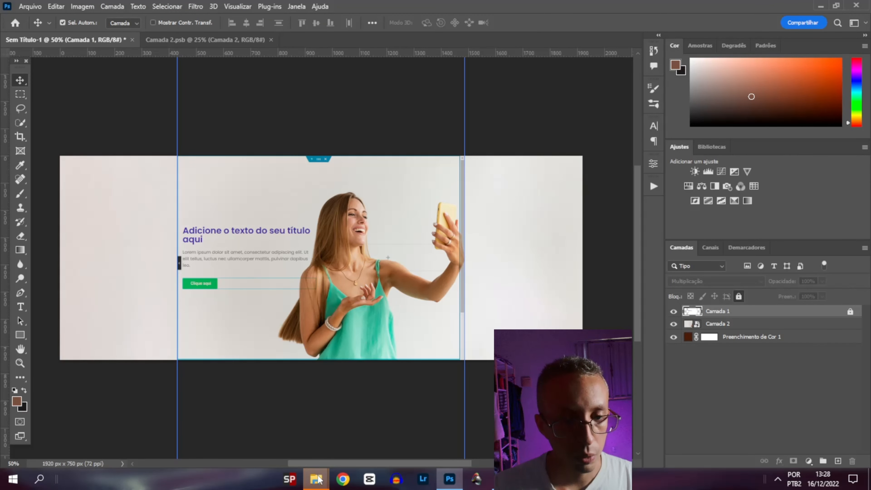
pyautogui.moveTo(316, 479)
pyautogui.click(408, 428)
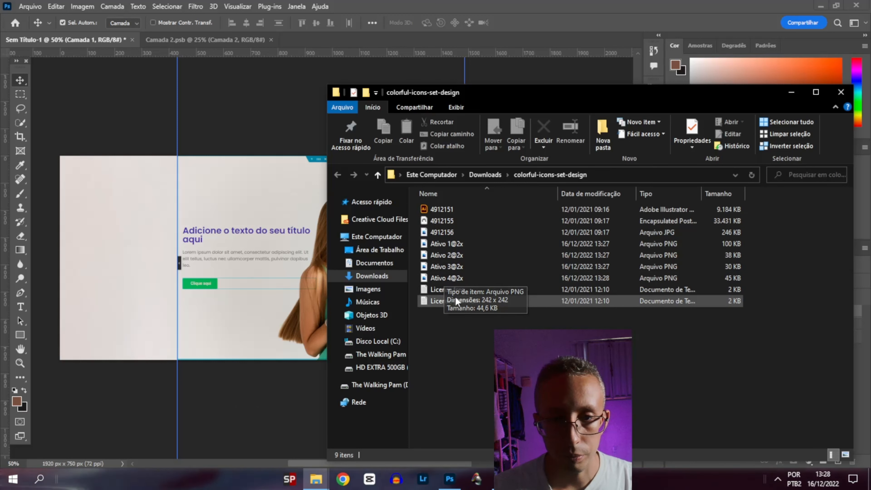
pyautogui.rightClick(491, 331)
pyautogui.moveTo(424, 183)
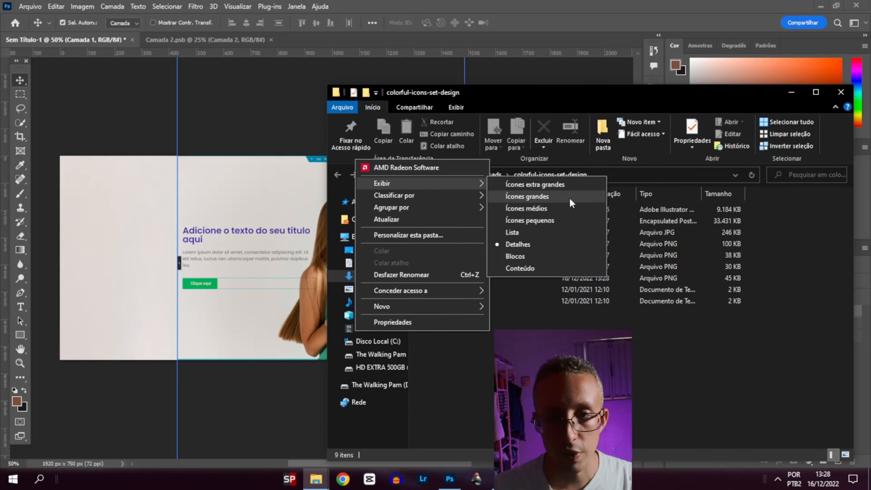
pyautogui.click(570, 199)
pyautogui.moveTo(637, 230); pyautogui.dragTo(229, 255)
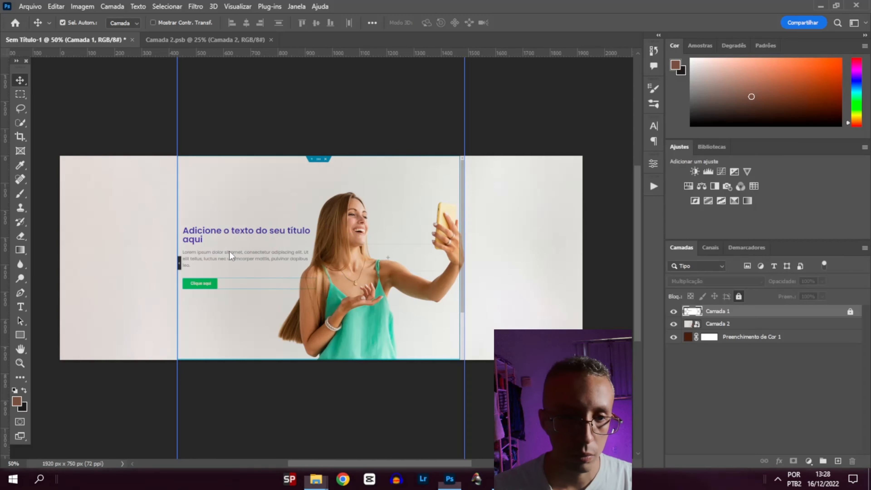
pyautogui.moveTo(306, 254); pyautogui.dragTo(183, 177)
pyautogui.moveTo(229, 203); pyautogui.dragTo(193, 176)
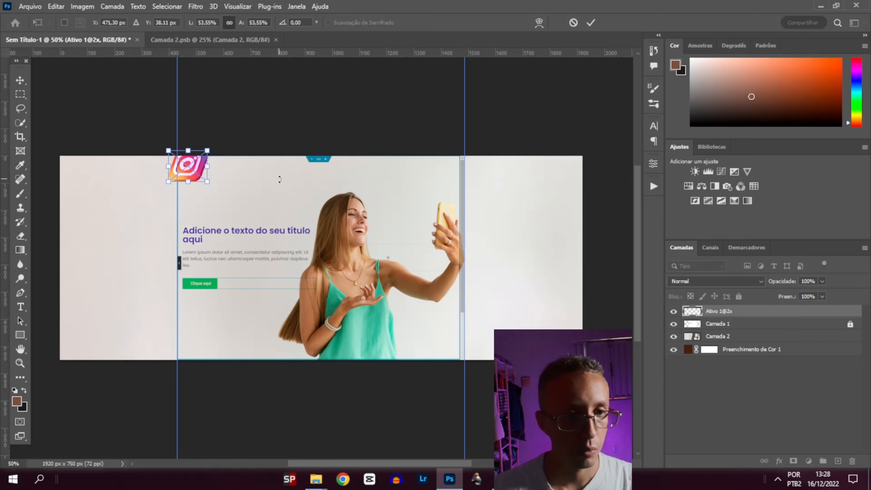
pyautogui.press('Return')
pyautogui.hotkey('ctrl', '+')
pyautogui.hotkey('ctrl', '-')
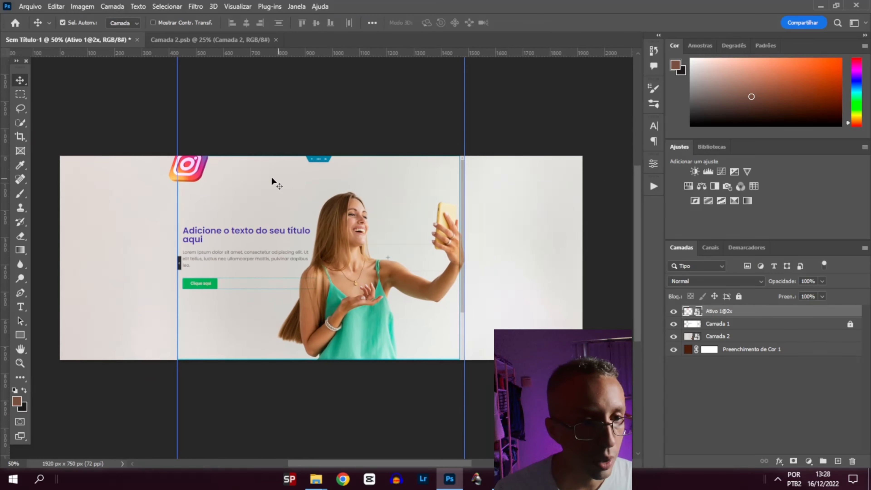
# Scale the placed Instagram icon down slightly with Free Transform
pyautogui.hotkey('ctrl', 't')
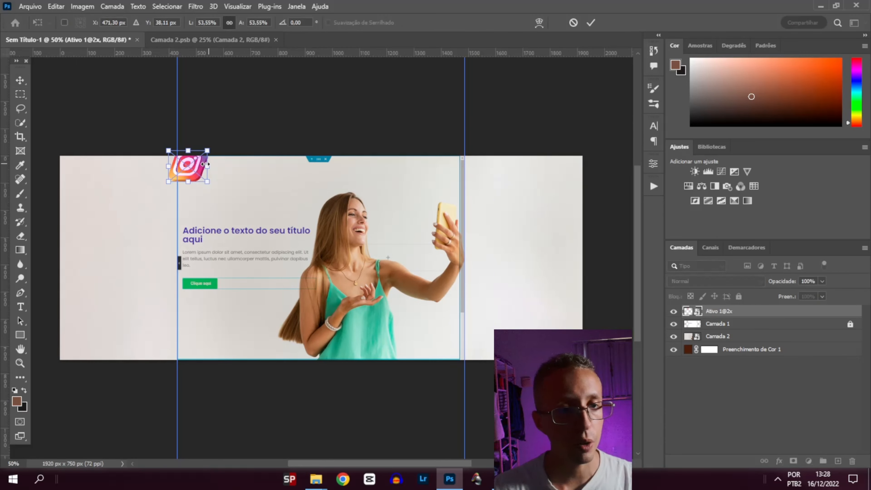
pyautogui.press('Return')
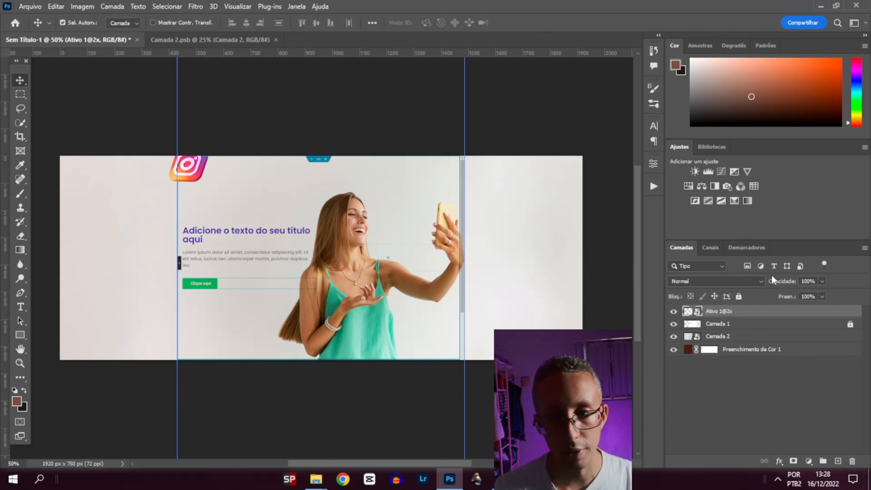
pyautogui.hotkey('ctrl', 't')
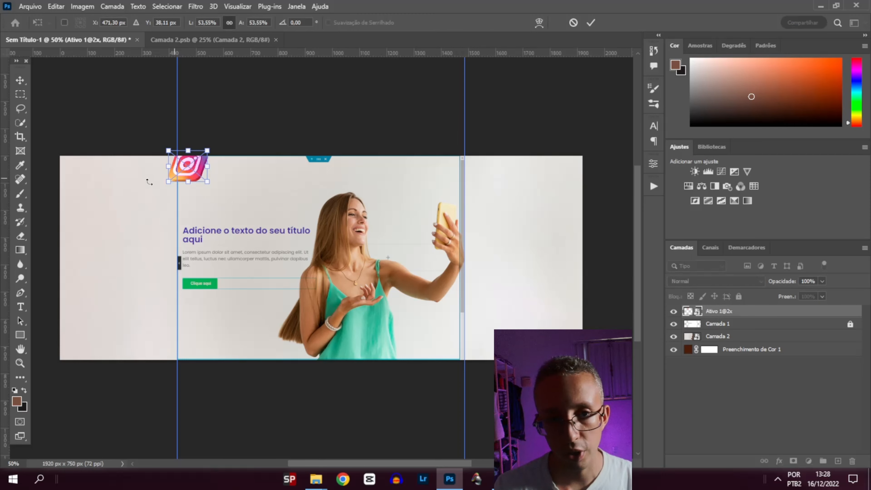
pyautogui.moveTo(201, 184); pyautogui.dragTo(205, 181)
pyautogui.press('Return')
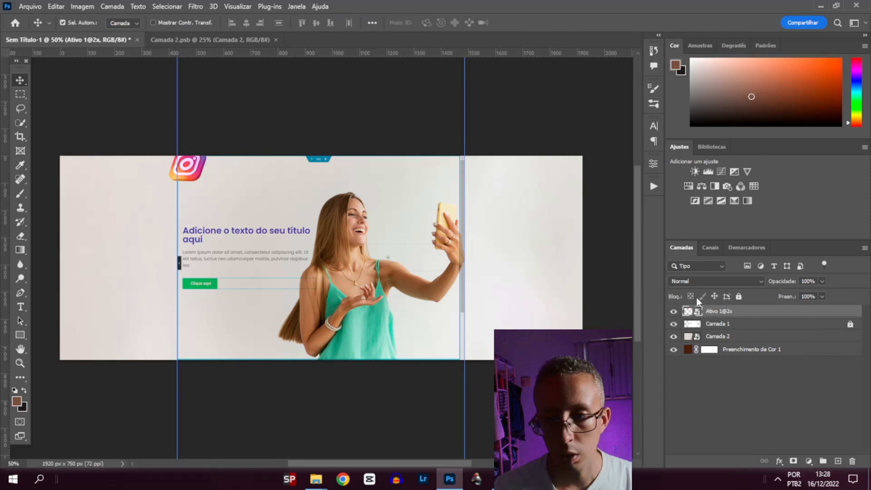
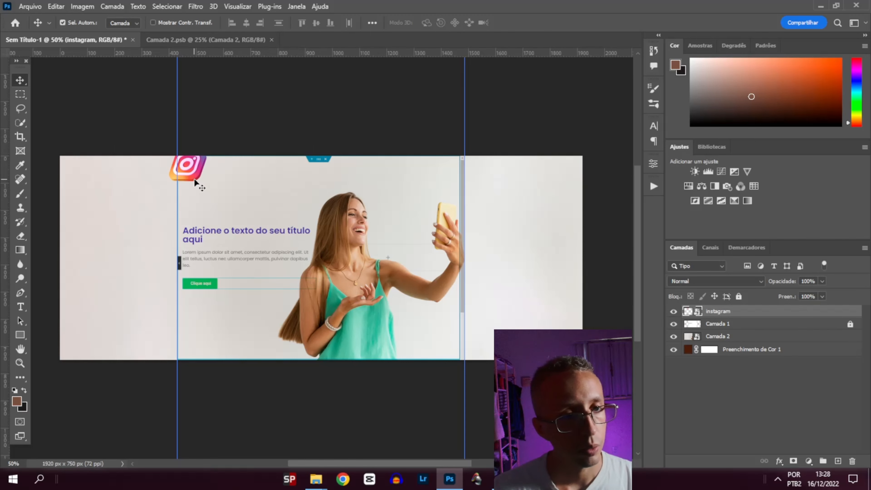
# Apply a Gaussian Blur with a 3.5 px radius to the instagram layer
pyautogui.click(198, 7)
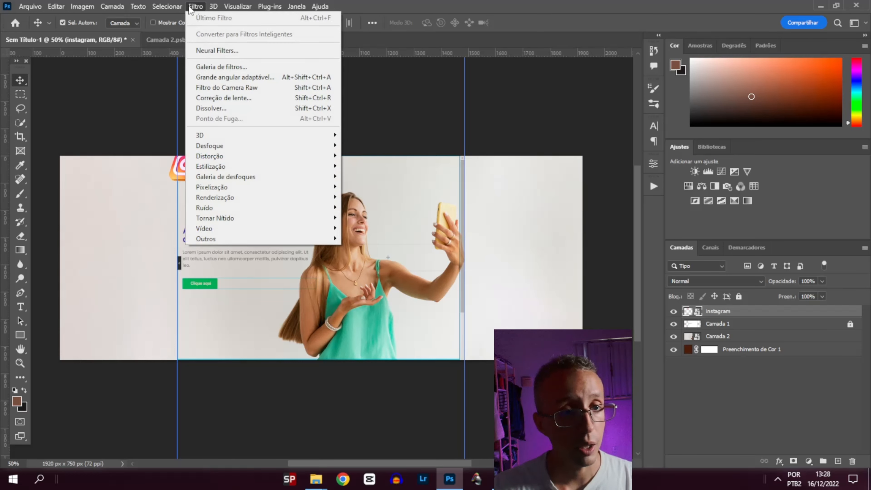
pyautogui.click(460, 104)
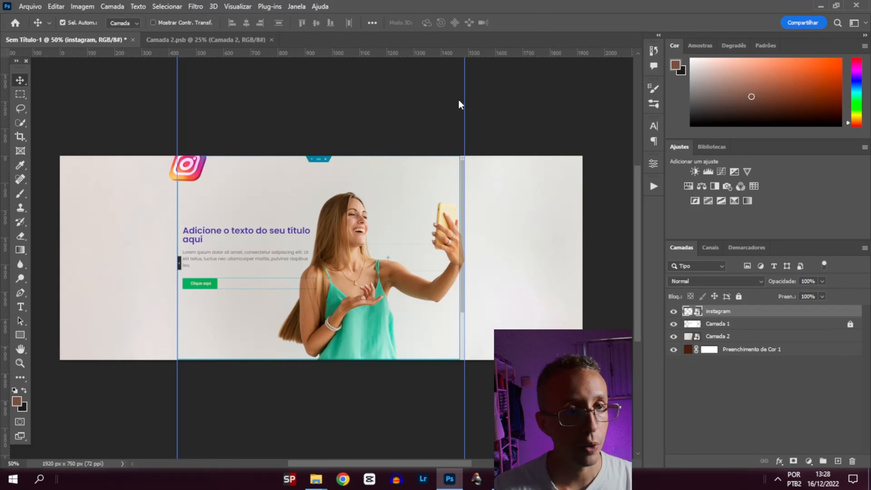
pyautogui.click(198, 6)
pyautogui.moveTo(291, 146)
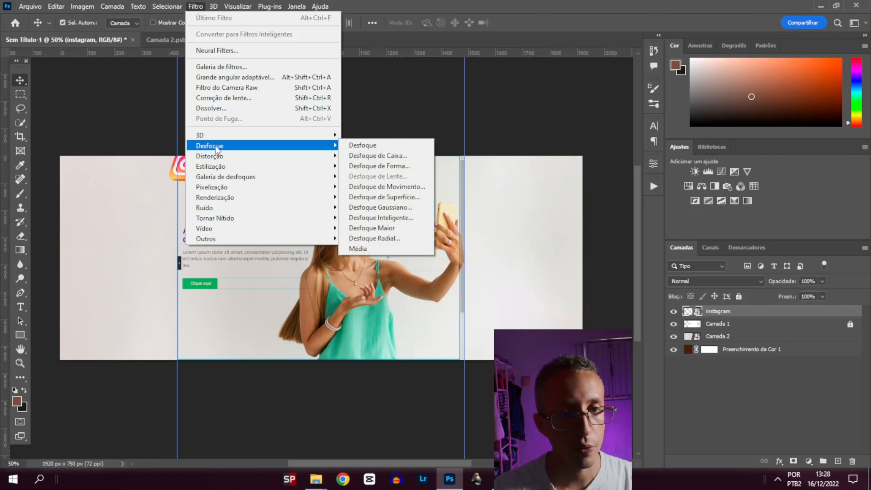
pyautogui.click(377, 207)
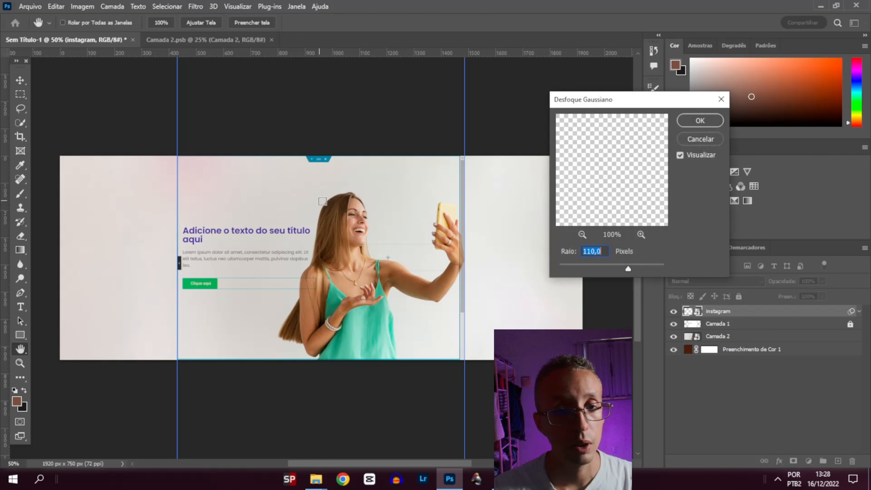
pyautogui.moveTo(628, 267); pyautogui.dragTo(576, 269)
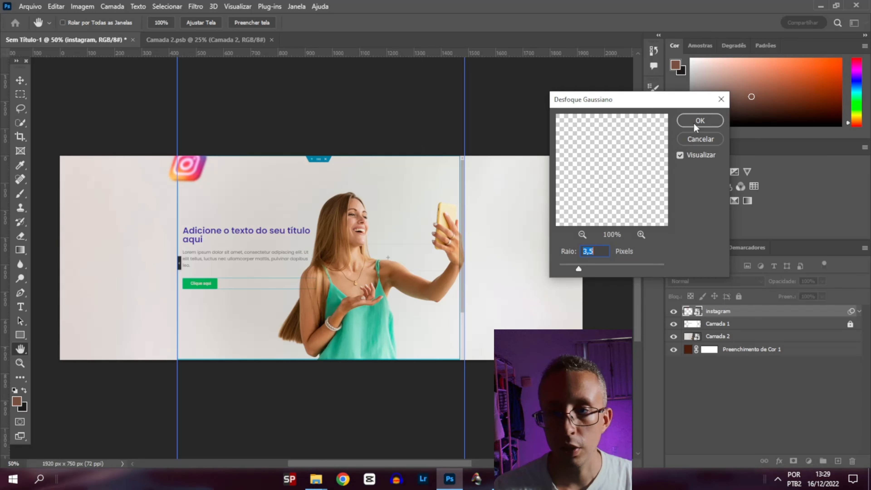
pyautogui.click(700, 121)
pyautogui.click(270, 125)
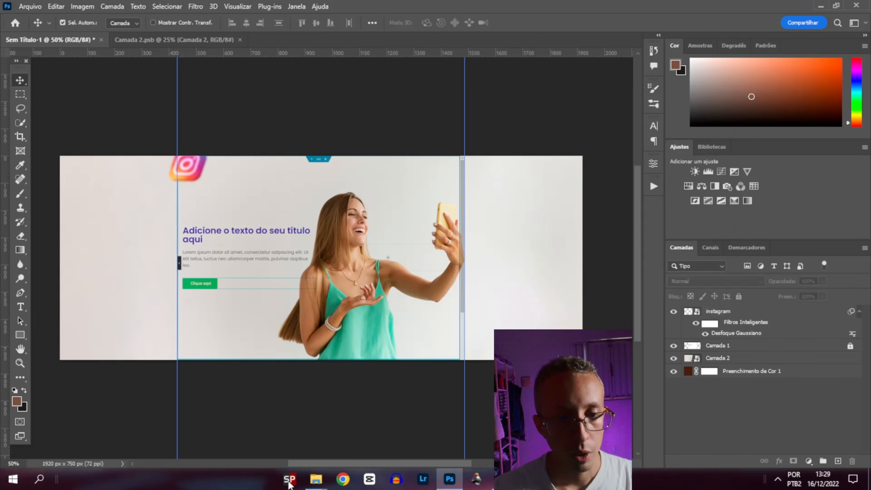
pyautogui.moveTo(316, 478)
pyautogui.click(315, 435)
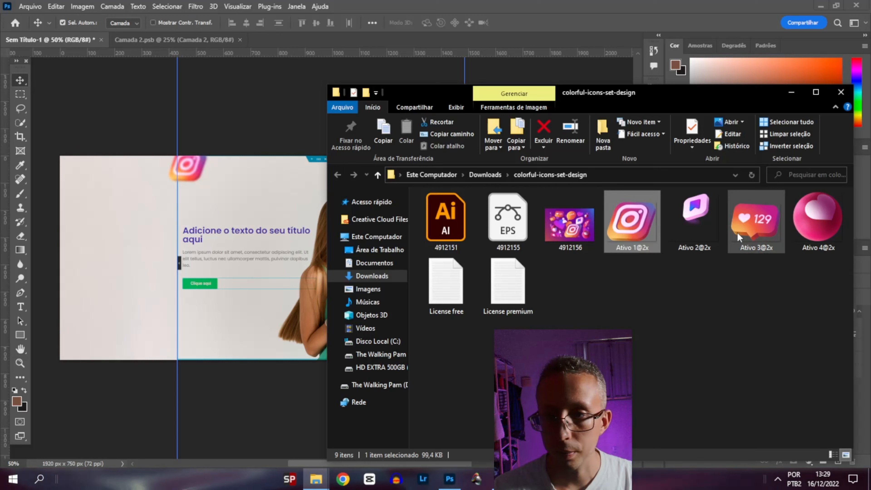
pyautogui.moveTo(694, 219); pyautogui.dragTo(259, 340)
pyautogui.moveTo(289, 311); pyautogui.dragTo(284, 306)
pyautogui.moveTo(286, 359); pyautogui.dragTo(428, 358)
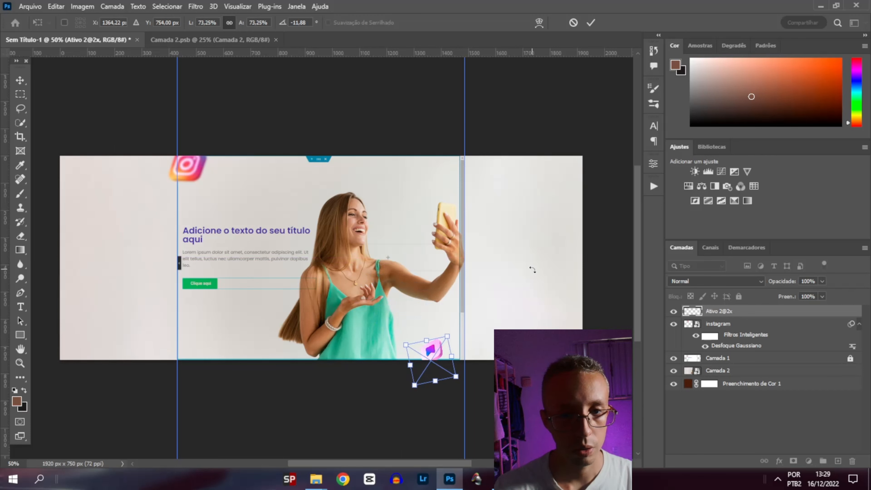
pyautogui.press('Return')
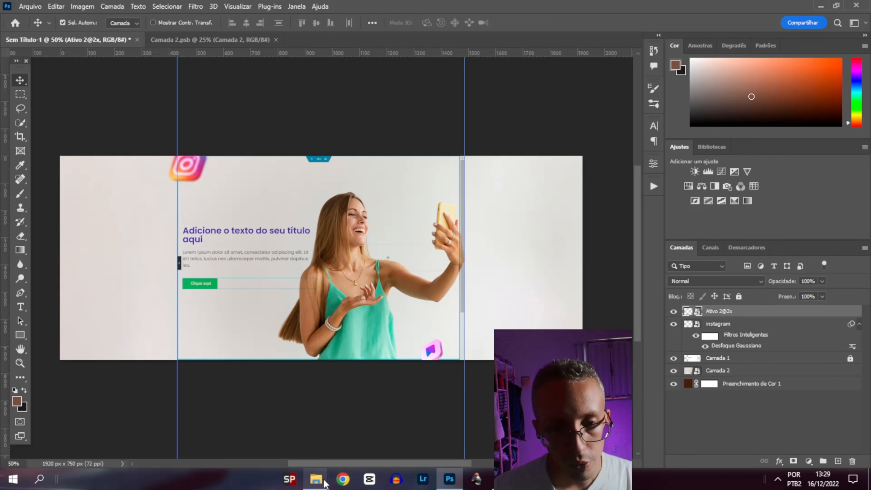
pyautogui.moveTo(316, 478)
pyautogui.click(315, 437)
pyautogui.moveTo(802, 206); pyautogui.dragTo(239, 305)
pyautogui.moveTo(326, 262); pyautogui.dragTo(429, 167)
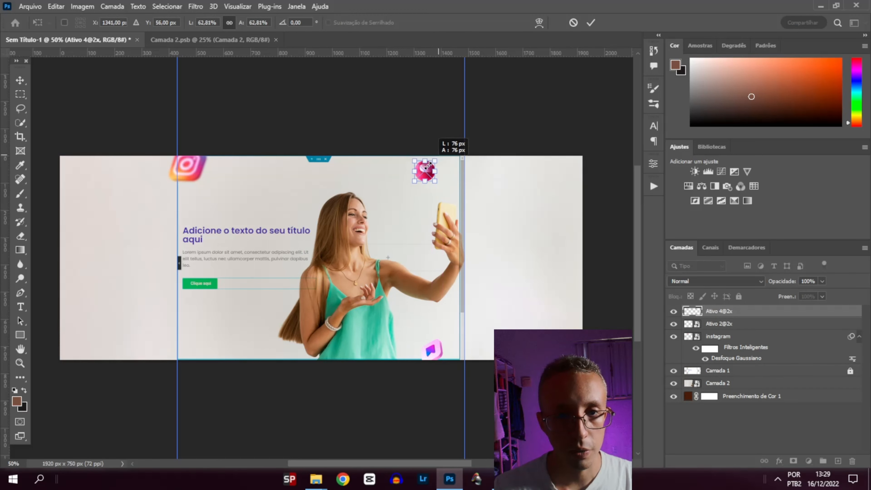
pyautogui.press('Return')
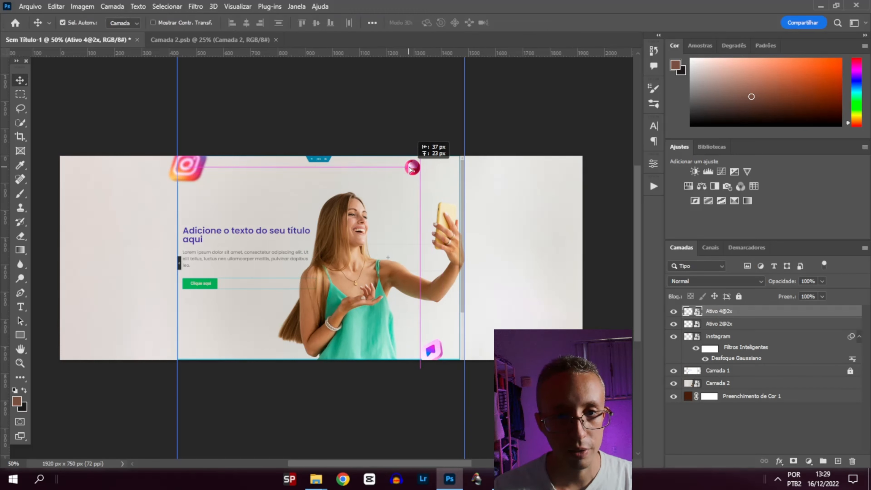
pyautogui.moveTo(411, 162); pyautogui.dragTo(411, 160)
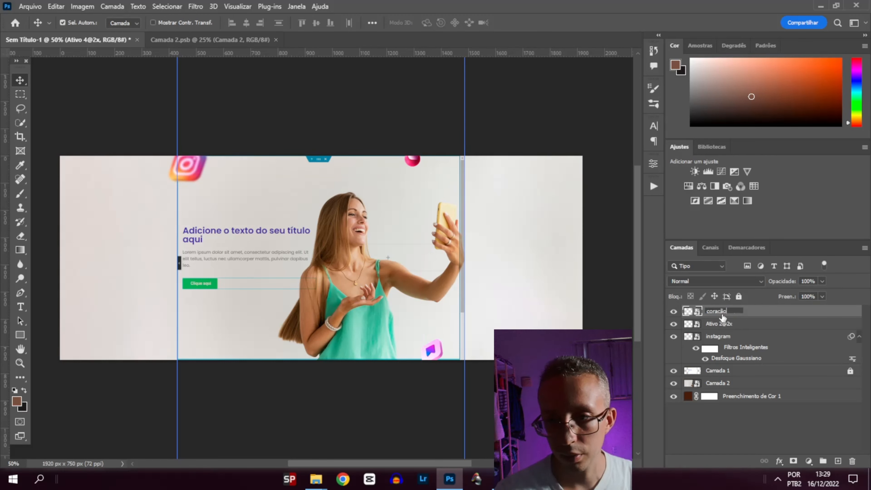
# Rename the heart sphere layer as coração and duplicate it, placing the copy diagonally below and to the right at about 40.5% scale
pyautogui.click(729, 325)
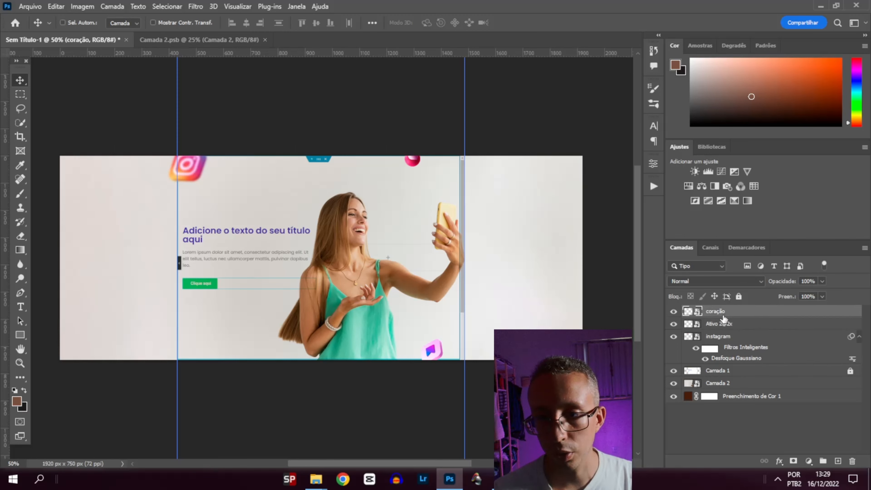
pyautogui.hotkey('ctrl', 'j')
pyautogui.hotkey('ctrl', 't')
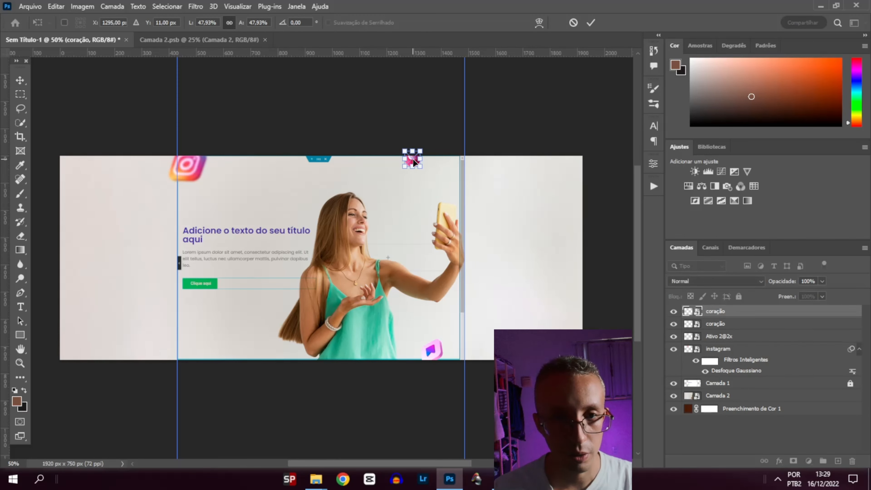
pyautogui.moveTo(432, 178); pyautogui.dragTo(435, 179)
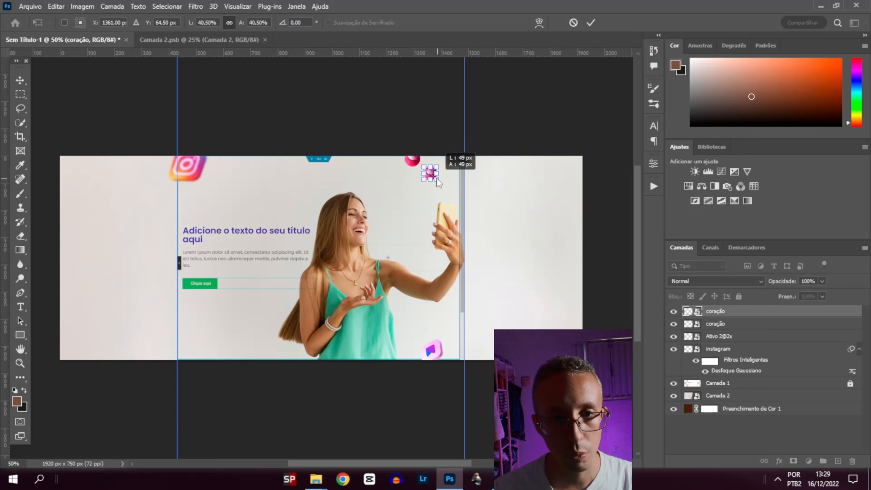
pyautogui.press('Return')
# Duplicate the topmost heart sphere and place the copy directly below it, lower than the smaller sphere
pyautogui.hotkey('ctrl', '+')
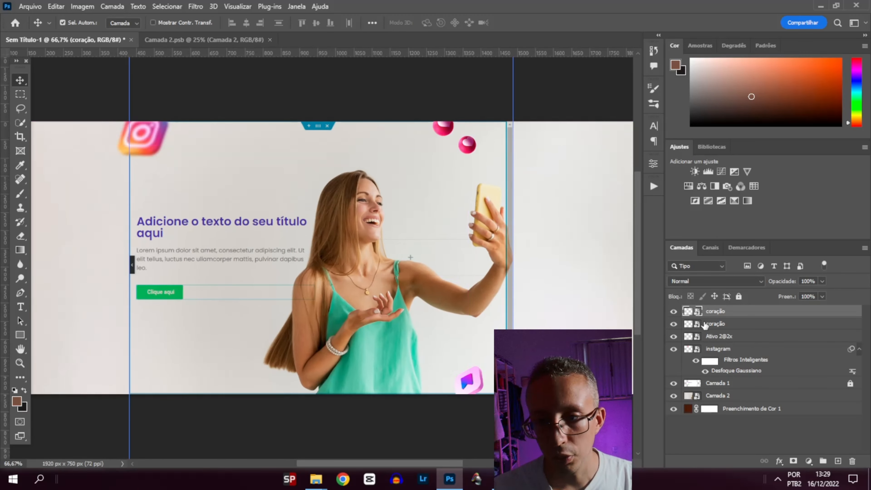
pyautogui.click(709, 325)
pyautogui.click(723, 314)
pyautogui.click(722, 324)
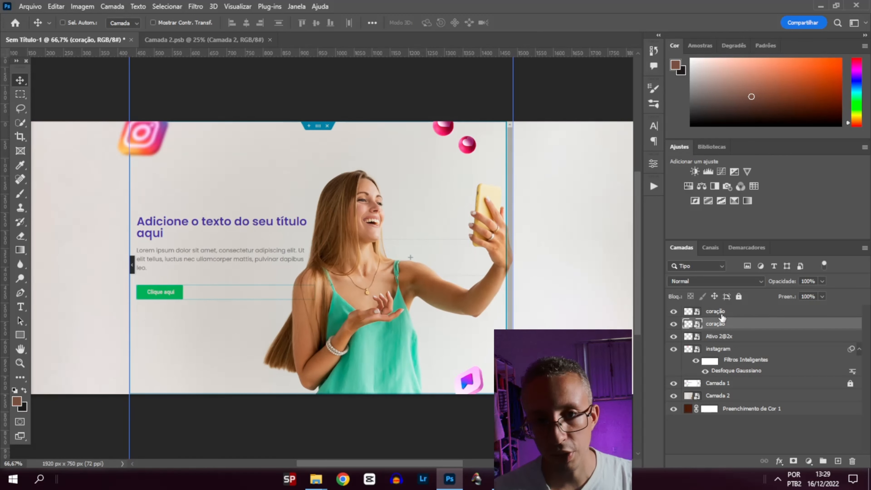
pyautogui.hotkey('ctrl', 'j')
pyautogui.hotkey('ctrl', 't')
pyautogui.moveTo(442, 130); pyautogui.dragTo(442, 170)
pyautogui.press('Return')
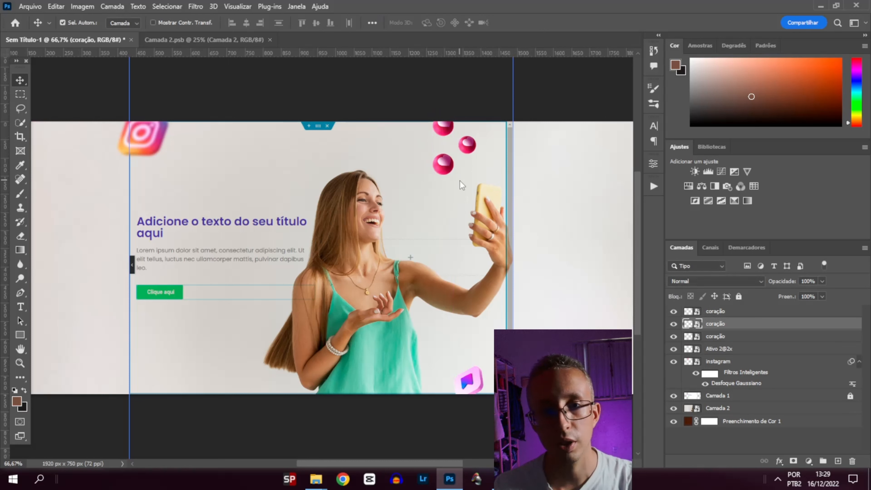
# Duplicate the smaller heart sphere and place the copy beside the phone's upper corner, scaled to about 31.21%
pyautogui.click(469, 148)
pyautogui.hotkey('ctrl', 'j')
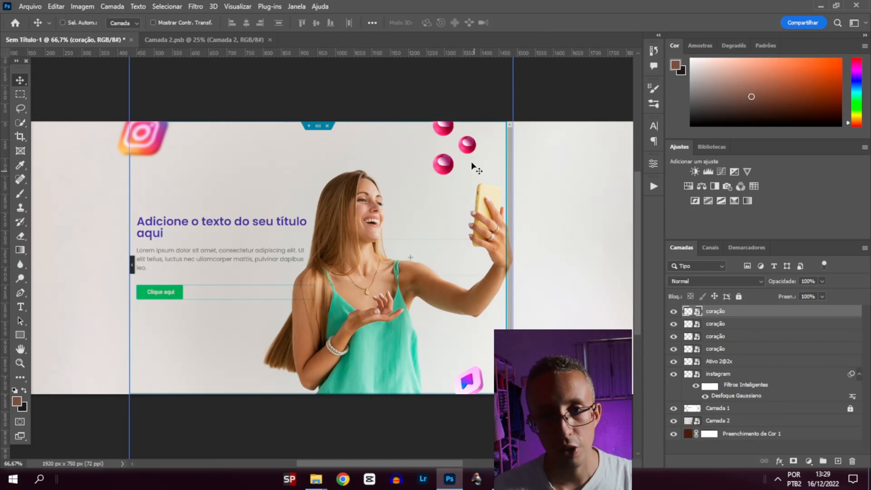
pyautogui.hotkey('ctrl', 't')
pyautogui.moveTo(467, 146); pyautogui.dragTo(469, 187)
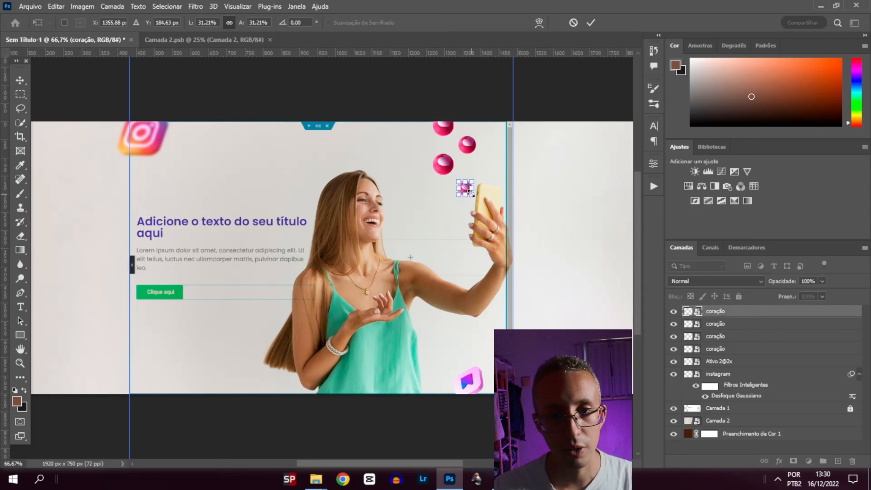
pyautogui.press('Return')
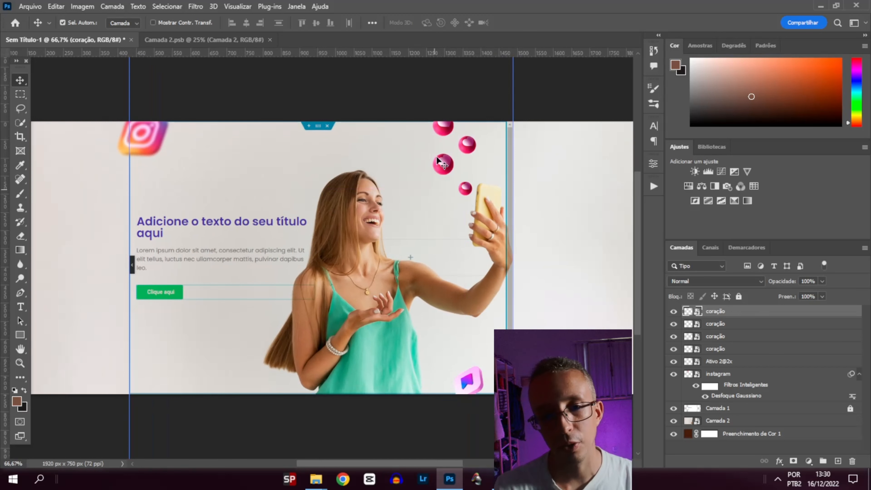
# Scale the second heart sphere from the top down slightly with Free Transform
pyautogui.click(462, 152)
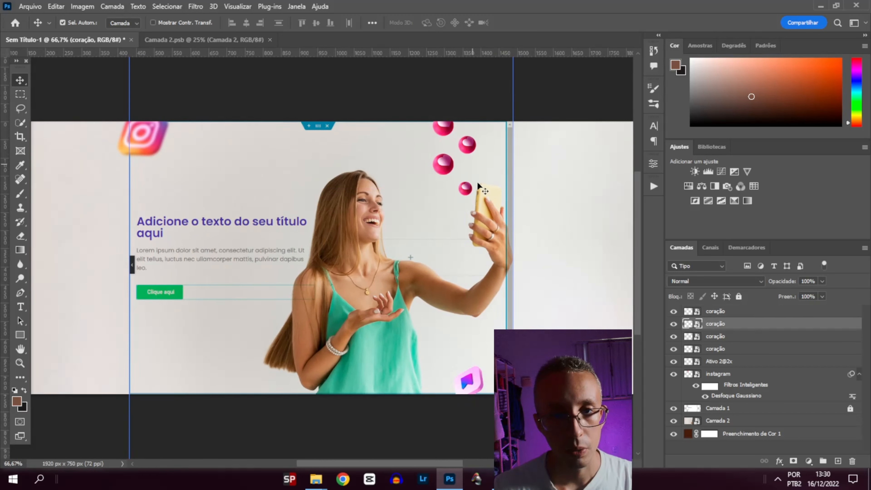
pyautogui.hotkey('ctrl', 't')
pyautogui.moveTo(476, 134); pyautogui.dragTo(477, 135)
pyautogui.press('Return')
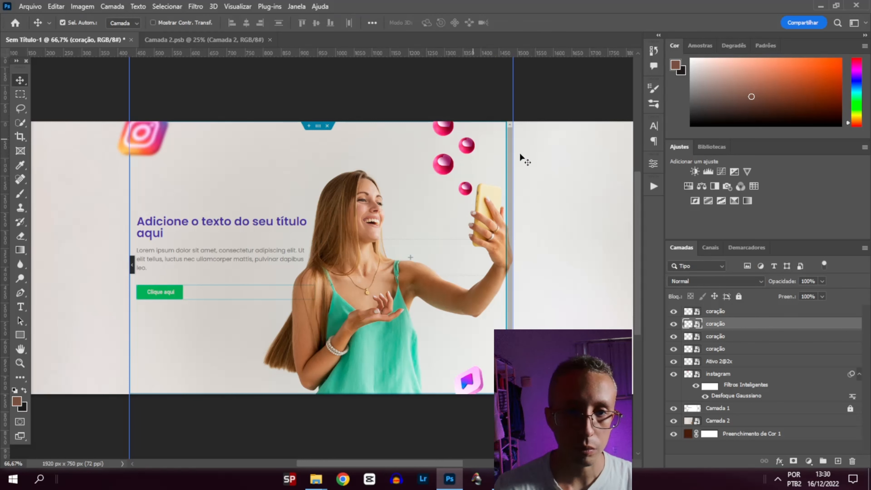
# Group the four coração layers and name the group corações
pyautogui.click(446, 131)
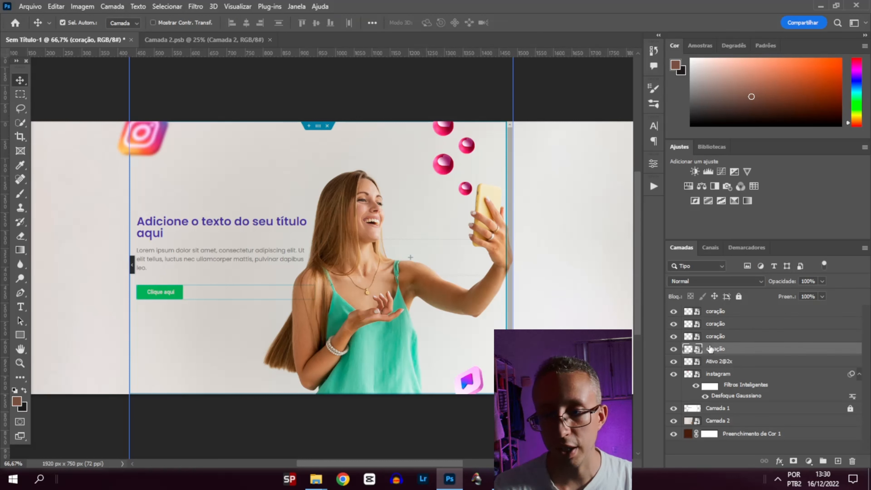
pyautogui.keyDown('shift'); pyautogui.click(727, 317); pyautogui.keyUp('shift')
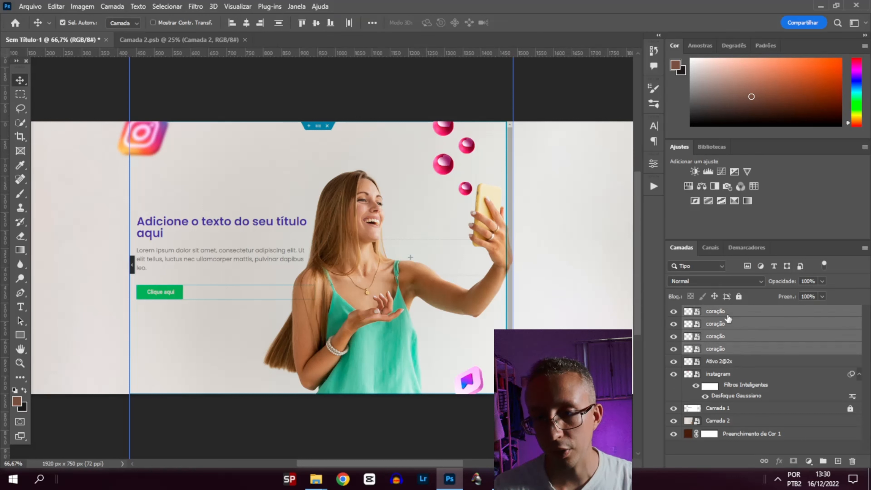
pyautogui.click(823, 461)
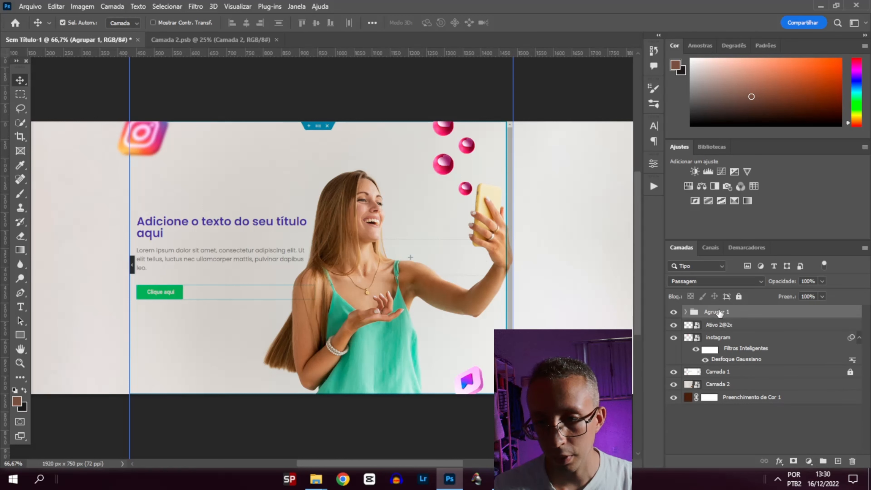
pyautogui.hotkey('ctrl', 'z')
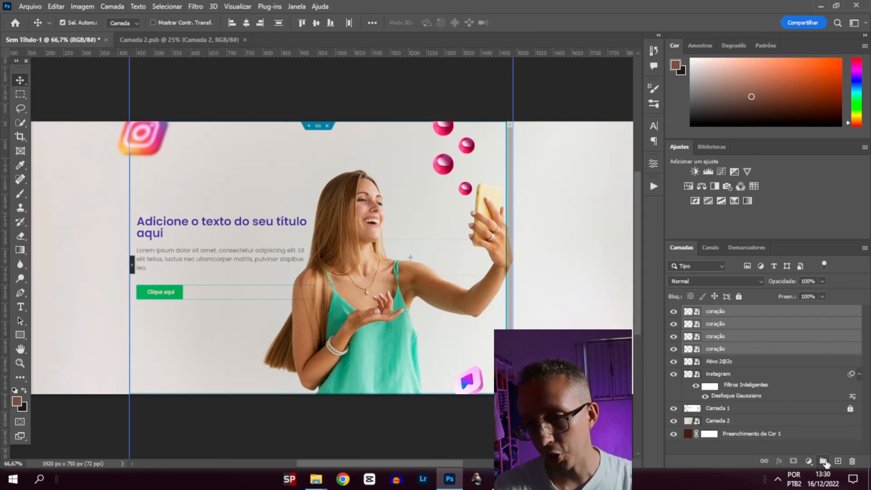
pyautogui.click(823, 461)
pyautogui.doubleClick(717, 312)
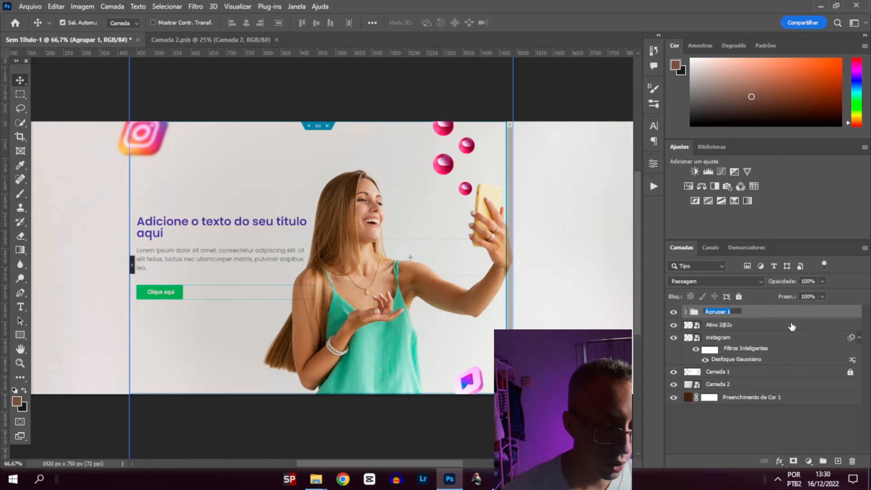
pyautogui.write('corações')
pyautogui.press('Return')
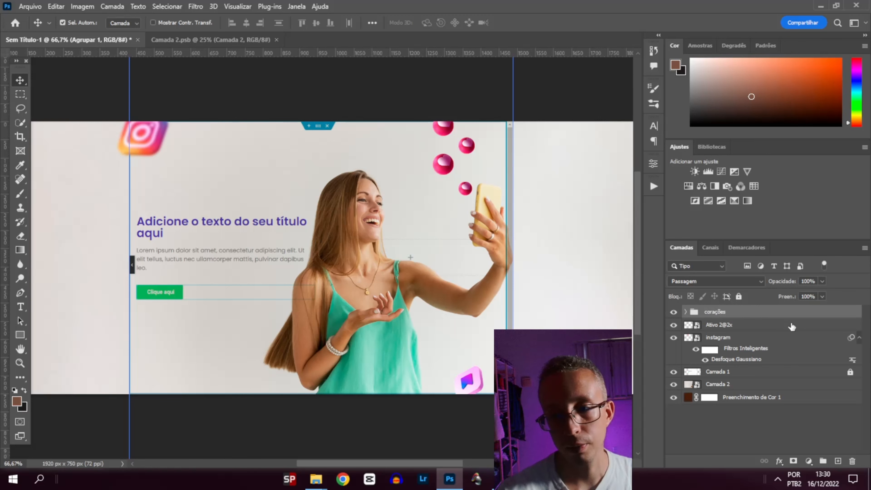
# Apply a Gaussian Blur with a 1.4 px radius to the smallest heart sphere in the corações group
pyautogui.click(202, 6)
pyautogui.click(455, 101)
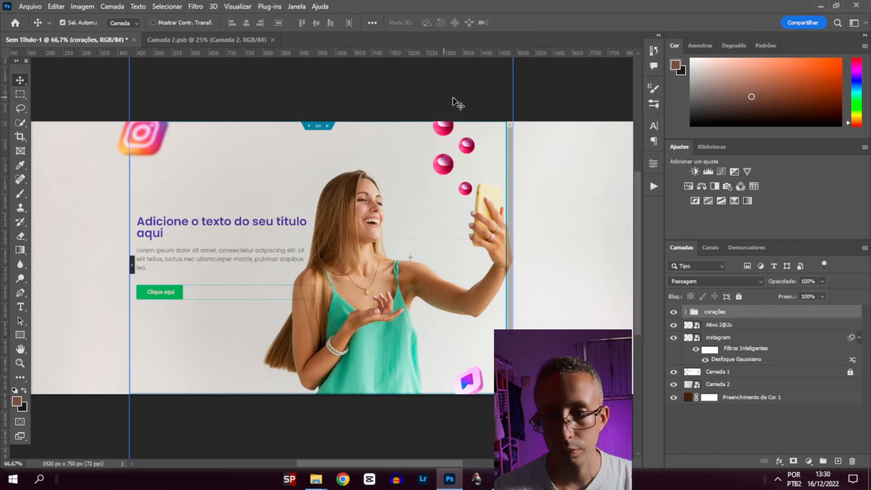
pyautogui.keyDown('ctrl'); pyautogui.click(729, 311); pyautogui.keyUp('ctrl')
pyautogui.click(685, 311)
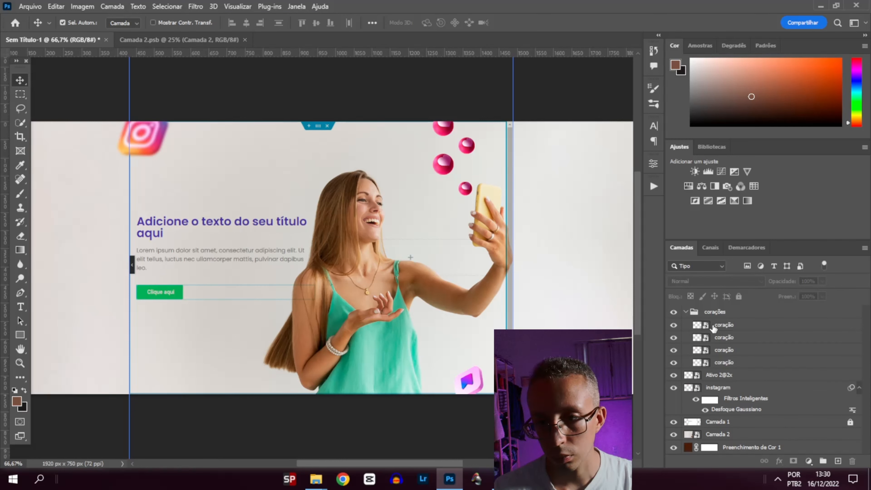
pyautogui.click(713, 326)
pyautogui.click(195, 6)
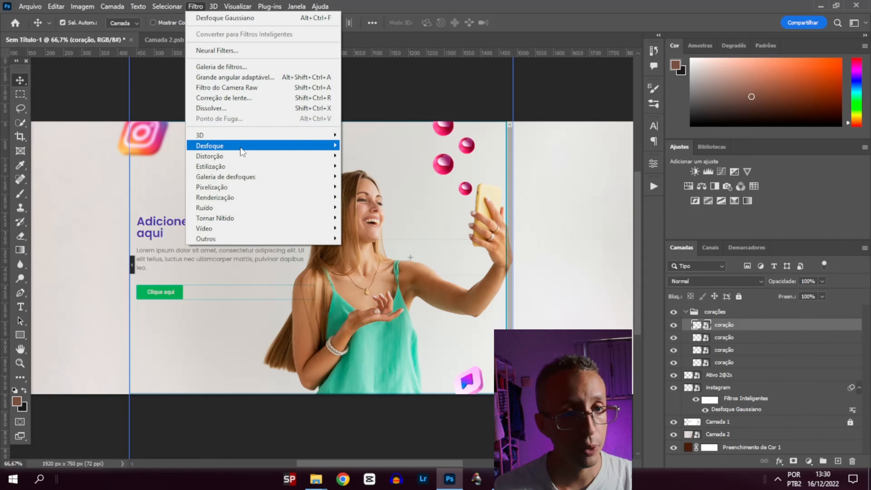
pyautogui.moveTo(242, 151)
pyautogui.click(391, 207)
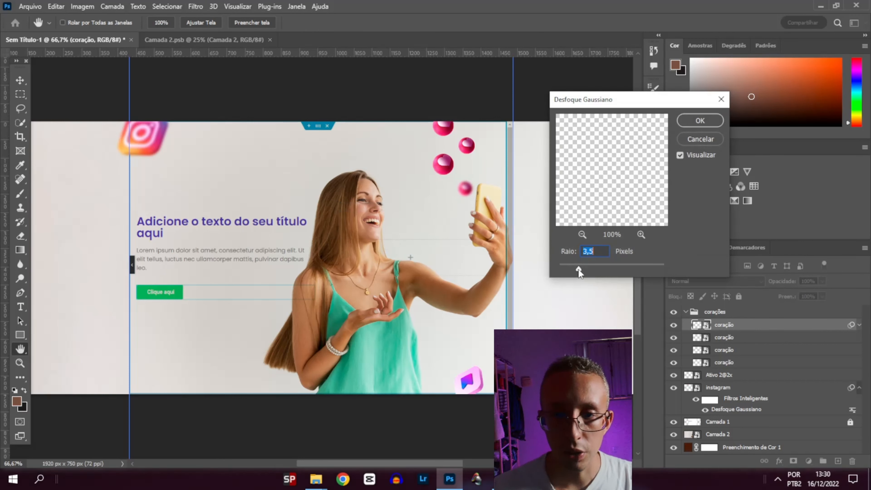
pyautogui.moveTo(578, 269); pyautogui.dragTo(566, 269)
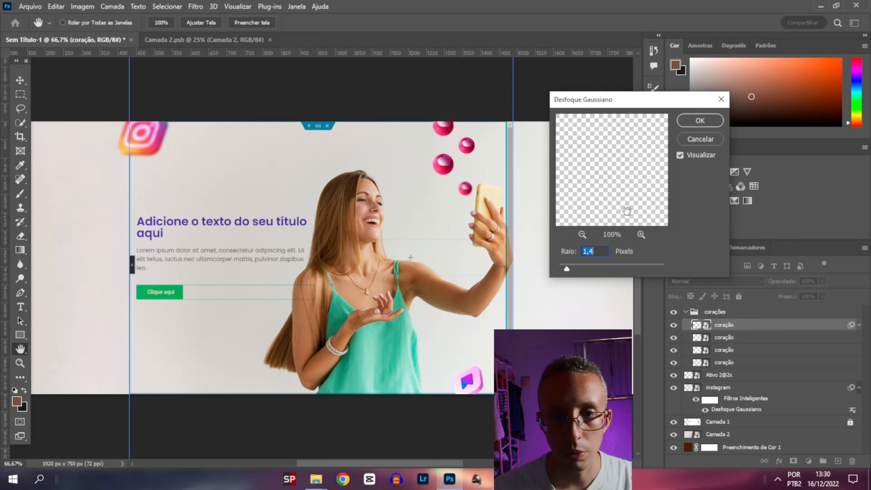
pyautogui.click(700, 120)
# Apply a Gaussian Blur with a 1.4 px radius to the lower of the two large heart spheres
pyautogui.click(443, 163)
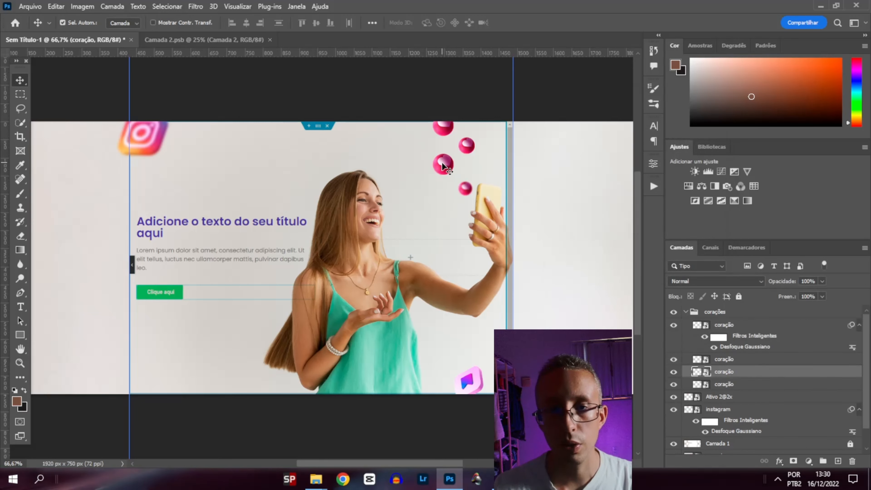
pyautogui.click(197, 9)
pyautogui.click(194, 6)
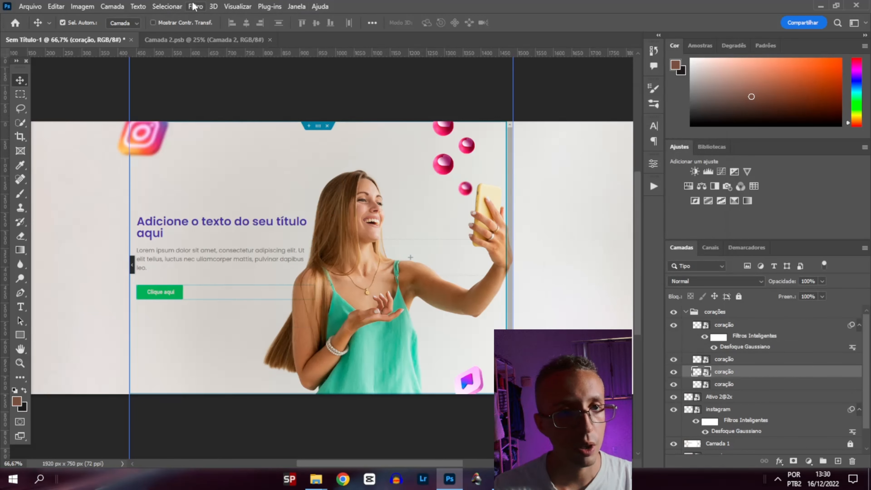
pyautogui.click(194, 6)
pyautogui.moveTo(237, 148)
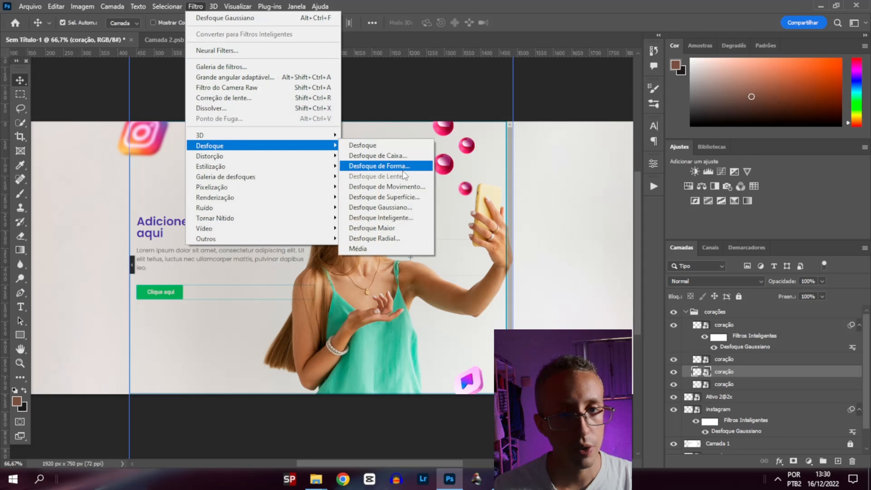
pyautogui.click(394, 207)
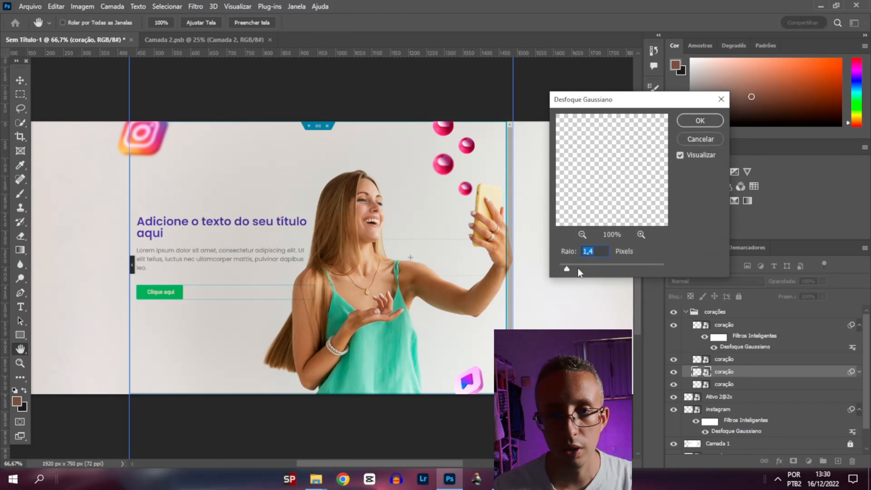
pyautogui.click(700, 120)
# Apply a Gaussian Blur with a 1.4 px radius to the small heart sphere between the two large ones
pyautogui.click(470, 147)
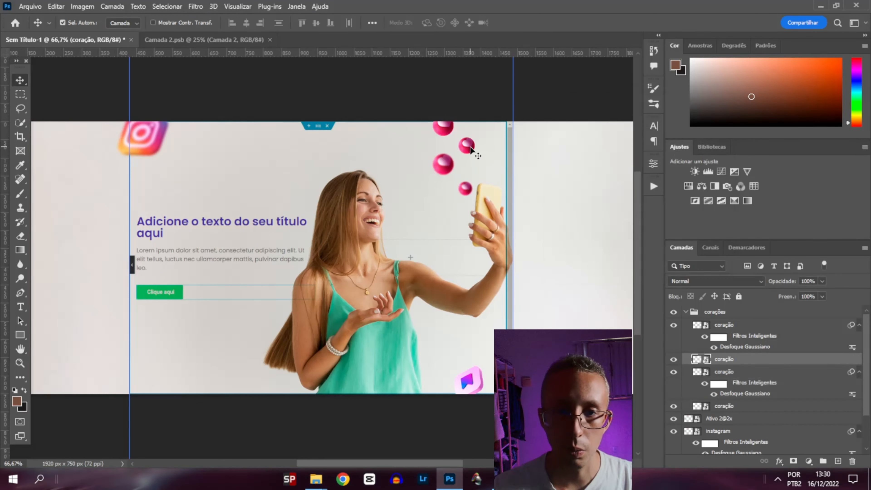
pyautogui.click(195, 6)
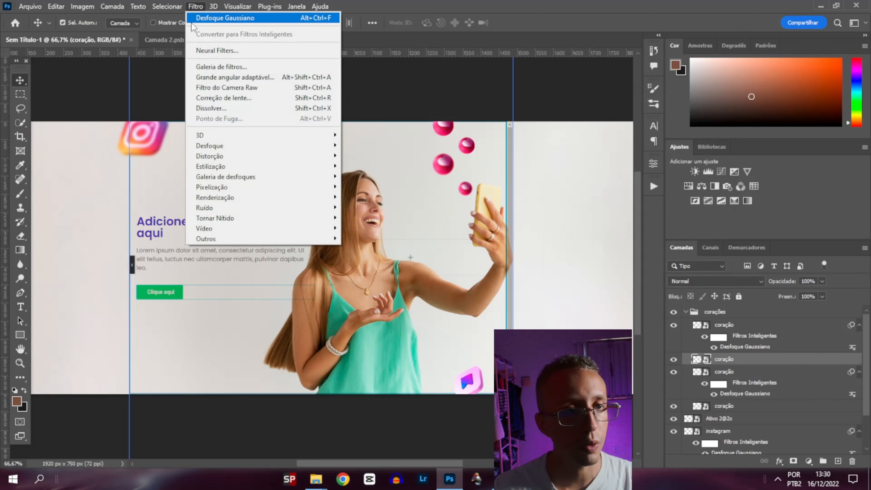
pyautogui.moveTo(237, 146)
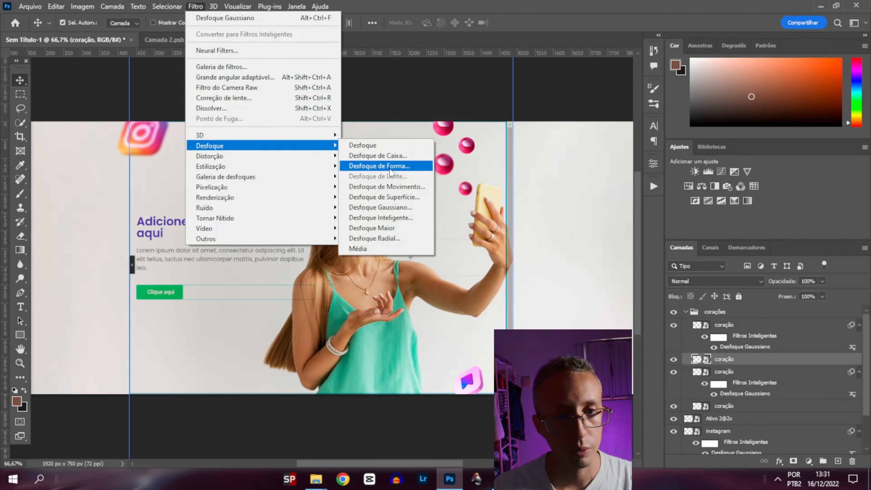
pyautogui.click(394, 208)
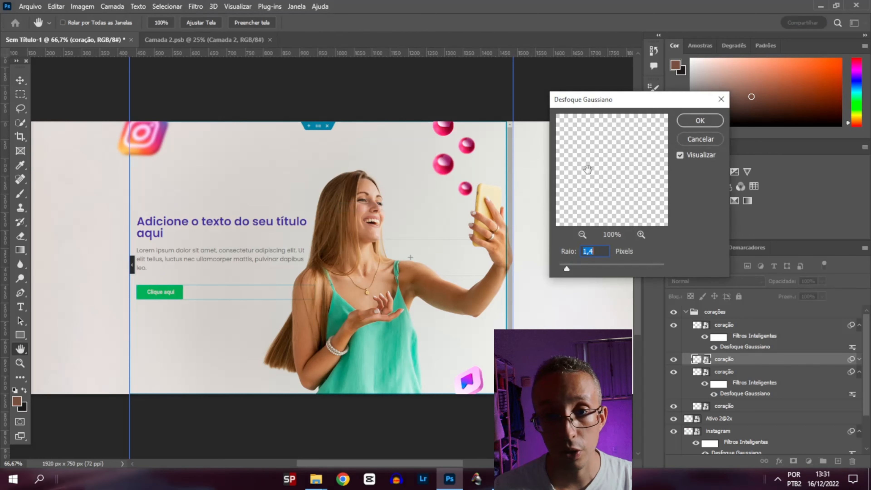
pyautogui.click(695, 122)
# Apply a Gaussian Blur with a 1.4 px radius to the heart sphere cut off by the canvas's upper edge
pyautogui.click(434, 127)
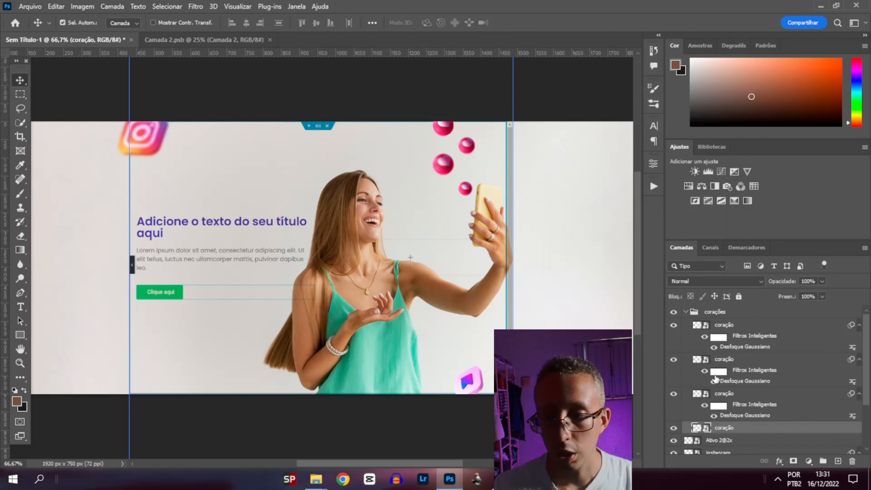
pyautogui.click(195, 7)
pyautogui.moveTo(244, 145)
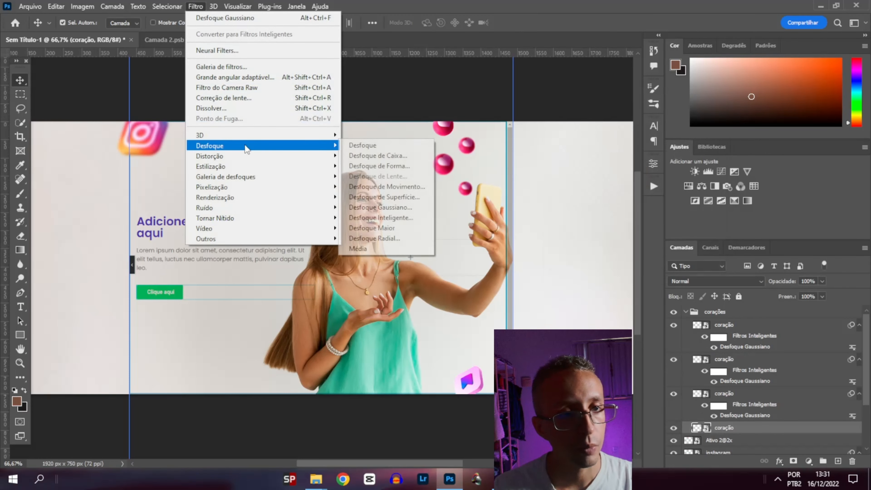
pyautogui.click(377, 207)
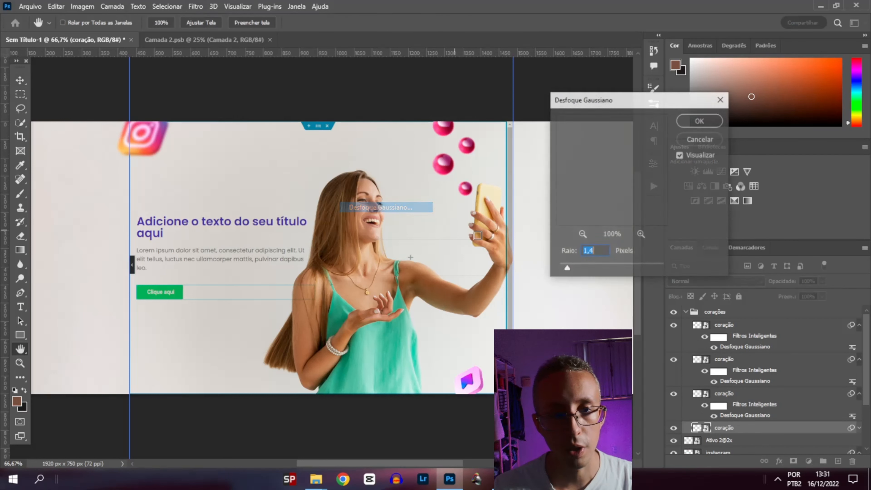
pyautogui.click(696, 121)
# Remove the Gaussian Blur smart filter from the smallest heart sphere, nearest the phone
pyautogui.click(464, 192)
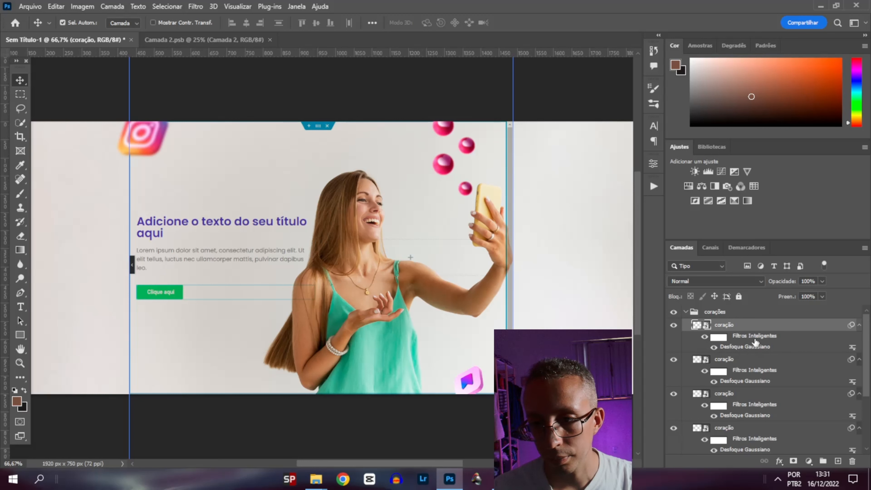
pyautogui.rightClick(748, 338)
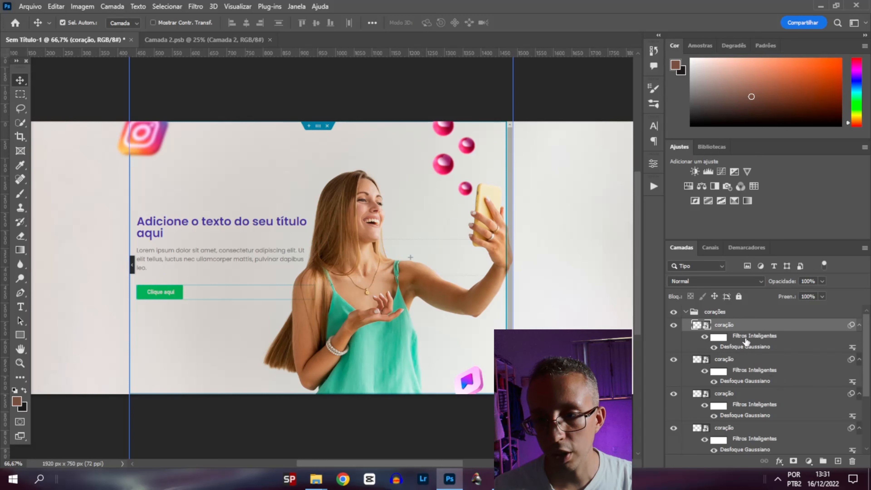
pyautogui.rightClick(745, 337)
pyautogui.click(792, 374)
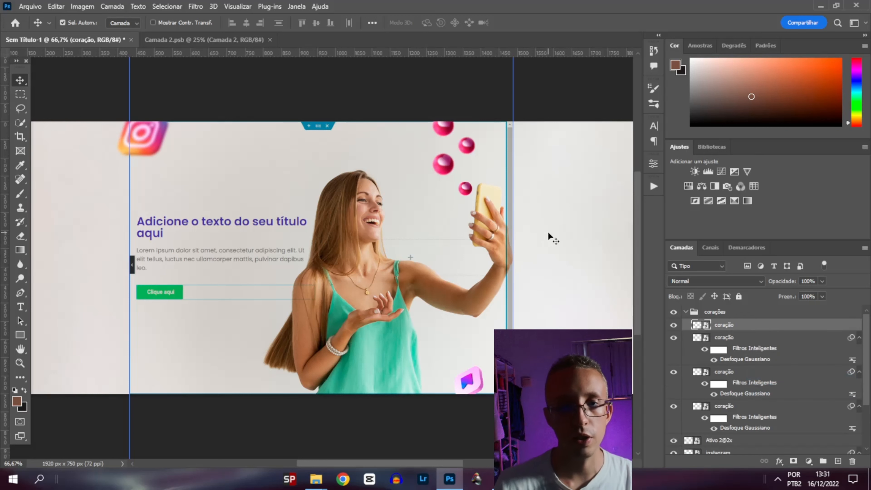
# Set the Gaussian Blur radius of the heart sphere at the canvas's upper edge to 2.8 px
pyautogui.hotkey('ctrl', '+')
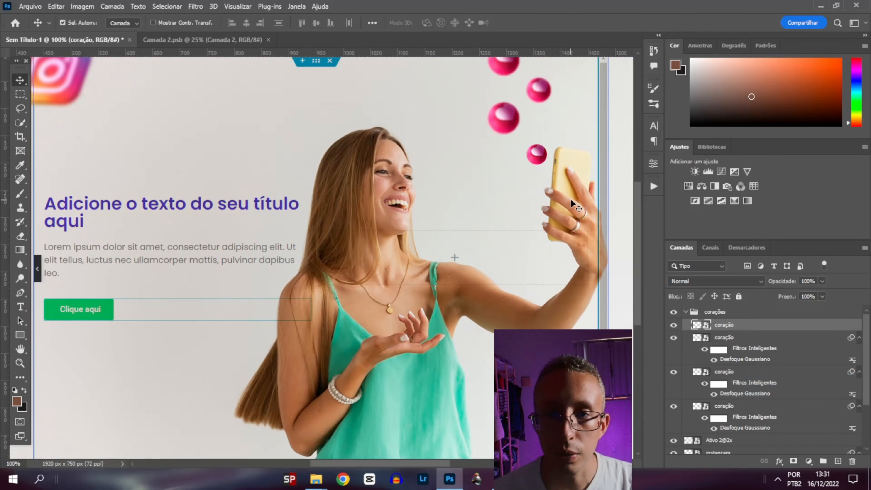
pyautogui.scroll(3, 571, 199)
pyautogui.click(523, 128)
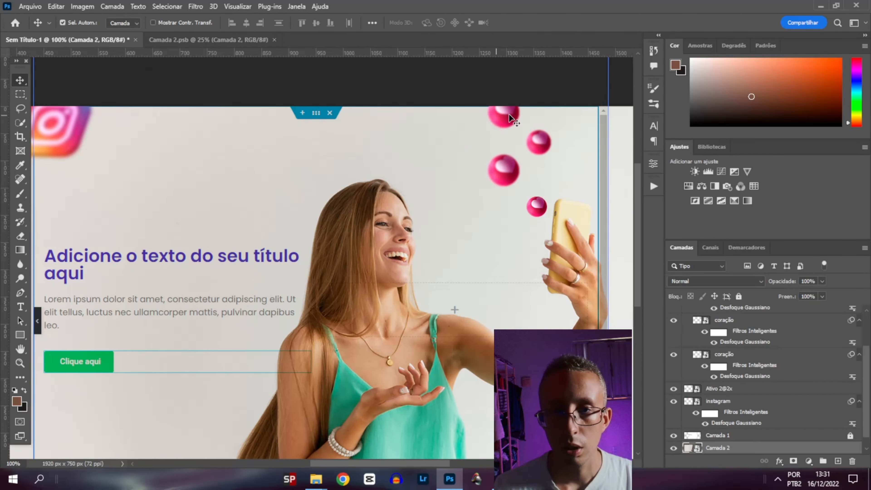
pyautogui.click(510, 116)
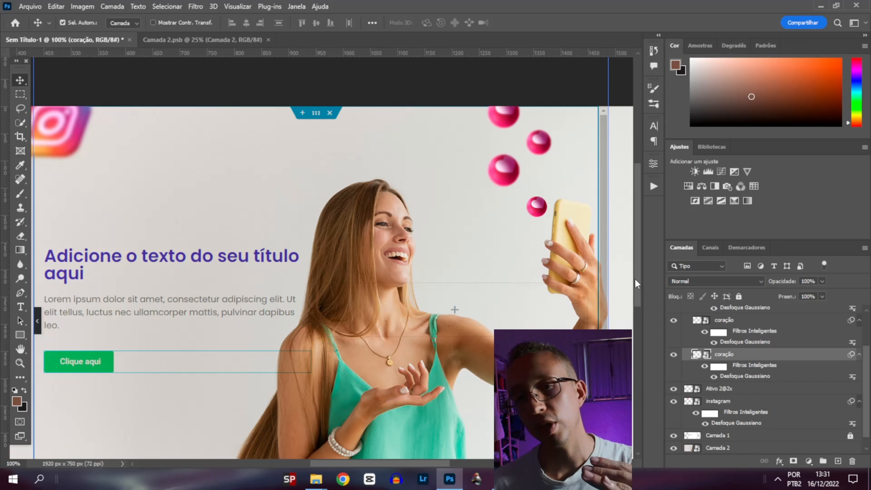
pyautogui.scroll(4, 737, 351)
pyautogui.scroll(-5, 730, 343)
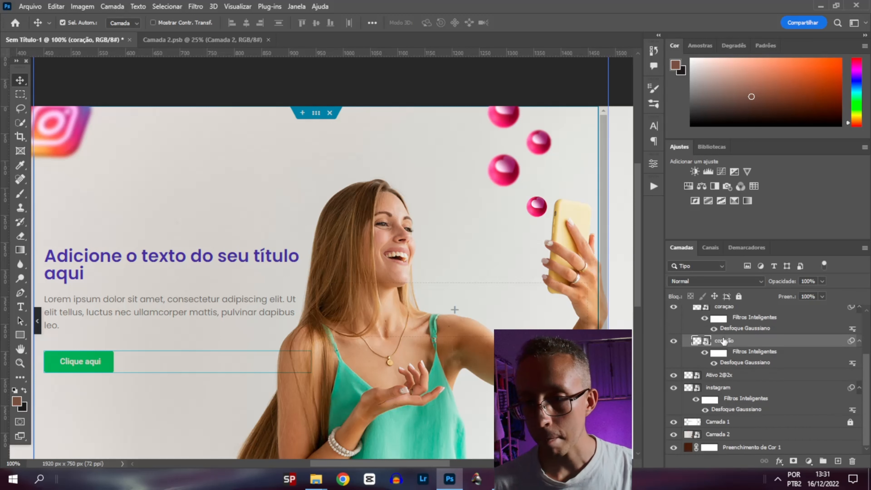
pyautogui.scroll(5, 741, 350)
pyautogui.scroll(-1, 751, 402)
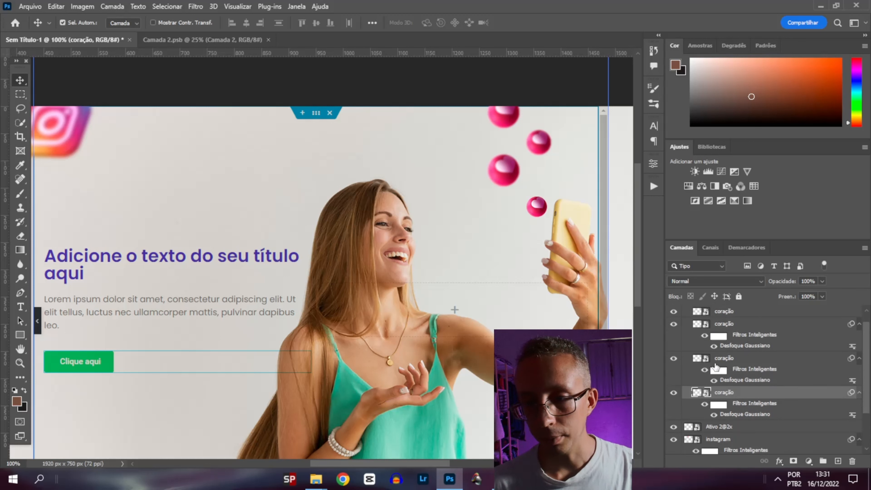
pyautogui.scroll(1, 720, 371)
pyautogui.doubleClick(744, 427)
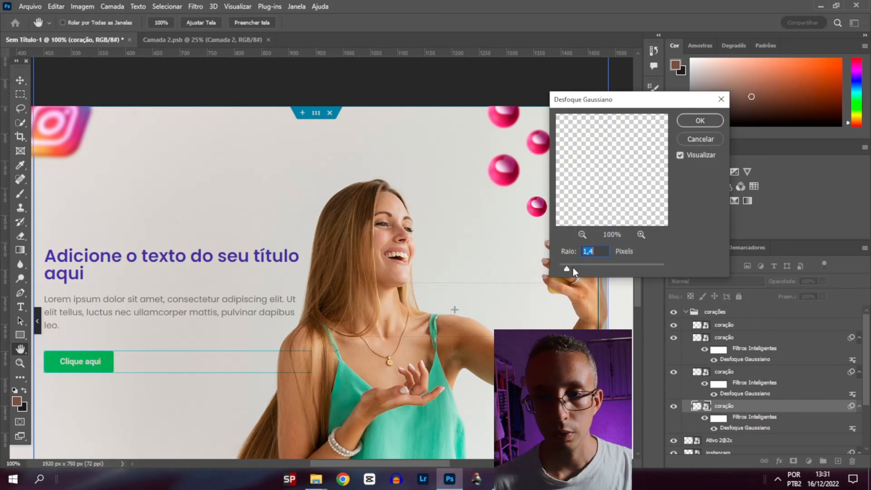
pyautogui.moveTo(572, 267); pyautogui.dragTo(575, 266)
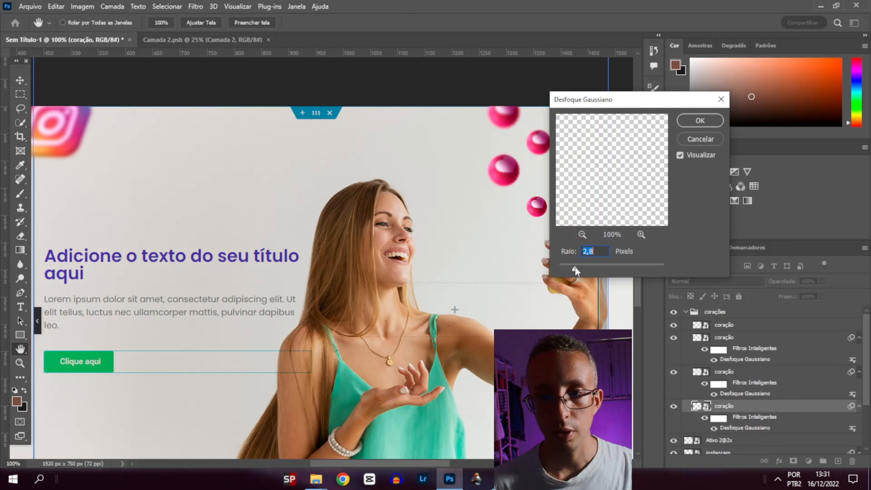
pyautogui.click(712, 121)
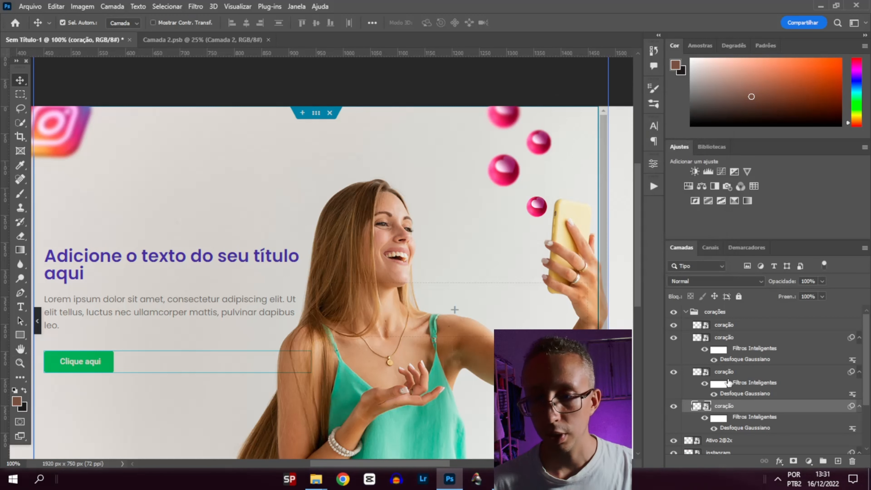
# Set the Gaussian Blur radius of the lower large heart sphere to 2.0 px
pyautogui.doubleClick(745, 393)
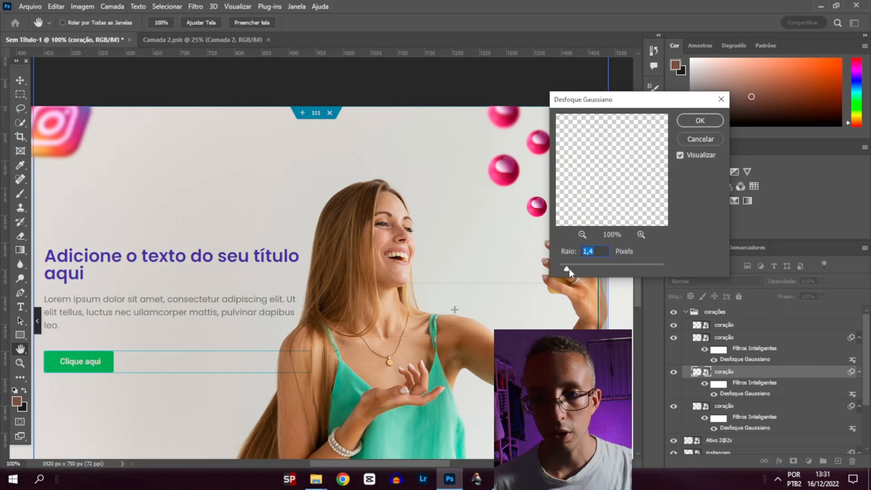
pyautogui.moveTo(572, 269); pyautogui.dragTo(569, 267)
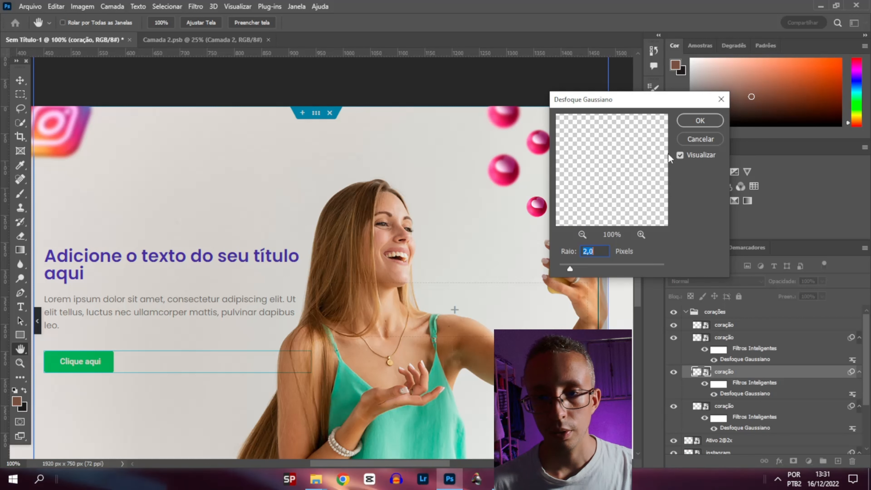
pyautogui.click(698, 123)
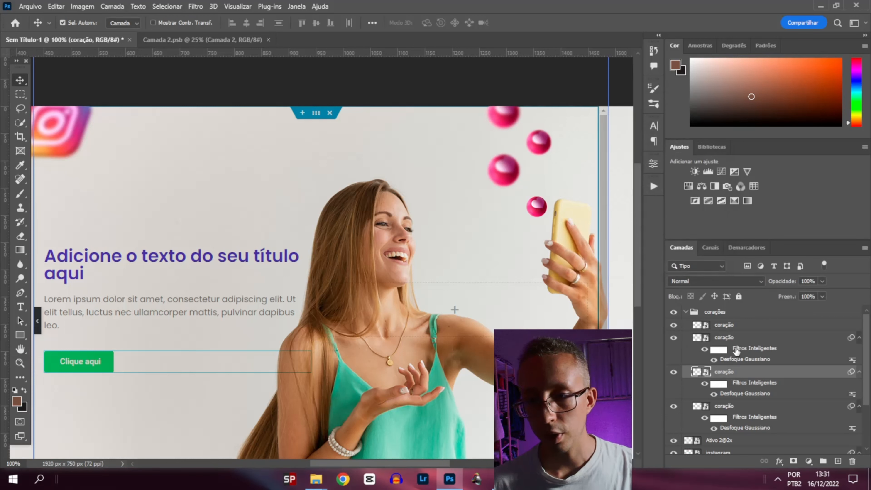
# Set the Gaussian Blur radius of the second coração layer in the corações group to 1,0 pixels
pyautogui.doubleClick(743, 360)
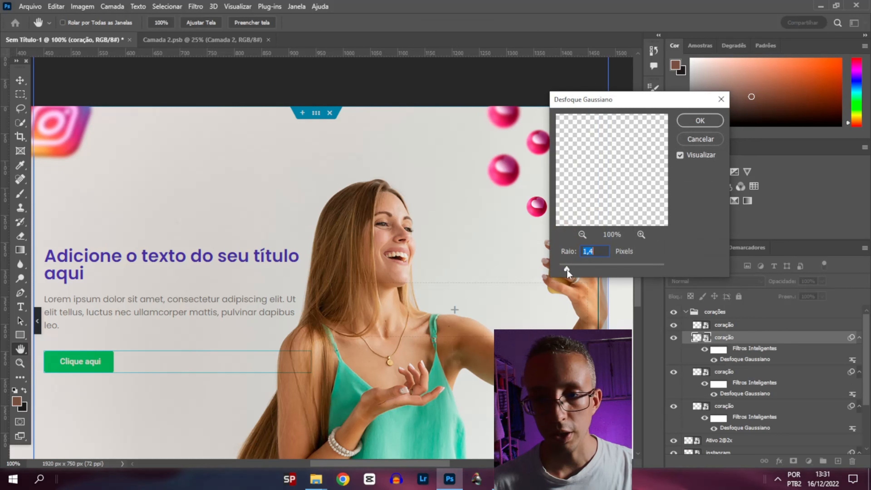
pyautogui.moveTo(565, 269); pyautogui.dragTo(564, 270)
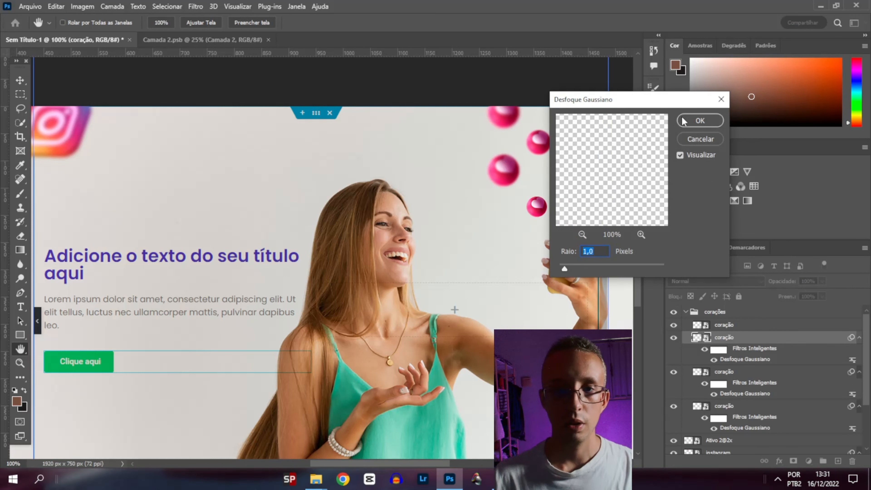
pyautogui.click(699, 120)
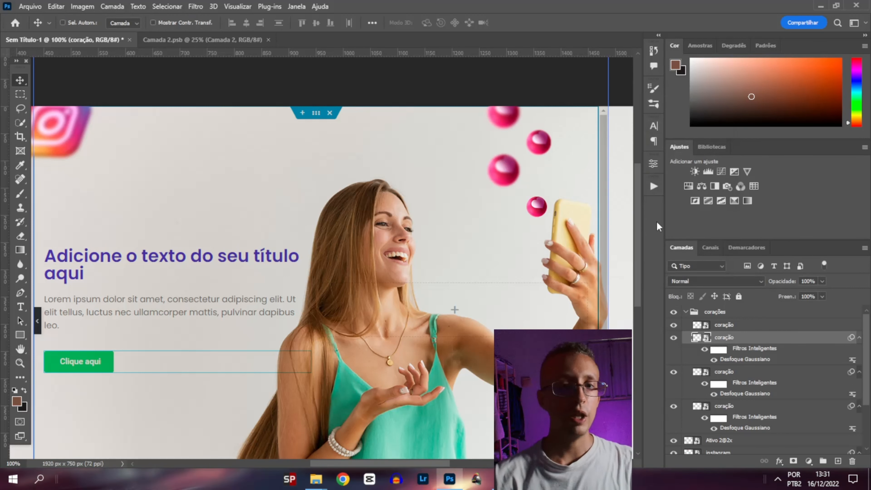
# Collapse the corações group and hide the Camada 1 layer with the page screenshot
pyautogui.hotkey('ctrl', '-')
pyautogui.hotkey('ctrl', '-')
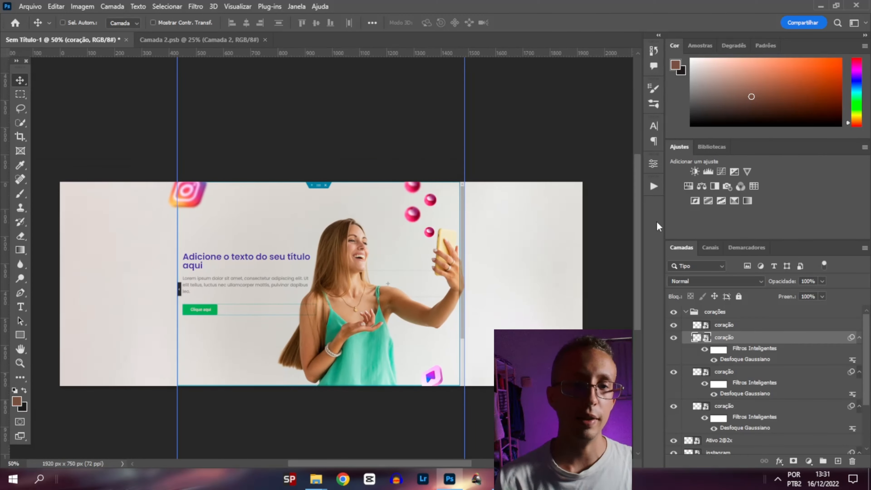
pyautogui.hotkey('ctrl', '+')
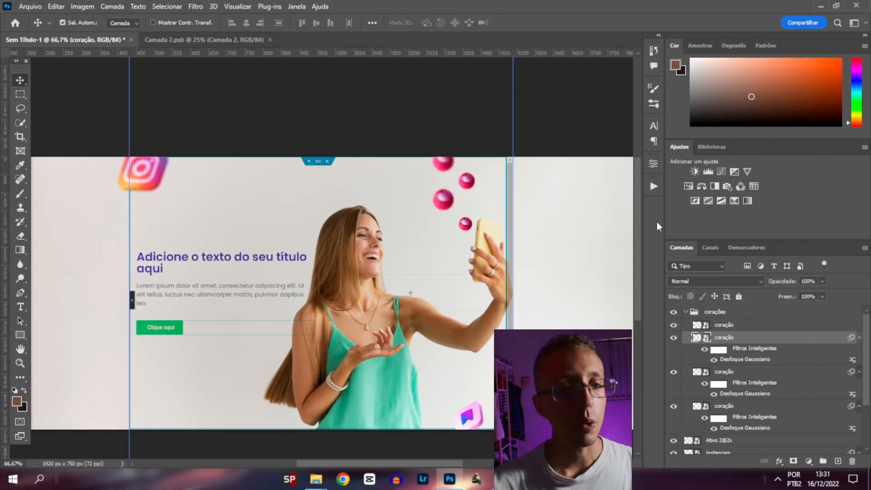
pyautogui.scroll(-3, 390, 253)
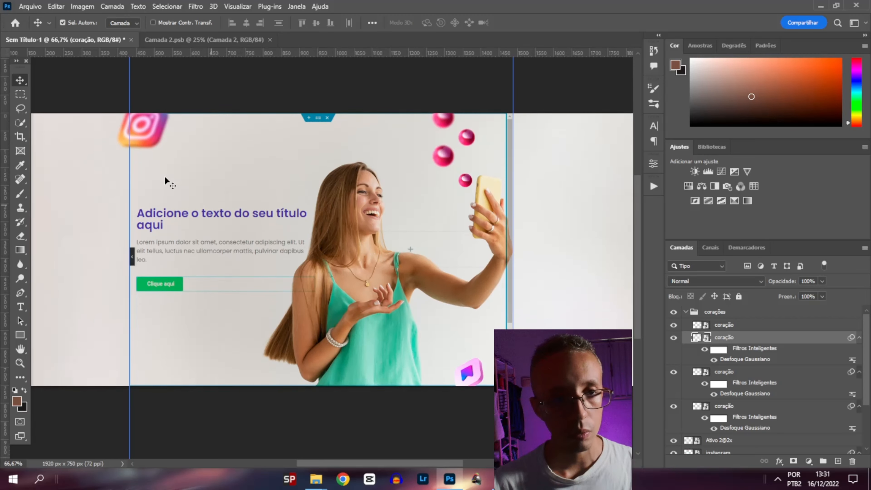
pyautogui.click(687, 313)
pyautogui.click(685, 312)
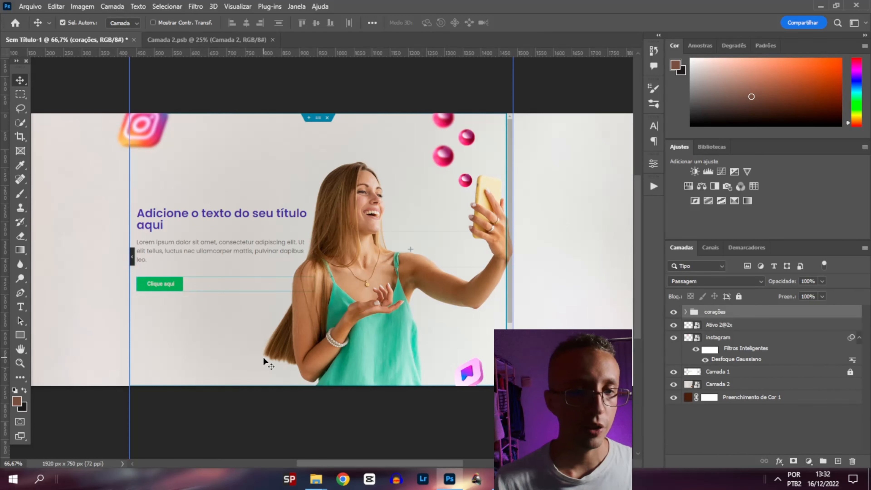
pyautogui.moveTo(416, 463)
pyautogui.mouseDown()
pyautogui.moveTo(390, 462)
pyautogui.moveTo(402, 465)
pyautogui.mouseUp()
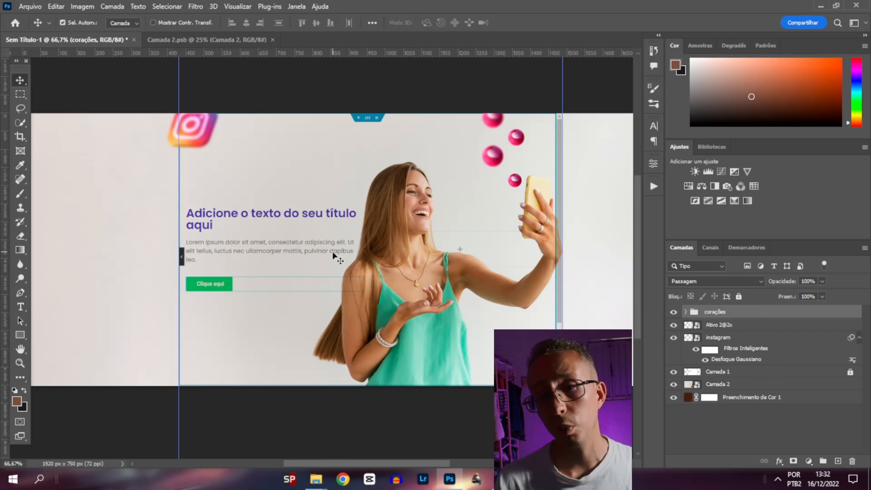
pyautogui.click(674, 371)
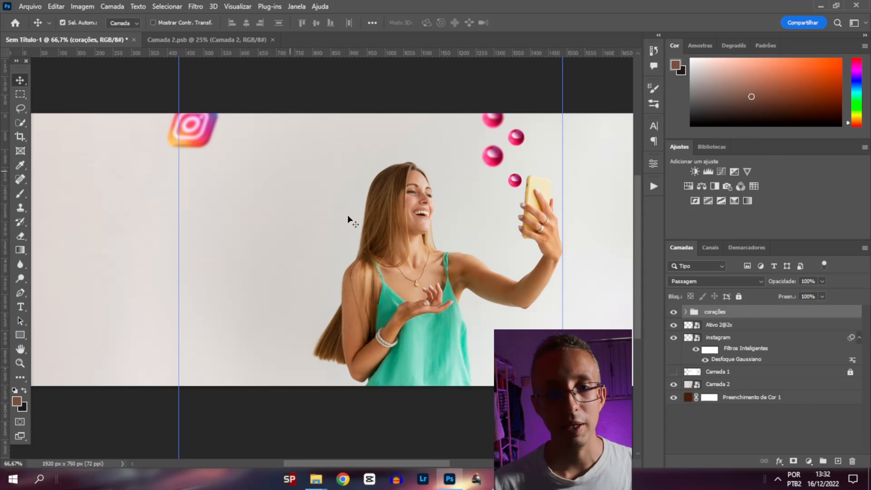
# Switch to the Elementor page in Chrome and replace the title text with "Curso de influenciadores digitais"
pyautogui.hotkey('alt', 'Tab')
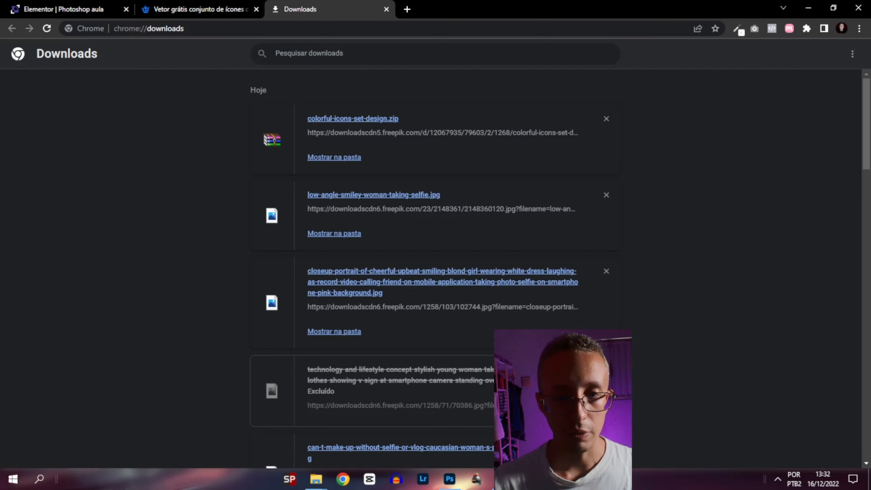
pyautogui.click(93, 9)
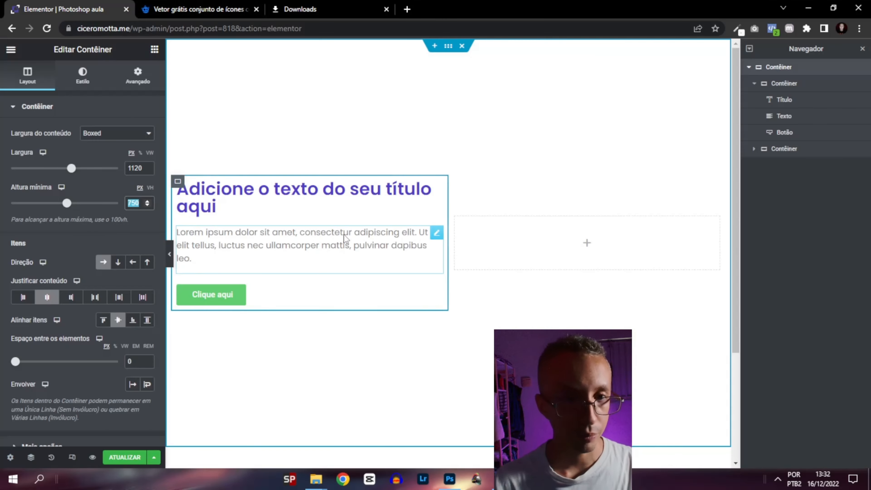
pyautogui.click(438, 186)
pyautogui.tripleClick(56, 144)
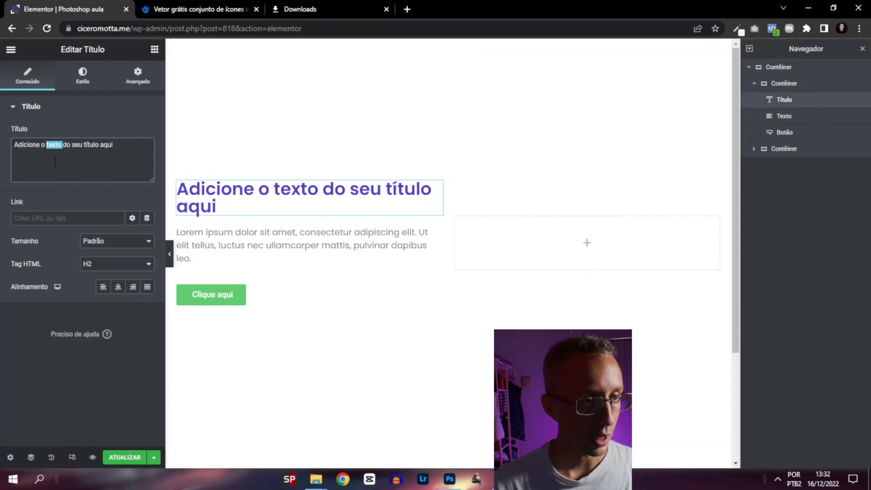
pyautogui.write('Curs')
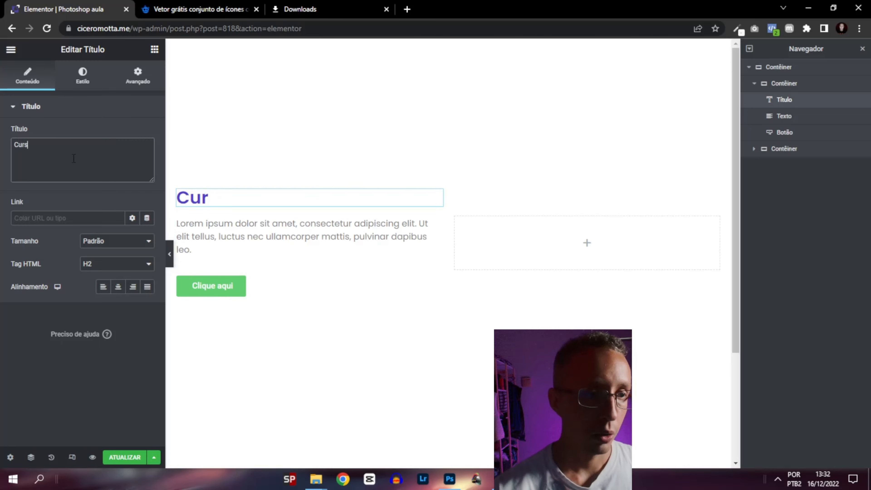
pyautogui.write('o de in')
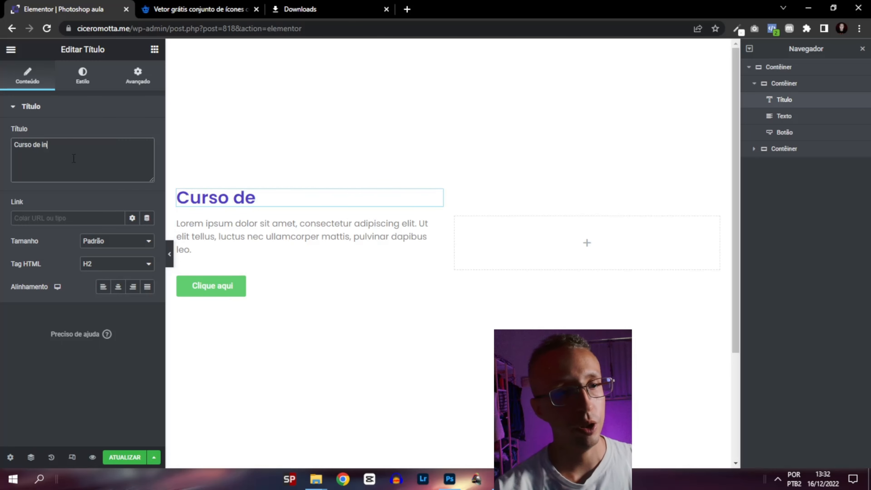
pyautogui.write('fluenciado')
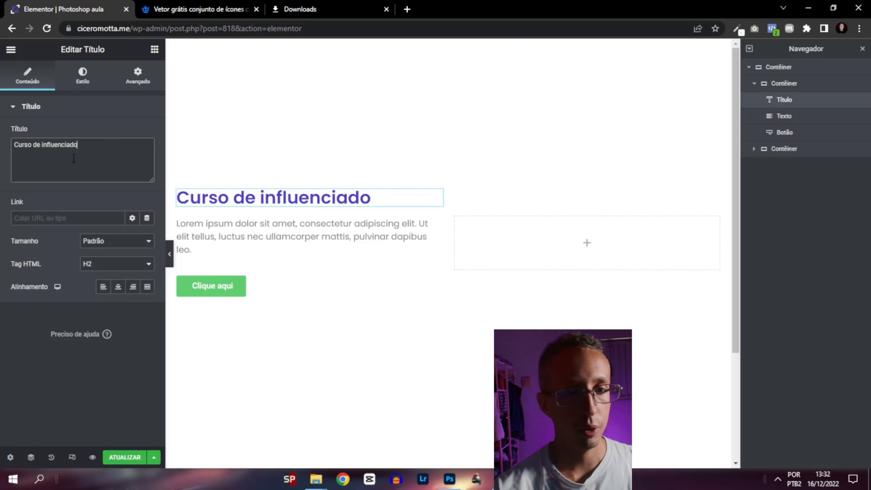
pyautogui.write('res digit')
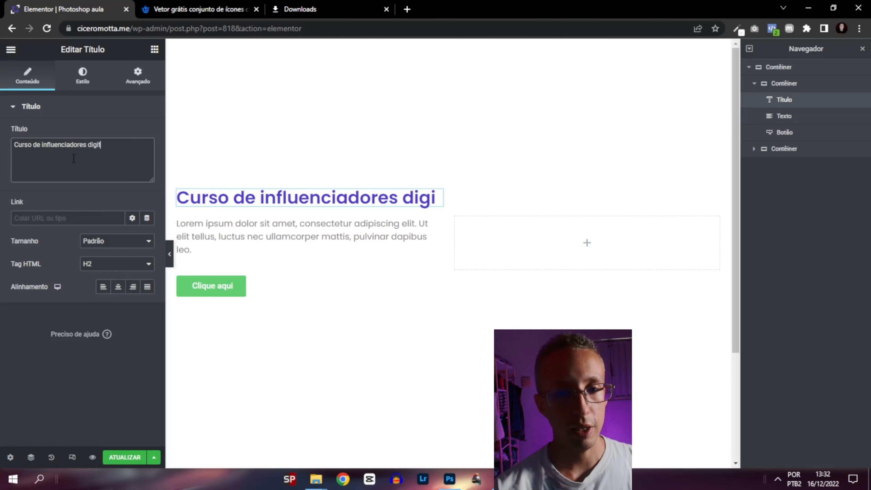
pyautogui.write('ais')
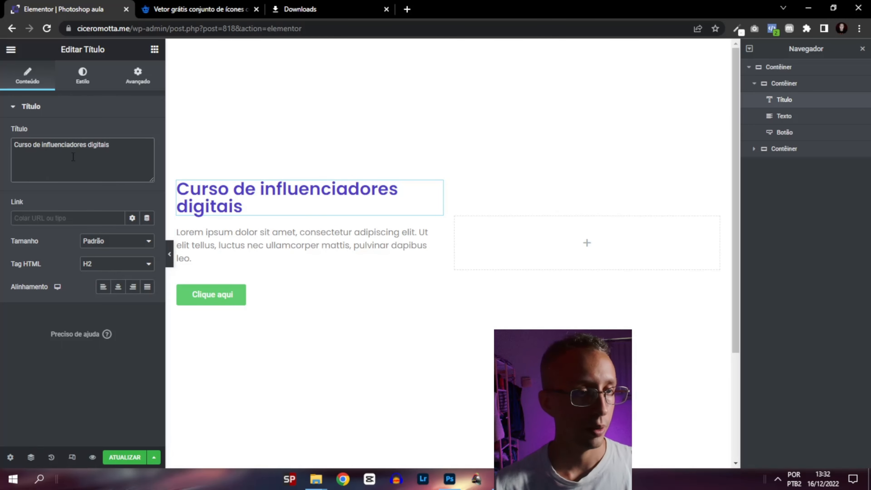
# Set the title's typography to a 45 px size, 0 px letter spacing and 50 px line height
pyautogui.click(83, 75)
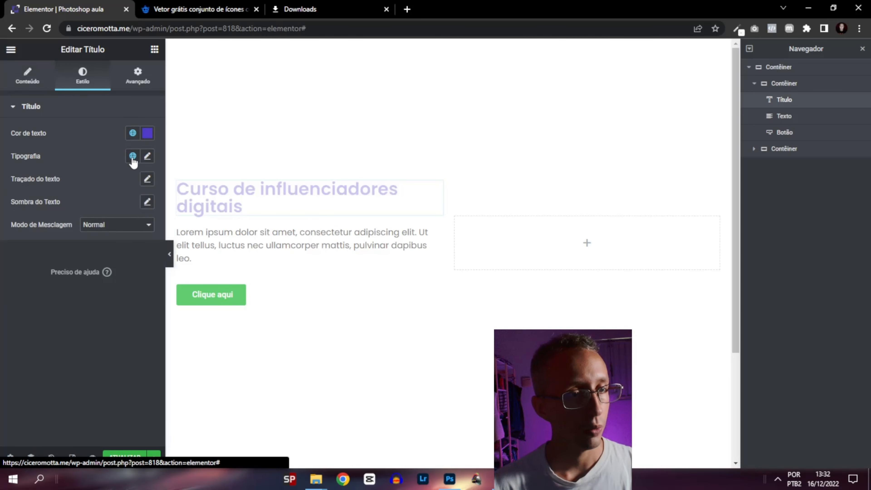
pyautogui.click(146, 157)
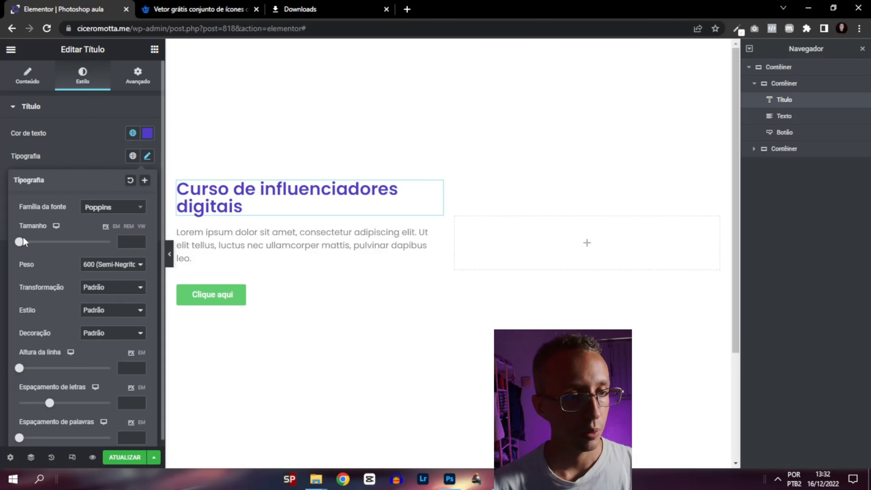
pyautogui.moveTo(19, 241); pyautogui.dragTo(46, 250)
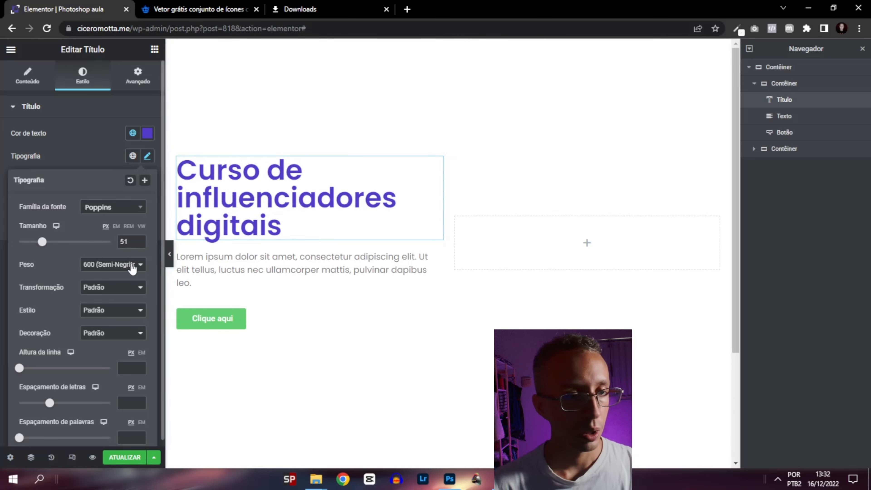
pyautogui.rightClick(137, 245)
pyautogui.click(134, 241)
pyautogui.doubleClick(133, 240)
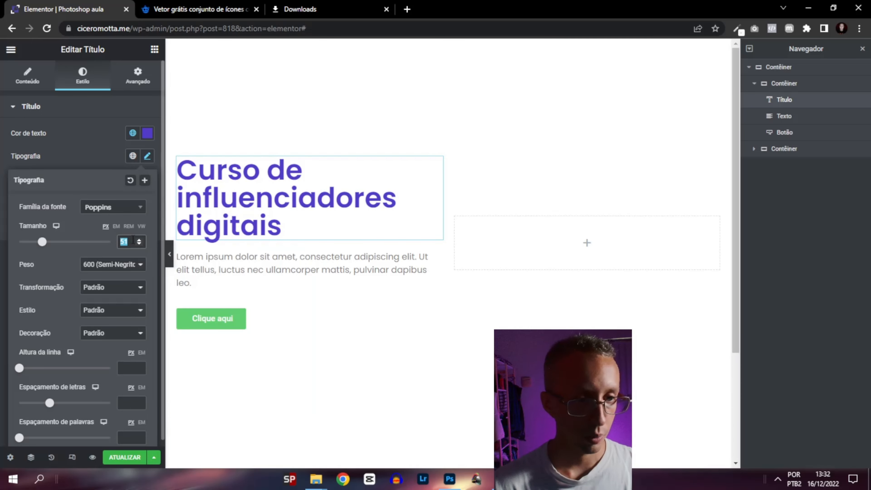
pyautogui.write('45')
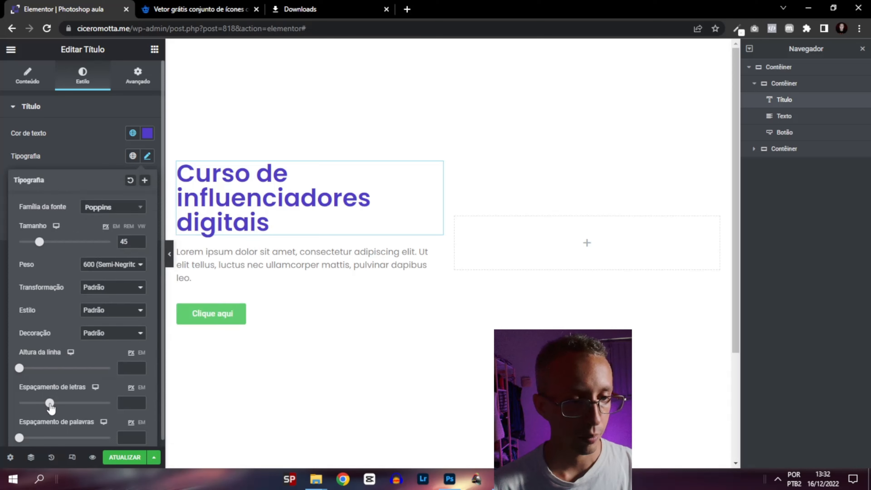
pyautogui.moveTo(50, 403); pyautogui.dragTo(50, 408)
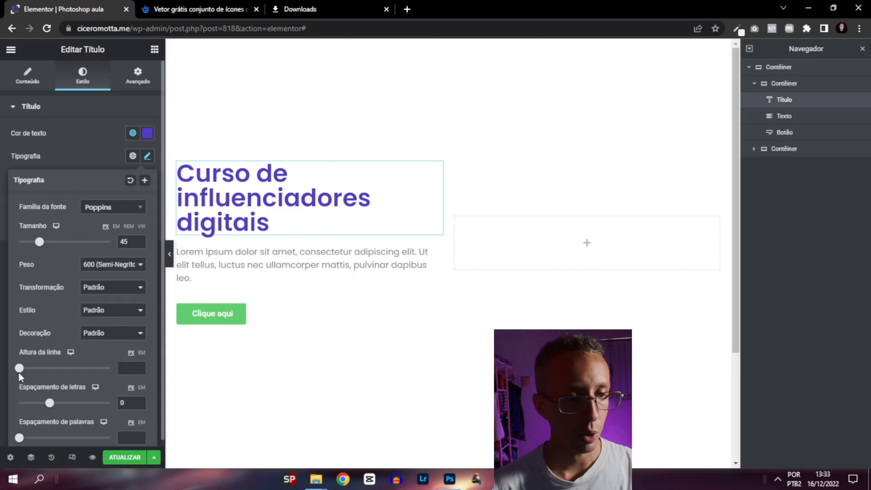
pyautogui.moveTo(19, 368); pyautogui.dragTo(67, 384)
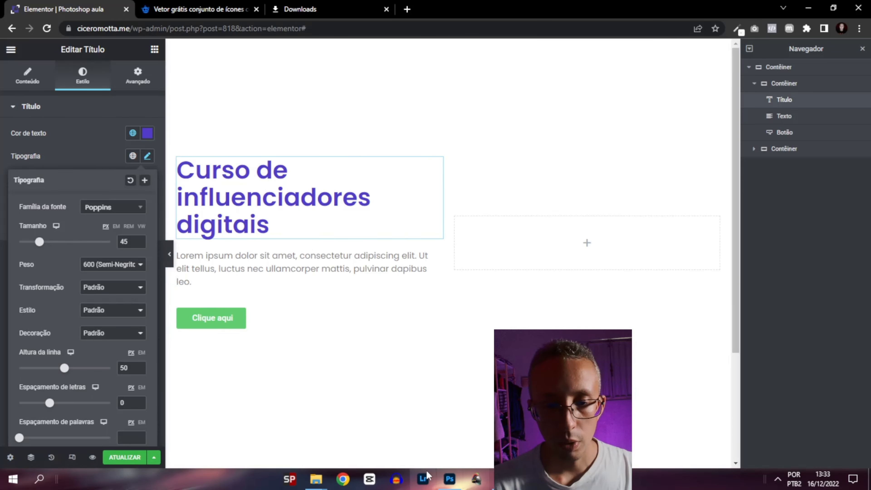
# Switch to the banner document in Photoshop
pyautogui.click(450, 478)
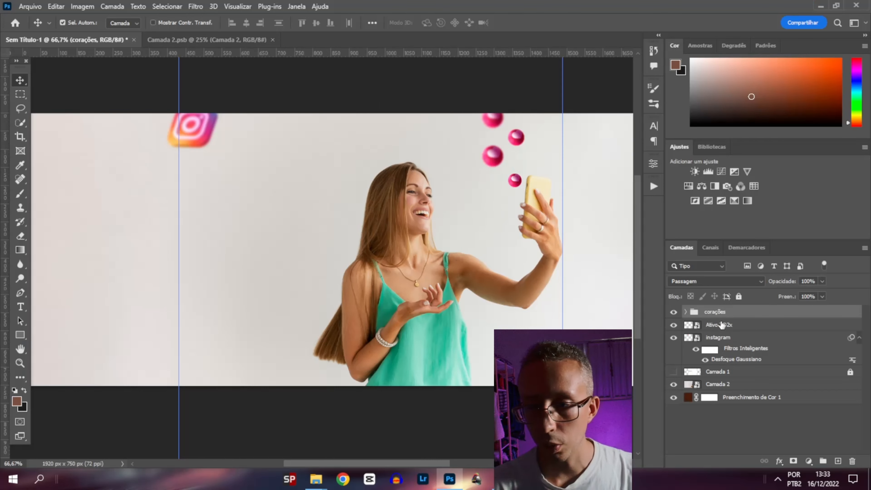
pyautogui.click(808, 461)
pyautogui.click(823, 270)
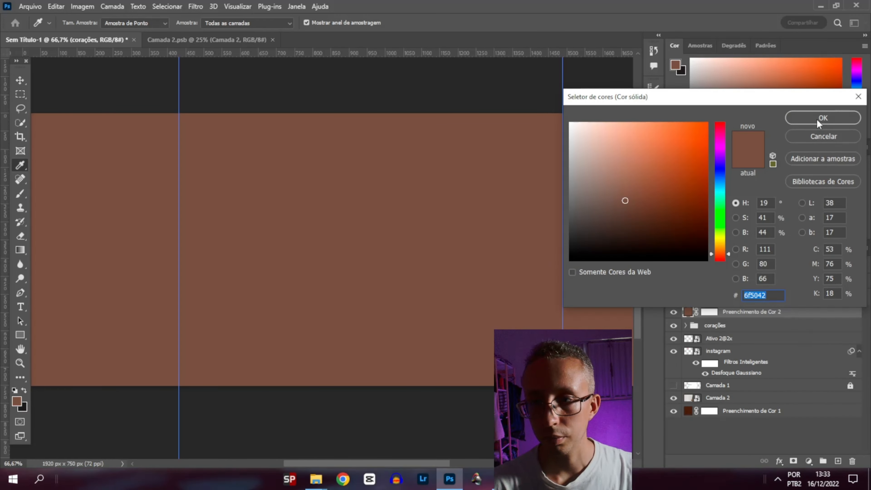
pyautogui.press('Escape')
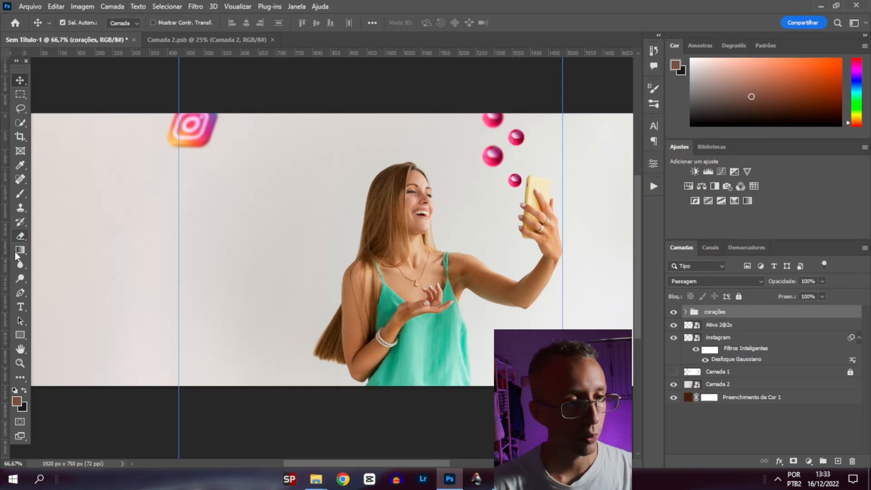
# Draw a rectangle about 95 × 89 px beside the woman and fill it with 890a33 sampled from a pink sphere, copying the hex code
pyautogui.click(20, 338)
pyautogui.moveTo(215, 221); pyautogui.dragTo(250, 253)
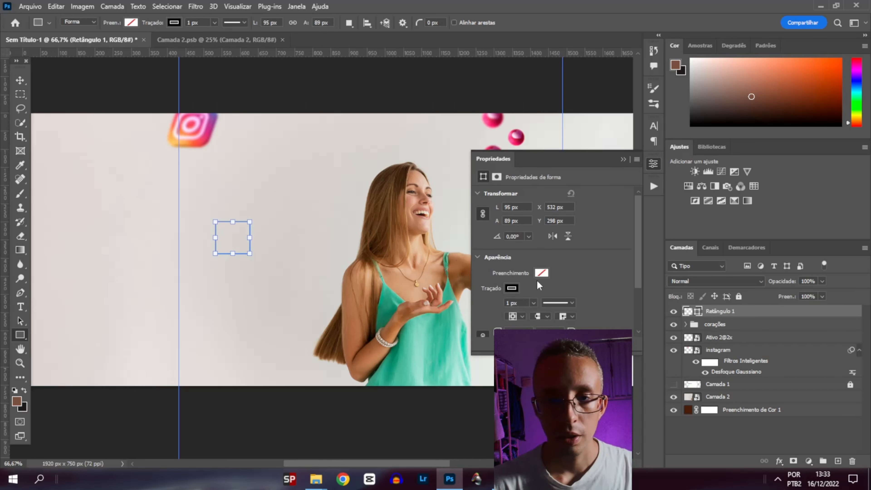
pyautogui.click(541, 272)
pyautogui.click(619, 281)
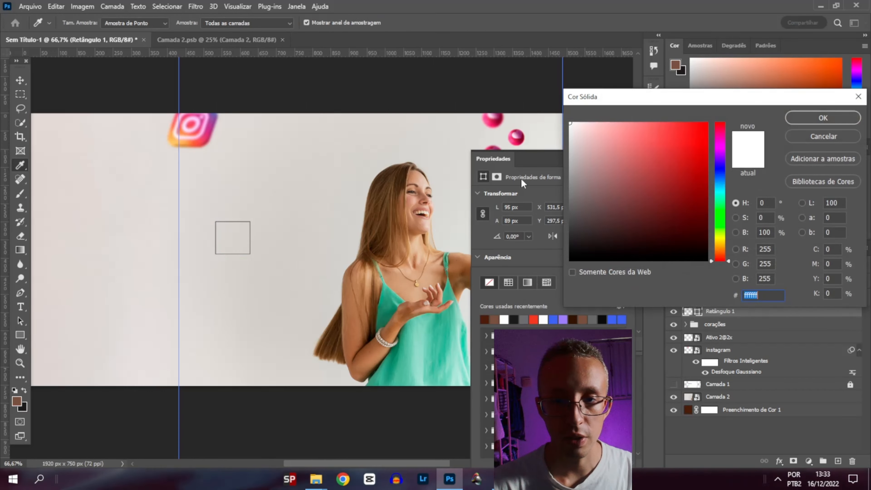
pyautogui.click(518, 141)
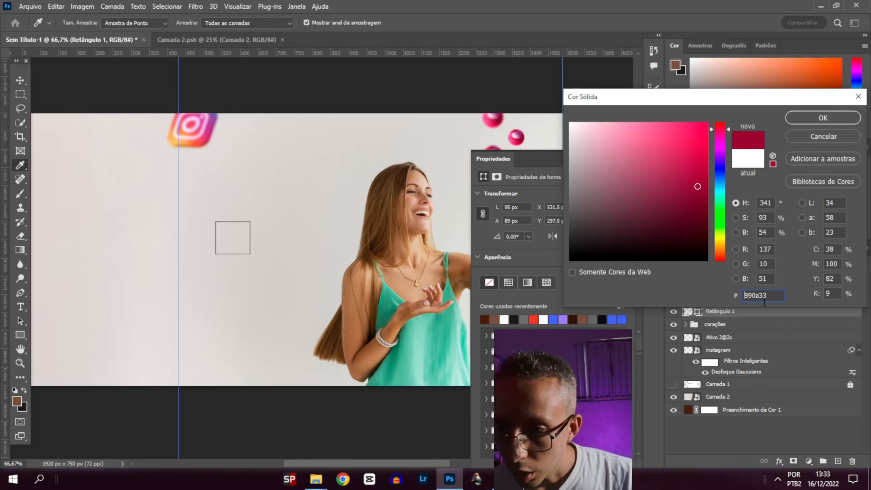
pyautogui.doubleClick(762, 296)
pyautogui.hotkey('ctrl', 'c')
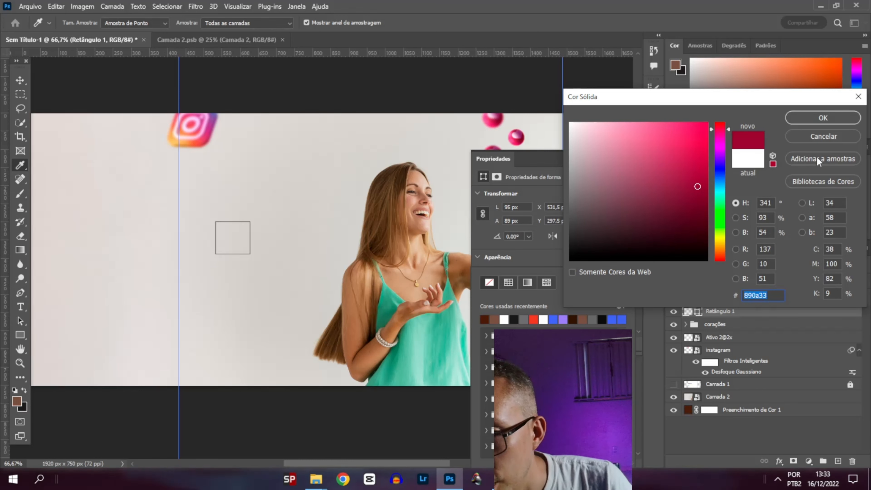
pyautogui.click(822, 118)
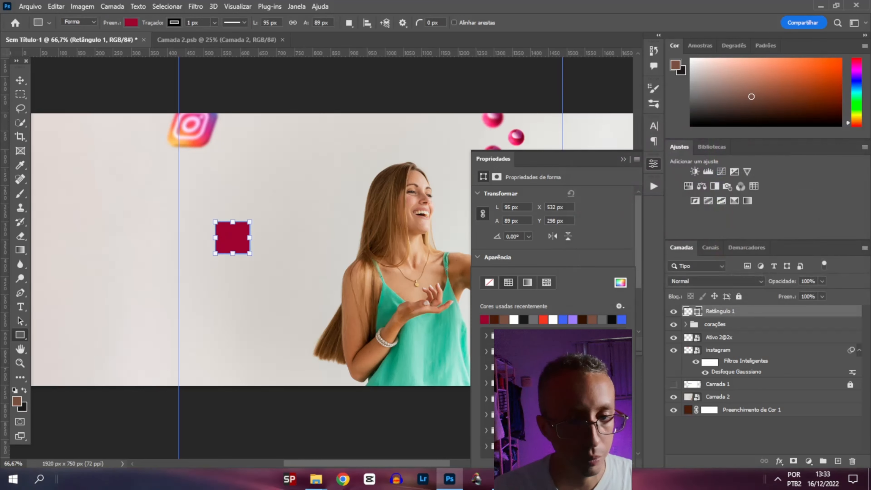
# Switch to Elementor in Chrome, set the title's text color to the copied 890a33, and collapse the editing panel
pyautogui.hotkey('alt', 'Tab')
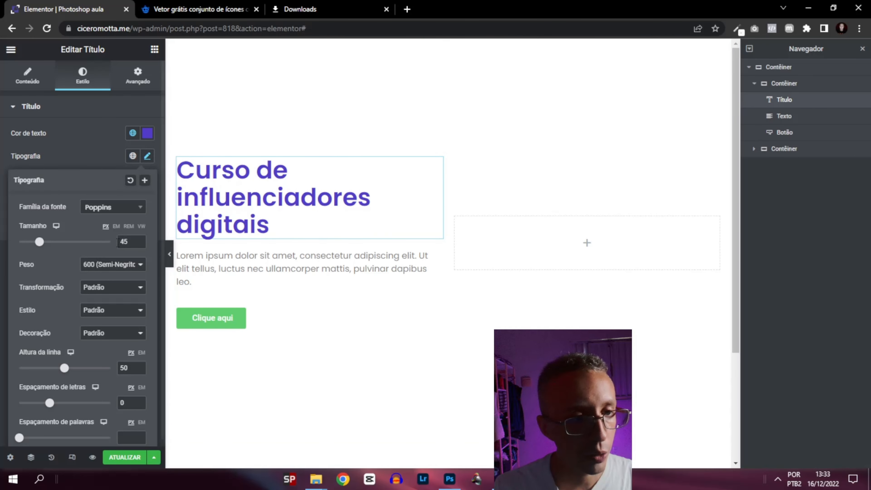
pyautogui.click(147, 133)
pyautogui.click(147, 133)
pyautogui.click(148, 134)
pyautogui.hotkey('ctrl', 'v')
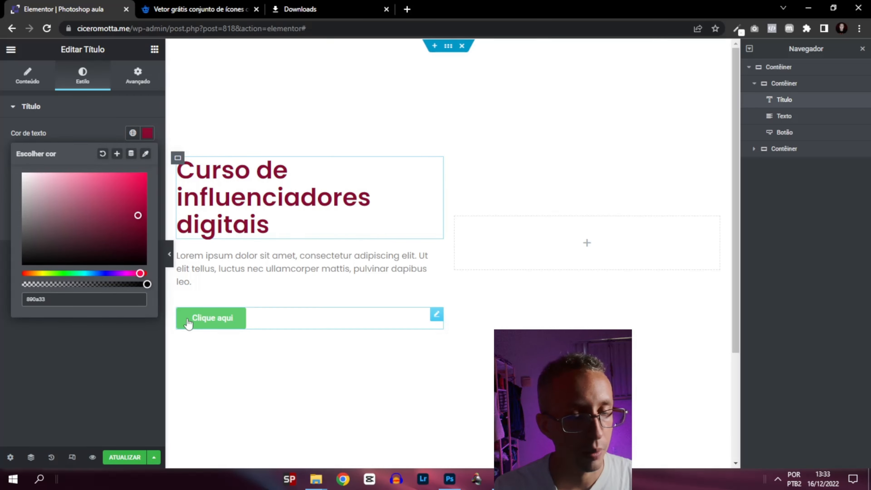
pyautogui.click(132, 340)
pyautogui.click(172, 259)
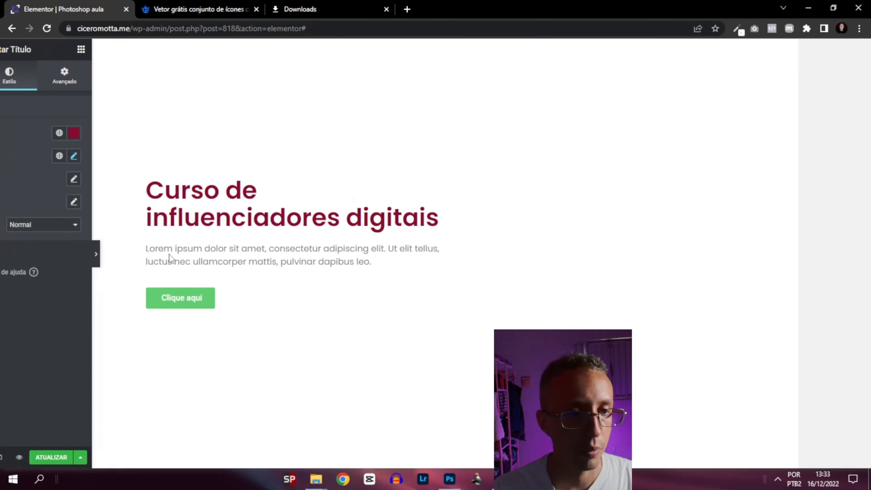
# Switch to Photoshop and sample the brighter pink e0447b from the small sphere beside the phone as the rectangle's fill color
pyautogui.click(3, 250)
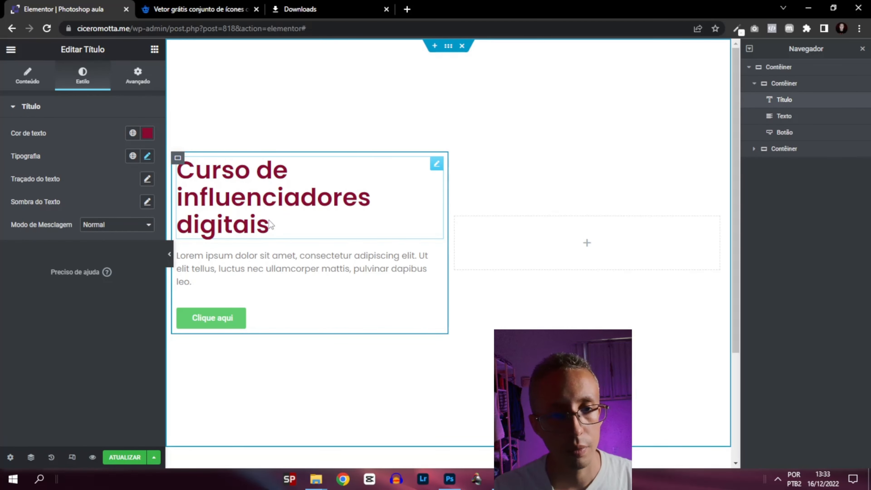
pyautogui.hotkey('alt', 'Tab')
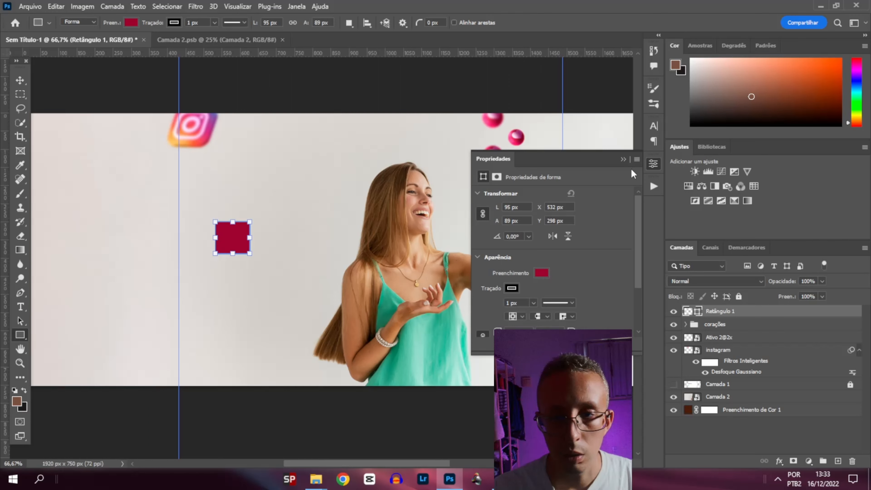
pyautogui.click(623, 159)
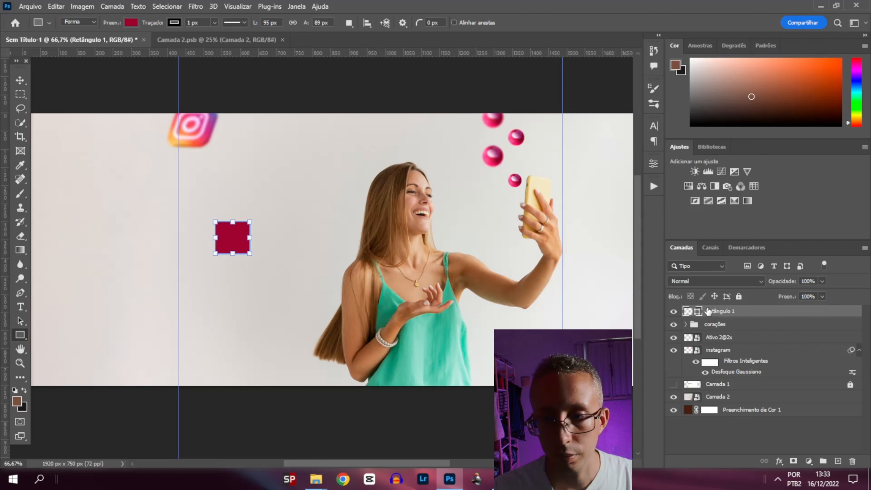
pyautogui.doubleClick(692, 312)
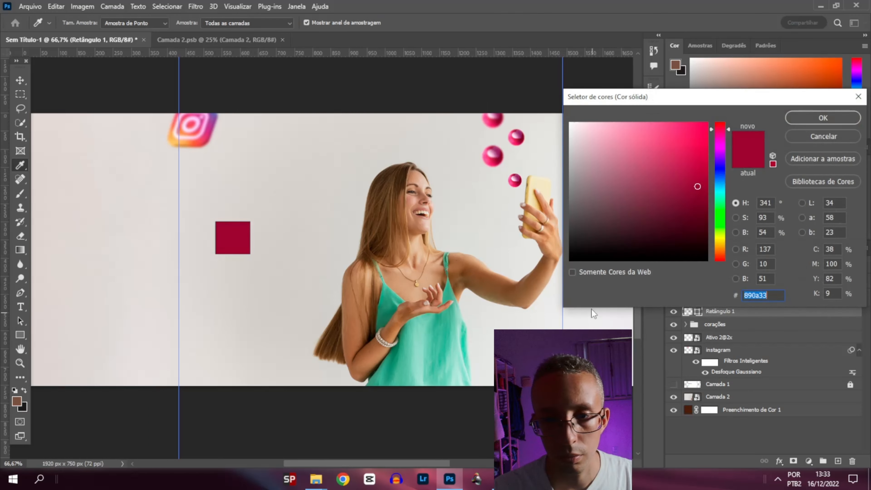
pyautogui.click(513, 182)
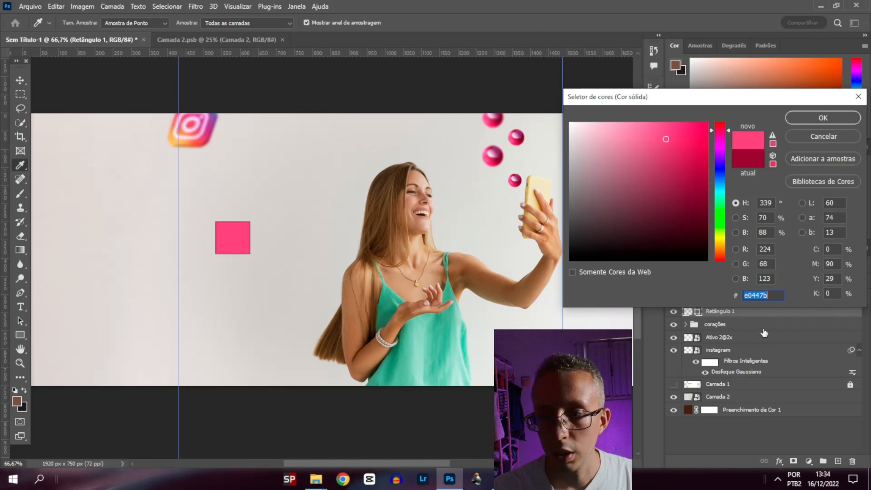
# Switch to Elementor in Chrome and set the title's text color to e0447b
pyautogui.hotkey('alt', 'Tab')
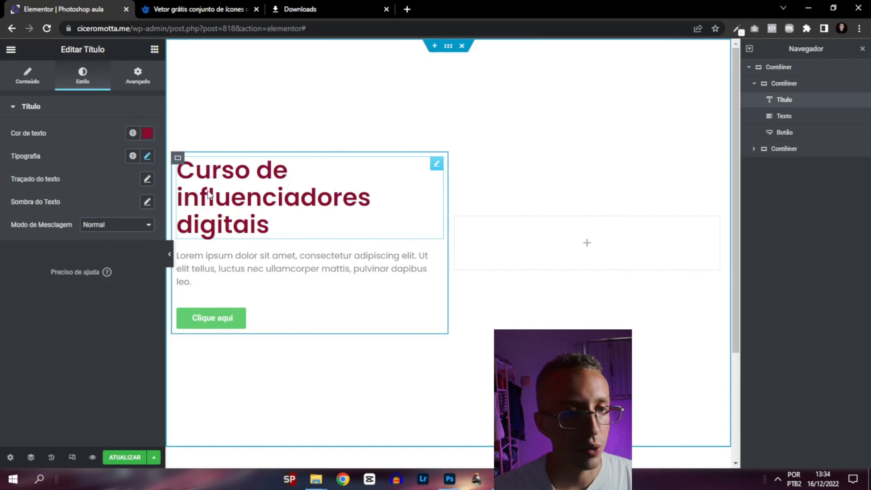
pyautogui.click(148, 132)
pyautogui.write('e0447b')
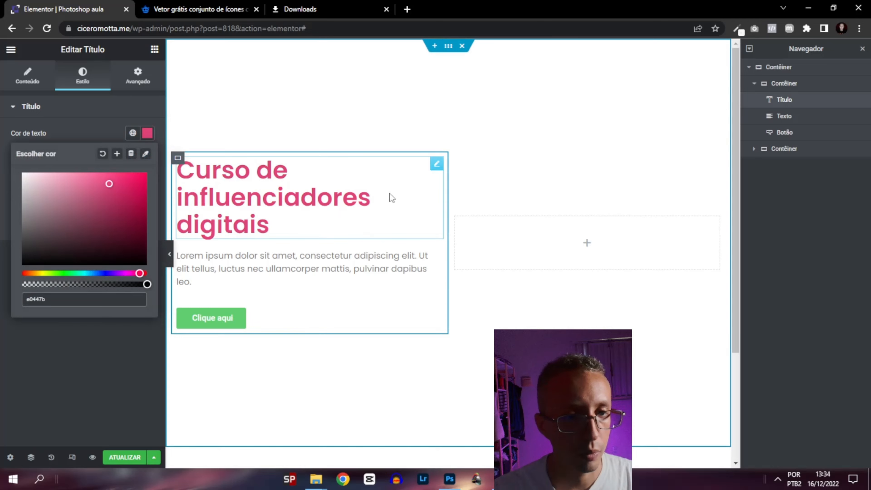
# Set the text color of the Lorem ipsum paragraph to 131313
pyautogui.click(411, 266)
pyautogui.click(83, 76)
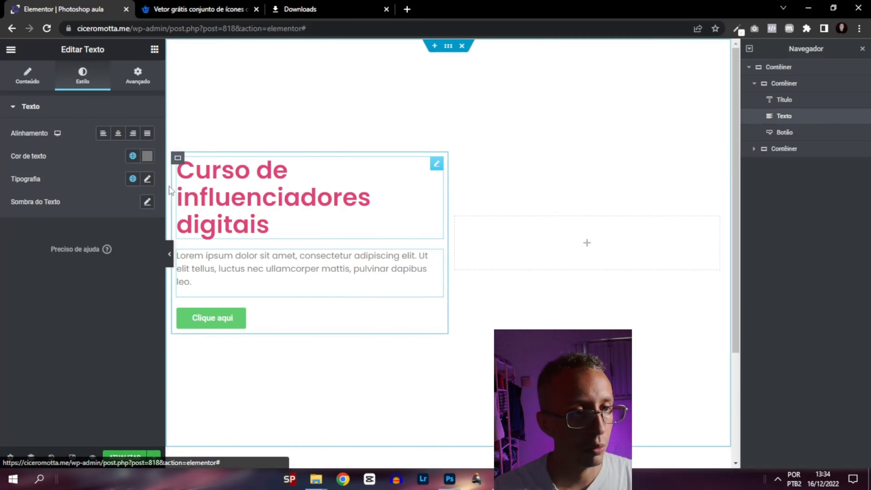
pyautogui.click(147, 156)
pyautogui.write('13131')
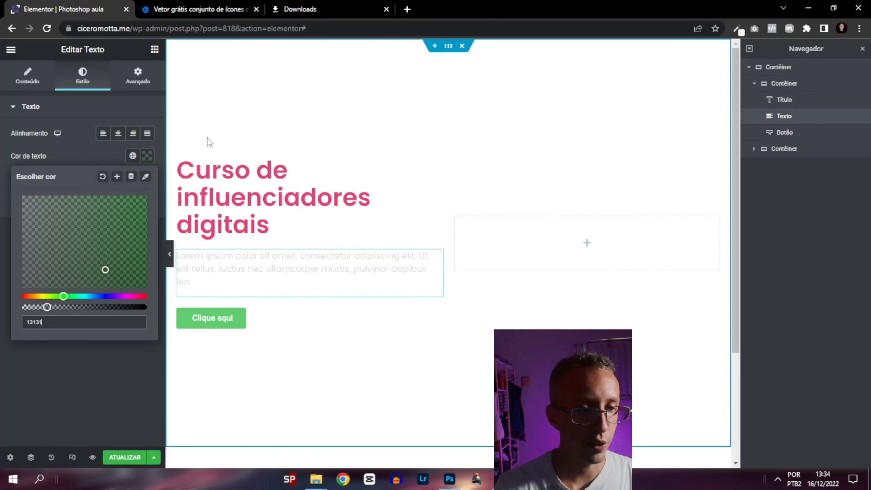
pyautogui.write('313')
pyautogui.press('BackSpace')
pyautogui.press('BackSpace')
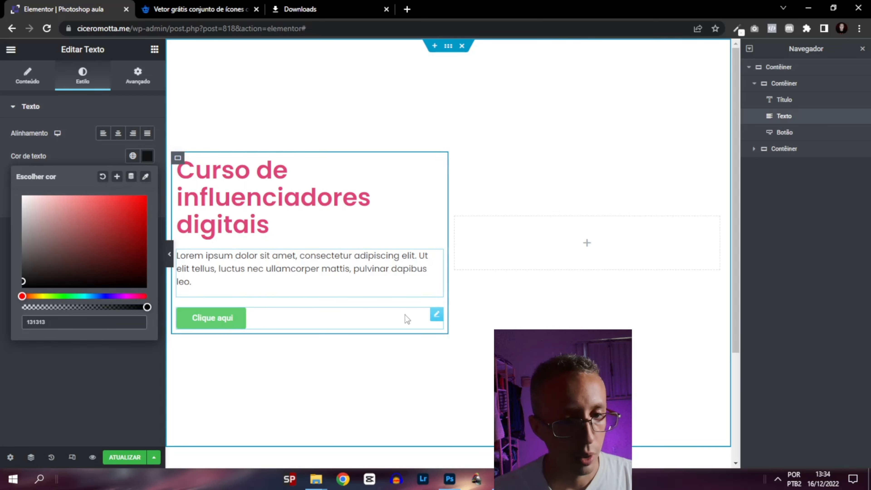
# Set the size of the "Clique aqui" button to Médio, trying Grande first
pyautogui.click(436, 314)
pyautogui.click(122, 246)
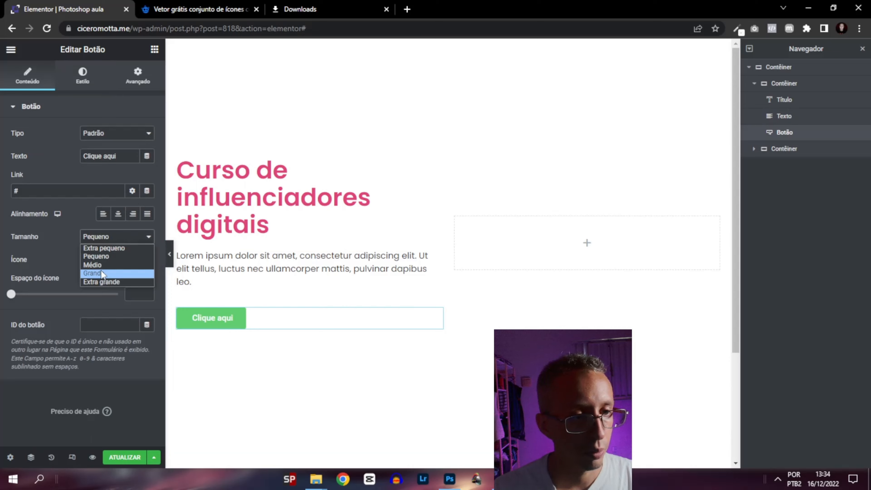
pyautogui.click(101, 271)
pyautogui.click(116, 236)
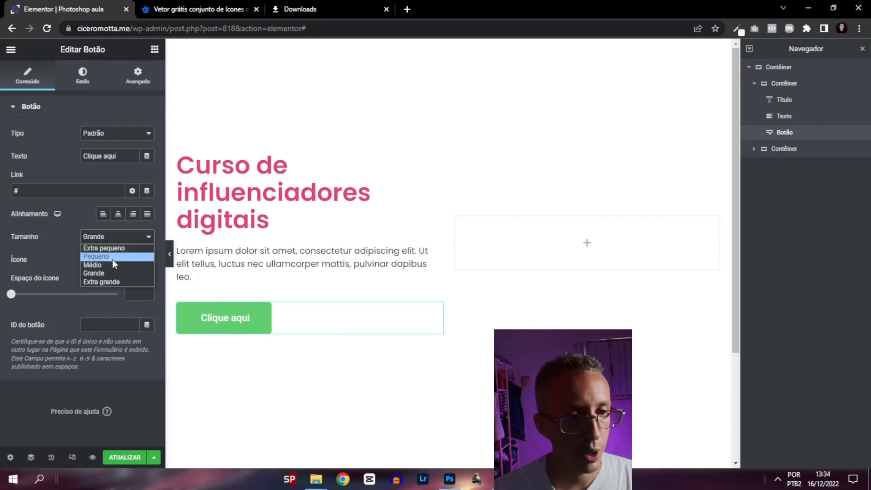
pyautogui.click(110, 265)
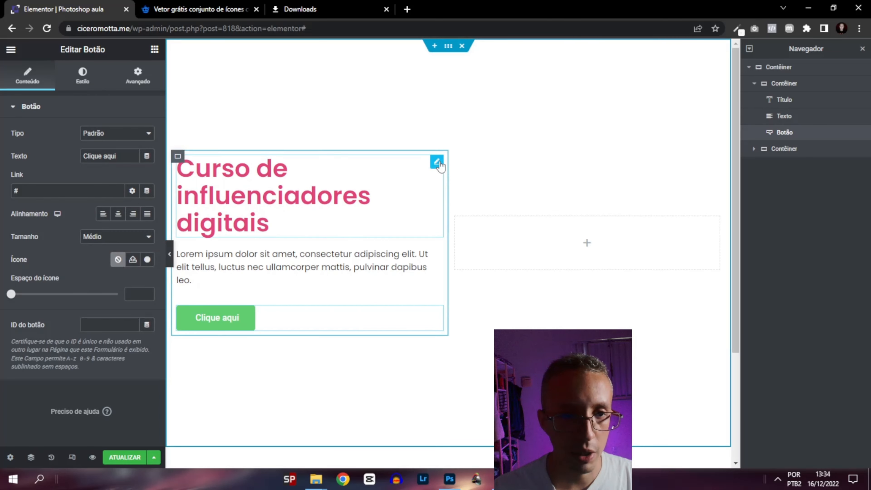
# Set the button's background color to e0447b and preview the section with the editing panel collapsed, restoring the panel after the check
pyautogui.click(322, 214)
pyautogui.click(82, 76)
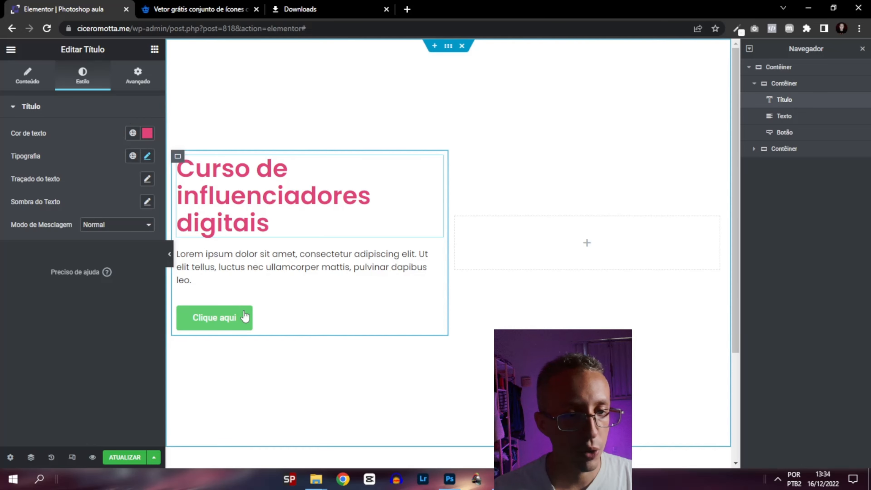
pyautogui.click(435, 316)
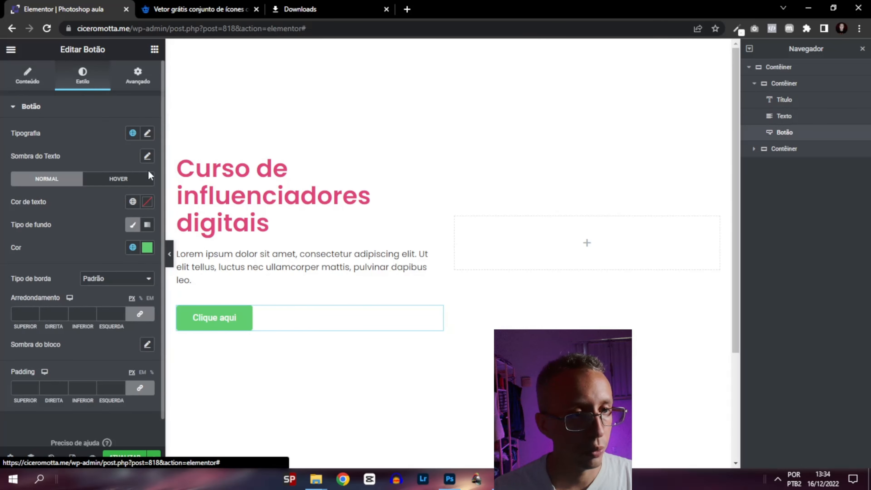
pyautogui.click(147, 247)
pyautogui.write('e0447b')
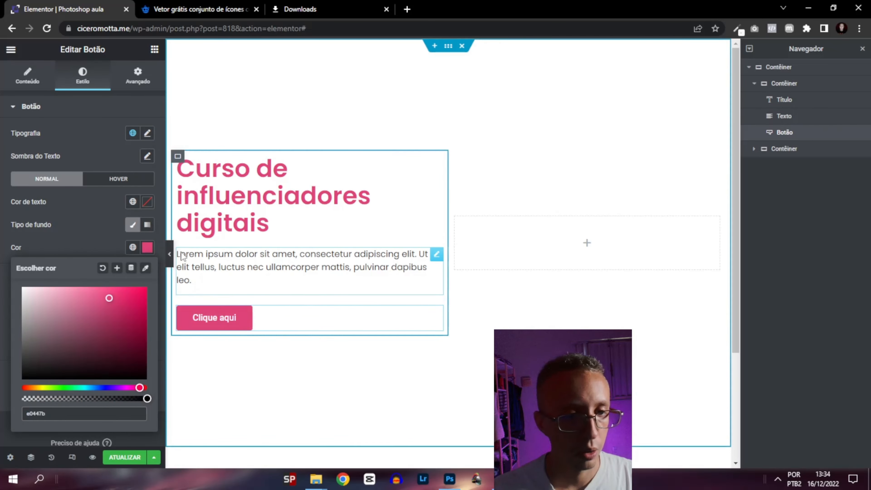
pyautogui.click(170, 254)
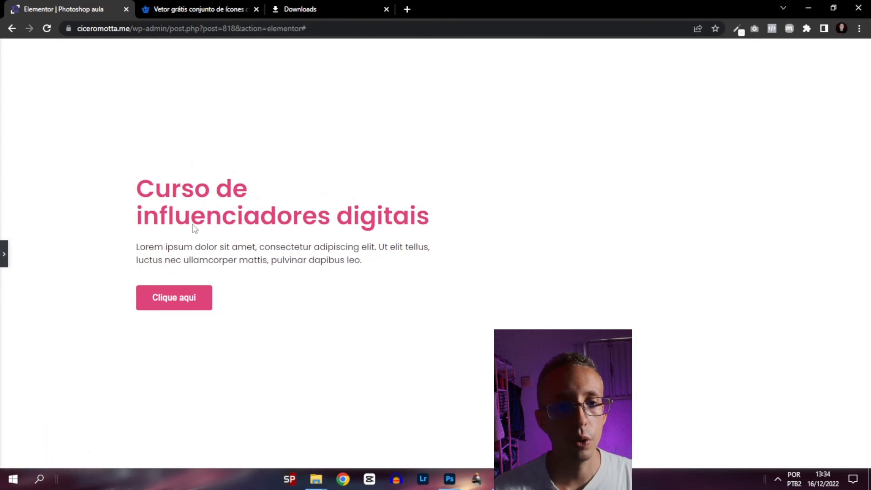
pyautogui.click(4, 261)
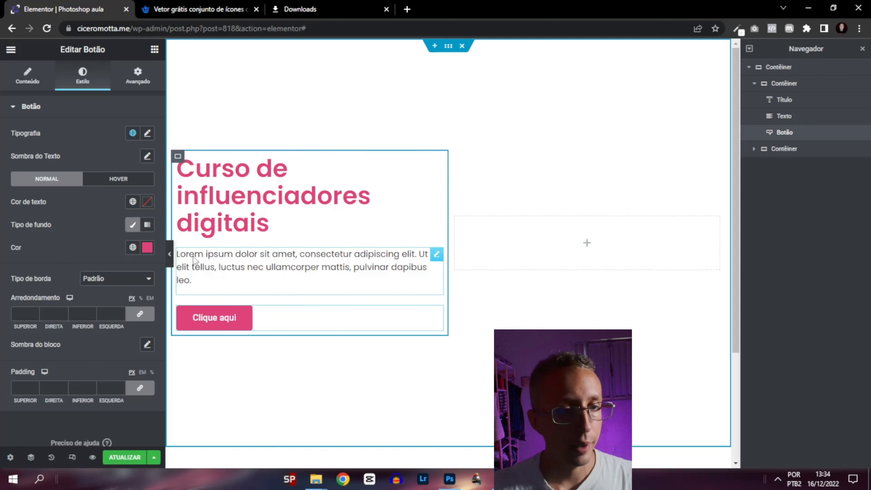
# Capture a screenshot of the Elementor page area between the editing panel and the navigator, copying it to the clipboard
pyautogui.press('Print')
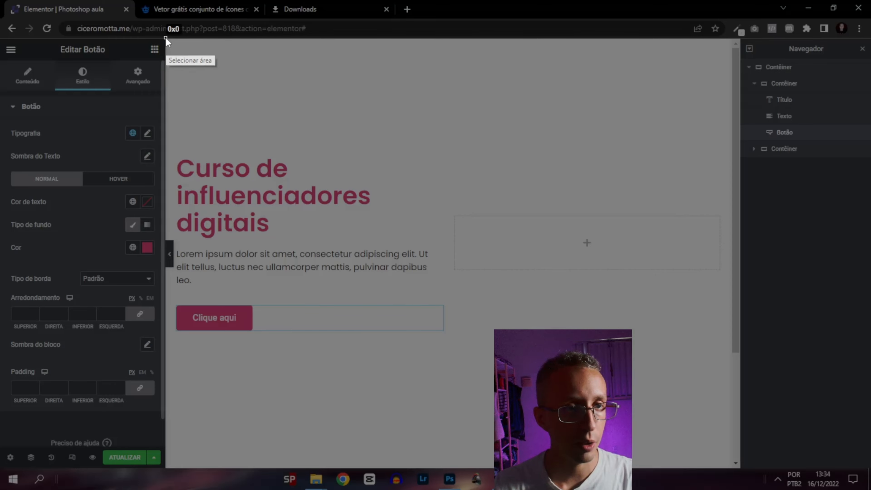
pyautogui.moveTo(166, 37); pyautogui.dragTo(739, 470)
pyautogui.hotkey('ctrl', 'c')
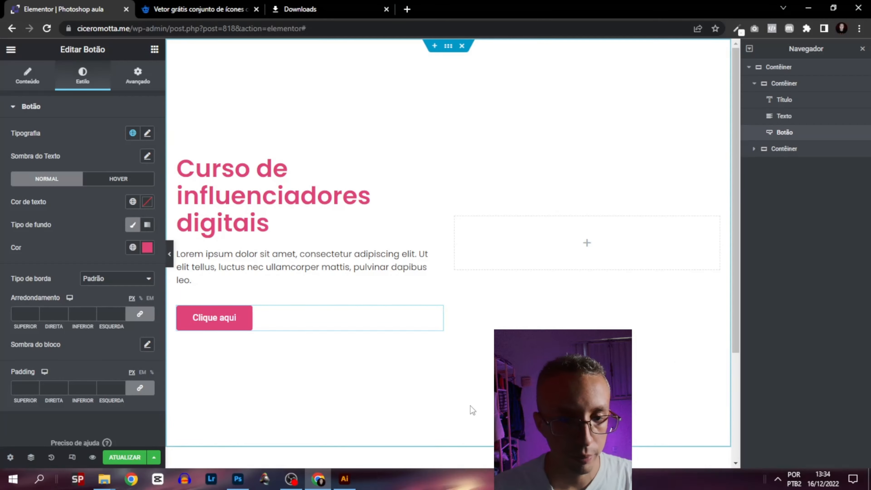
# Close the Lightroom window and return to the banner document in Photoshop
pyautogui.hotkey('alt', 'Tab')
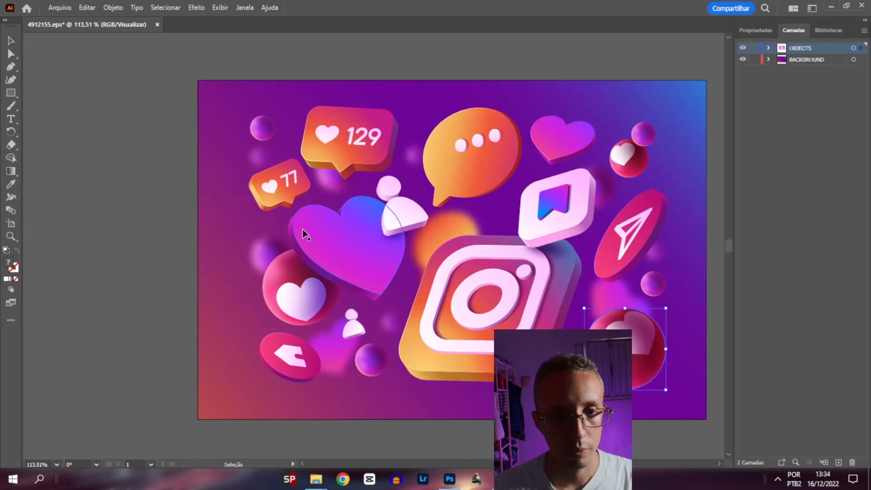
pyautogui.hotkey('ctrl', 'w')
pyautogui.click(538, 253)
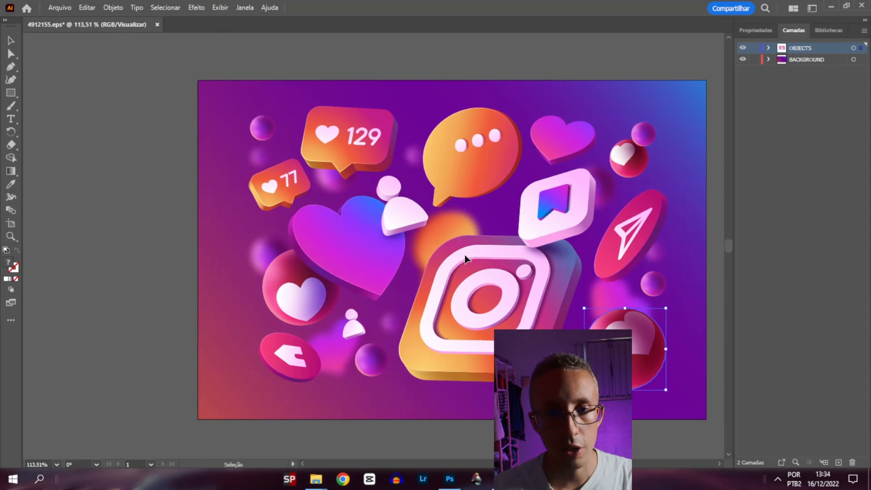
pyautogui.hotkey('alt', 'Tab')
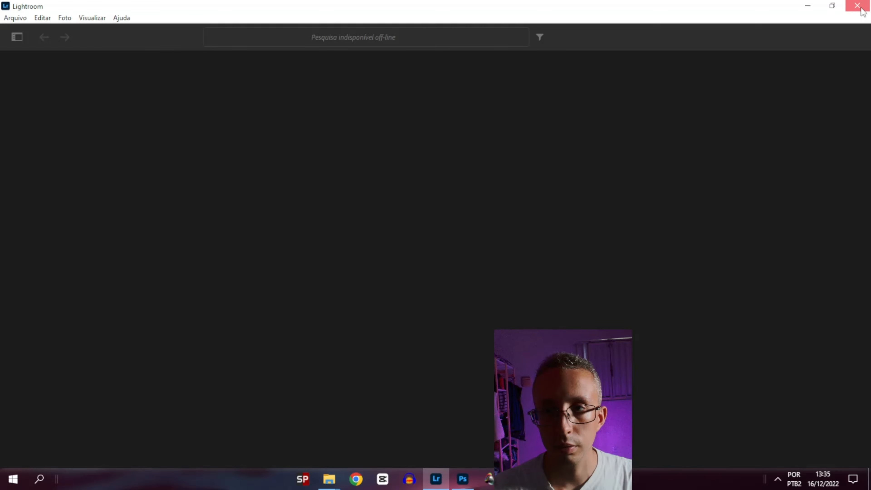
pyautogui.click(857, 6)
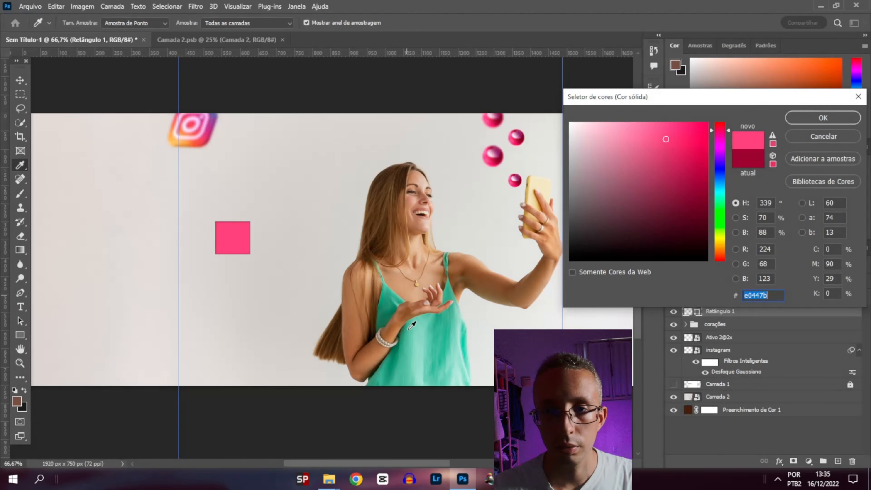
# Discard the pending fill color change and delete the color sample rectangle beside the woman
pyautogui.click(795, 136)
pyautogui.click(21, 81)
pyautogui.click(252, 228)
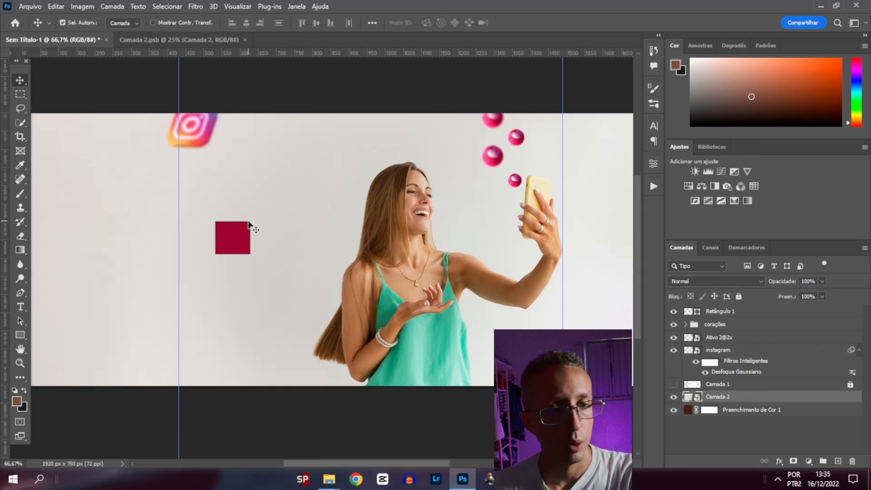
pyautogui.click(243, 233)
pyautogui.press('Delete')
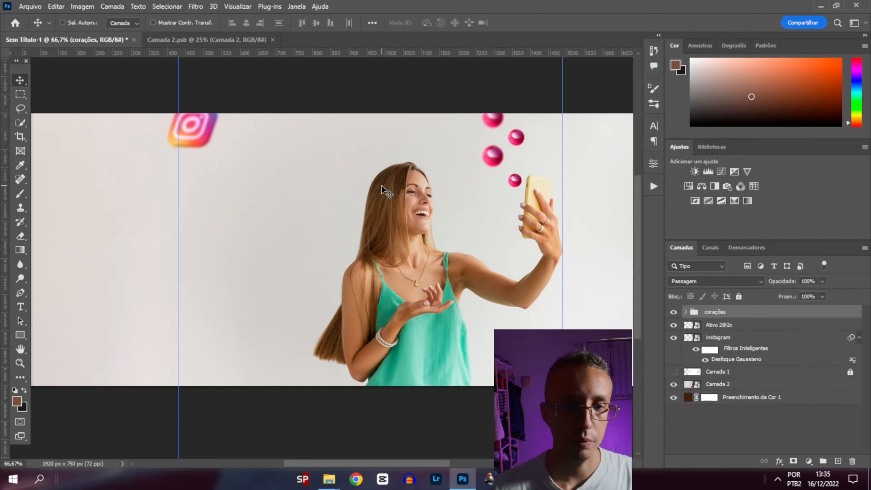
# Paste the captured page into the banner document and place its layer directly above Camada 2
pyautogui.scroll(2, 384, 190)
pyautogui.scroll(-4, 384, 190)
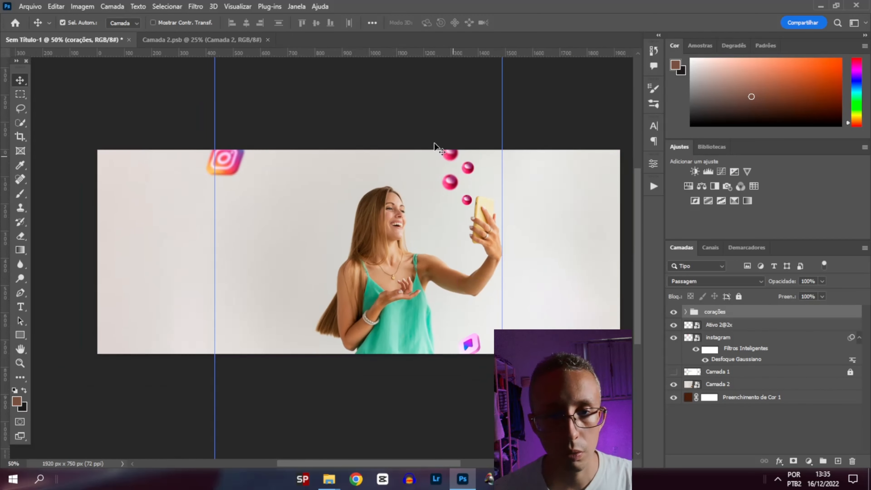
pyautogui.hotkey('ctrl', 'v')
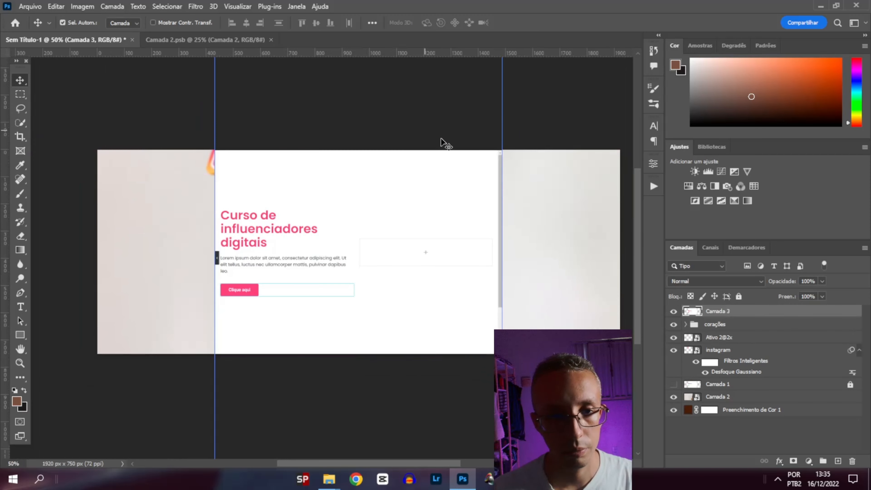
pyautogui.moveTo(722, 317); pyautogui.dragTo(734, 391)
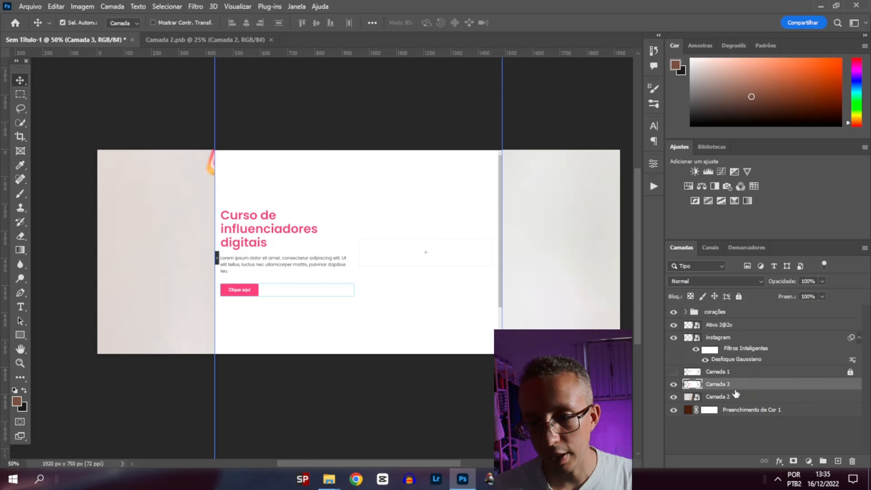
# Set the pasted screenshot layer's blend mode to Multiplicação to overlay the page text on the banner artwork
pyautogui.click(711, 282)
pyautogui.click(692, 238)
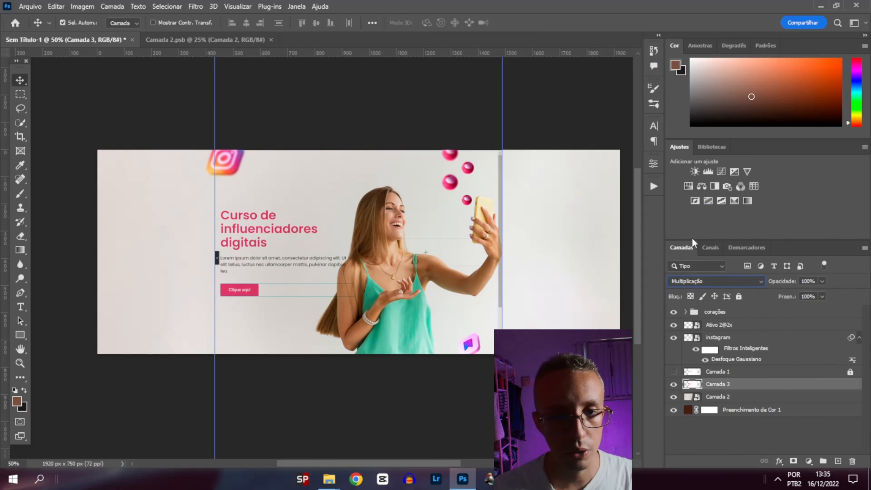
pyautogui.hotkey('ctrl', '+')
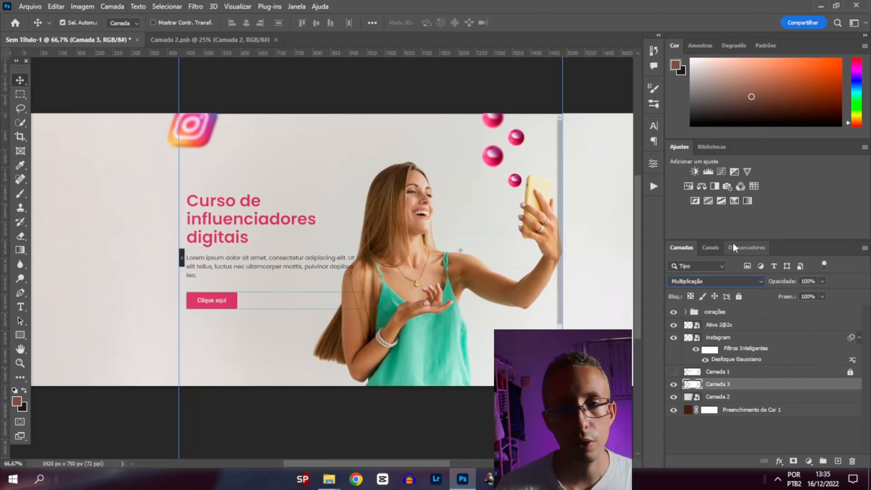
pyautogui.hotkey('ctrl', '-')
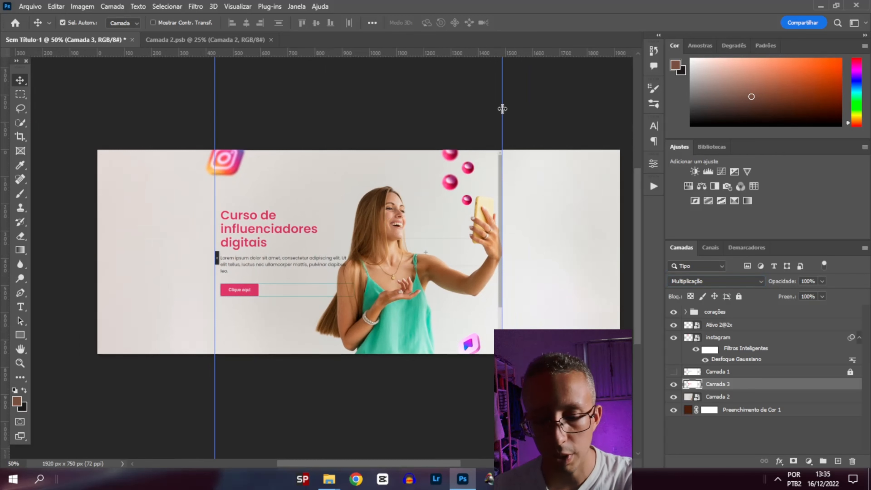
# Remove the two vertical guides from the banner and check how the page text overlaps the woman
pyautogui.click(214, 126)
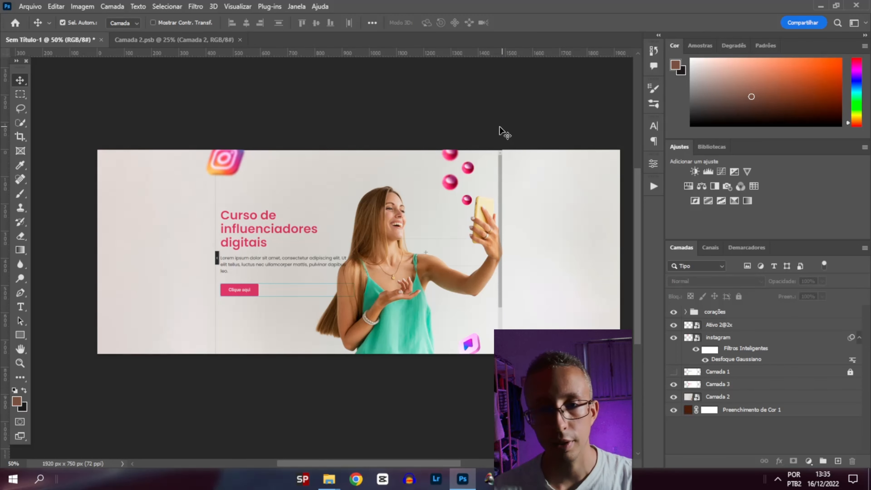
pyautogui.hotkey('ctrl', '+')
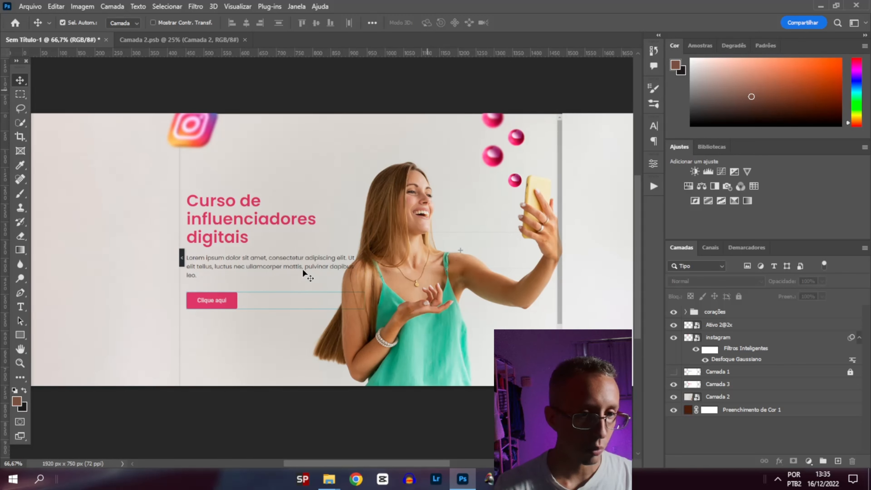
pyautogui.hotkey('ctrl', '-')
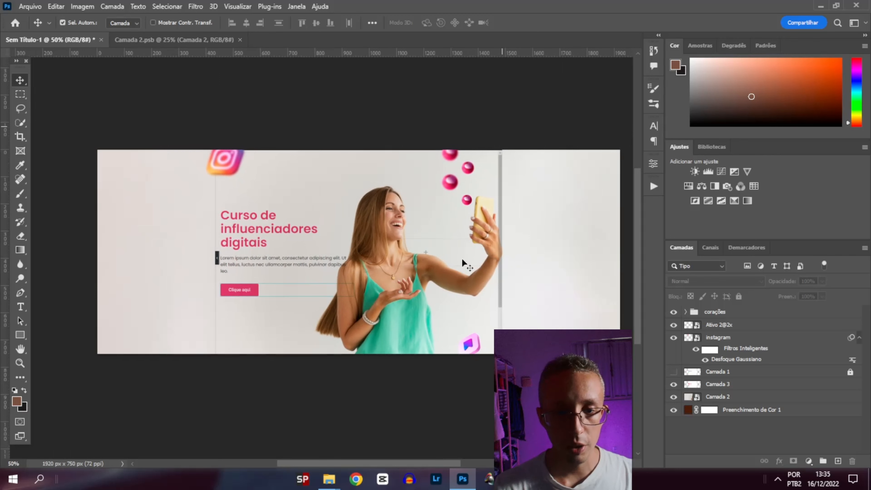
# Switch to the Freepik page in Chrome, close the icon set preview and search for "textura abstrata"
pyautogui.hotkey('alt', 'Tab')
pyautogui.click(220, 9)
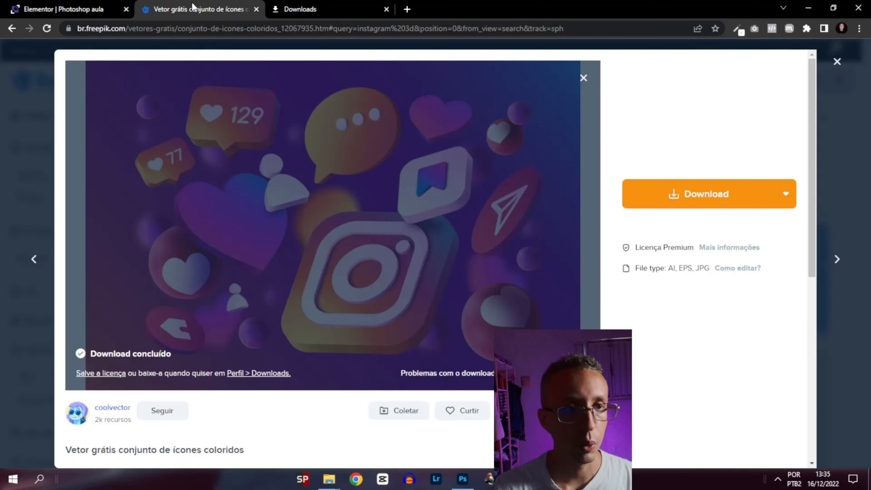
pyautogui.click(335, 5)
pyautogui.hotkey('ctrl', 'shift', 'Tab')
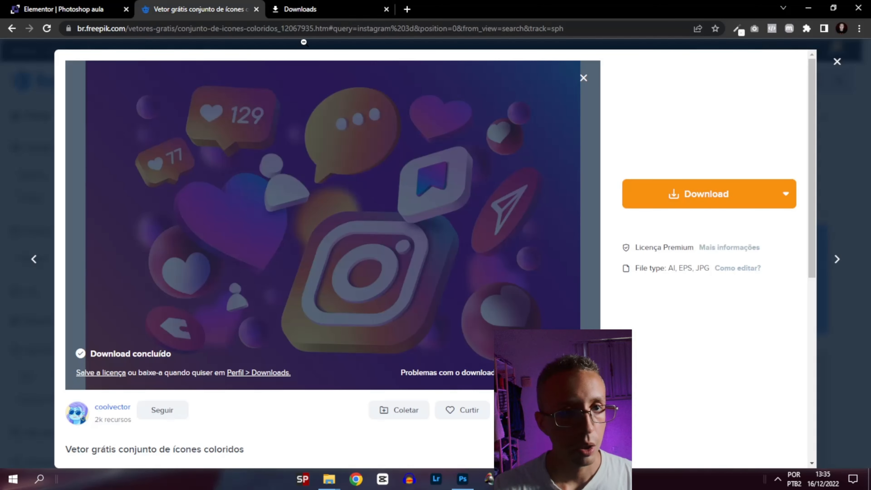
pyautogui.click(837, 67)
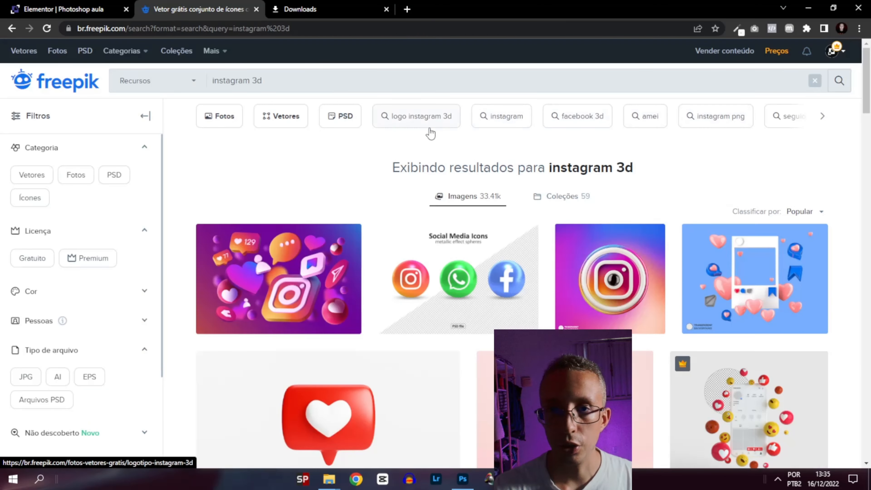
pyautogui.click(288, 85)
pyautogui.write('texu')
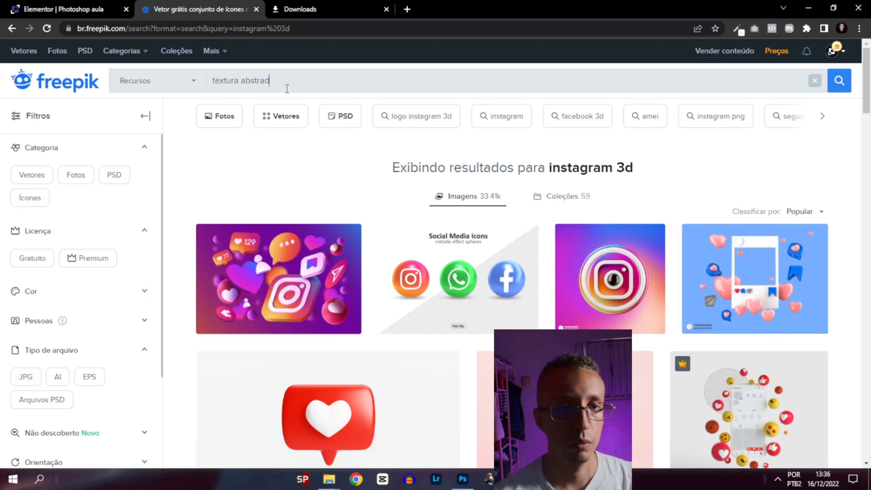
pyautogui.press('Return')
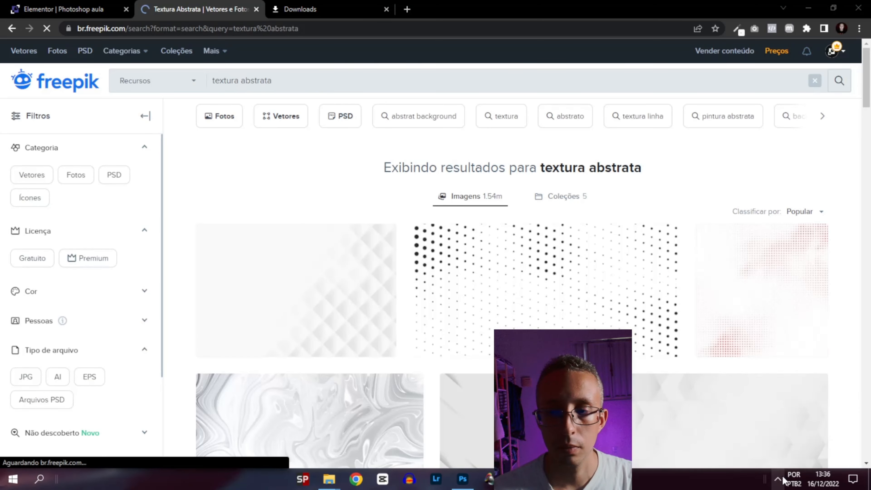
# Browse the texture results and download the elegant abstract halftone vector background with red dots
pyautogui.scroll(-1, 569, 268)
pyautogui.scroll(-1, 569, 269)
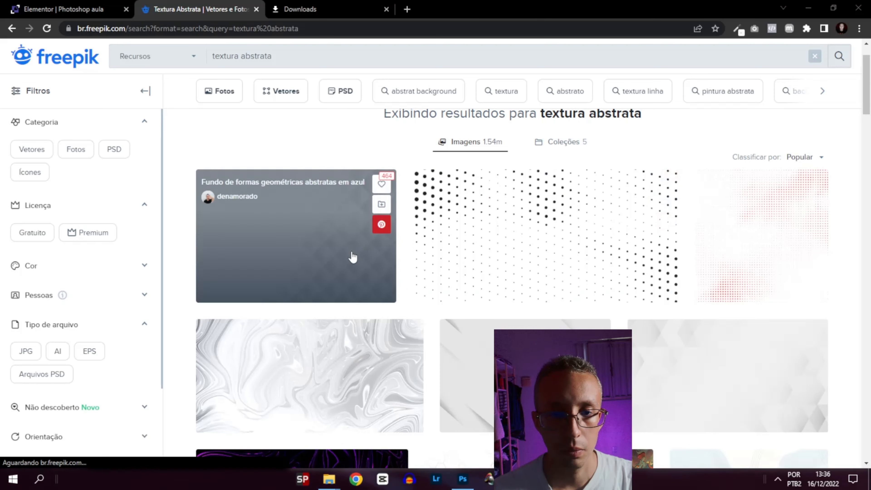
pyautogui.scroll(-4, 749, 259)
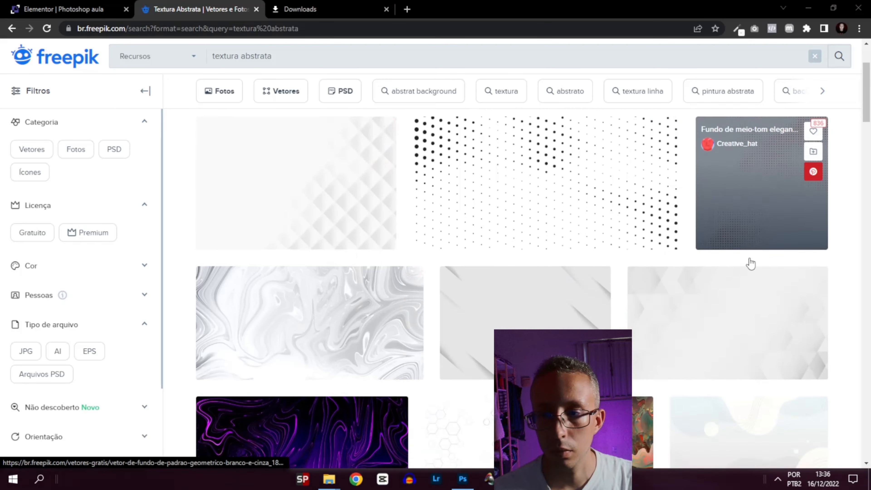
pyautogui.scroll(-2, 727, 233)
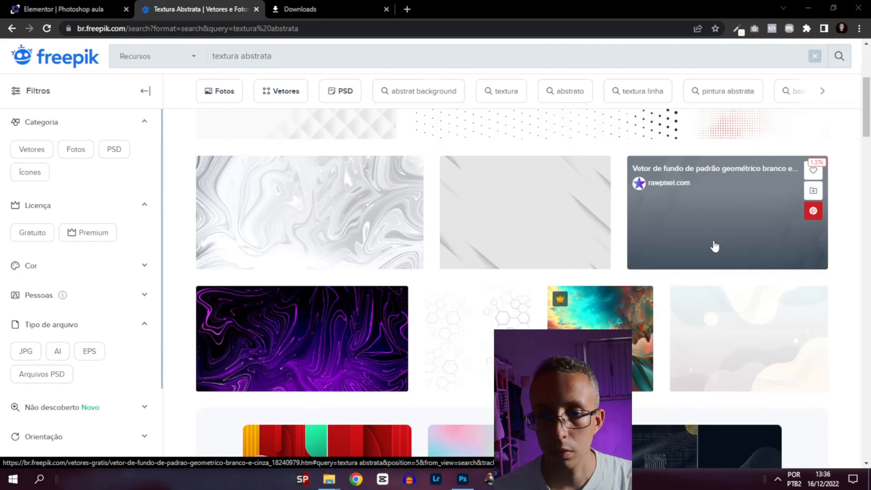
pyautogui.scroll(-6, 712, 249)
pyautogui.scroll(-9, 713, 247)
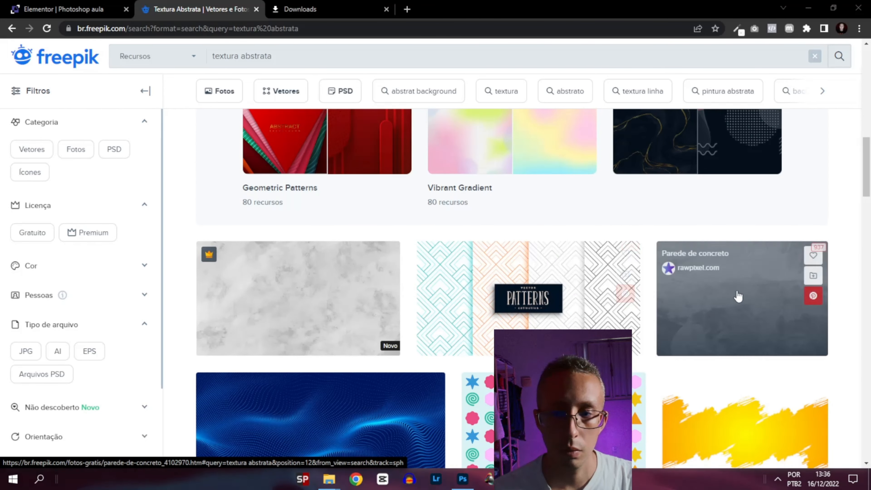
pyautogui.scroll(-6, 738, 295)
pyautogui.scroll(14, 721, 285)
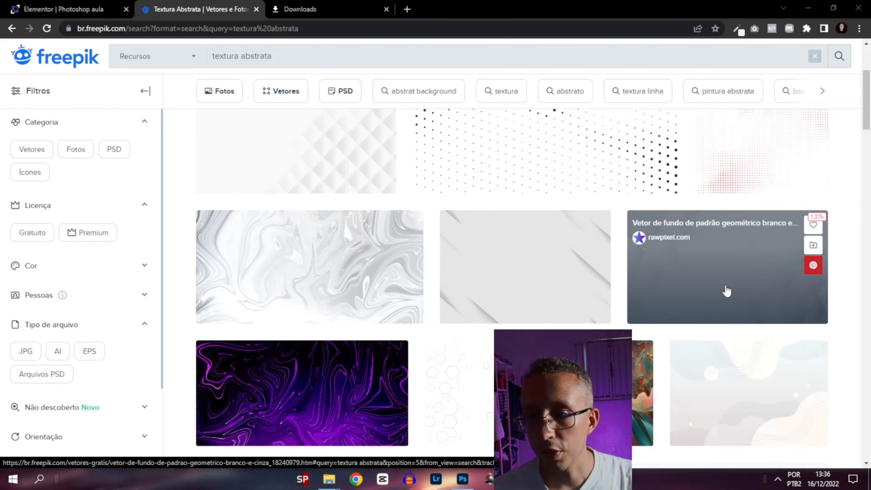
pyautogui.scroll(3, 737, 278)
pyautogui.click(752, 263)
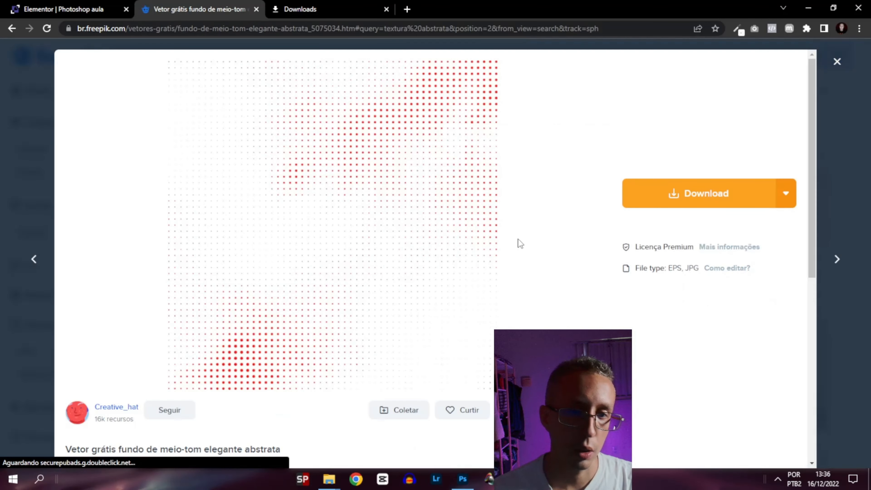
pyautogui.click(717, 181)
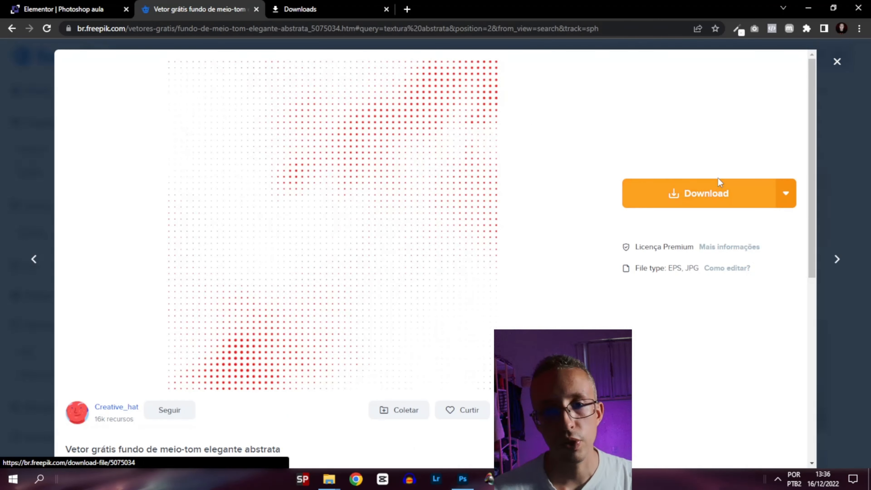
pyautogui.click(699, 197)
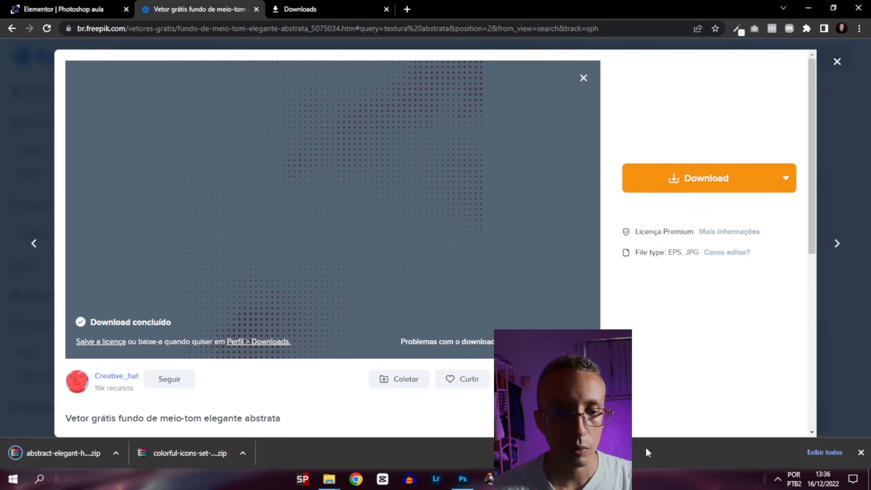
# Show the downloaded abstract-elegant-halftone-background archive in its folder and extract it there into its own subfolder
pyautogui.click(821, 451)
pyautogui.click(334, 157)
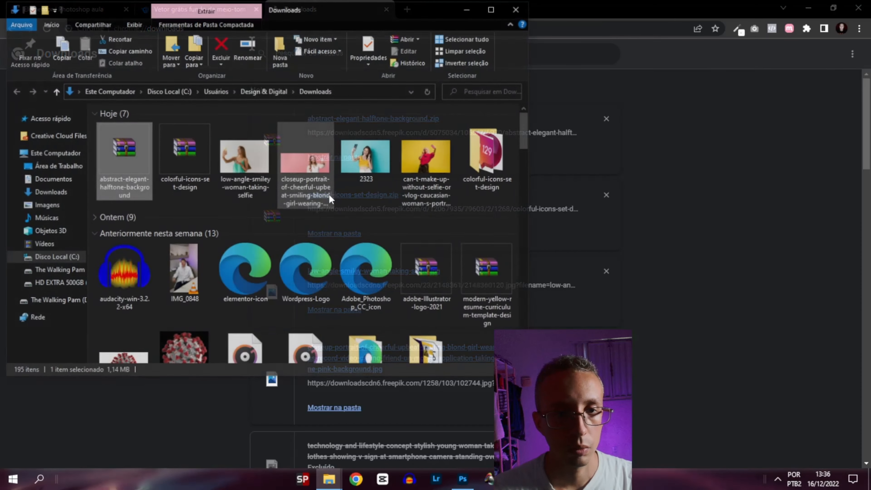
pyautogui.rightClick(135, 156)
pyautogui.click(41, 214)
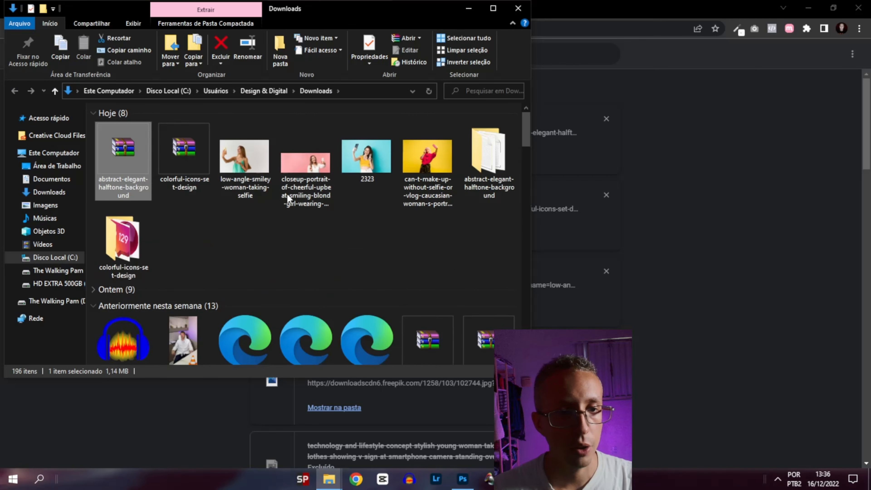
# Place the JPG file 6970 from the extracted folder into the Photoshop banner, and lock the Camada 3 layer
pyautogui.doubleClick(490, 160)
pyautogui.click(130, 136)
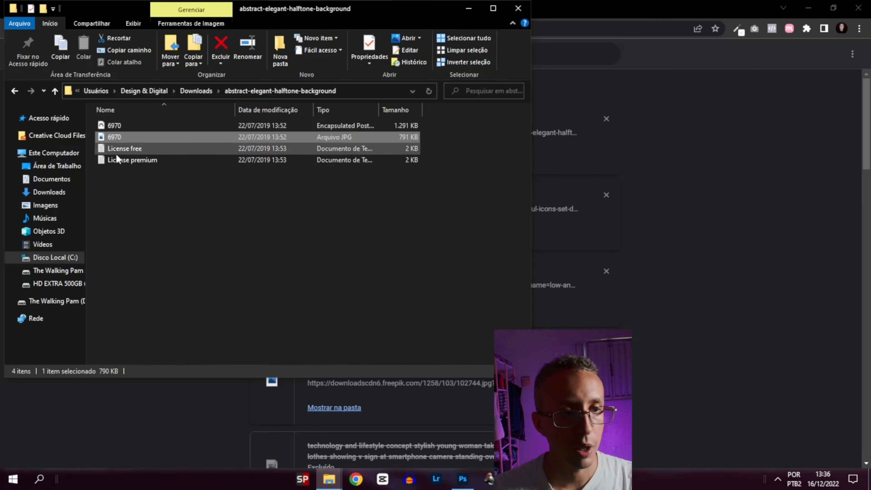
pyautogui.moveTo(120, 136); pyautogui.dragTo(481, 270)
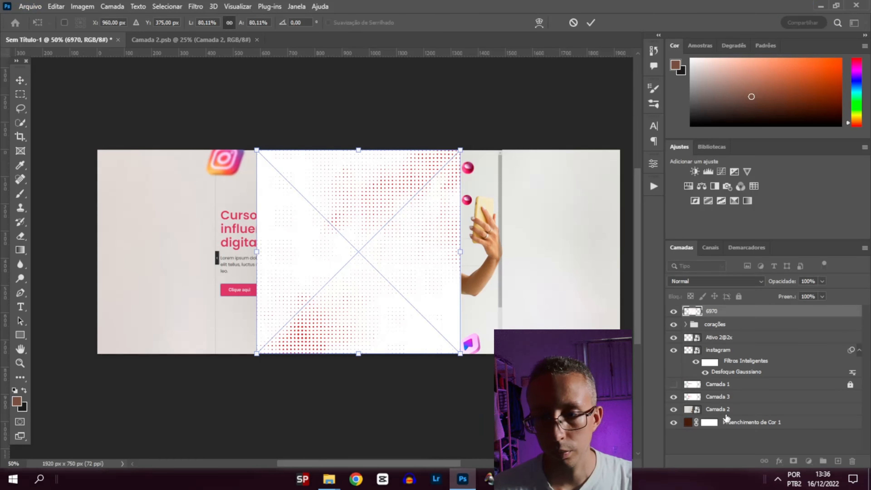
pyautogui.click(721, 397)
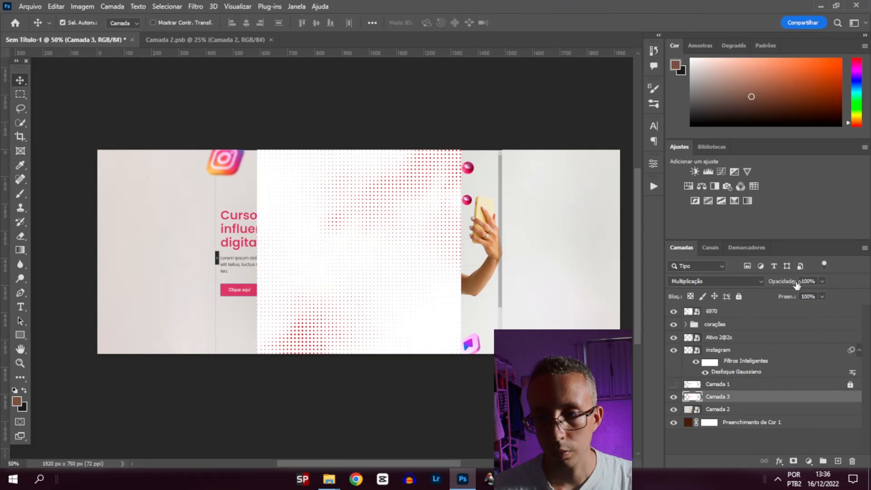
pyautogui.click(738, 297)
# Scale the 6970 halftone image to about 205,61% to span the banner's full width, centred near X 959,50 px, Y 492,50 px
pyautogui.click(442, 289)
pyautogui.hotkey('ctrl', 't')
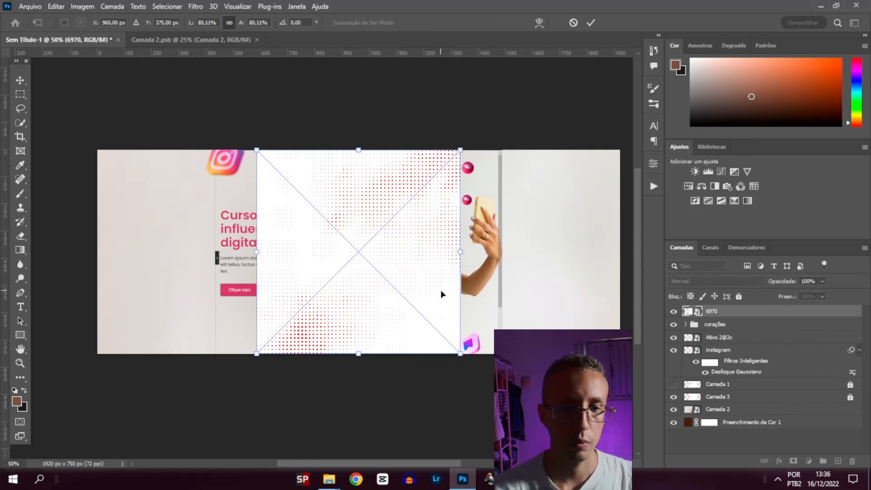
pyautogui.hotkey('ctrl', '-')
pyautogui.moveTo(415, 322); pyautogui.dragTo(489, 380)
pyautogui.hotkey('ctrl', '-')
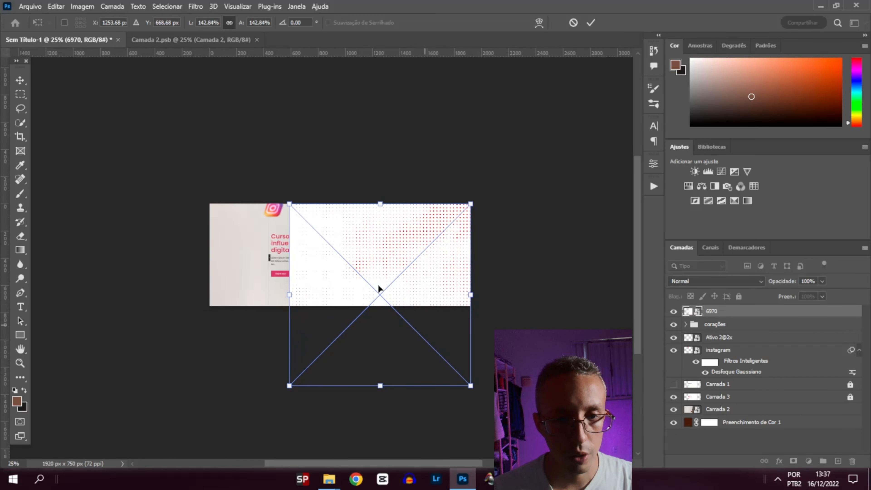
pyautogui.moveTo(288, 202); pyautogui.dragTo(180, 161)
pyautogui.moveTo(374, 253); pyautogui.dragTo(373, 259)
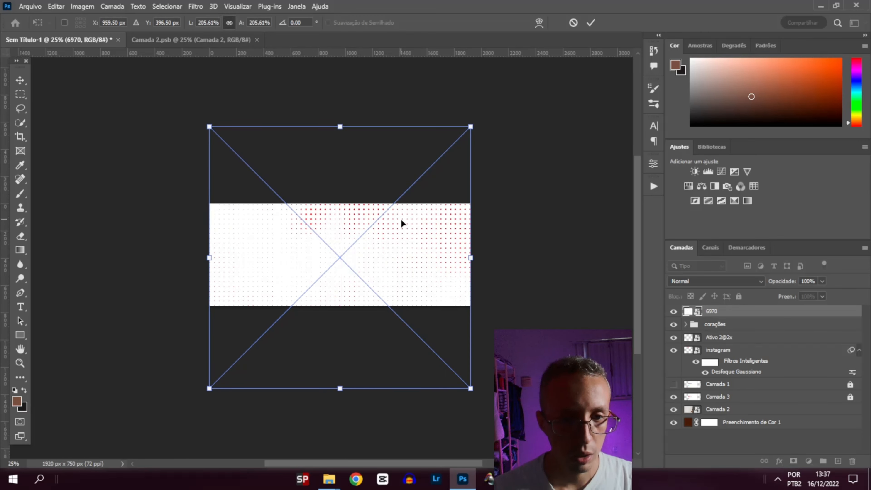
pyautogui.moveTo(401, 219); pyautogui.dragTo(396, 230)
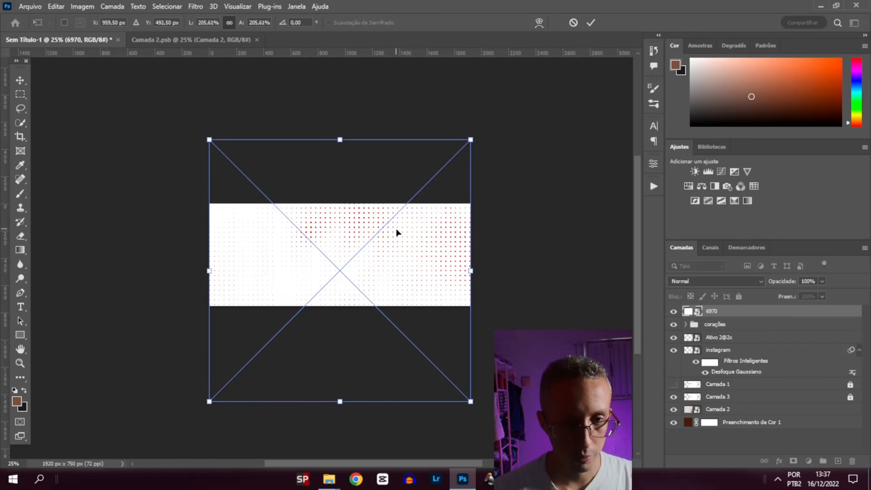
pyautogui.press('Return')
pyautogui.hotkey('ctrl', '+')
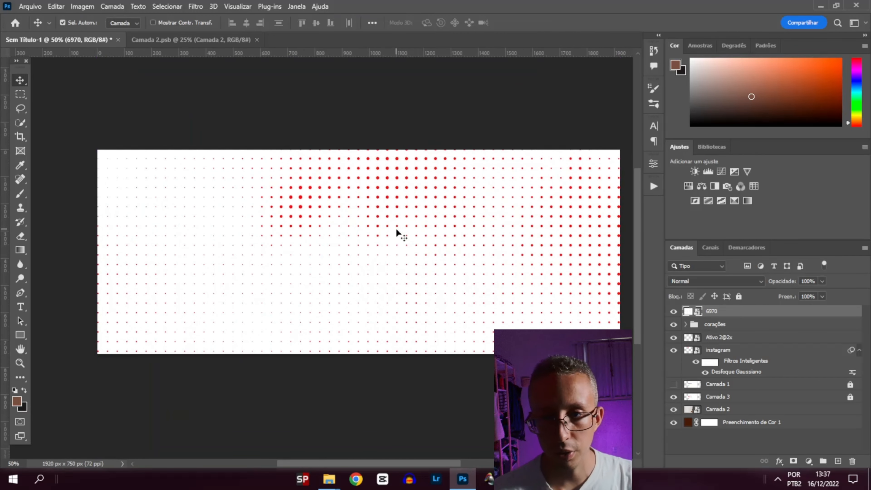
# Shift the 6970 halftone image slightly left and up to about X 948,50 px, Y 488,50 px
pyautogui.hotkey('ctrl', '-')
pyautogui.hotkey('ctrl', 't')
pyautogui.moveTo(421, 242); pyautogui.dragTo(415, 242)
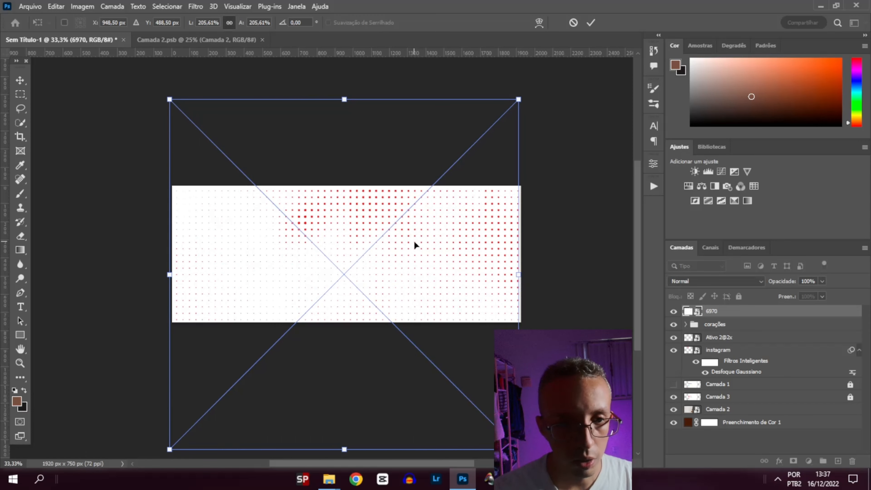
pyautogui.press('Return')
pyautogui.hotkey('ctrl', '+')
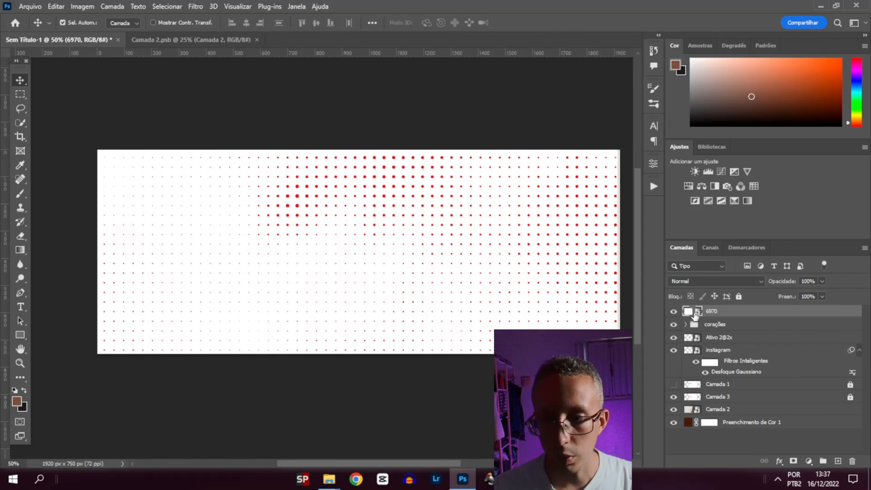
# Move the 6970 layer directly above Camada 2 and hide the Camada 3 screenshot layer
pyautogui.moveTo(716, 312); pyautogui.dragTo(715, 402)
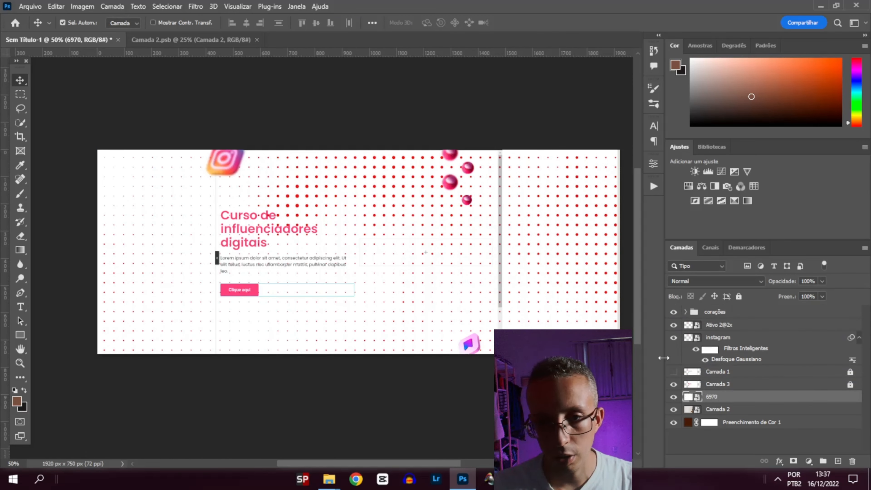
pyautogui.click(674, 384)
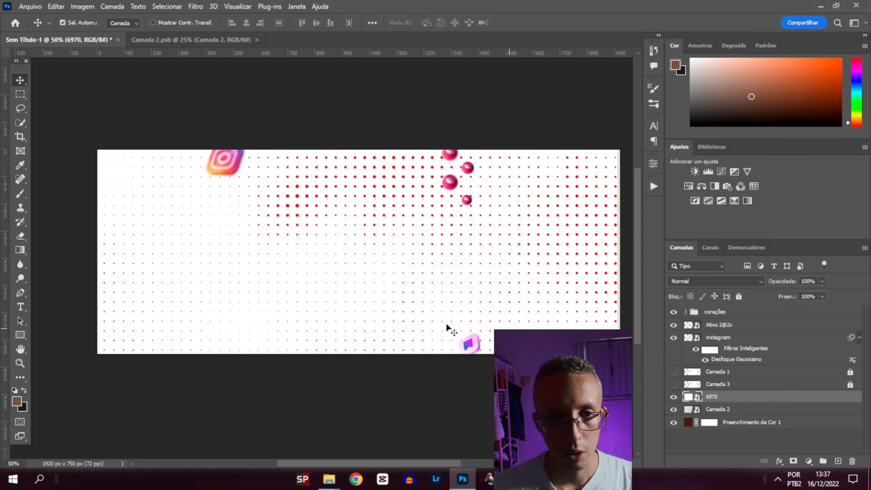
# Preview different blend modes on the 6970 halftone layer and set it to Multiplicação
pyautogui.click(705, 283)
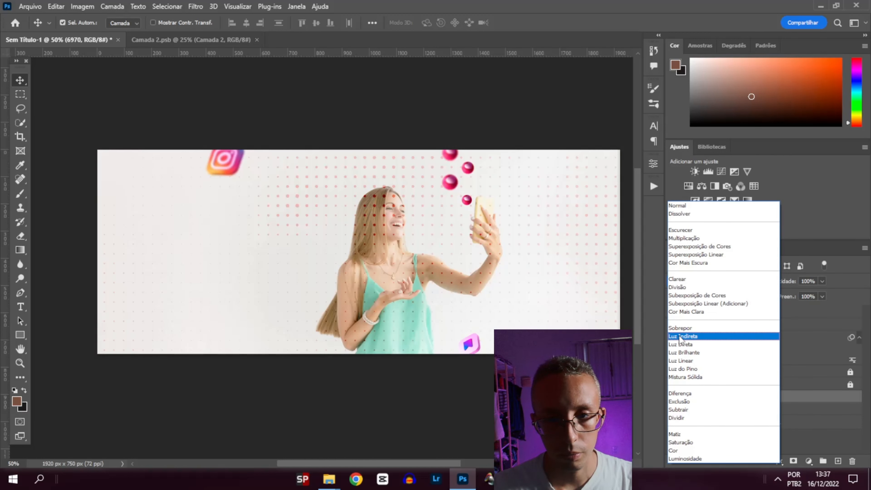
pyautogui.click(685, 377)
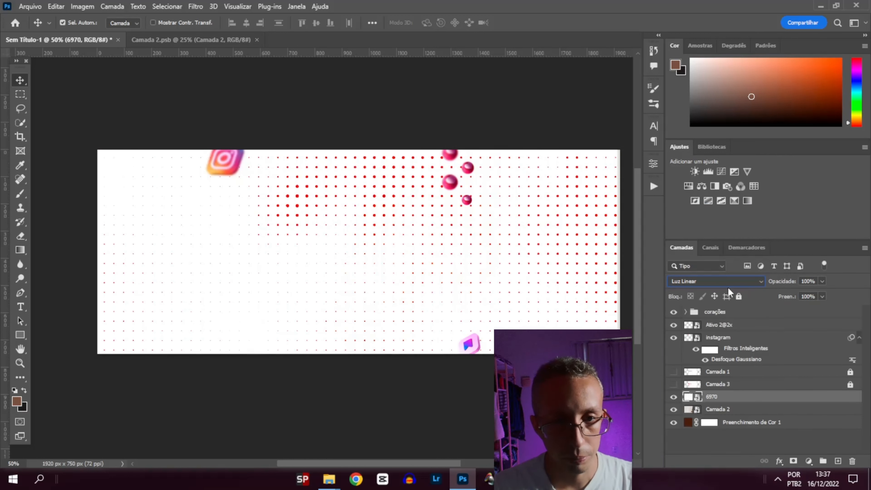
pyautogui.press('Down')
pyautogui.press('Down')
pyautogui.press('Down')
pyautogui.press('Down')
pyautogui.press('Down')
pyautogui.press('Down')
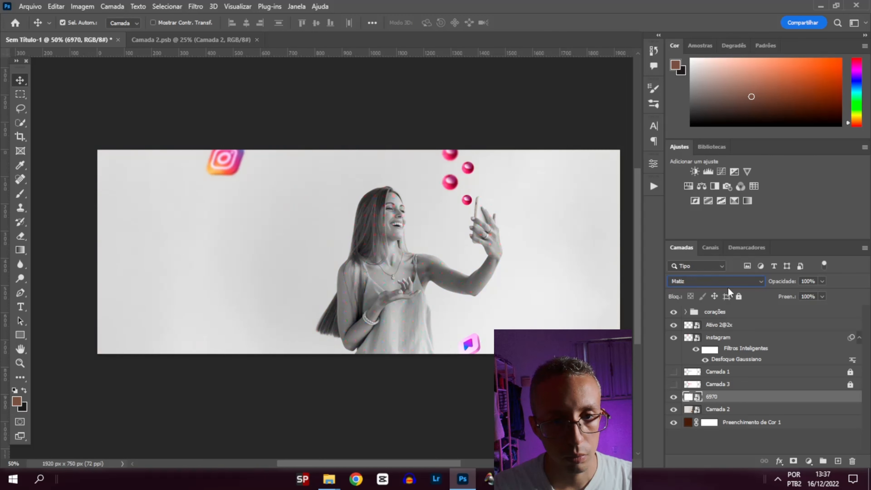
pyautogui.press('Up')
pyautogui.press('Up')
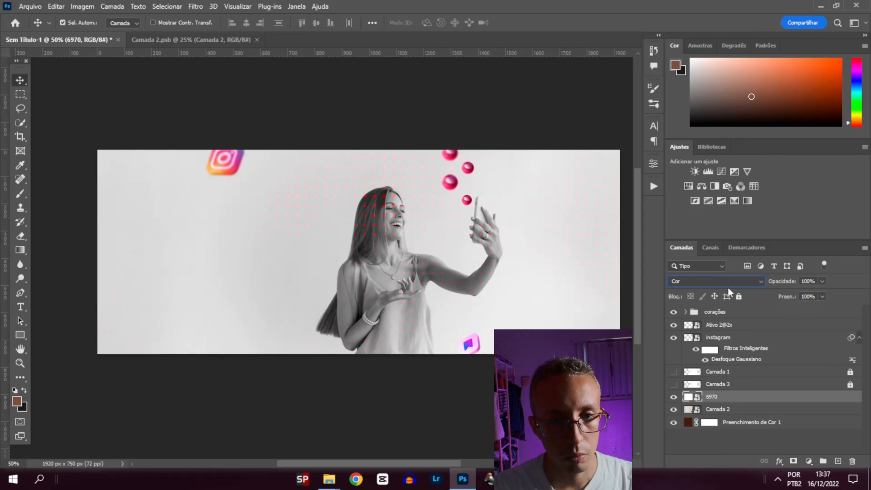
pyautogui.press('Up')
pyautogui.press('Up')
pyautogui.press('Up')
pyautogui.press('Up')
pyautogui.press('Up')
pyautogui.press('Up')
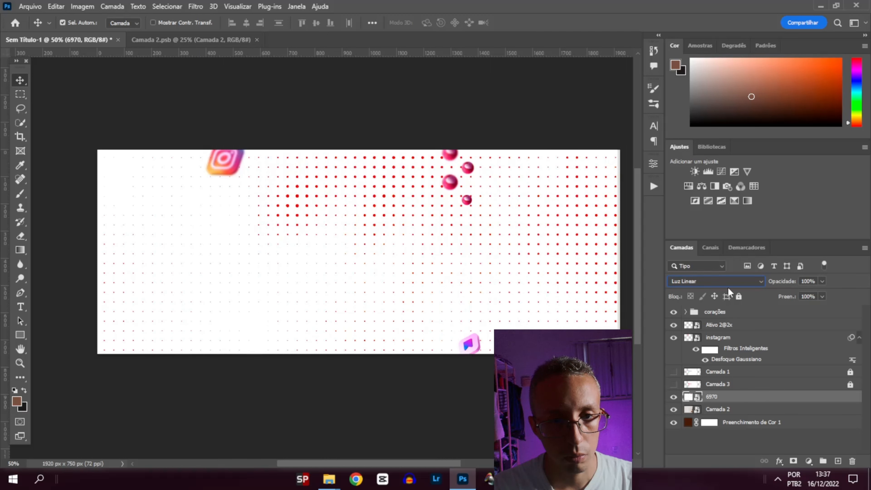
pyautogui.press('Up')
pyautogui.press('Up')
pyautogui.press('Down')
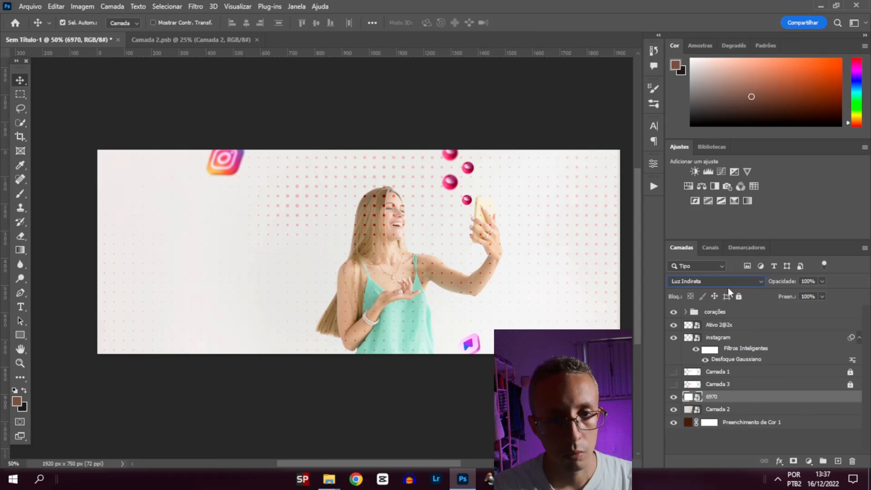
pyautogui.press('Up')
pyautogui.press('Up')
pyautogui.press('Up')
pyautogui.press('Up')
pyautogui.press('Up')
pyautogui.press('Up')
pyautogui.press('Up')
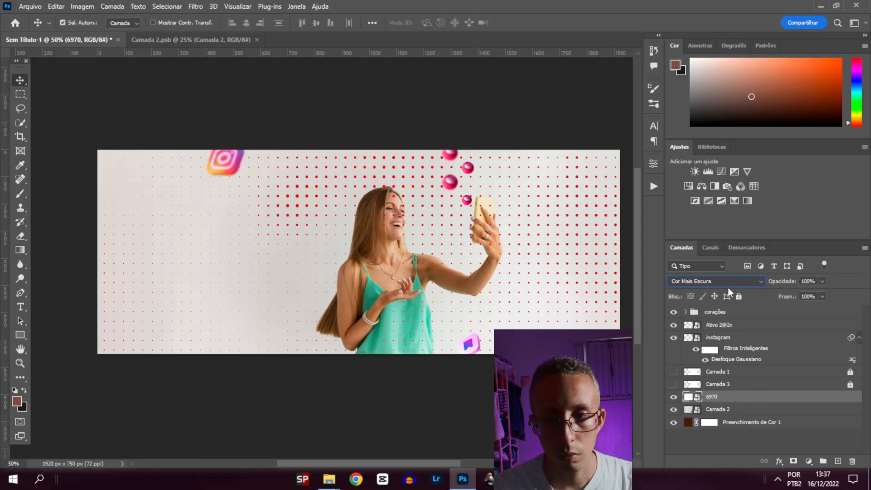
pyautogui.press('Up')
pyautogui.press('Up')
pyautogui.press('Up')
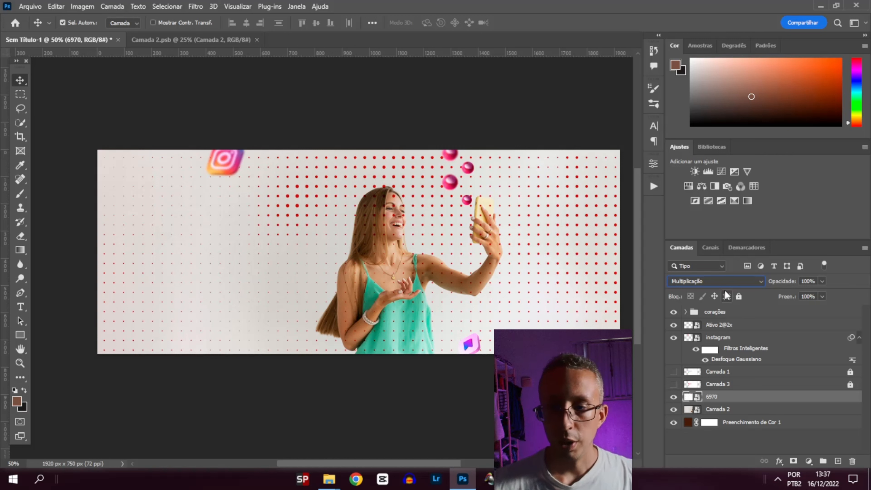
# Open the Camada 2 smart object and select the woman as the subject with Select and Mask, outputting a selection
pyautogui.click(710, 409)
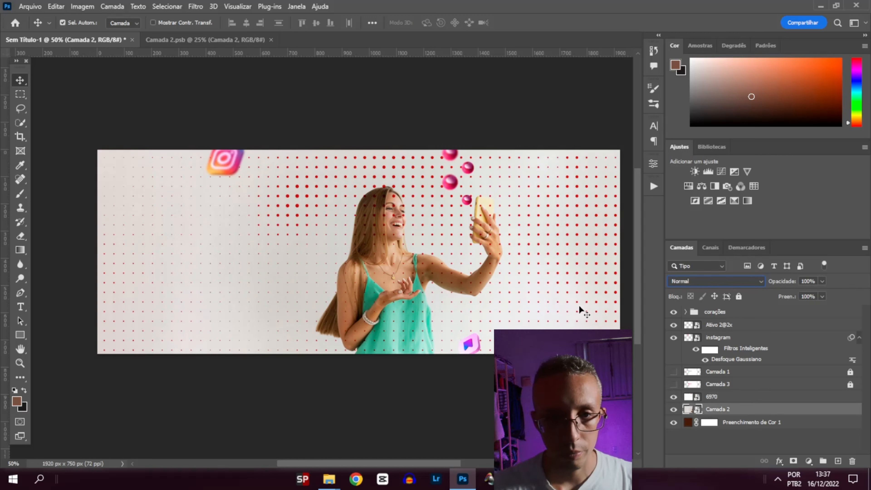
pyautogui.doubleClick(697, 410)
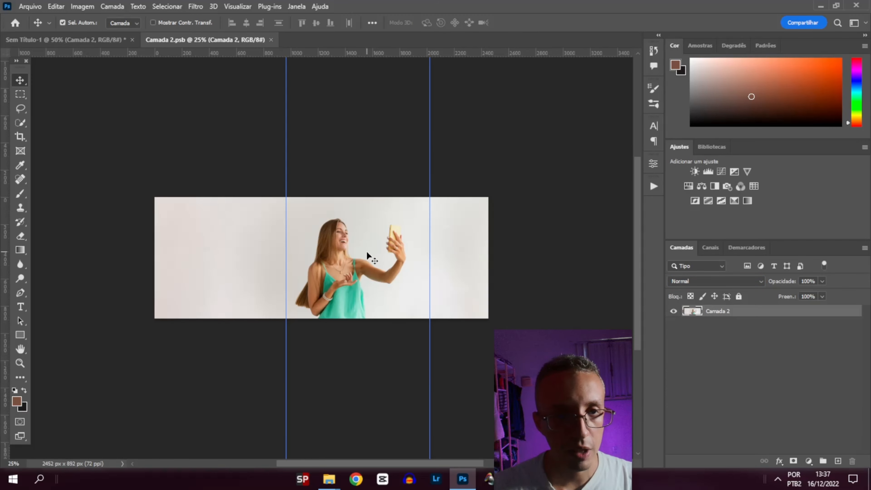
pyautogui.click(20, 109)
pyautogui.click(281, 23)
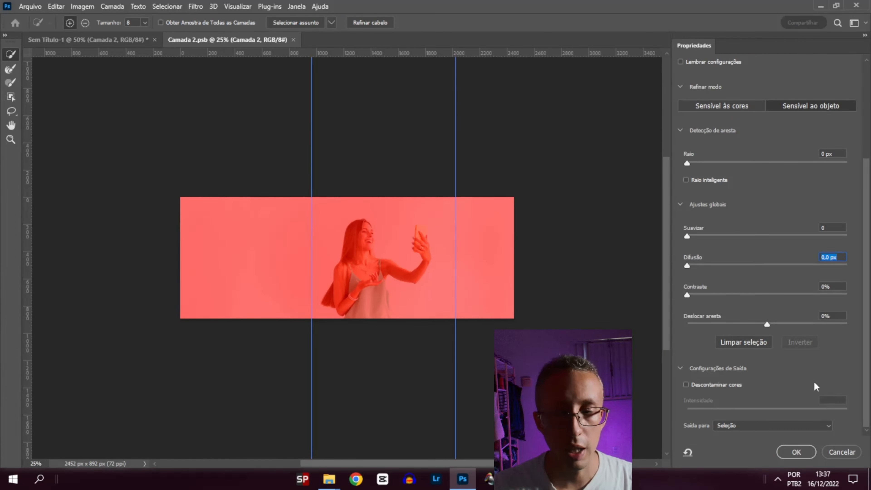
pyautogui.click(841, 452)
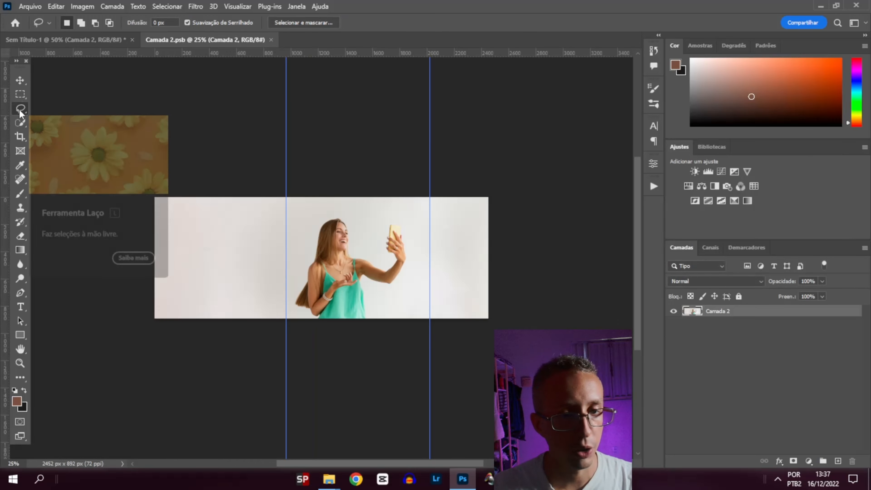
pyautogui.click(298, 22)
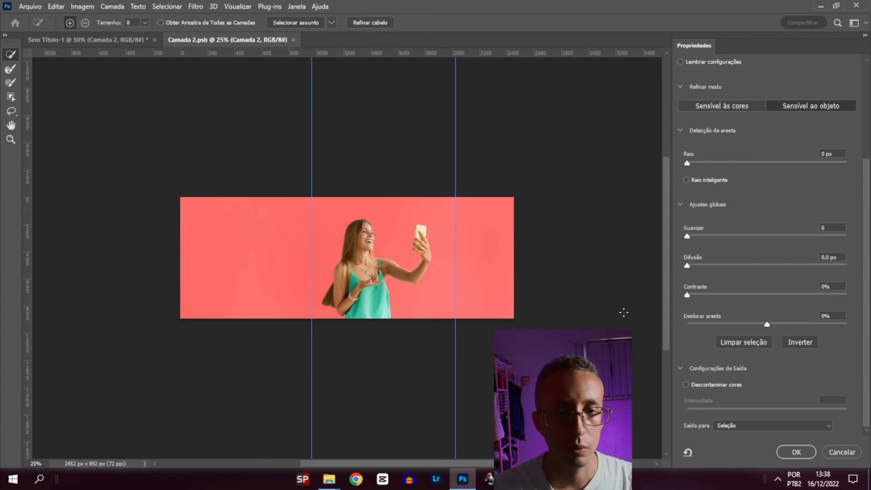
pyautogui.click(785, 454)
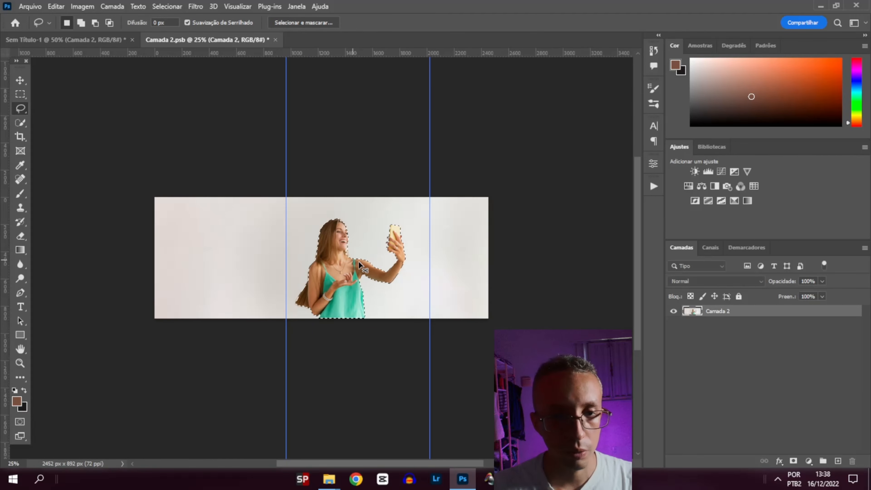
# Copy the selected woman from Camada 2.psb into the banner as a new layer above Camada 2, and hide Camada 2
pyautogui.click(276, 40)
pyautogui.click(436, 182)
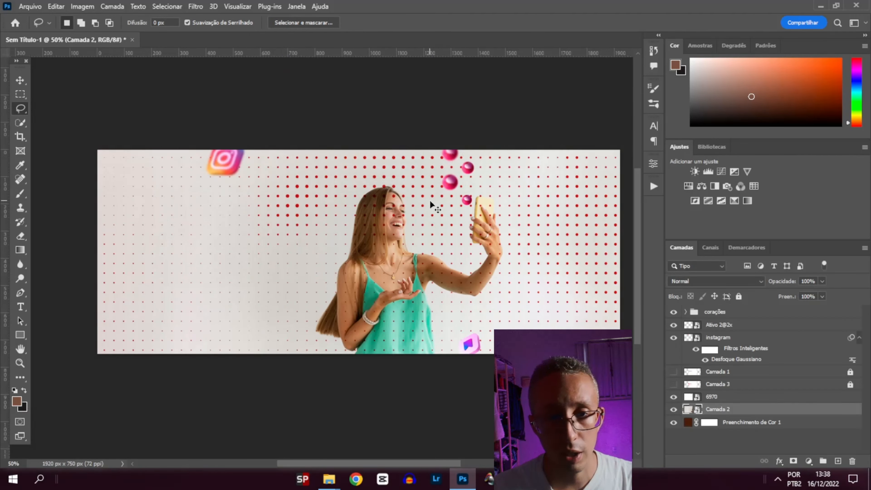
pyautogui.hotkey('ctrl', 'v')
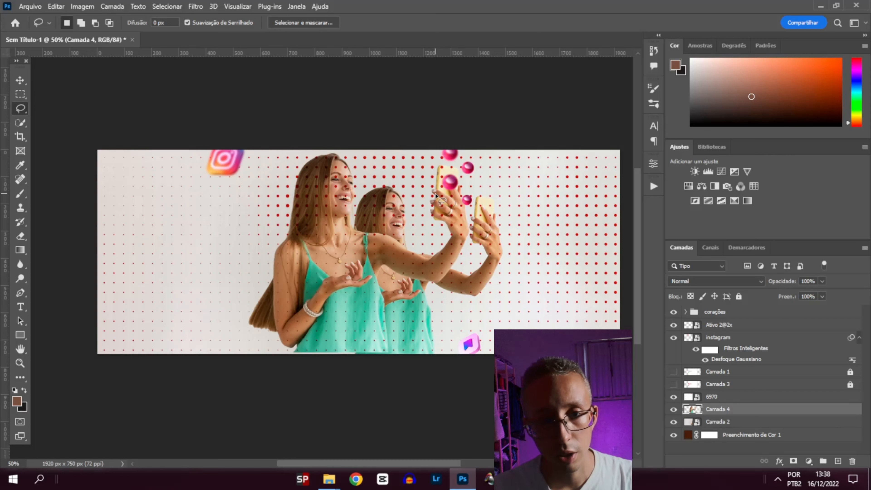
pyautogui.click(674, 423)
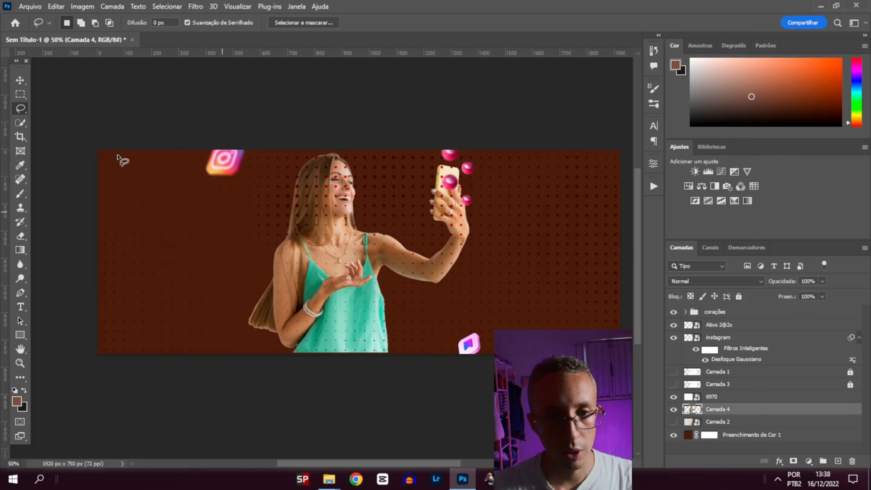
pyautogui.click(20, 80)
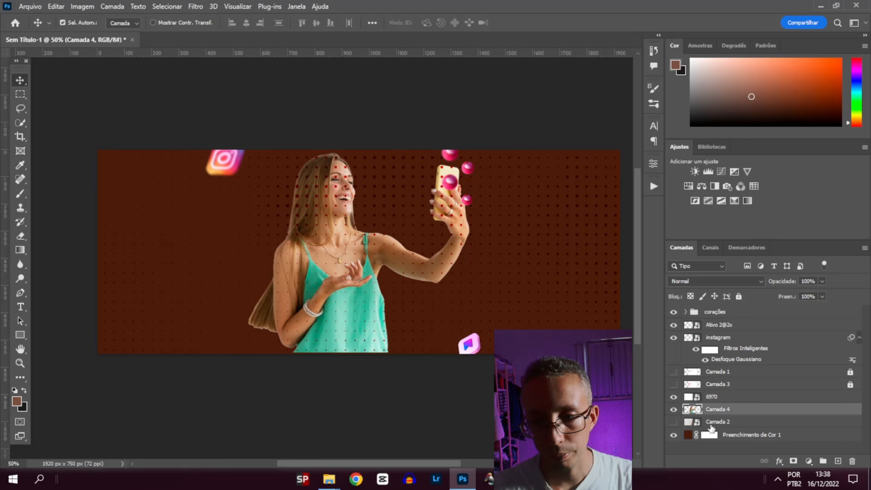
pyautogui.click(711, 423)
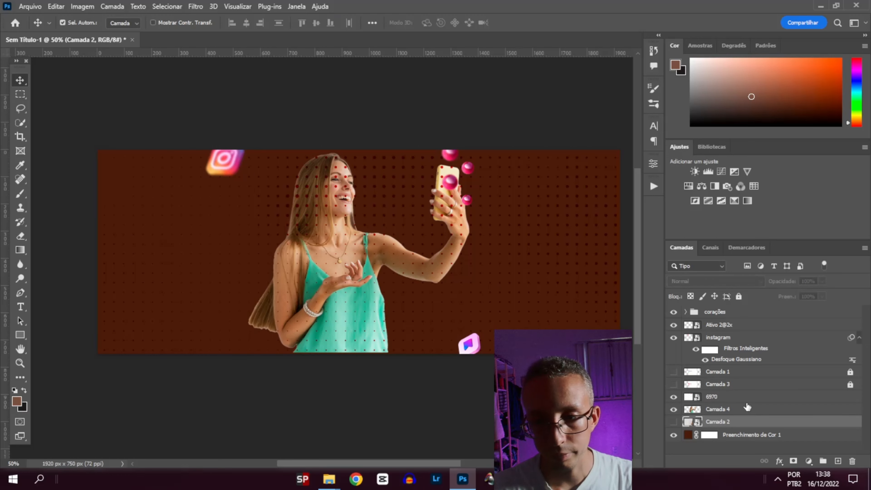
# Slightly adjust the size and placement of the 6970 halftone image over the banner with Free Transform
pyautogui.click(333, 334)
pyautogui.hotkey('ctrl', 't')
pyautogui.hotkey('ctrl', '-')
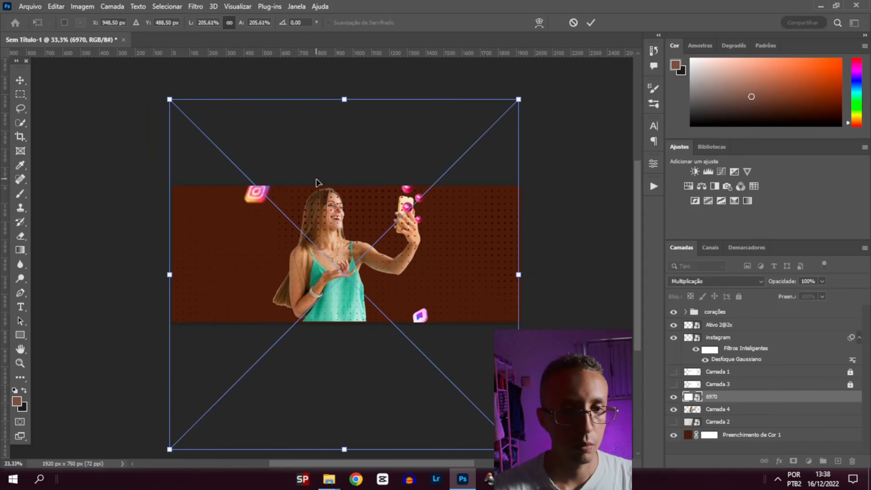
pyautogui.moveTo(167, 100)
pyautogui.mouseDown()
pyautogui.moveTo(191, 123)
pyautogui.moveTo(172, 106)
pyautogui.mouseUp()
pyautogui.press('Return')
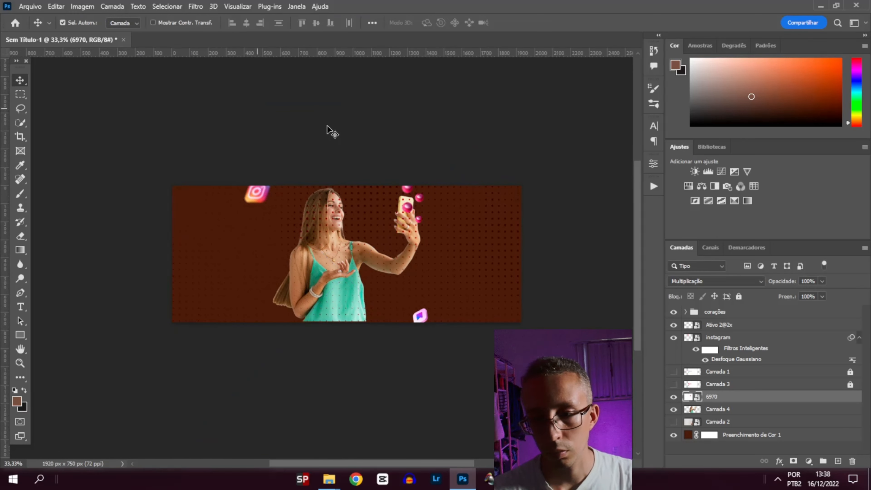
# Hide the 6970 halftone layer and change the Preenchimento de Cor 1 background fill to light grey dbdbdb
pyautogui.click(673, 399)
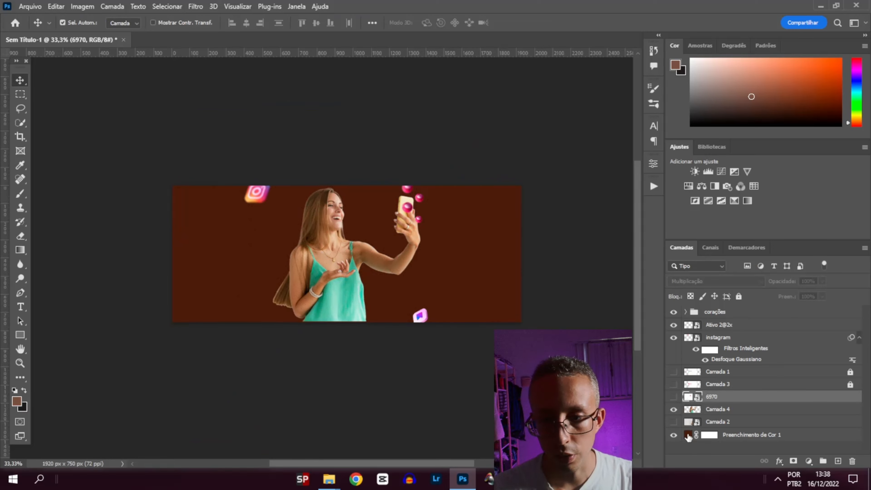
pyautogui.doubleClick(688, 436)
pyautogui.moveTo(616, 214); pyautogui.dragTo(536, 141)
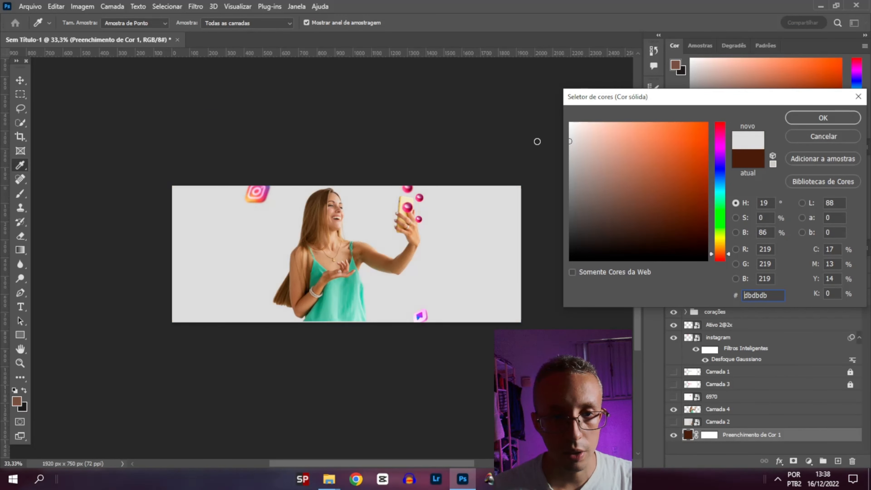
pyautogui.click(822, 117)
pyautogui.hotkey('ctrl', '-')
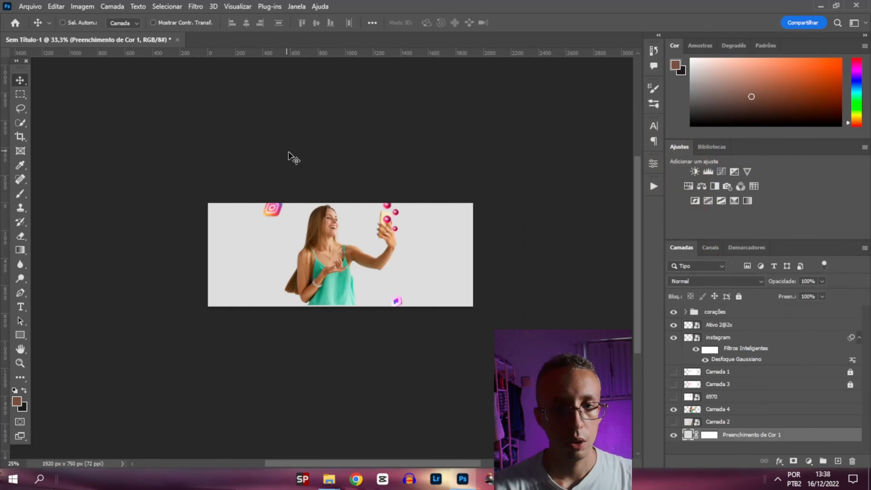
pyautogui.hotkey('ctrl', '+')
pyautogui.hotkey('ctrl', '+')
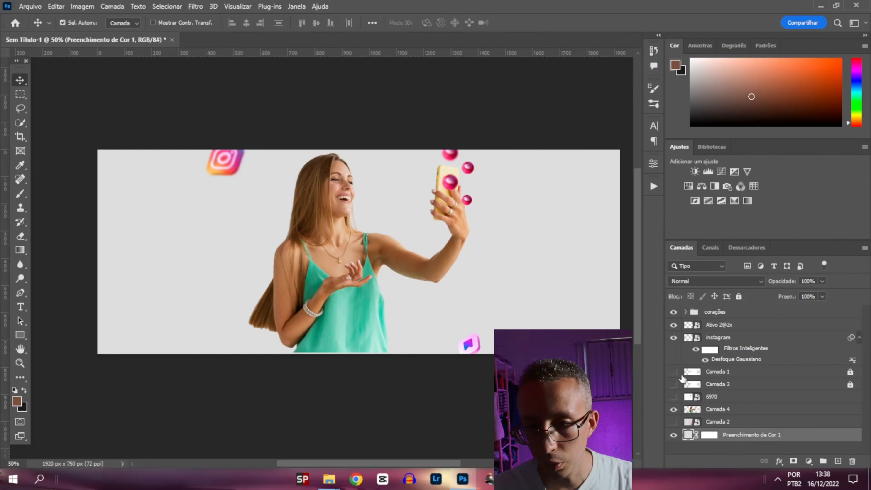
# Show the Camada 3 layout screenshot, and unlock and delete the outdated Camada 1 screenshot layer
pyautogui.click(674, 372)
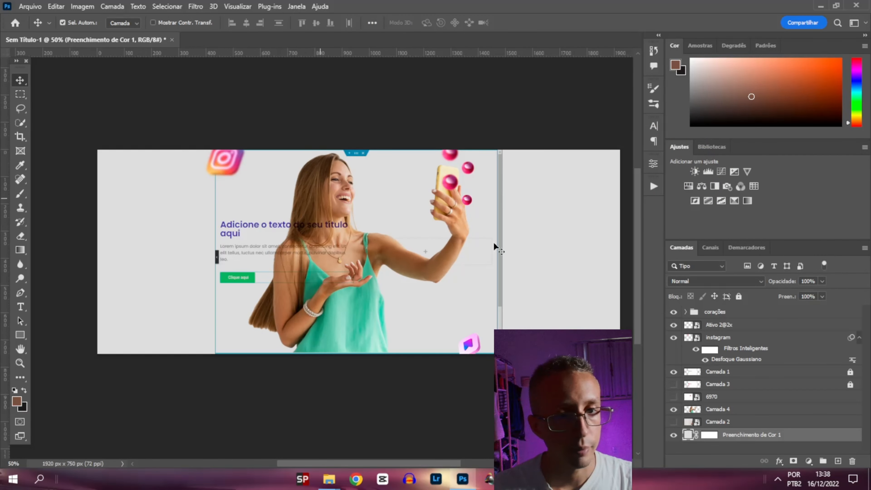
pyautogui.click(674, 372)
pyautogui.click(709, 373)
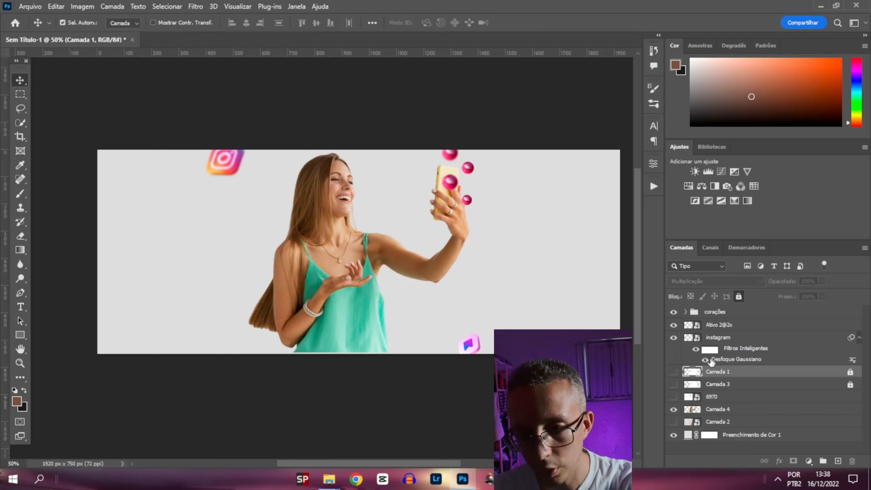
pyautogui.click(674, 385)
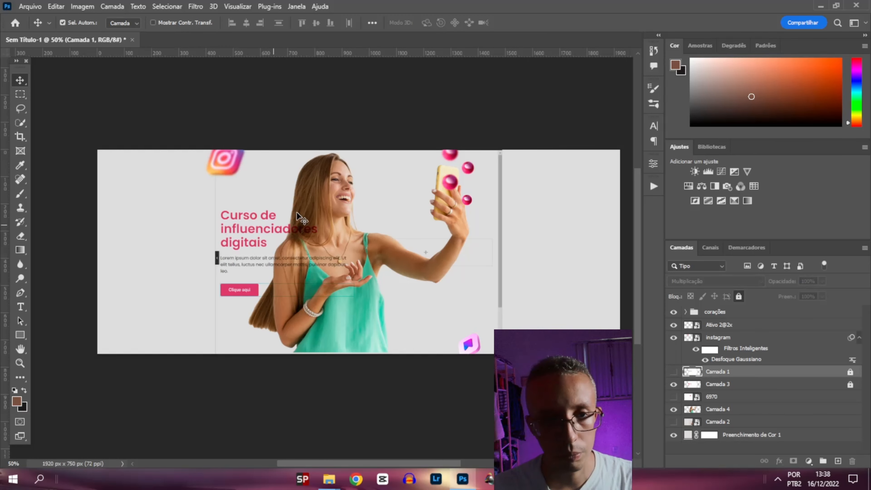
pyautogui.moveTo(846, 381); pyautogui.dragTo(754, 379)
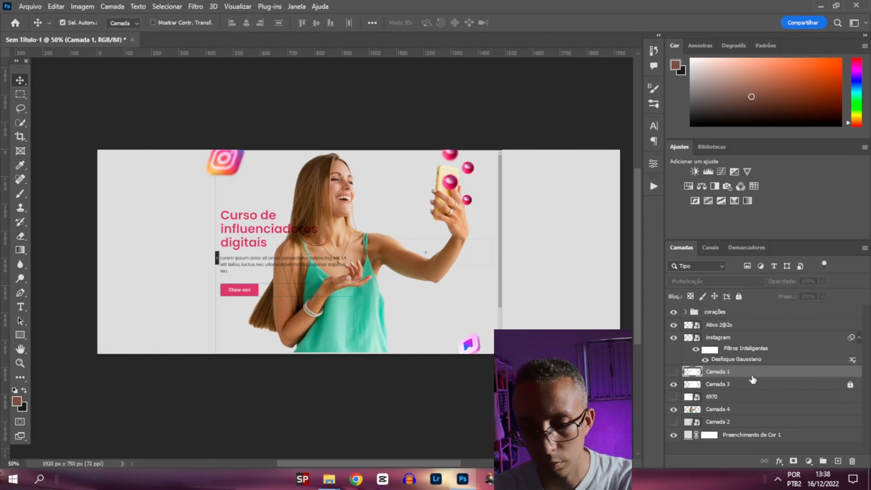
pyautogui.press('Delete')
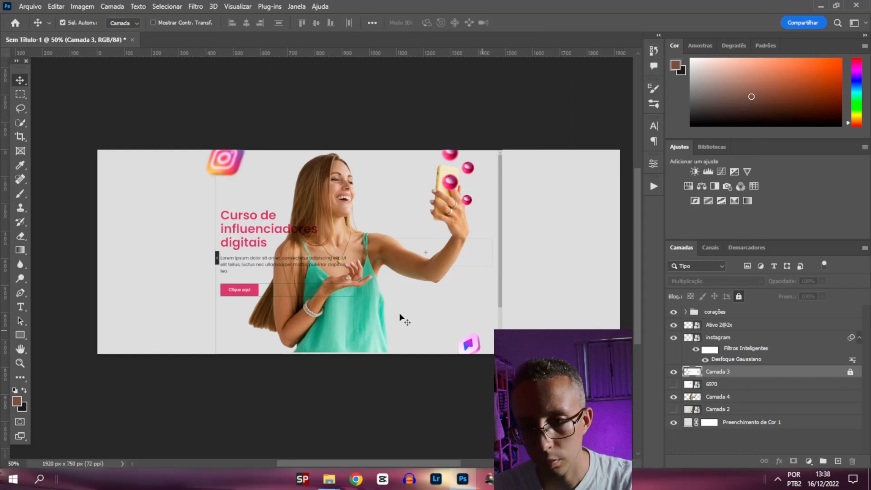
# Scale the woman cut-out on Camada 4 to about 81,80% and place it beside the headline text, within the layout's content edge
pyautogui.click(358, 207)
pyautogui.hotkey('ctrl', 't')
pyautogui.moveTo(249, 150); pyautogui.dragTo(273, 175)
pyautogui.moveTo(368, 223); pyautogui.dragTo(406, 221)
pyautogui.moveTo(309, 177); pyautogui.dragTo(321, 183)
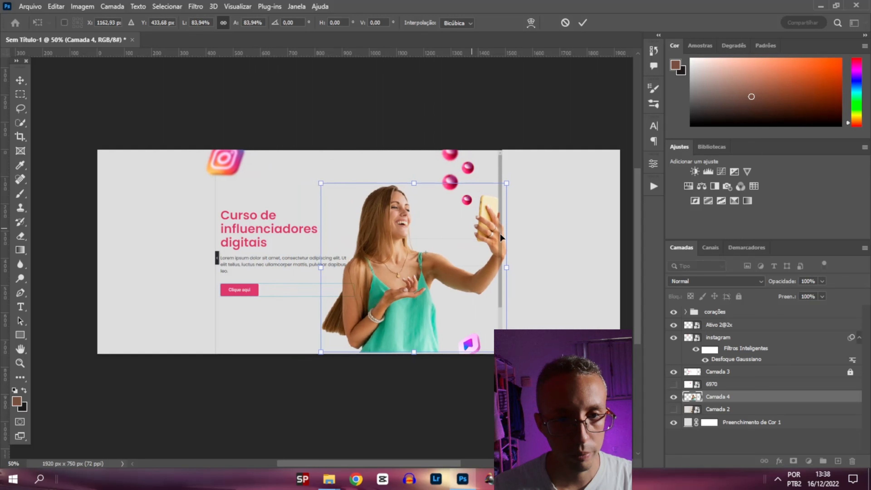
pyautogui.moveTo(506, 190); pyautogui.dragTo(497, 186)
pyautogui.press('Return')
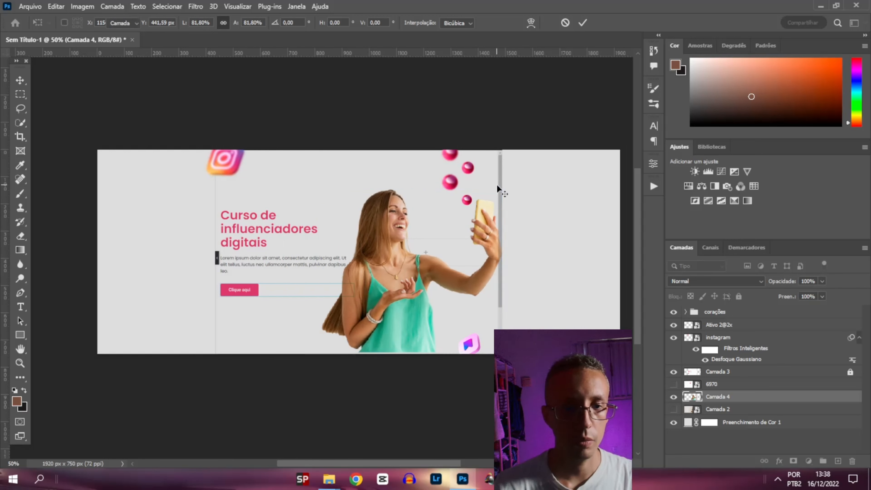
# Try pink tones sampled from the artwork for the Preenchimento de Cor 1 background, and set the fill to eaeaea
pyautogui.hotkey('ctrl', '+')
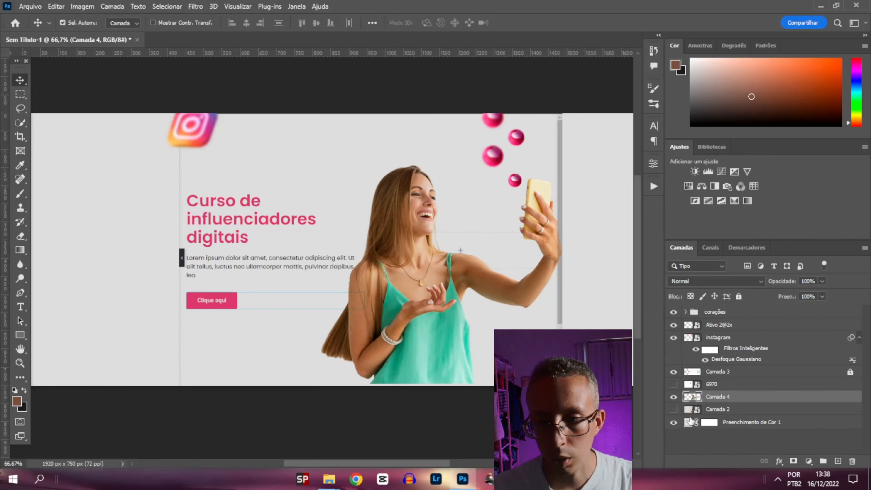
pyautogui.doubleClick(690, 425)
pyautogui.moveTo(233, 297)
pyautogui.mouseDown()
pyautogui.moveTo(251, 291)
pyautogui.moveTo(239, 296)
pyautogui.mouseUp()
pyautogui.moveTo(655, 166); pyautogui.dragTo(574, 145)
pyautogui.click(207, 139)
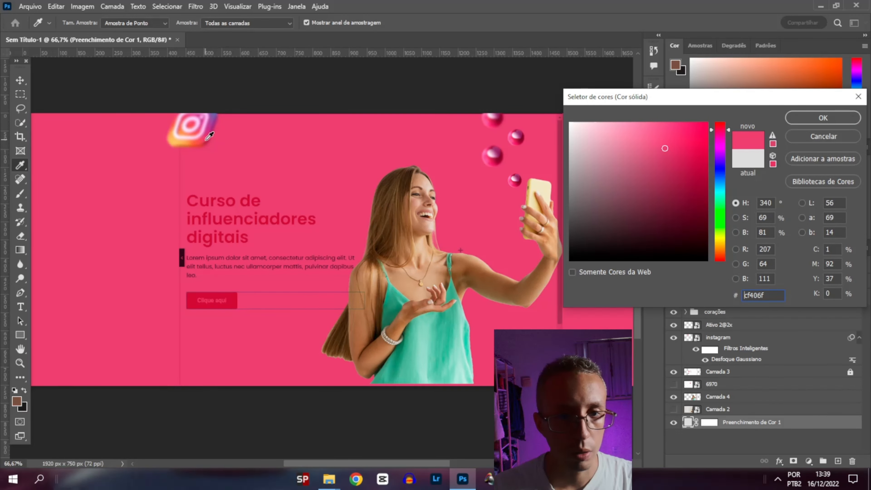
pyautogui.moveTo(655, 185)
pyautogui.mouseDown()
pyautogui.moveTo(653, 141)
pyautogui.moveTo(581, 125)
pyautogui.moveTo(545, 134)
pyautogui.mouseUp()
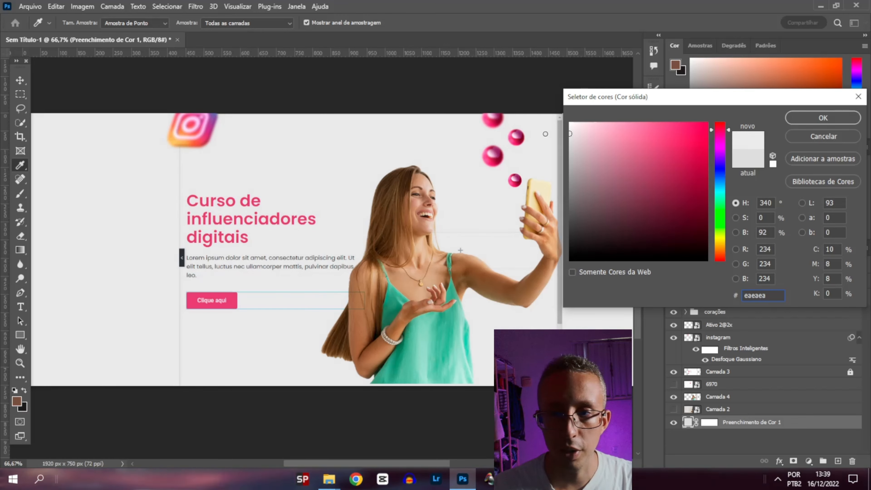
pyautogui.click(823, 117)
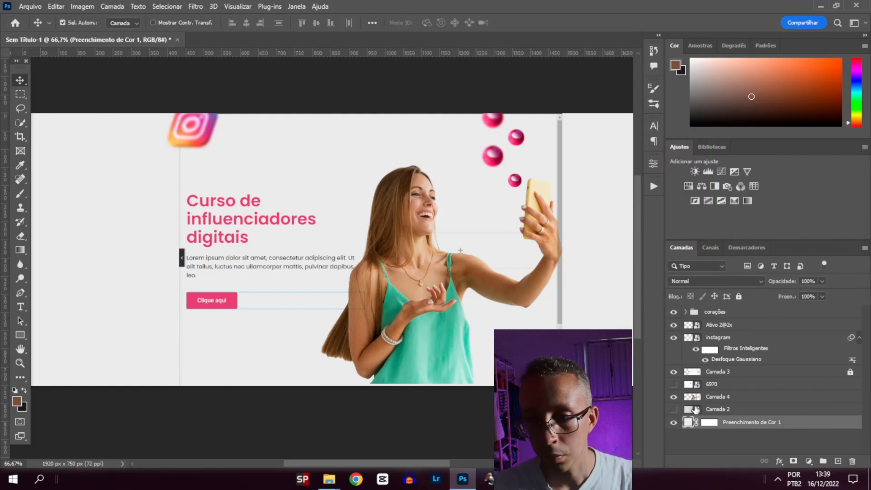
# Show the 6970 halftone layer again and set its opacity to 20%
pyautogui.click(716, 412)
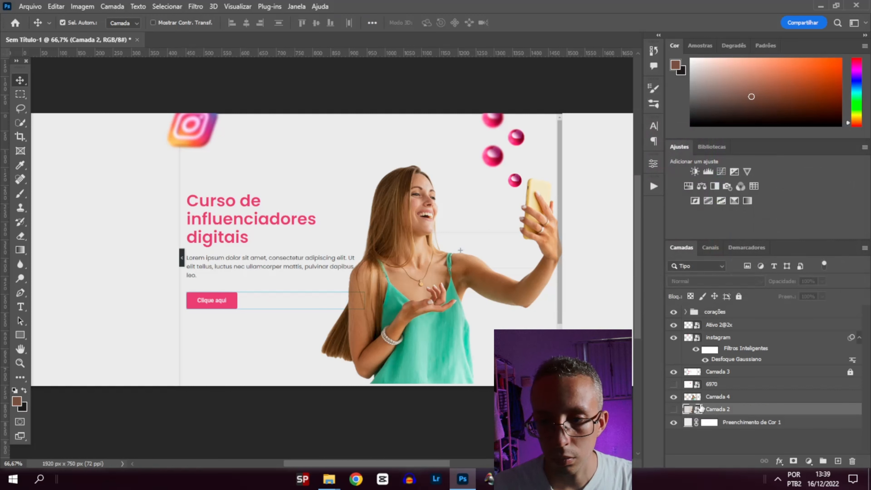
pyautogui.click(673, 385)
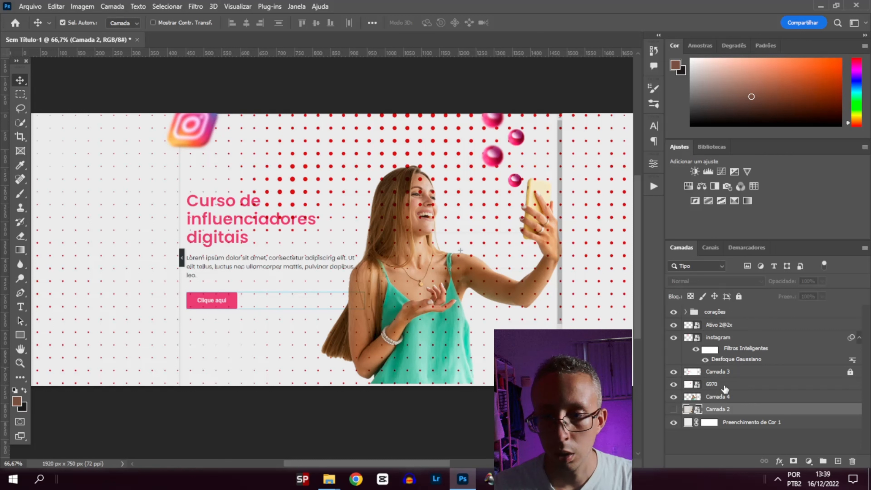
pyautogui.click(724, 384)
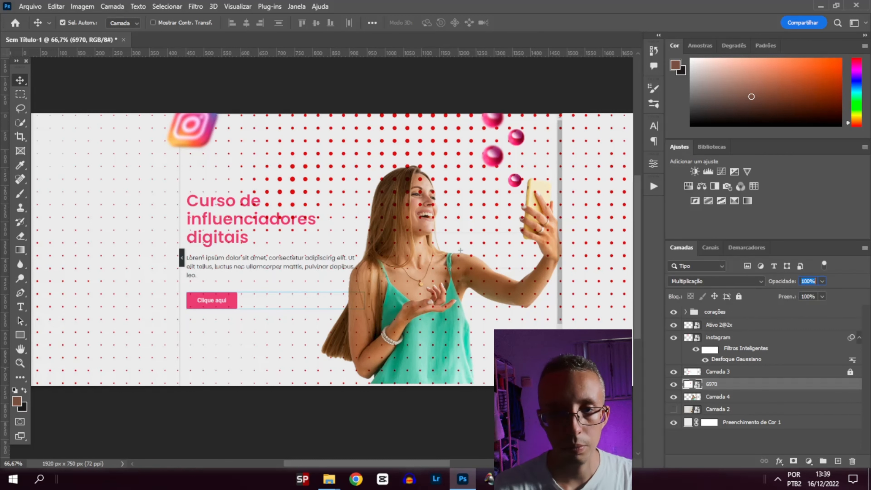
pyautogui.write('20')
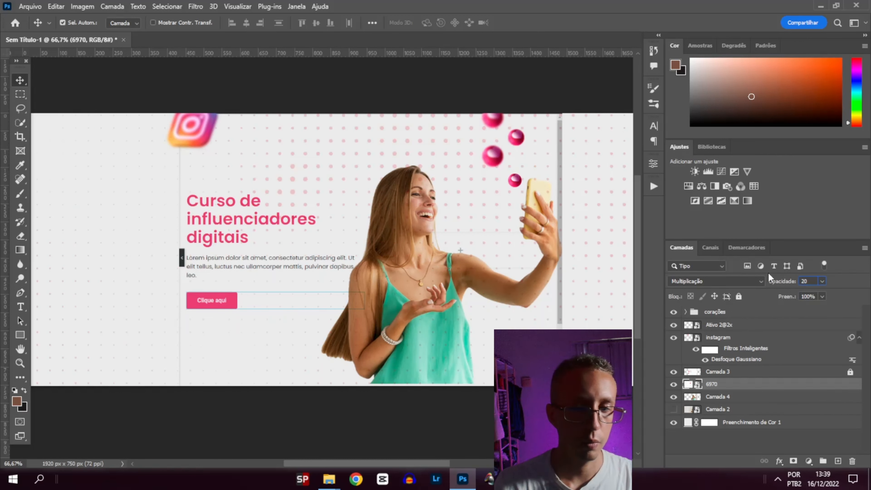
pyautogui.hotkey('ctrl', '-')
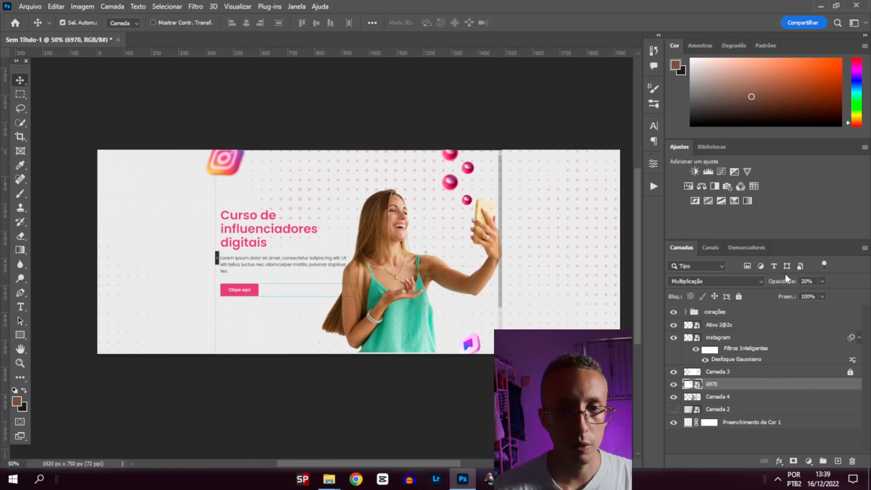
# Move the woman cut-out layer Camada 4 directly above the 6970 halftone layer
pyautogui.click(728, 400)
pyautogui.moveTo(729, 404); pyautogui.dragTo(720, 383)
pyautogui.hotkey('ctrl', '+')
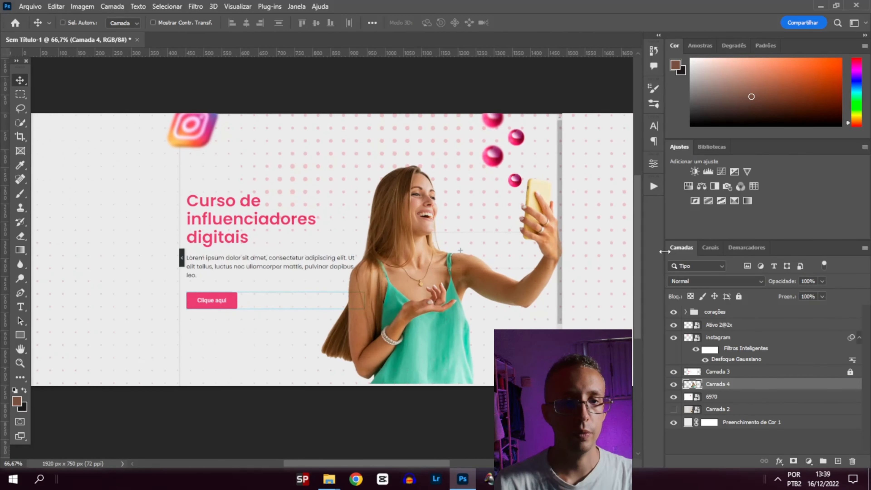
pyautogui.hotkey('ctrl', '-')
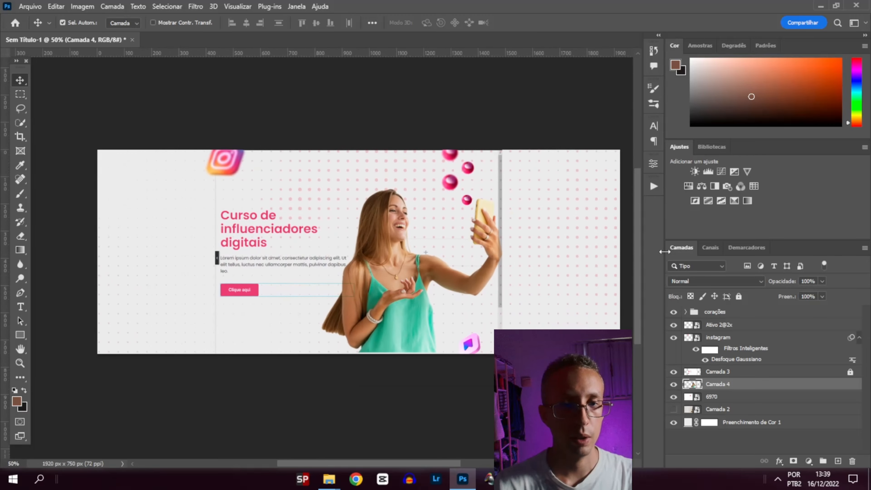
# Desaturate the 6970 halftone layer by lowering its saturation with a Matiz/Saturação adjustment
pyautogui.click(722, 375)
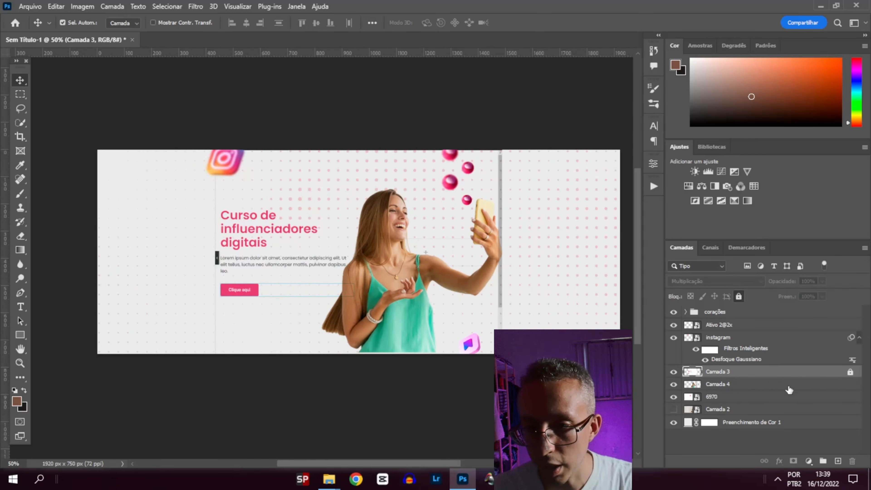
pyautogui.click(736, 398)
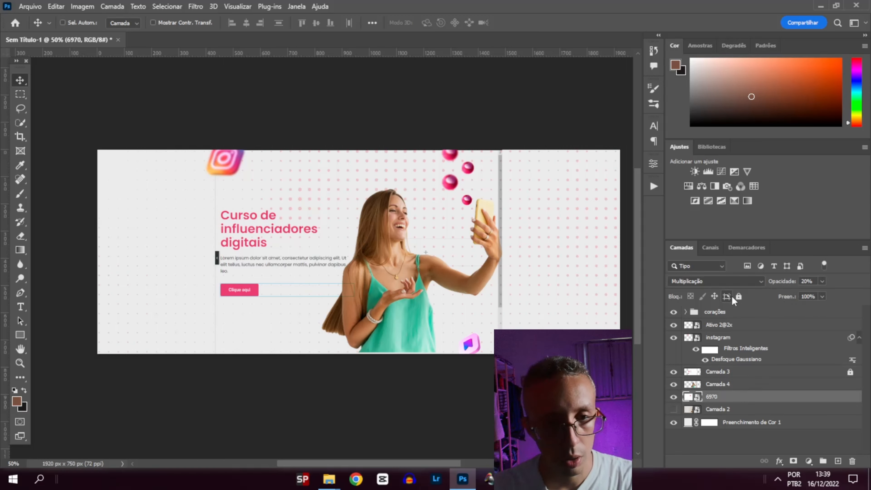
pyautogui.hotkey('ctrl', 'u')
pyautogui.moveTo(403, 184); pyautogui.dragTo(382, 185)
pyautogui.click(548, 102)
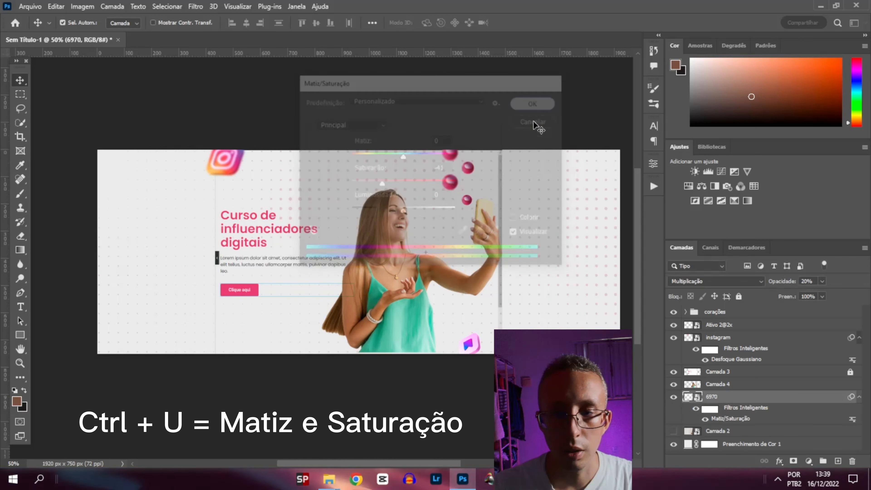
# Collapse the smart filters of the 6970 layer and set its opacity to 15%
pyautogui.click(859, 397)
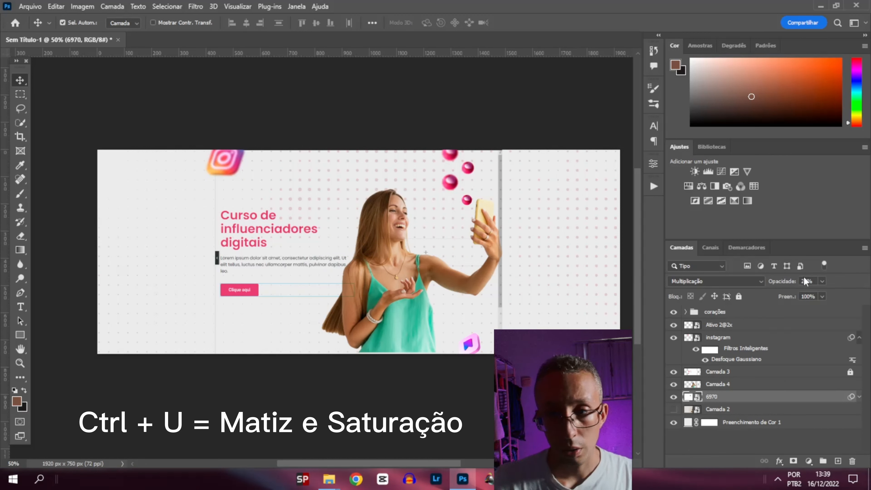
pyautogui.moveTo(796, 284); pyautogui.dragTo(794, 283)
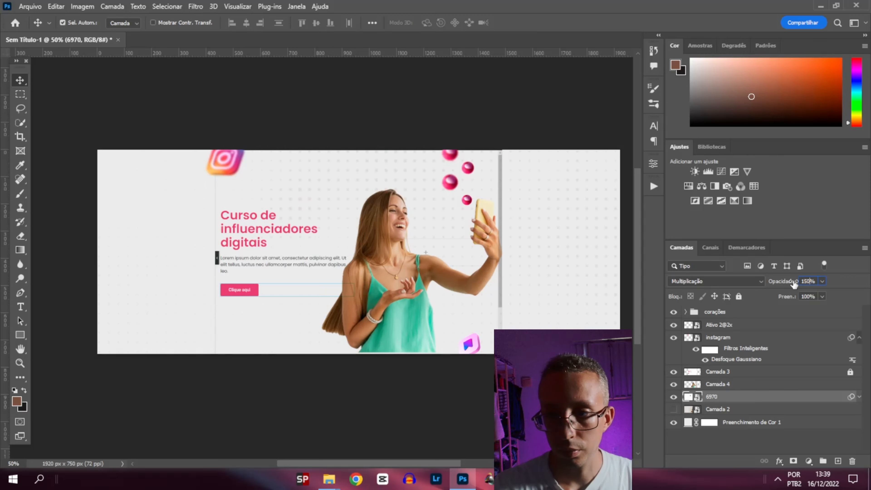
pyautogui.click(438, 123)
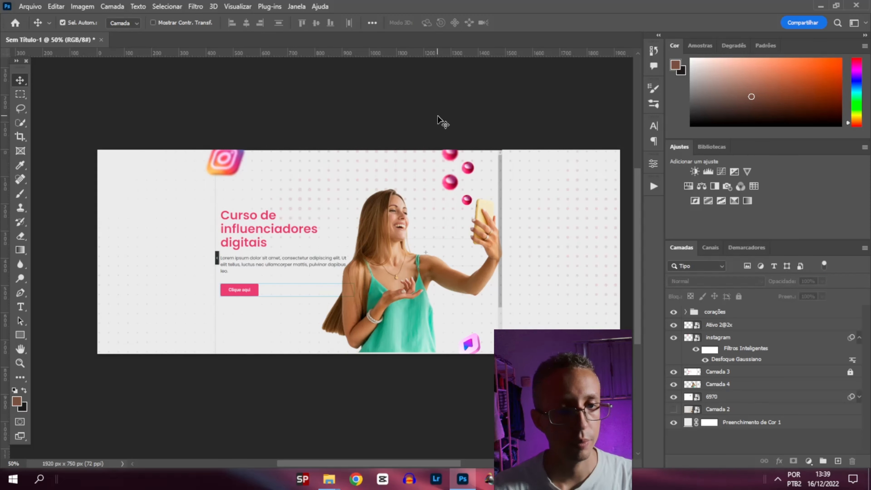
pyautogui.hotkey('ctrl', '+')
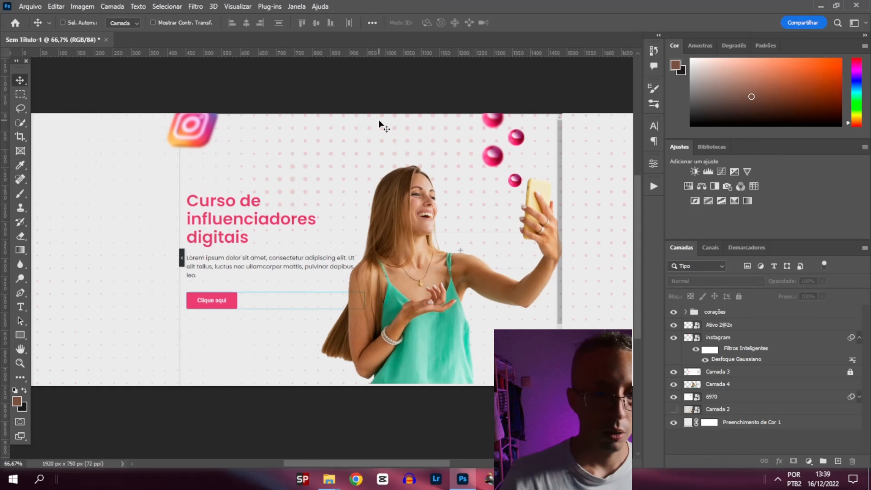
pyautogui.hotkey('ctrl', '-')
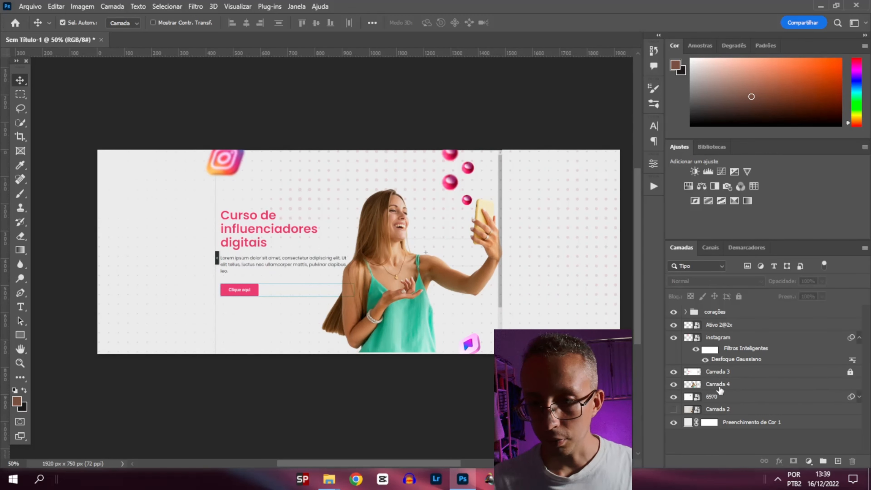
# Add a layer mask to the 6970 halftone layer and fade out its right half with a horizontal black-to-white linear gradient
pyautogui.click(725, 397)
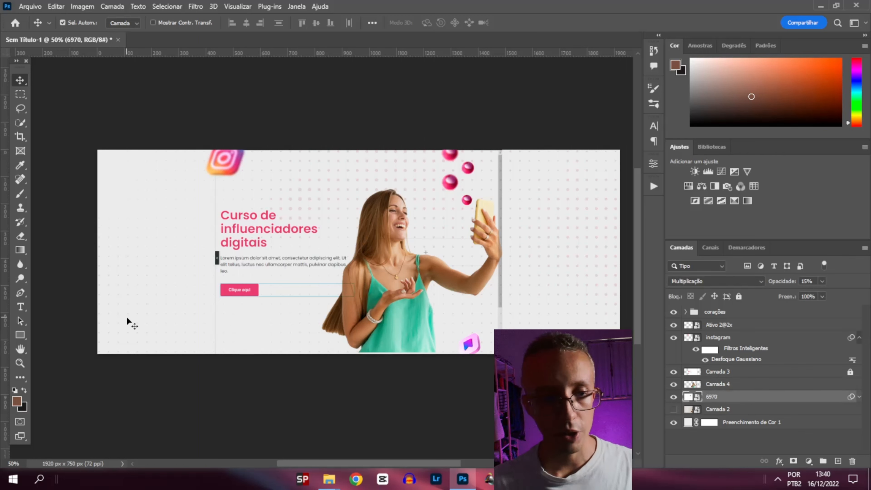
pyautogui.click(788, 460)
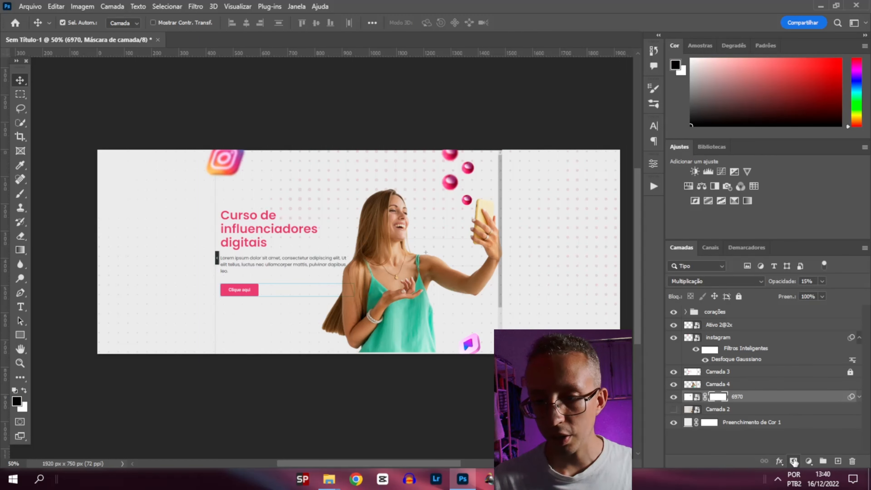
pyautogui.click(20, 250)
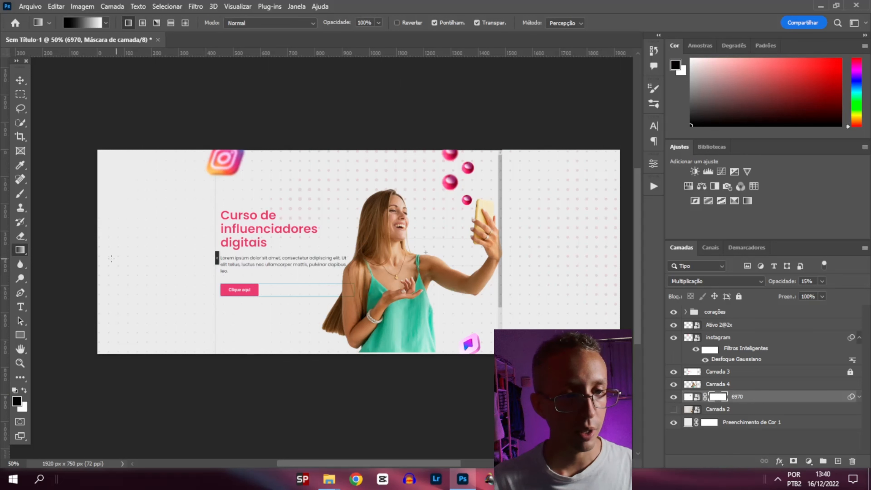
pyautogui.moveTo(93, 254); pyautogui.dragTo(465, 253)
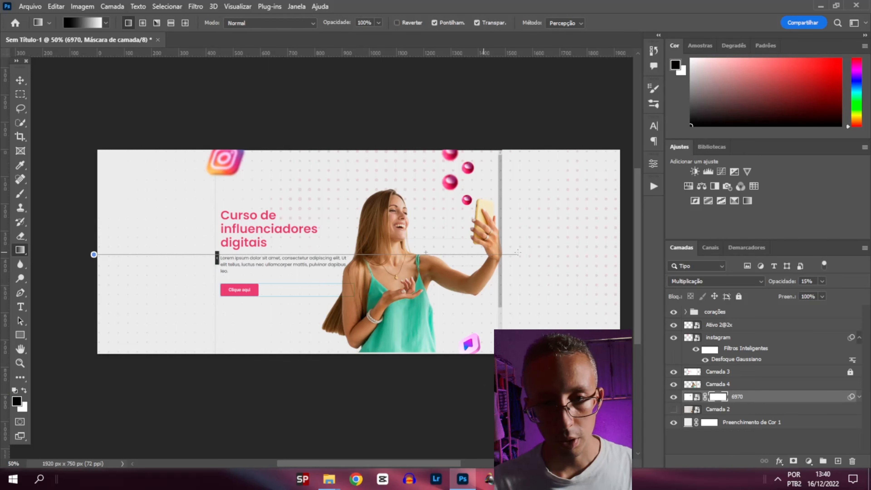
pyautogui.moveTo(518, 252); pyautogui.dragTo(515, 252)
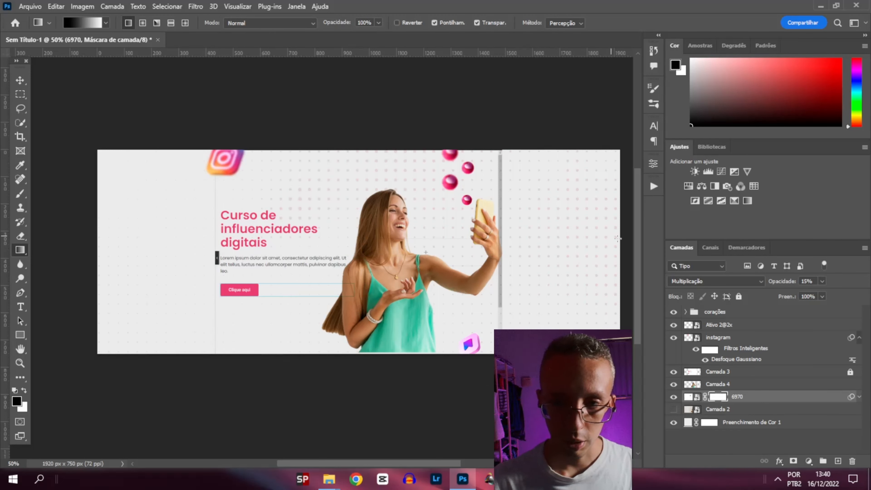
pyautogui.moveTo(271, 243); pyautogui.dragTo(269, 244)
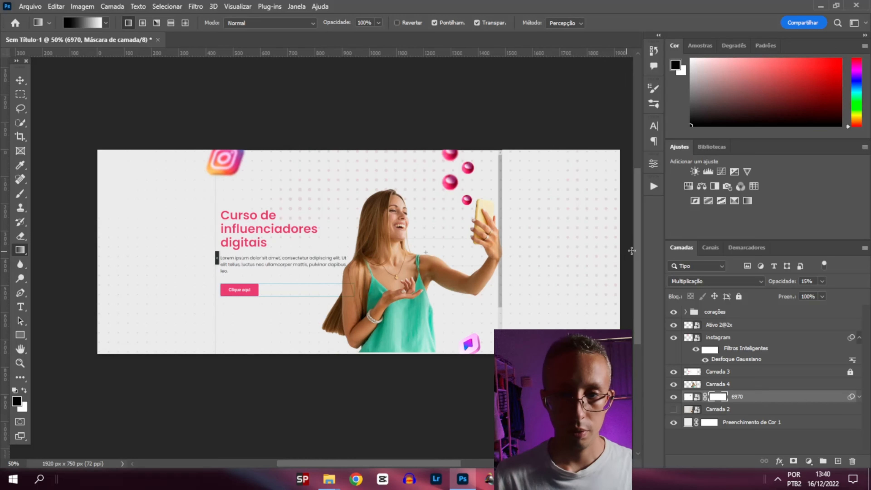
pyautogui.moveTo(619, 249); pyautogui.dragTo(243, 250)
pyautogui.scroll(-1, 418, 245)
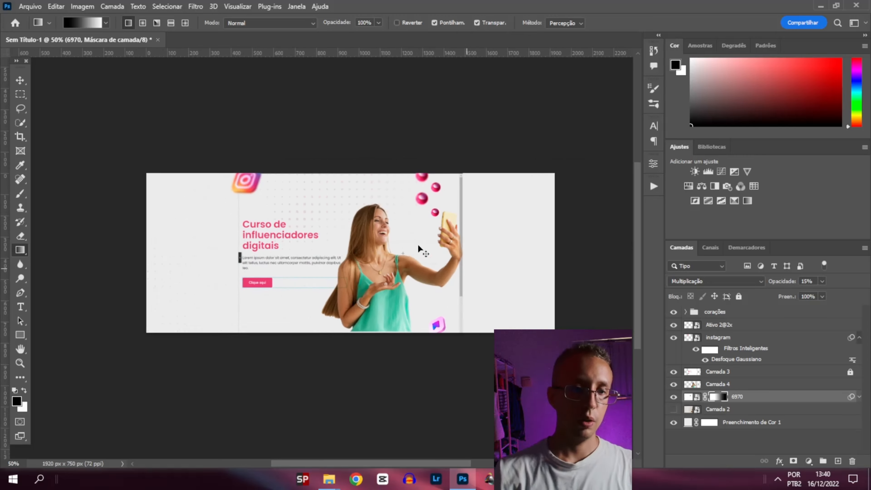
pyautogui.scroll(2, 418, 245)
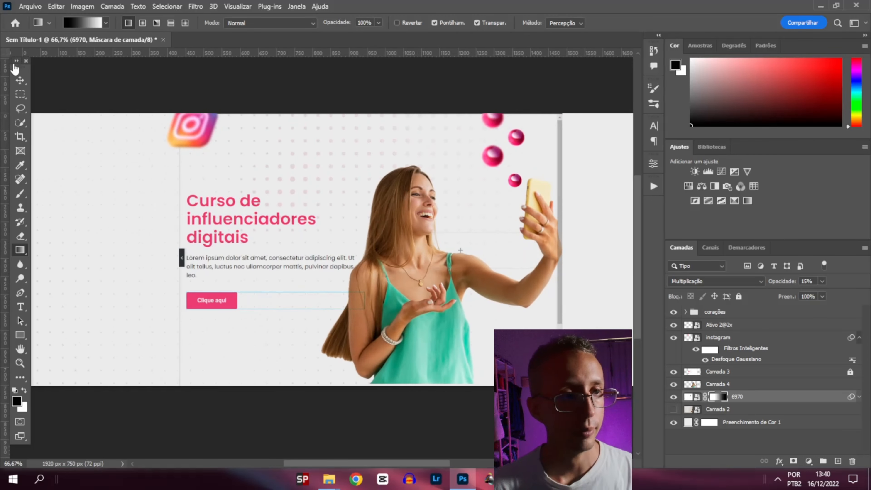
pyautogui.click(20, 80)
pyautogui.click(278, 84)
pyautogui.hotkey('ctrl', '-')
pyautogui.hotkey('ctrl', '+')
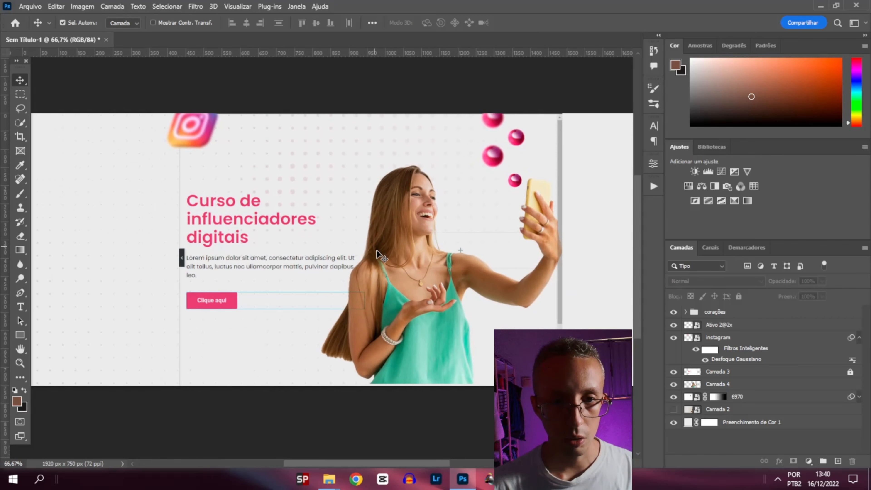
pyautogui.hotkey('ctrl', '-')
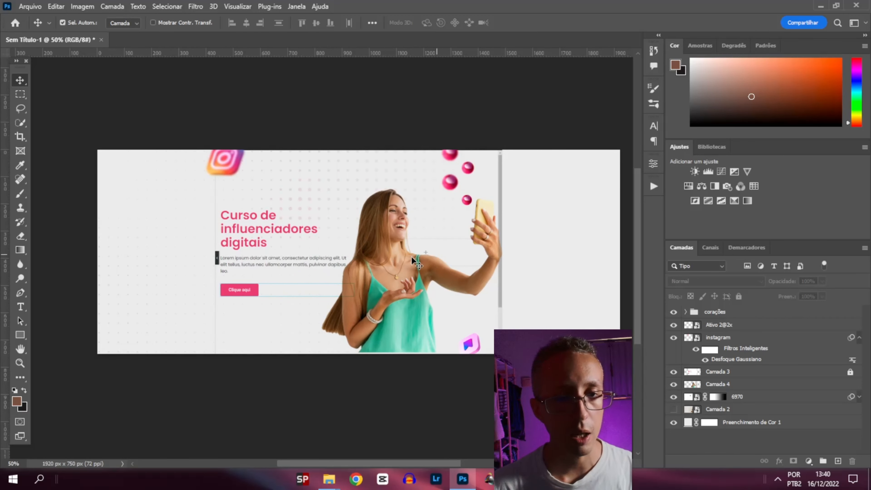
# Close the extra icon-set and halftone folder windows and bring up the Downloads folder
pyautogui.moveTo(328, 478)
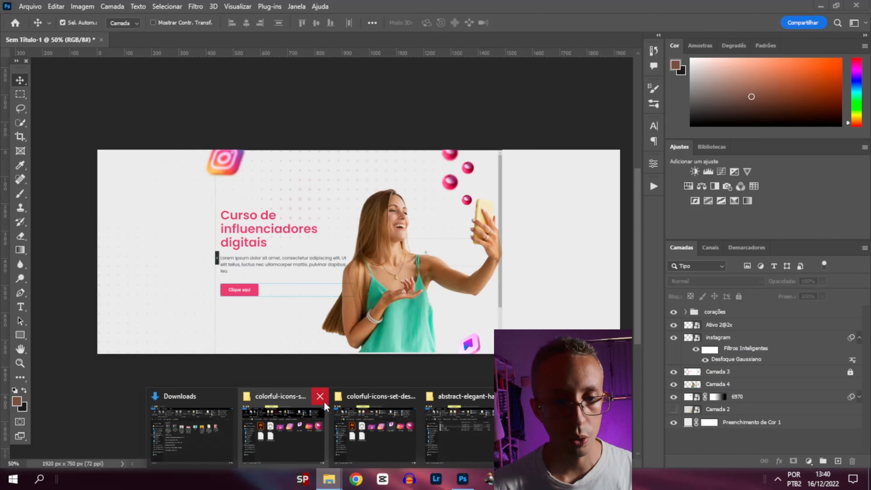
pyautogui.click(365, 396)
pyautogui.click(408, 395)
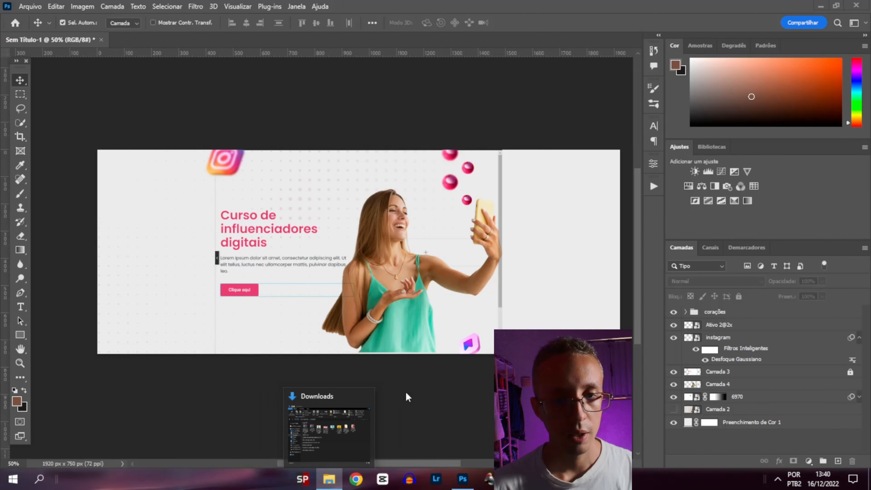
pyautogui.click(338, 419)
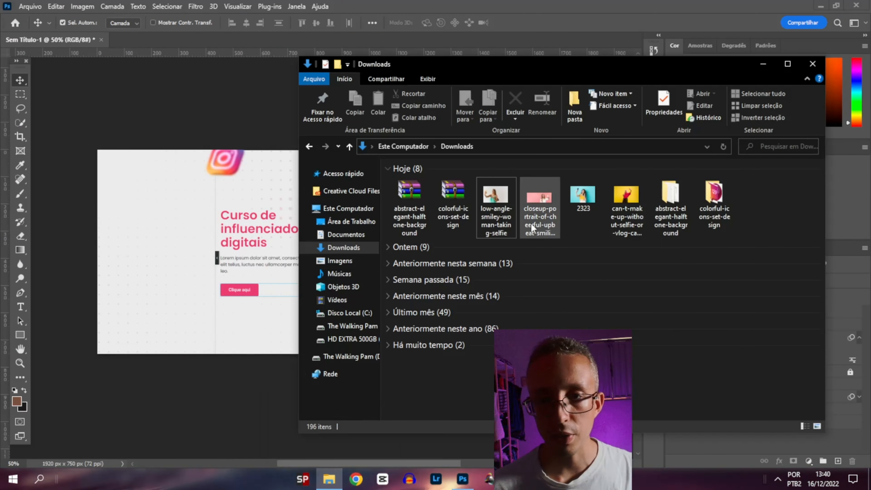
# Open the can-t-make-up-without-selfie-or-vlog photo from Downloads in Adobe Photoshop 2023, using its embedded colour profile
pyautogui.click(583, 196)
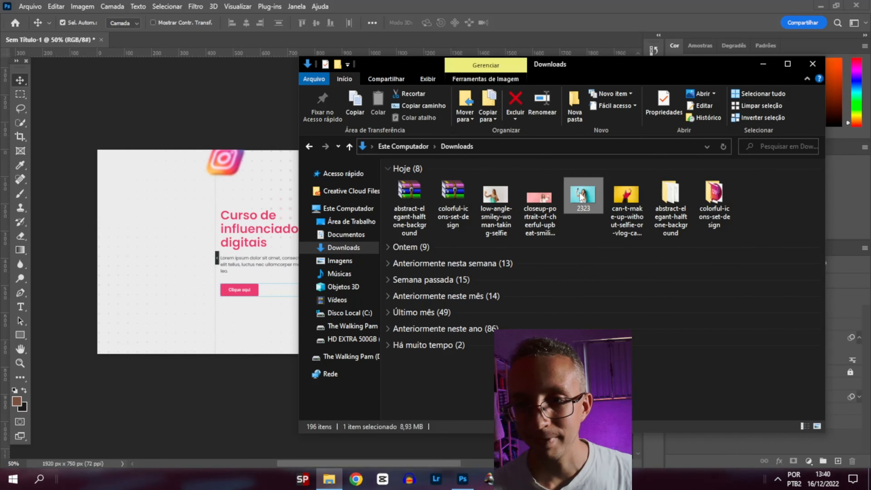
pyautogui.click(634, 202)
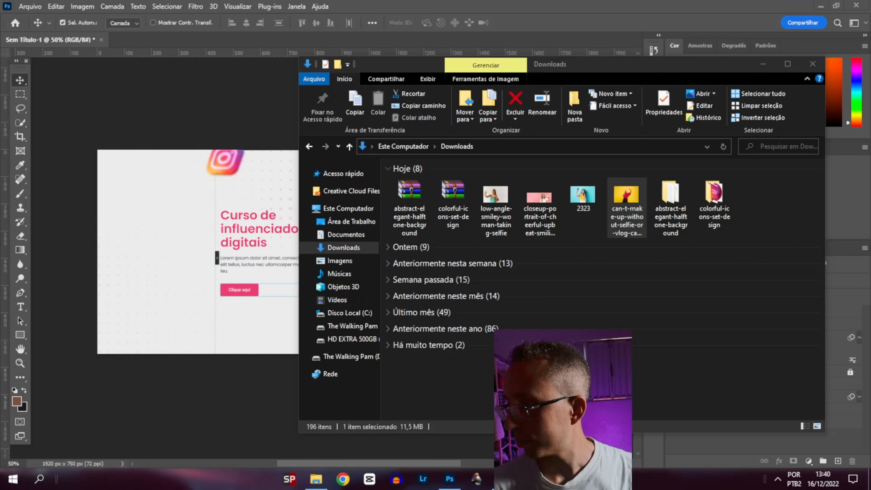
pyautogui.hotkey('alt', 'Tab')
pyautogui.rightClick(640, 205)
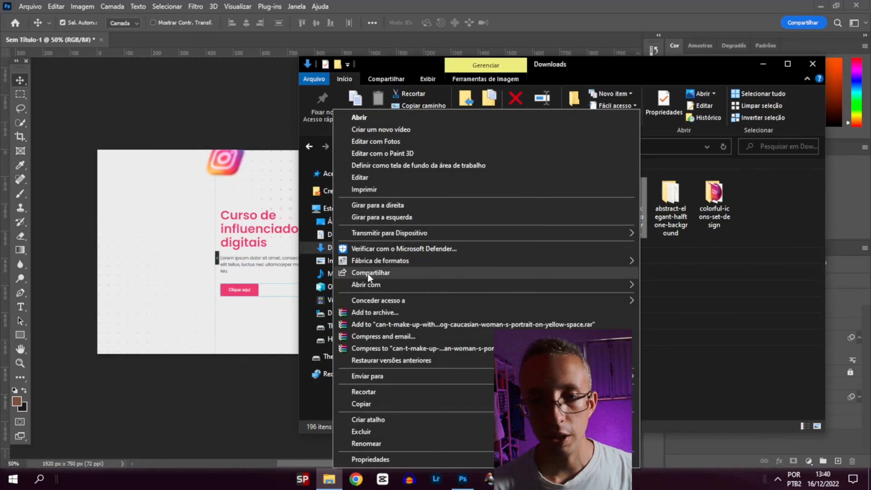
pyautogui.moveTo(392, 288)
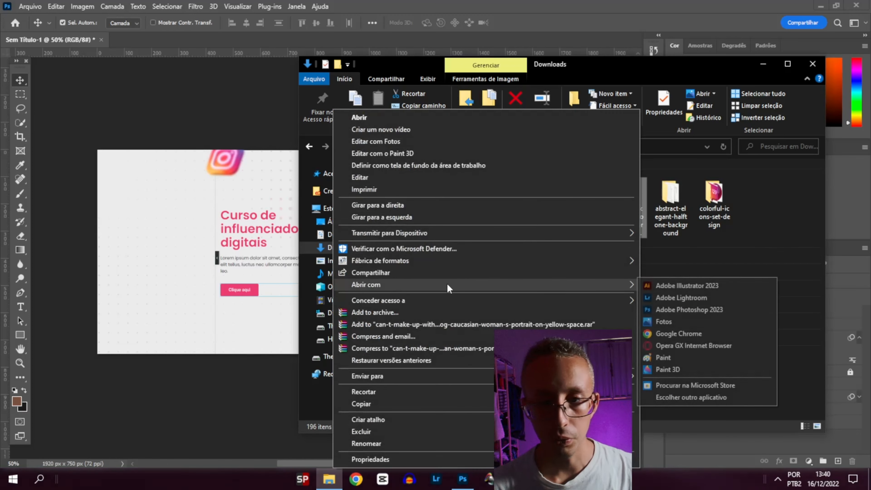
pyautogui.click(679, 311)
pyautogui.click(502, 231)
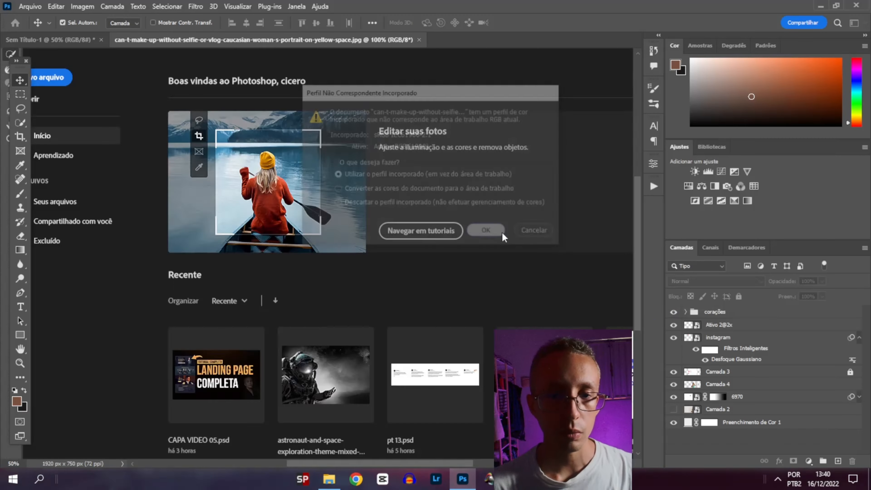
# Unlock the photo's Plano de Fundo layer and select the pink-haired woman with Select and Mask's subject selection, output to Seleção
pyautogui.click(24, 110)
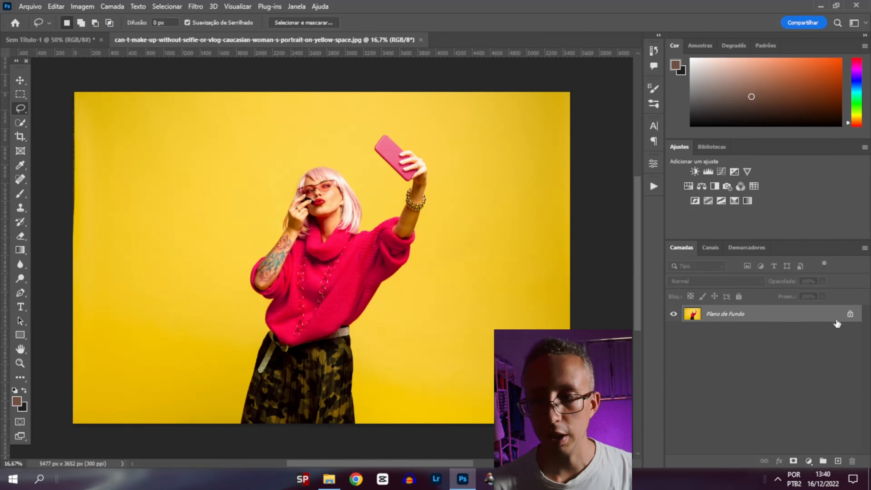
pyautogui.click(851, 315)
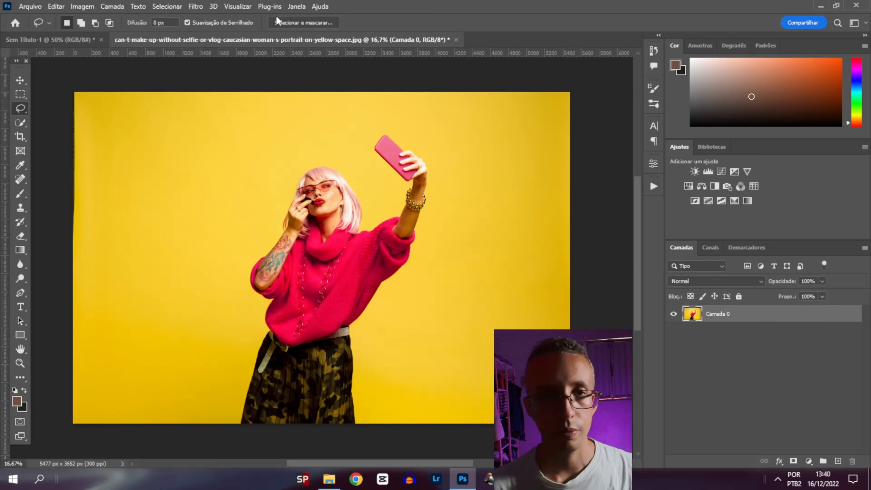
pyautogui.click(303, 23)
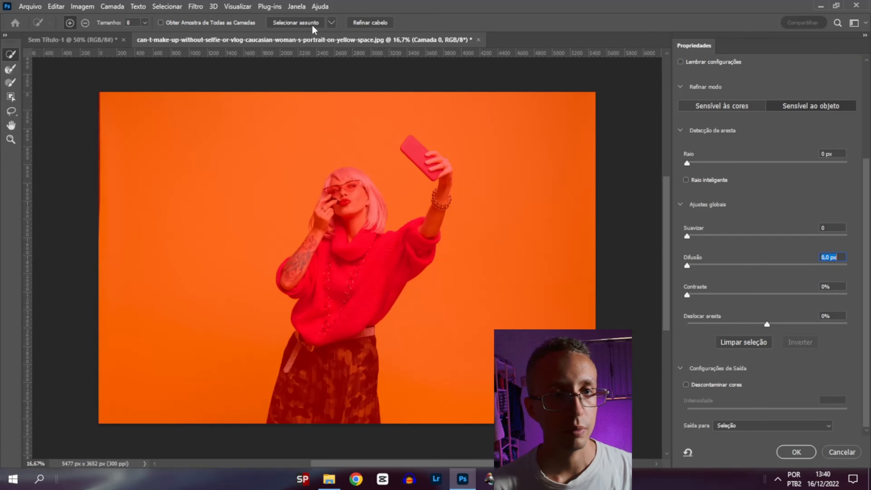
pyautogui.click(304, 25)
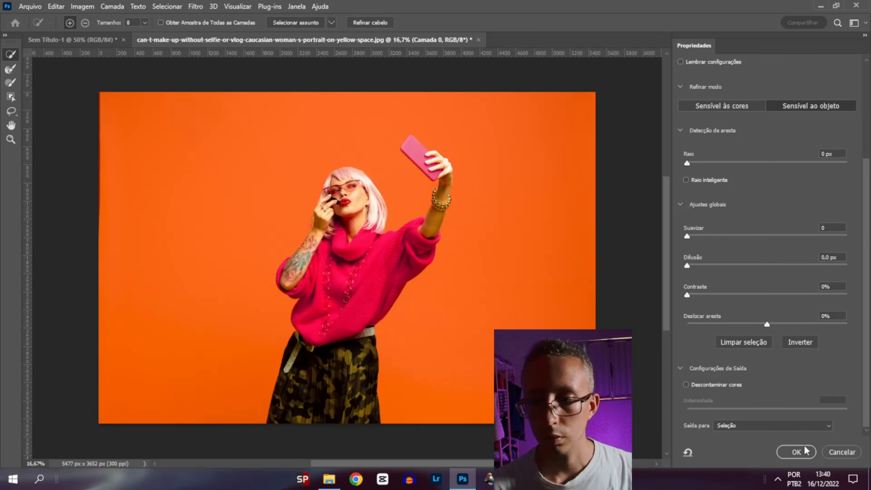
pyautogui.click(804, 452)
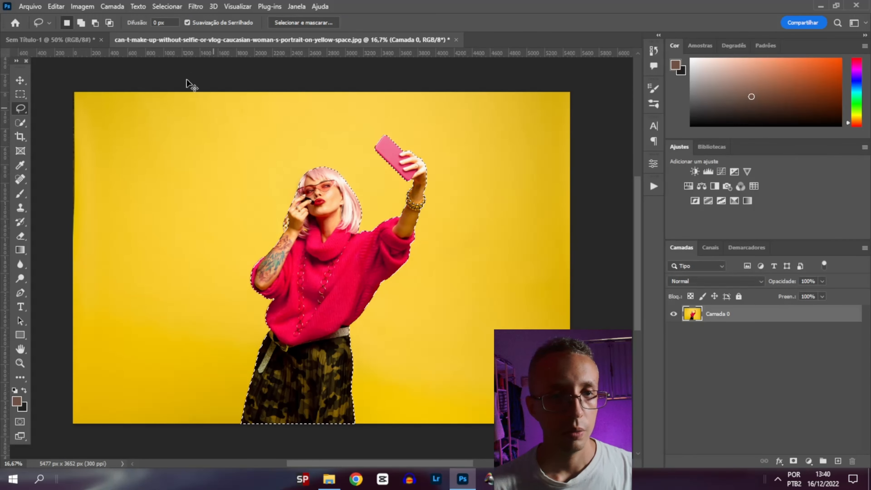
# Paste the selected pink-haired woman into the Sem Título-1 banner as a new layer and scale her down to about 41%
pyautogui.click(71, 41)
pyautogui.hotkey('ctrl', 'v')
pyautogui.hotkey('ctrl', 't')
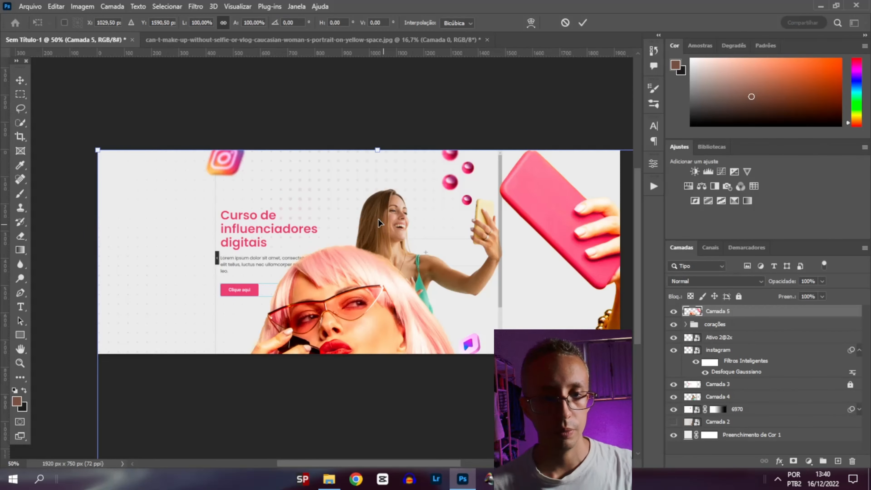
pyautogui.hotkey('ctrl', '-')
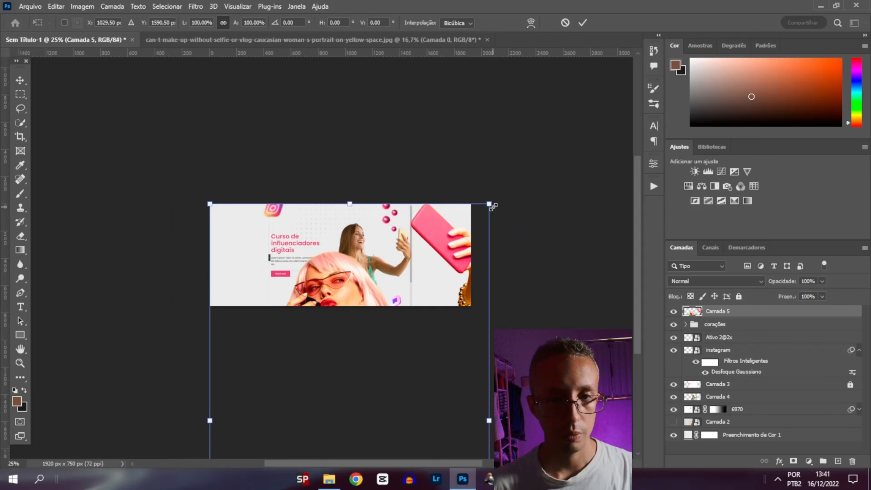
pyautogui.moveTo(493, 207); pyautogui.dragTo(329, 298)
pyautogui.moveTo(312, 409); pyautogui.dragTo(330, 162)
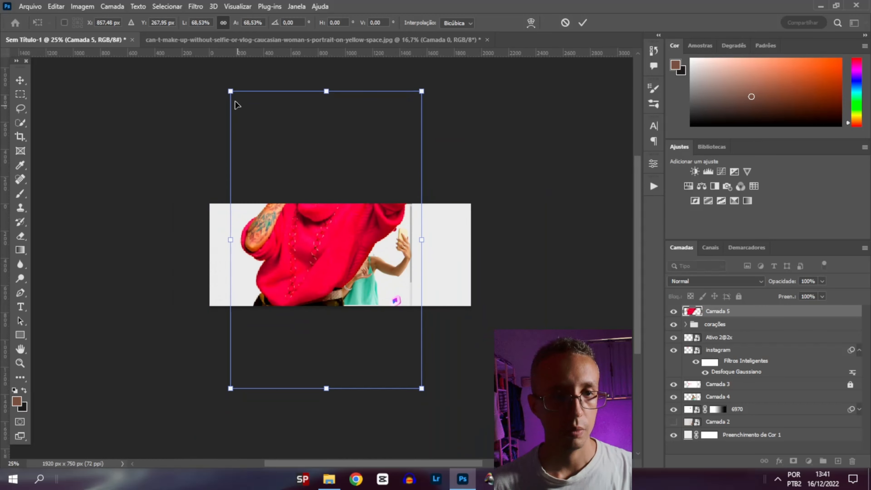
pyautogui.moveTo(236, 105); pyautogui.dragTo(312, 222)
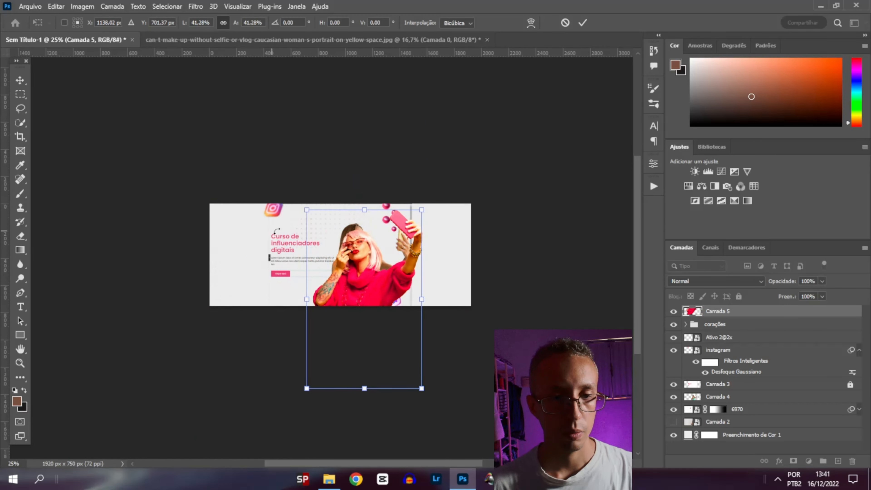
# Scale the pink-haired woman down to about 29% and place her in front of the brunette
pyautogui.hotkey('ctrl', '+')
pyautogui.hotkey('ctrl', '+')
pyautogui.moveTo(309, 157); pyautogui.dragTo(319, 210)
pyautogui.moveTo(428, 296); pyautogui.dragTo(395, 229)
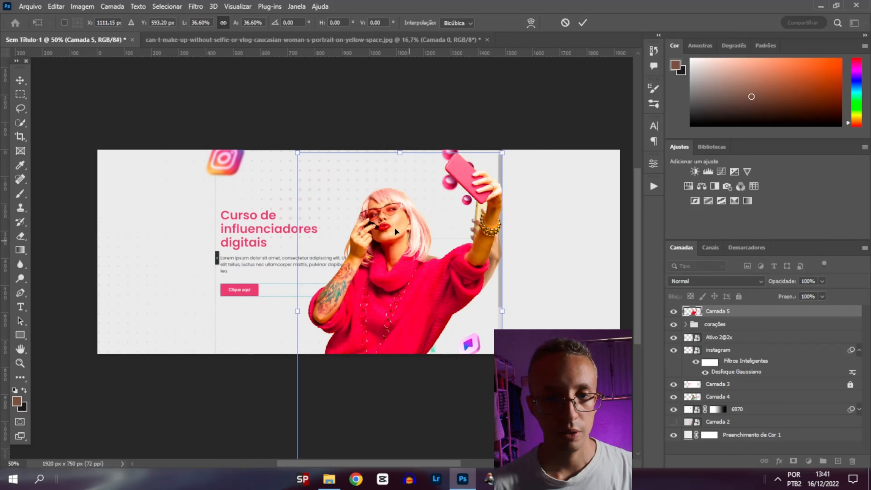
pyautogui.moveTo(298, 151); pyautogui.dragTo(331, 193)
pyautogui.moveTo(419, 281); pyautogui.dragTo(410, 243)
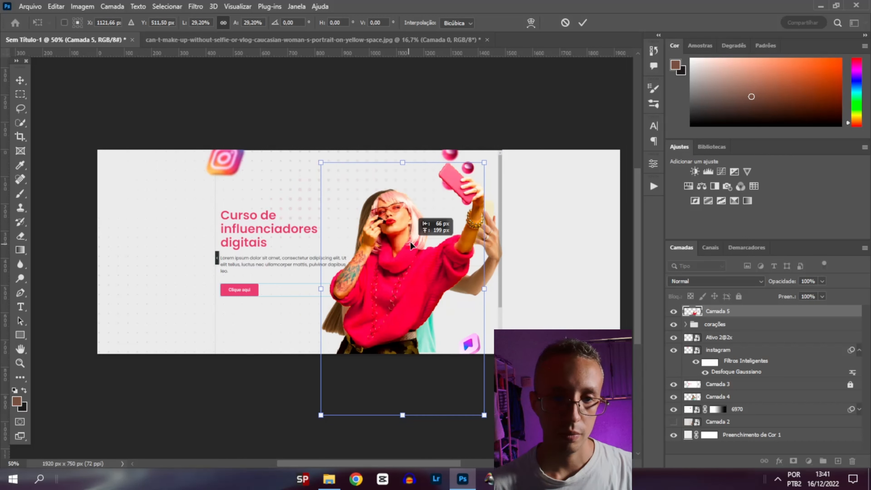
pyautogui.press('Return')
pyautogui.press('l')
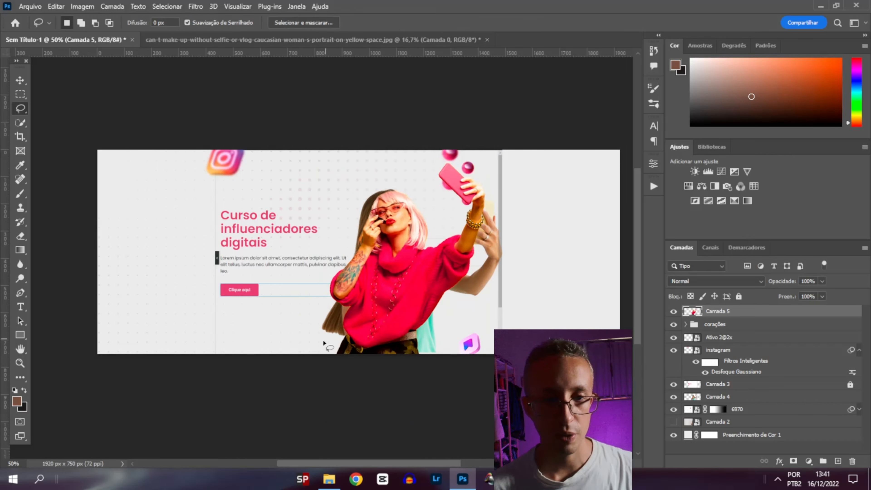
# Shrink the pink-haired woman's layer to 91.40%, keeping its lower-left corner in place
pyautogui.click(19, 81)
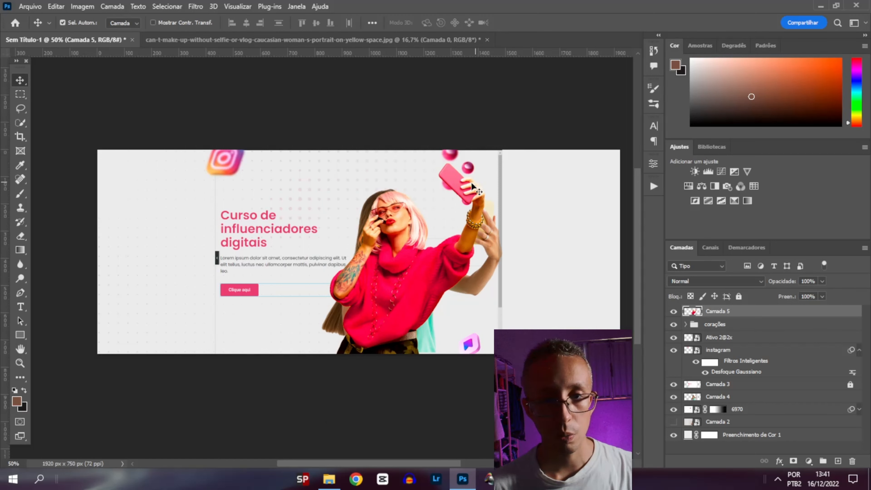
pyautogui.hotkey('ctrl', 't')
pyautogui.moveTo(502, 156); pyautogui.dragTo(470, 184)
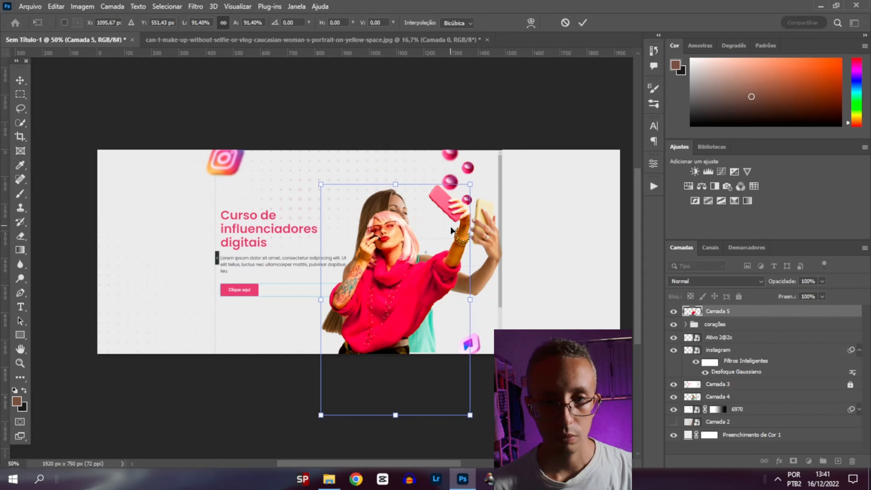
pyautogui.moveTo(451, 232); pyautogui.dragTo(451, 233)
pyautogui.press('Return')
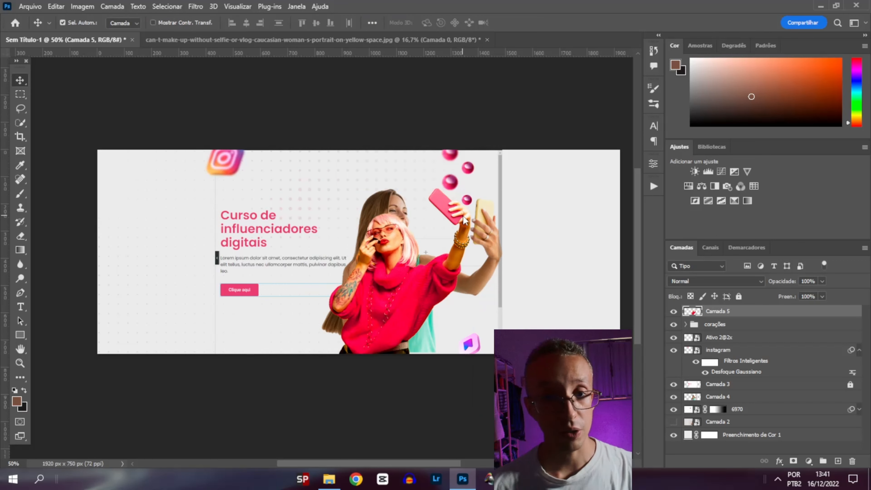
# Move the brunette left beside the pink-haired woman, and shift both women together right, away from the course text
pyautogui.click(396, 203)
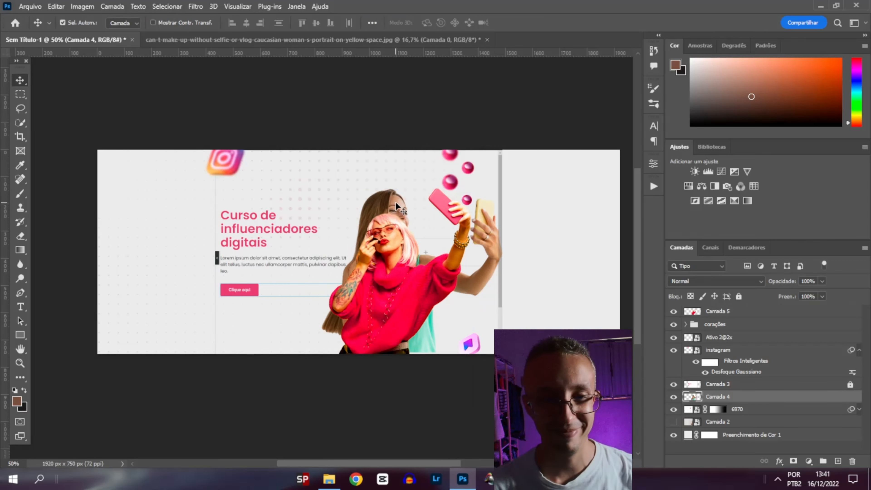
pyautogui.moveTo(395, 202); pyautogui.dragTo(353, 203)
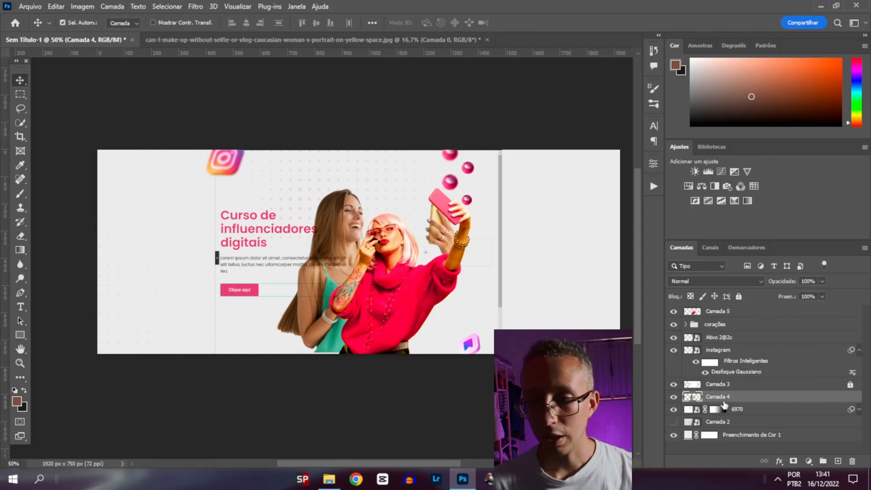
pyautogui.click(402, 303)
pyautogui.moveTo(324, 308); pyautogui.dragTo(356, 313)
pyautogui.click(588, 240)
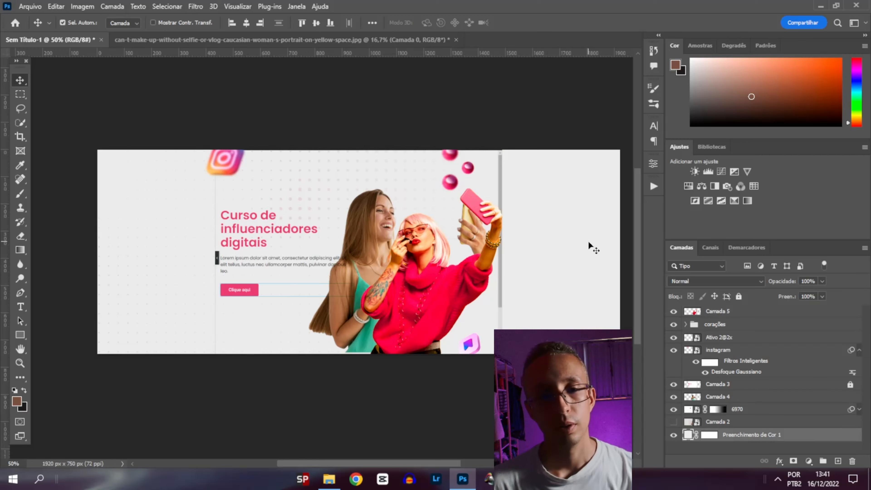
# Convert the brunette's layer, Camada 4, into a smart object
pyautogui.click(375, 248)
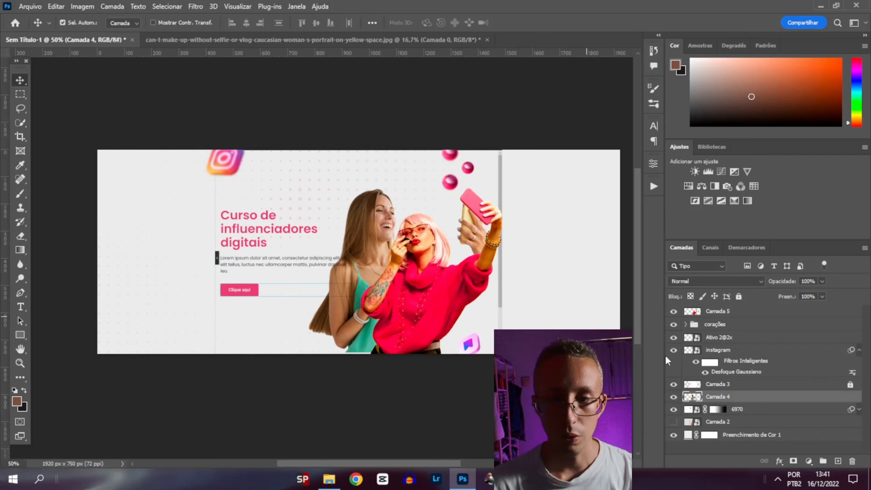
pyautogui.rightClick(713, 400)
pyautogui.click(708, 409)
pyautogui.rightClick(716, 398)
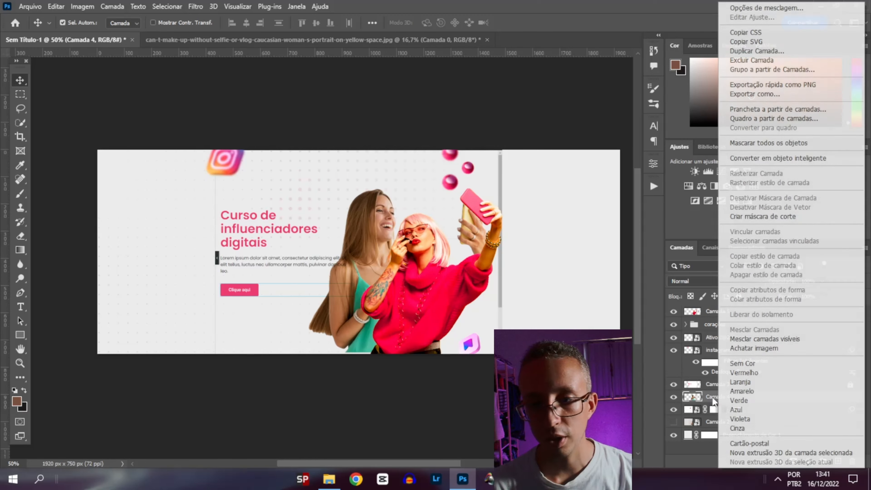
pyautogui.click(764, 171)
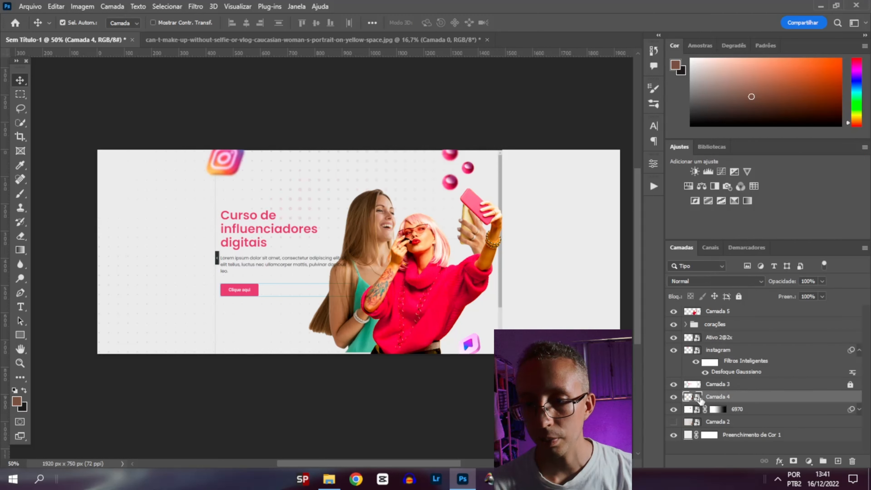
# Flip the canvas horizontally inside Camada 4's smart object, save its contents and close it
pyautogui.doubleClick(698, 400)
pyautogui.click(494, 218)
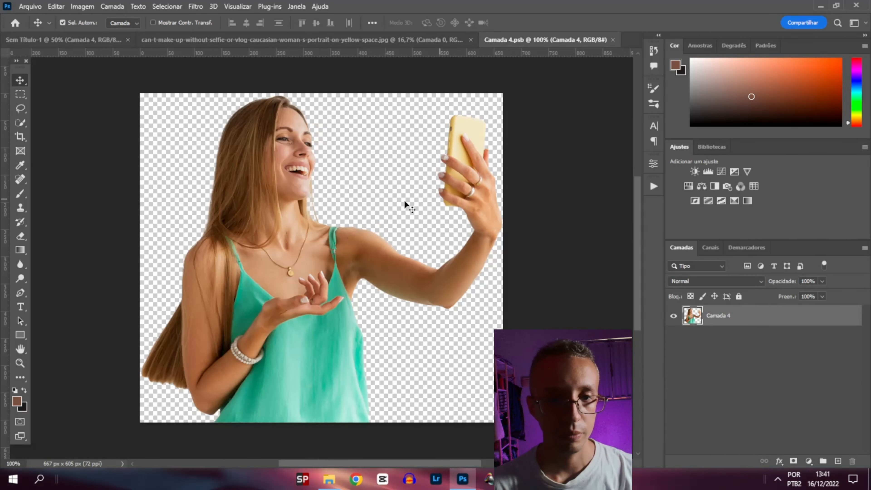
pyautogui.click(82, 7)
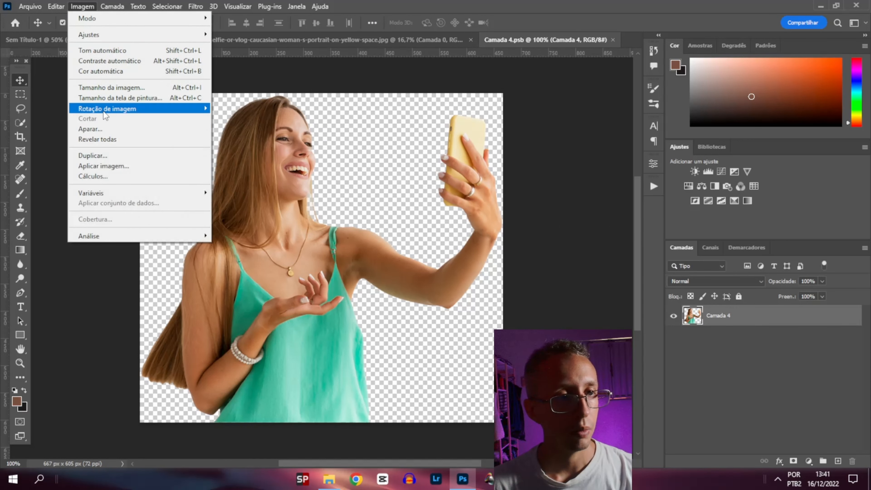
pyautogui.moveTo(103, 111)
pyautogui.click(299, 155)
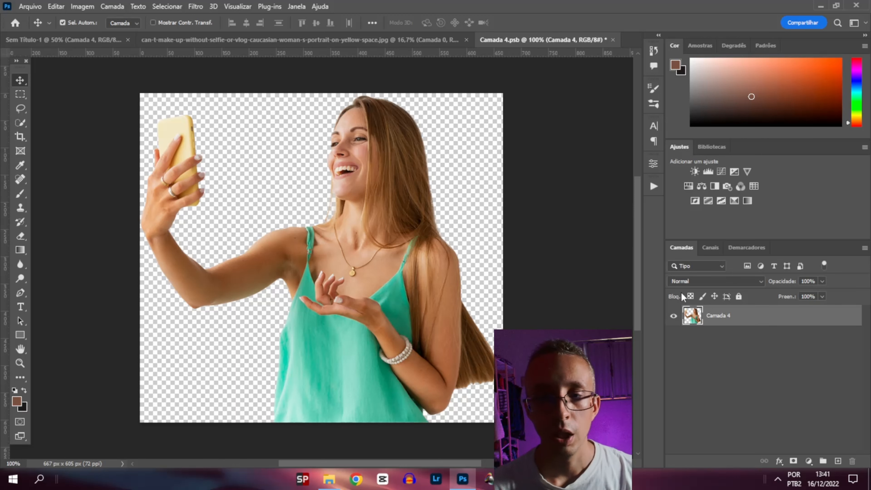
pyautogui.hotkey('ctrl', 's')
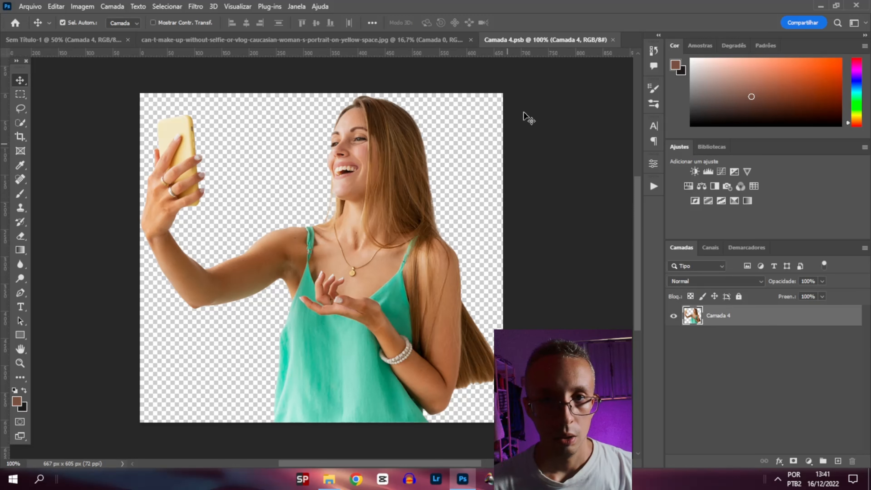
pyautogui.click(613, 40)
# Move the mirrored brunette left to X 1003.50 px, with her face visible behind the pink-haired woman
pyautogui.hotkey('ctrl', 't')
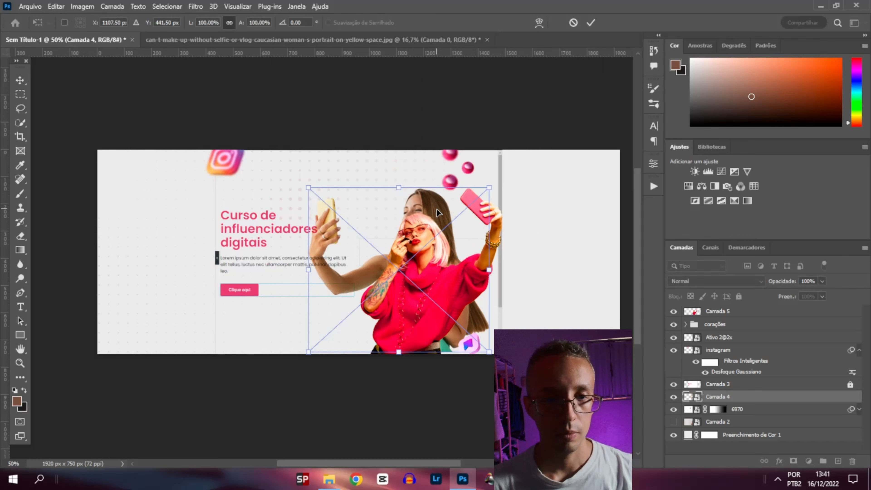
pyautogui.moveTo(436, 209); pyautogui.dragTo(409, 211)
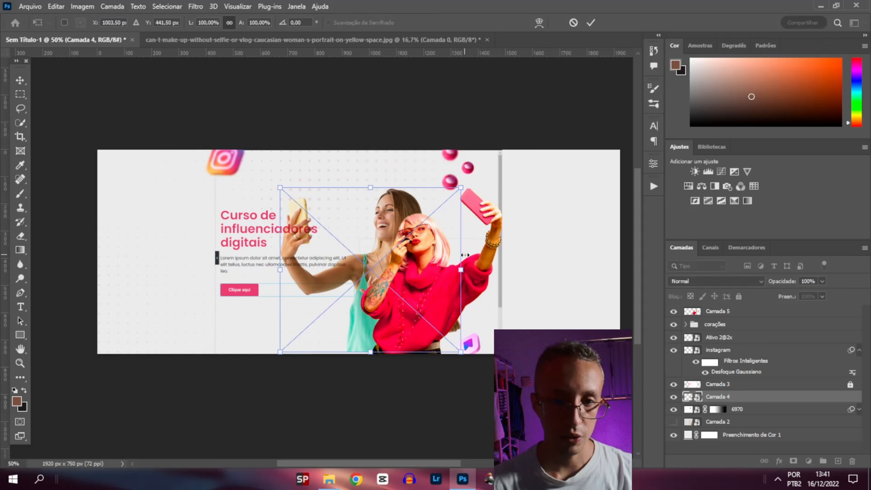
pyautogui.press('Return')
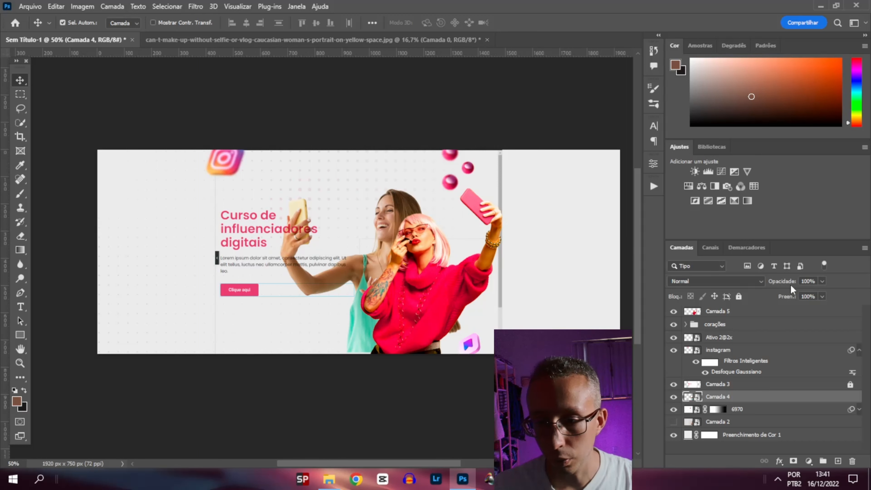
# Set the opacity of the brunette's layer, Camada 4, to 40%
pyautogui.write('30')
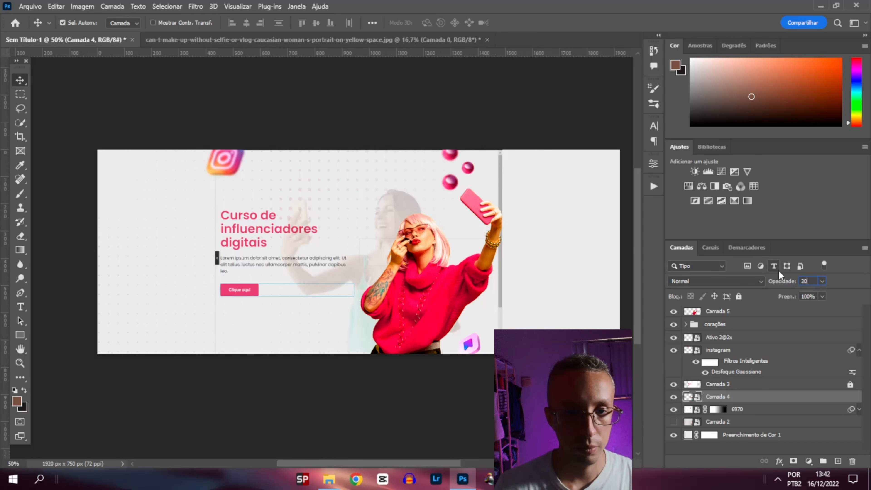
pyautogui.press('BackSpace')
pyautogui.press('BackSpace')
pyautogui.write('40')
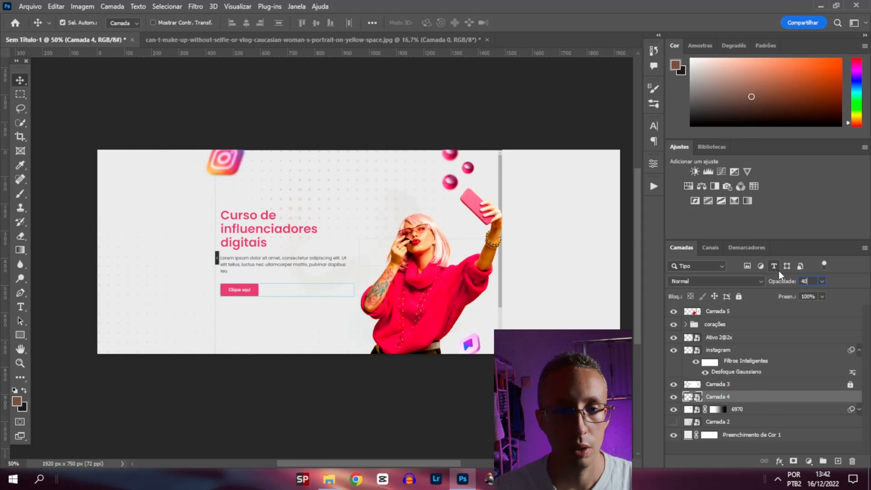
pyautogui.press('Return')
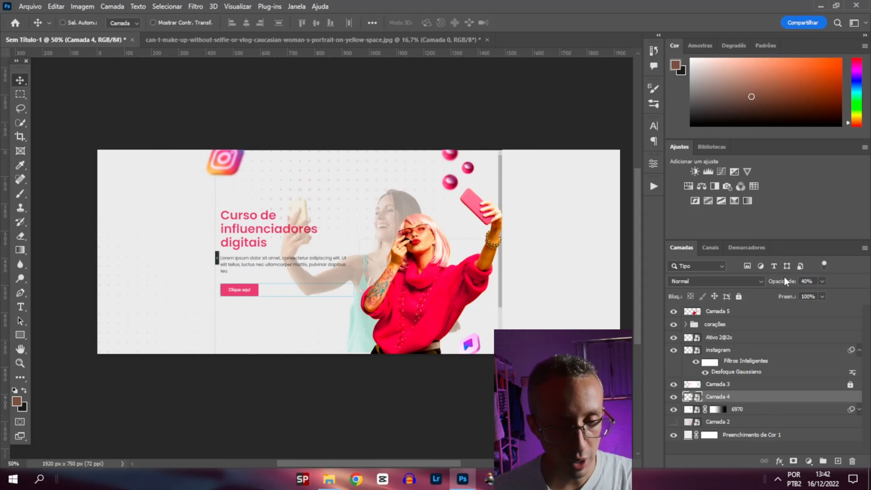
pyautogui.hotkey('ctrl', 'u')
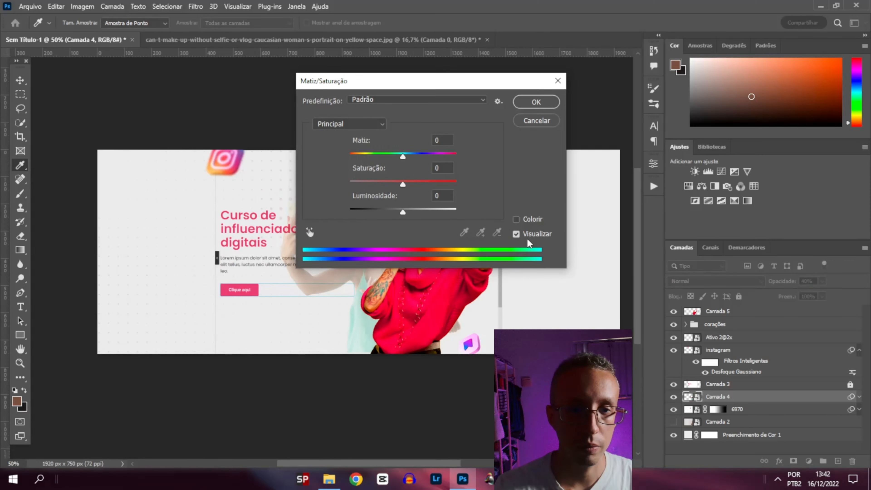
pyautogui.click(415, 100)
pyautogui.click(456, 82)
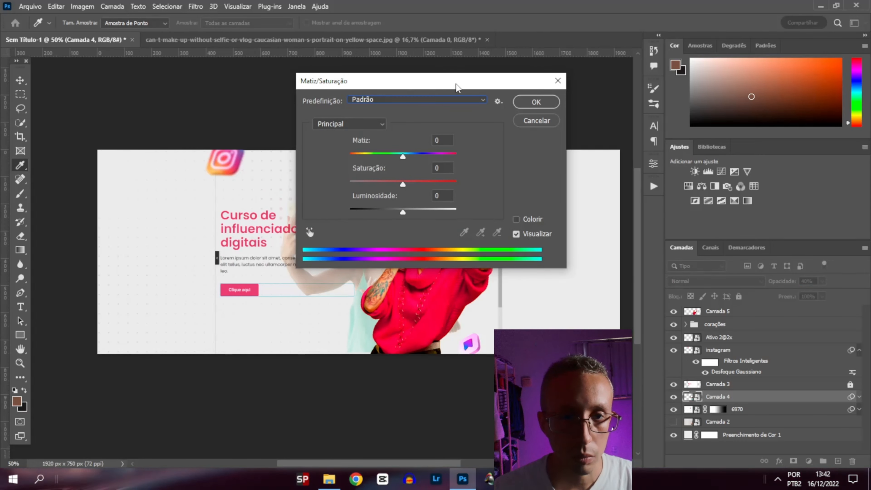
pyautogui.moveTo(456, 83); pyautogui.dragTo(622, 118)
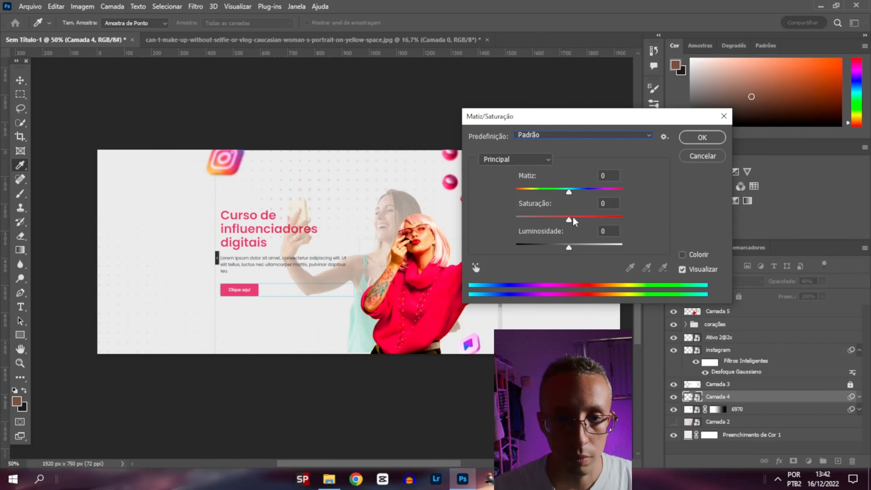
pyautogui.click(702, 157)
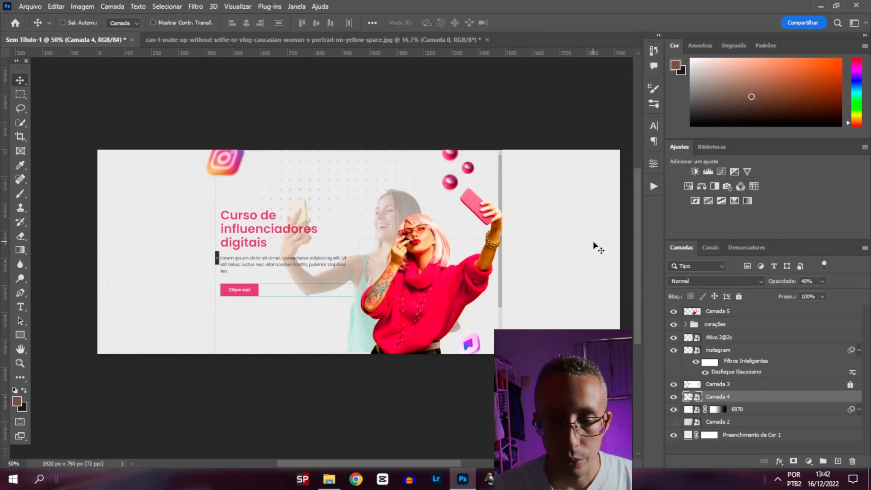
# Apply a Hue/Saturation adjustment to Camada 4 with hue 0 and saturation about -58
pyautogui.hotkey('ctrl', 'u')
pyautogui.moveTo(568, 219); pyautogui.dragTo(541, 222)
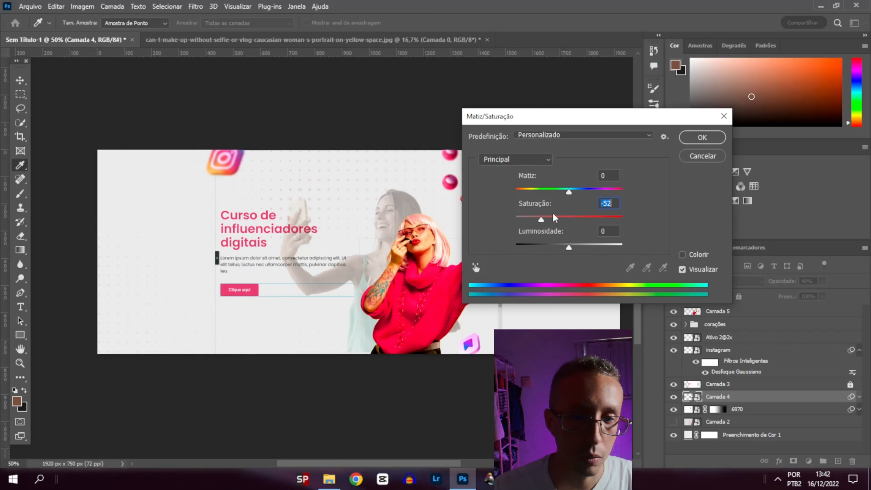
pyautogui.moveTo(569, 192)
pyautogui.mouseDown()
pyautogui.moveTo(554, 197)
pyautogui.moveTo(578, 199)
pyautogui.mouseUp()
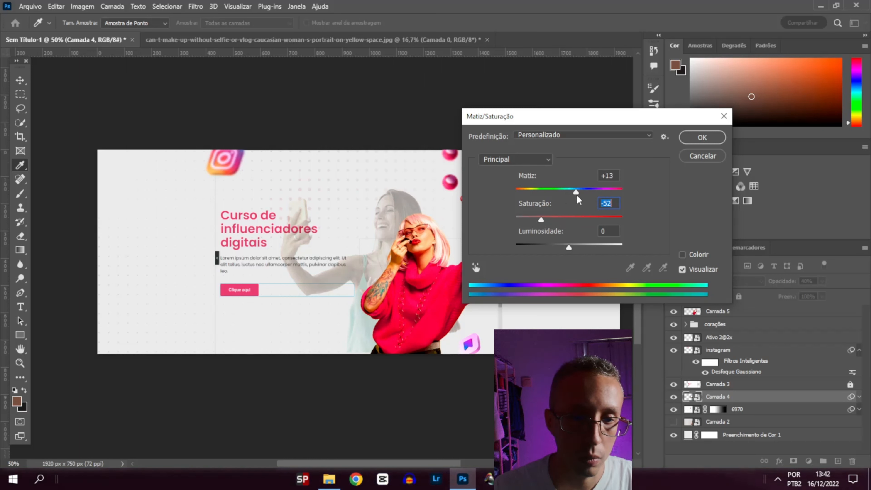
pyautogui.hotkey('shift', 'Tab')
pyautogui.write('0')
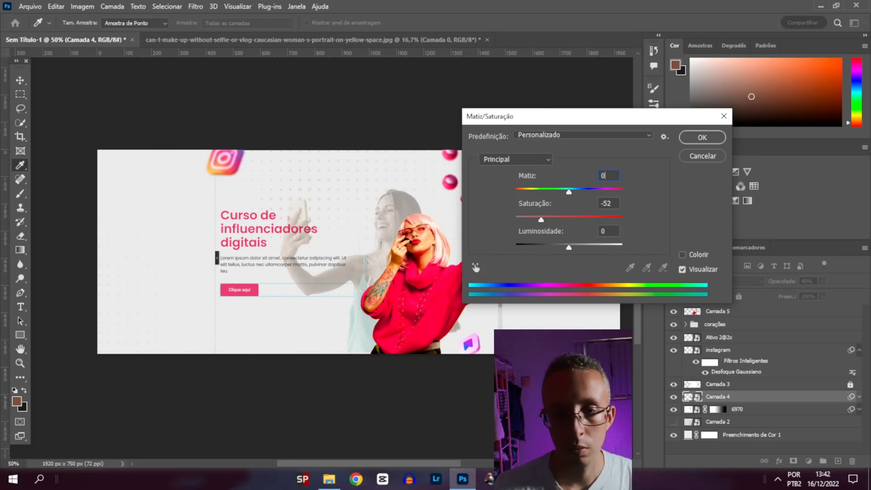
pyautogui.moveTo(542, 220); pyautogui.dragTo(539, 220)
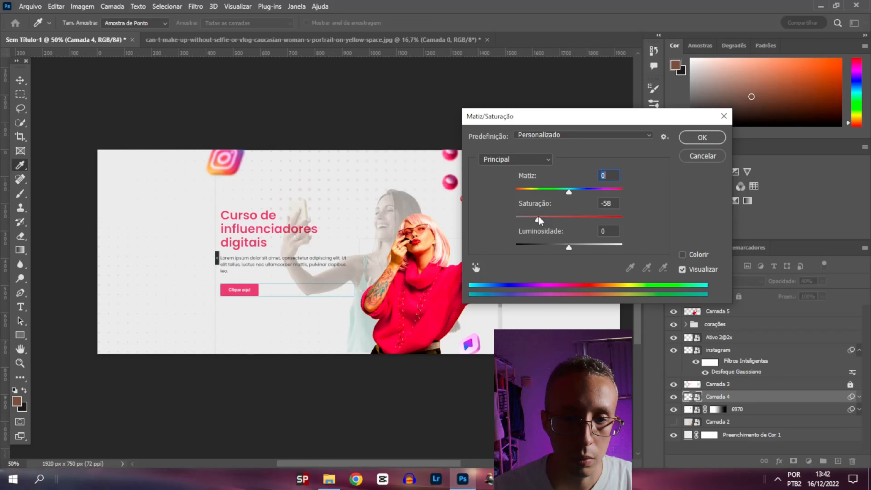
pyautogui.click(702, 138)
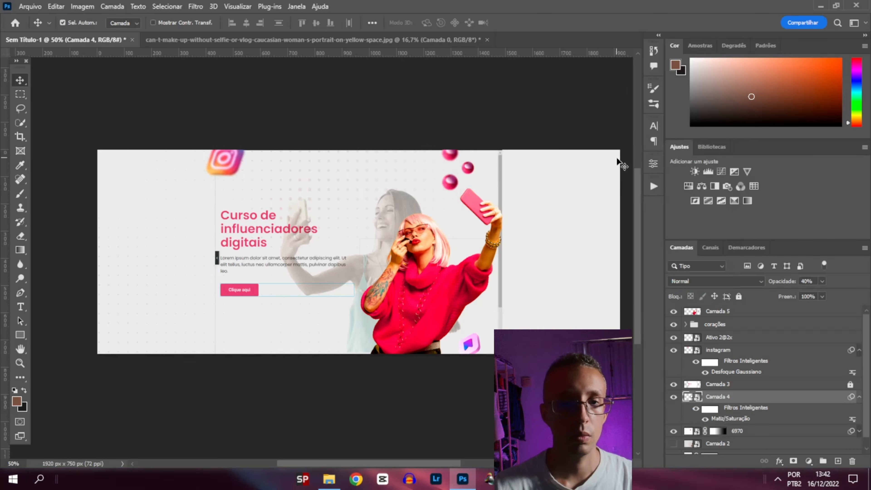
# Duplicate the Instagram icon and place the copy at the banner's left edge, scaled to 39.70%
pyautogui.hotkey('ctrl', '+')
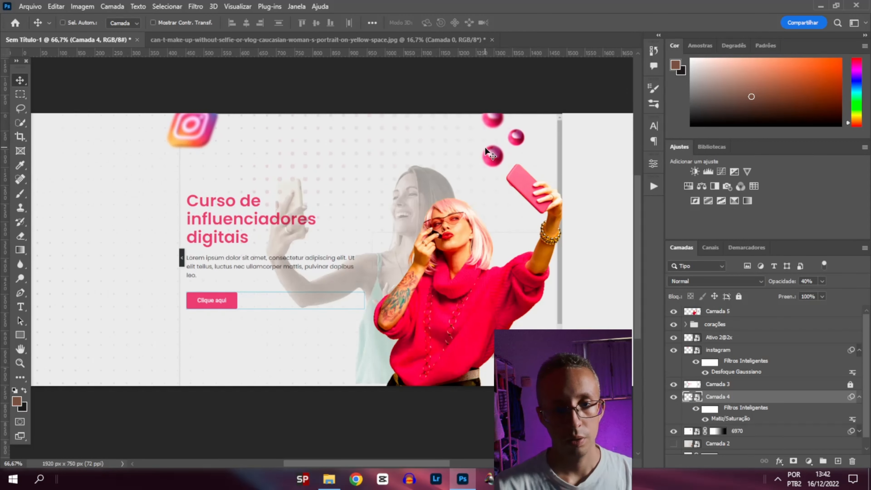
pyautogui.hotkey('ctrl', '-')
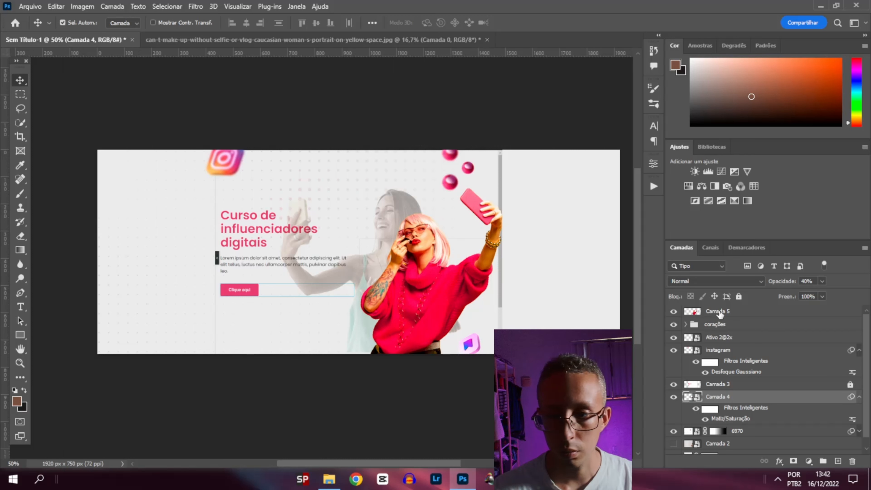
pyautogui.click(481, 348)
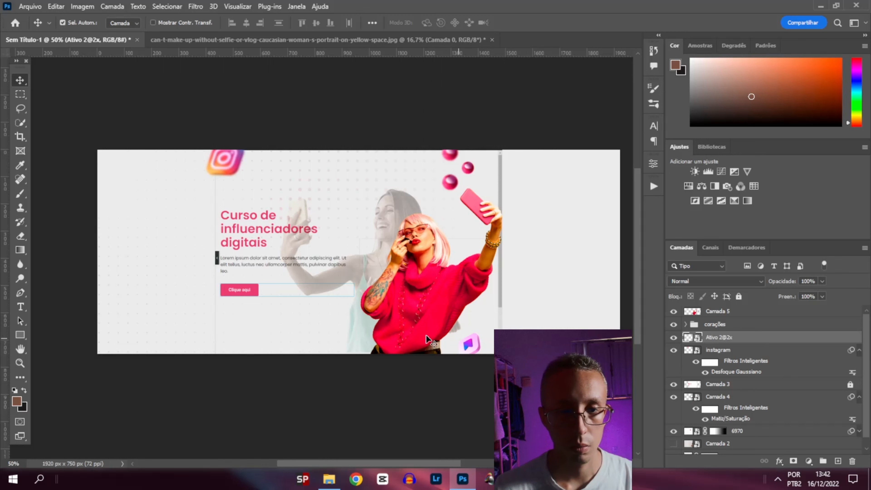
pyautogui.keyDown('ctrl'); pyautogui.click(236, 170); pyautogui.keyUp('ctrl')
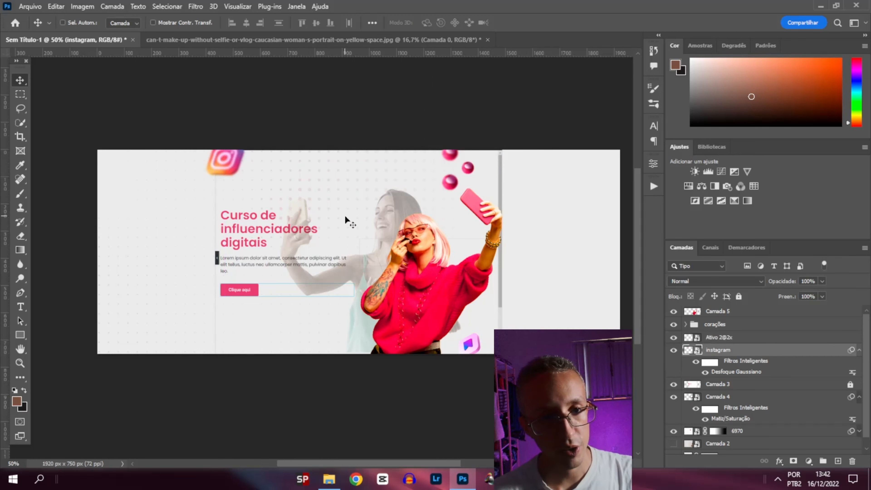
pyautogui.hotkey('ctrl', 'j')
pyautogui.hotkey('ctrl', 't')
pyautogui.moveTo(225, 164); pyautogui.dragTo(105, 298)
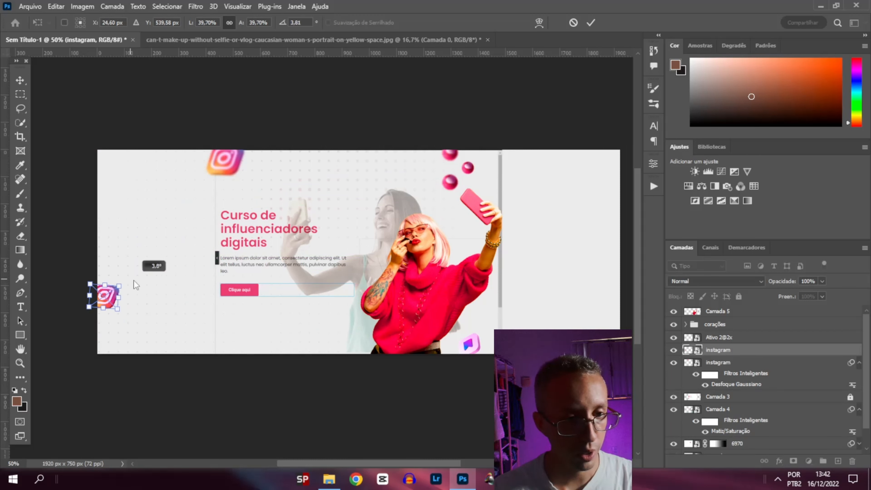
pyautogui.press('Return')
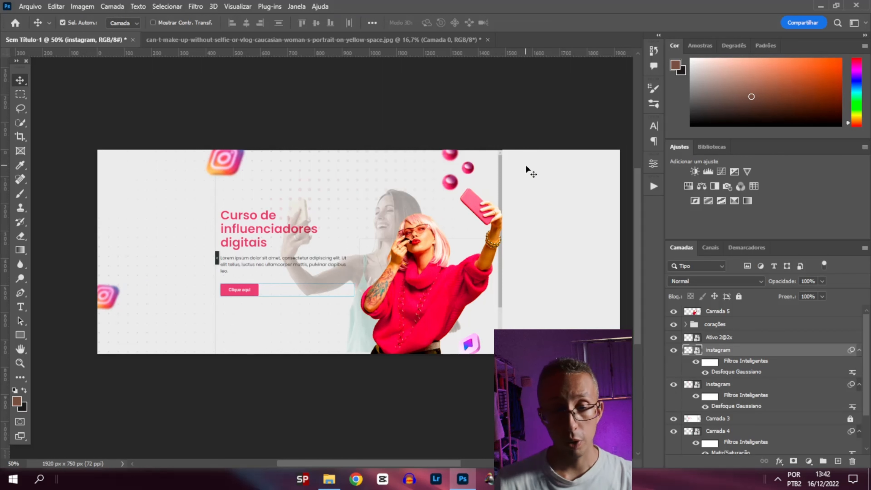
# Enlarge and rotate the copied Instagram icon so that it is partly cut off by the banner's left edge
pyautogui.hotkey('ctrl', 't')
pyautogui.moveTo(119, 281)
pyautogui.mouseDown()
pyautogui.moveTo(126, 275)
pyautogui.moveTo(112, 255)
pyautogui.moveTo(111, 275)
pyautogui.mouseUp()
pyautogui.press('Return')
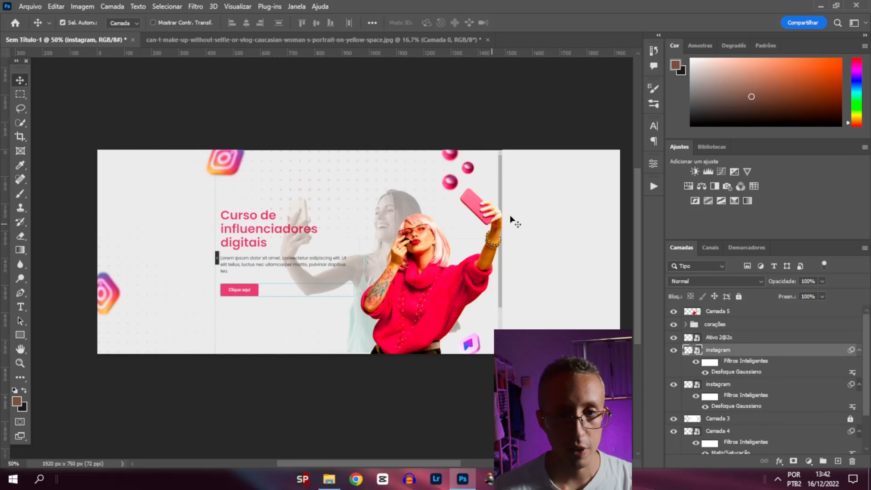
pyautogui.click(394, 200)
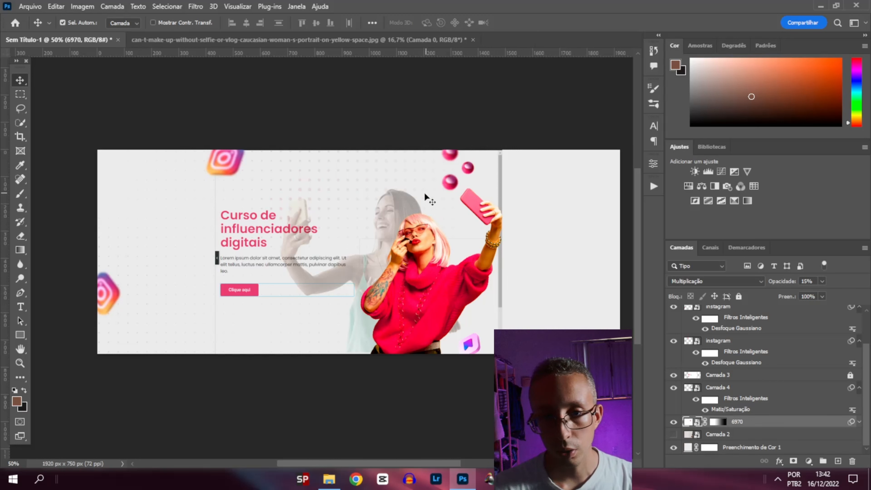
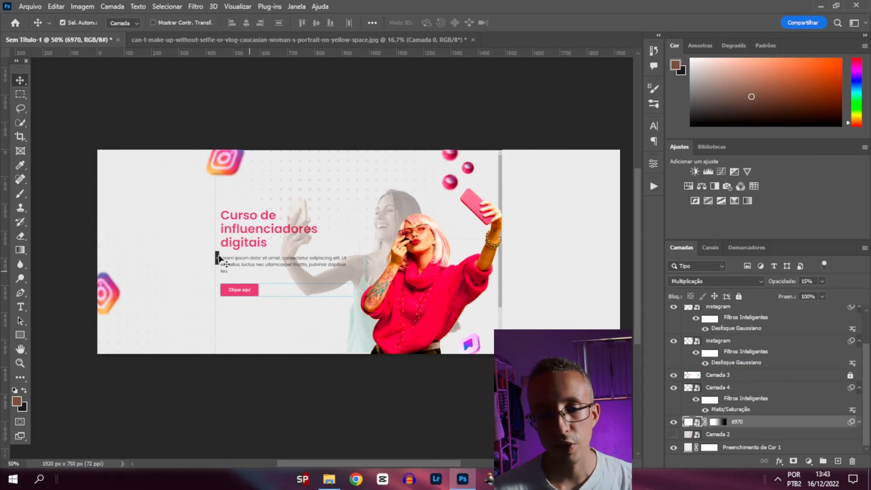
pyautogui.rightClick(22, 333)
pyautogui.click(27, 336)
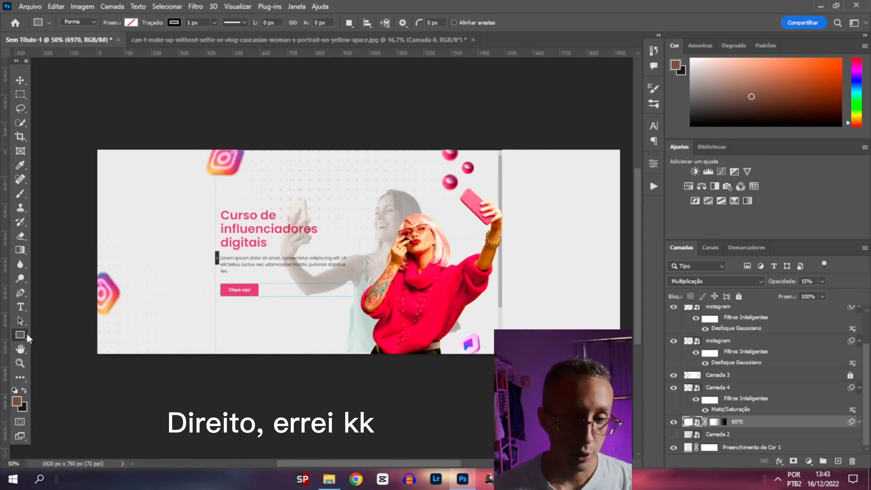
# Delete the topmost coração layer, the one without a blur filter, from the corações group
pyautogui.scroll(3, 687, 327)
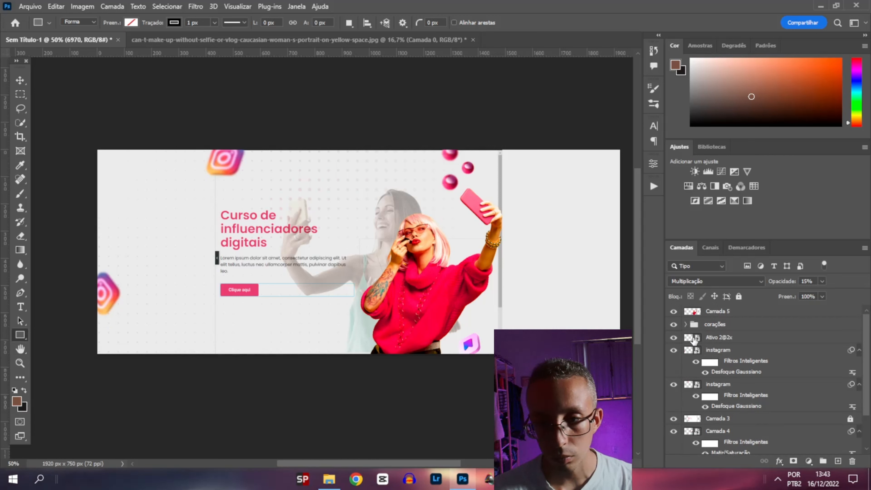
pyautogui.click(709, 340)
pyautogui.click(686, 324)
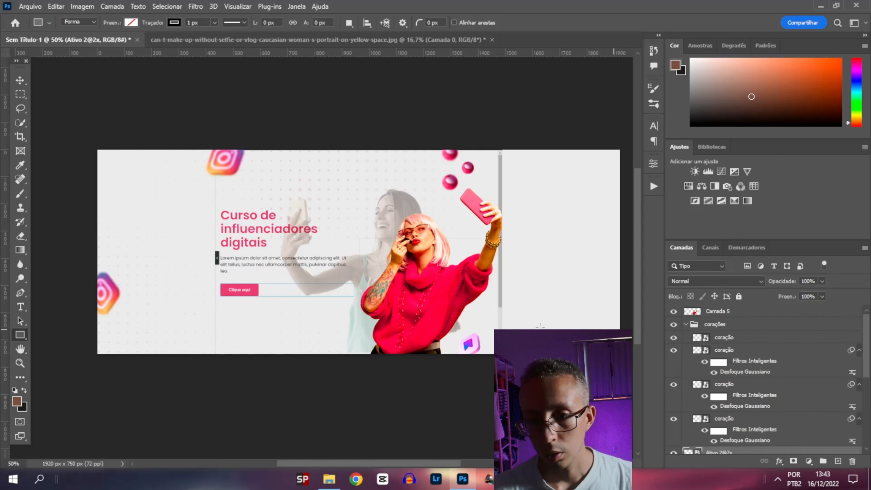
pyautogui.click(723, 338)
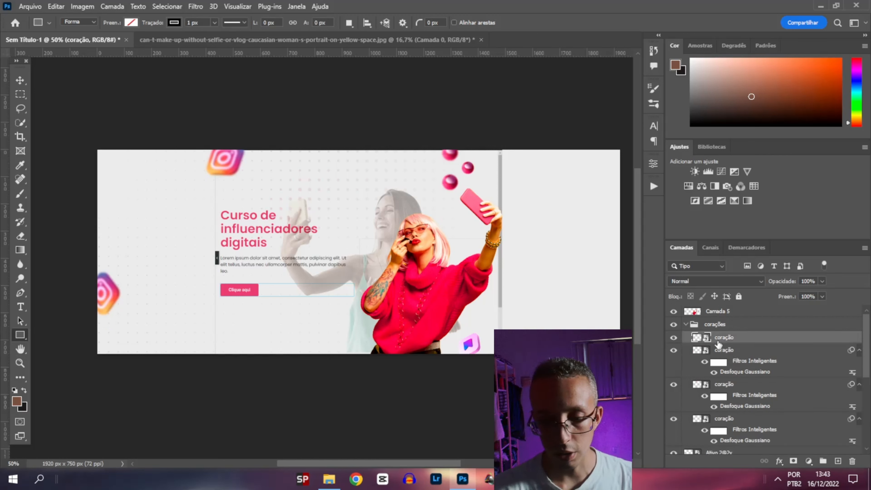
pyautogui.press('Delete')
pyautogui.click(686, 325)
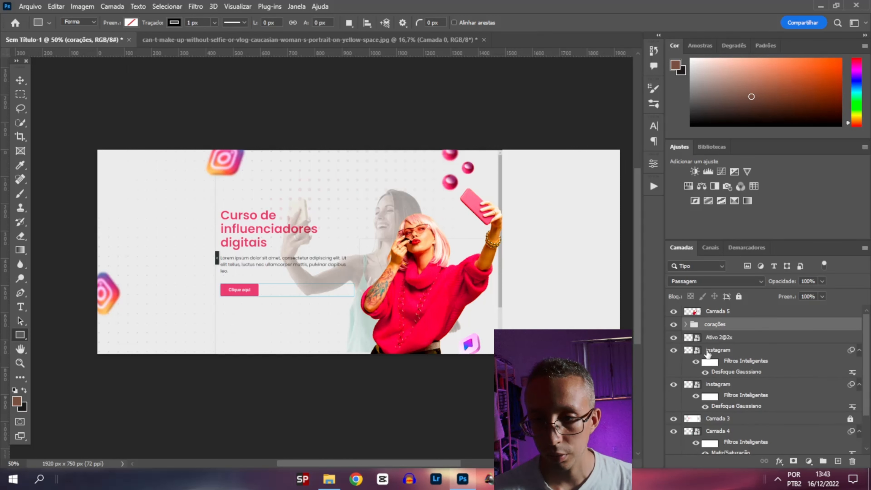
# Group the corações folder, Ativo 2@2x and both instagram layers in a group named ASSETS
pyautogui.click(716, 339)
pyautogui.click(715, 325)
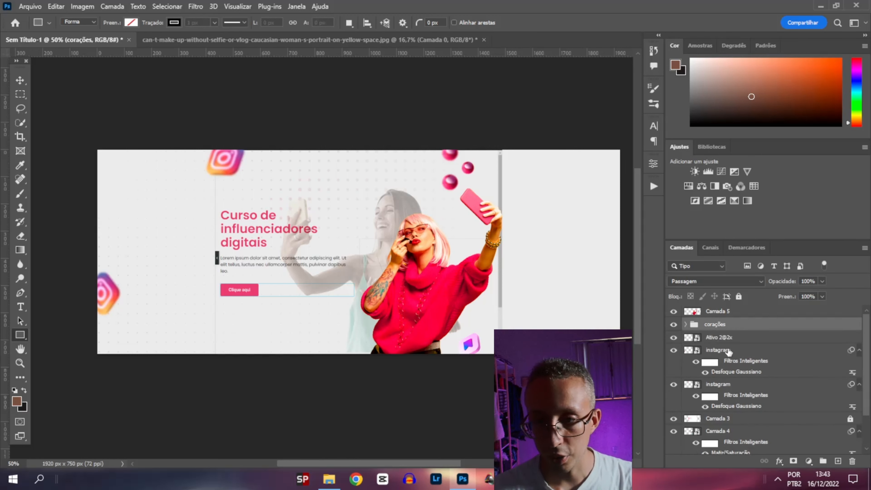
pyautogui.keyDown('shift'); pyautogui.click(728, 351); pyautogui.keyUp('shift')
pyautogui.hotkey('ctrl', 'g')
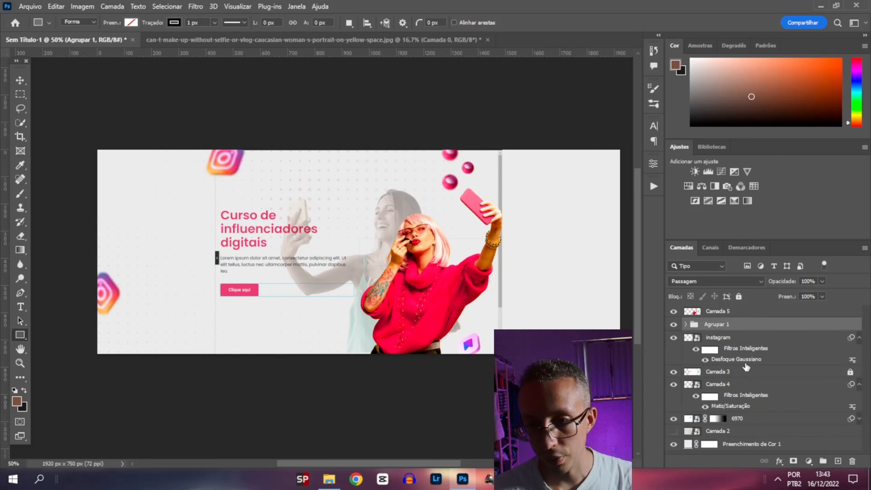
pyautogui.doubleClick(722, 325)
pyautogui.write('ASSETS')
pyautogui.press('Return')
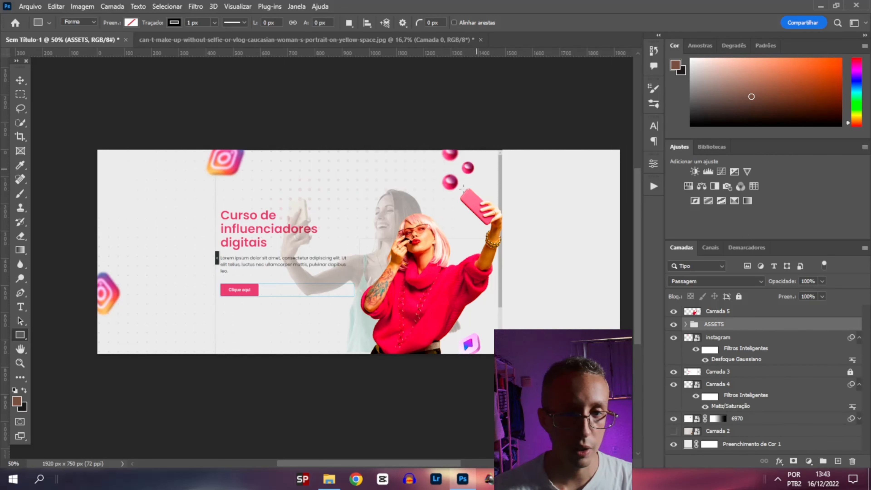
pyautogui.moveTo(721, 338); pyautogui.dragTo(716, 324)
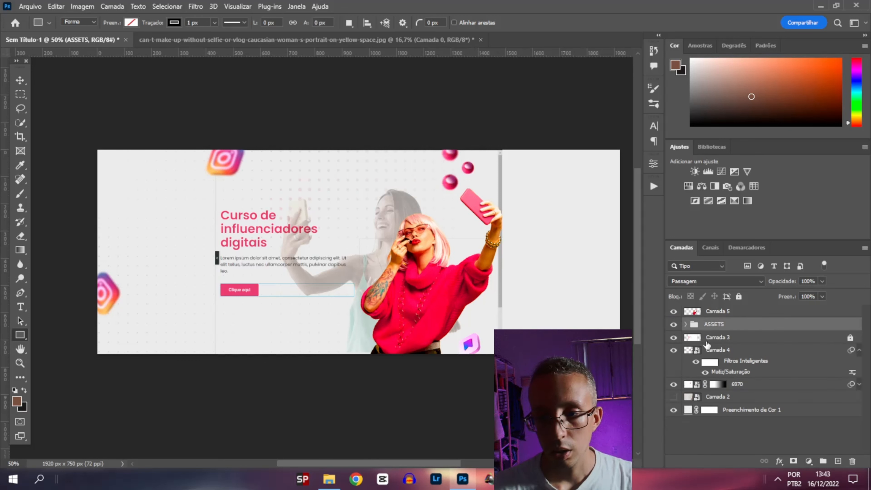
# Delete the hidden layer Camada 2
pyautogui.click(689, 398)
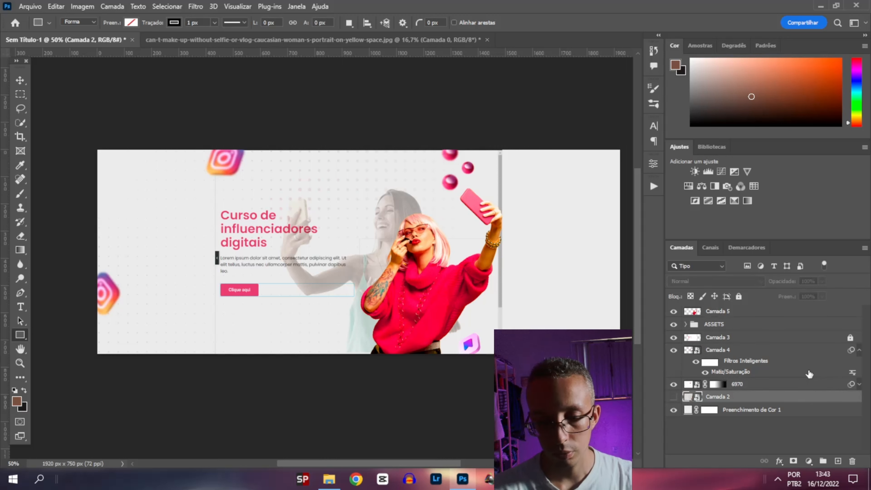
pyautogui.press('Delete')
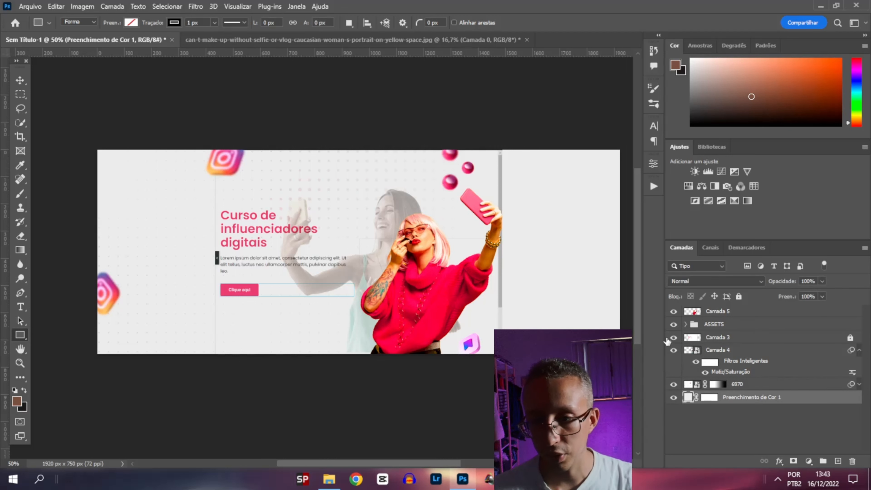
# Toggle the visibility of Camada 4 and Preenchimento de Cor 1 to check what each layer contributes
pyautogui.click(711, 352)
pyautogui.click(674, 350)
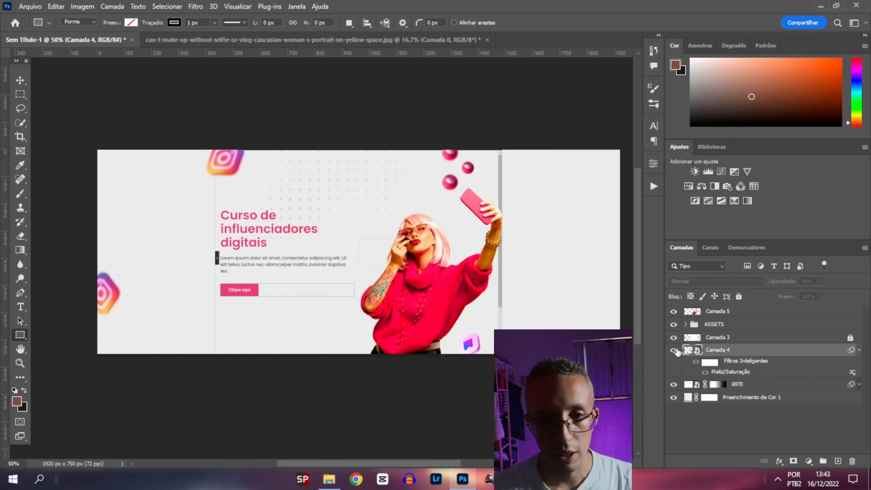
pyautogui.click(674, 350)
pyautogui.click(675, 385)
pyautogui.click(677, 397)
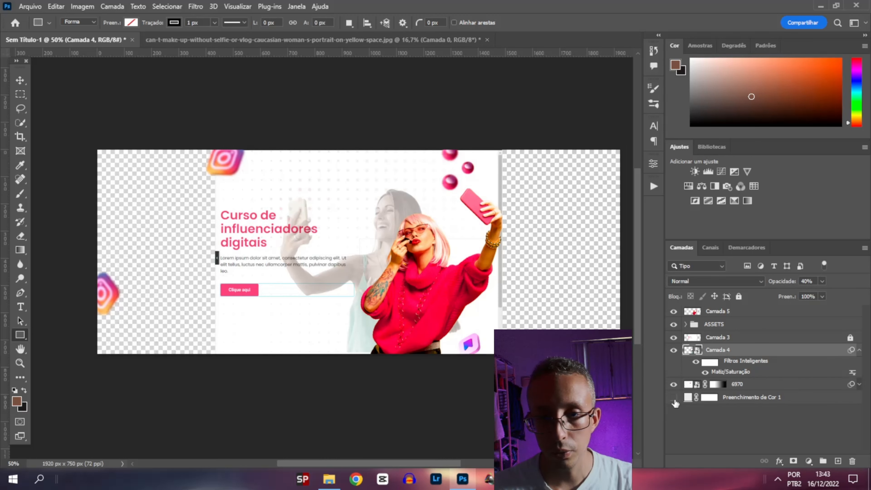
pyautogui.click(678, 397)
# Group the layers from Camada 3 down to Preenchimento de Cor 1 and name the group fundo/imagem
pyautogui.click(724, 340)
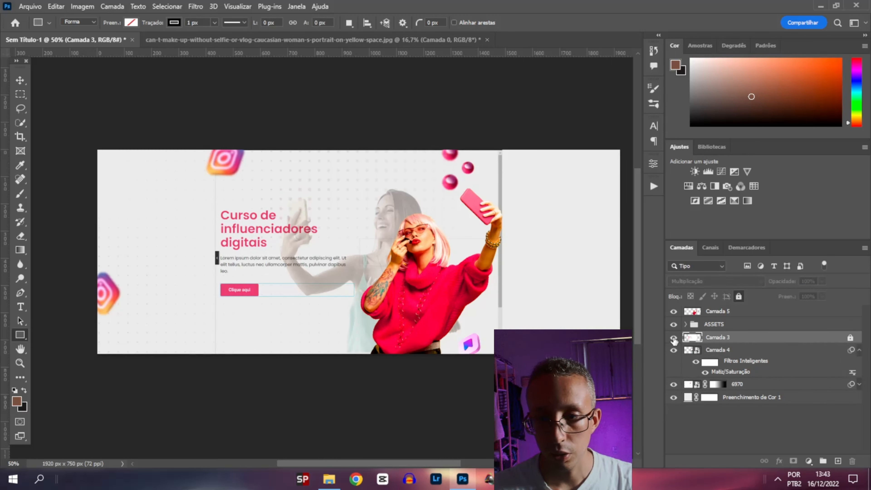
pyautogui.click(674, 337)
pyautogui.click(674, 337)
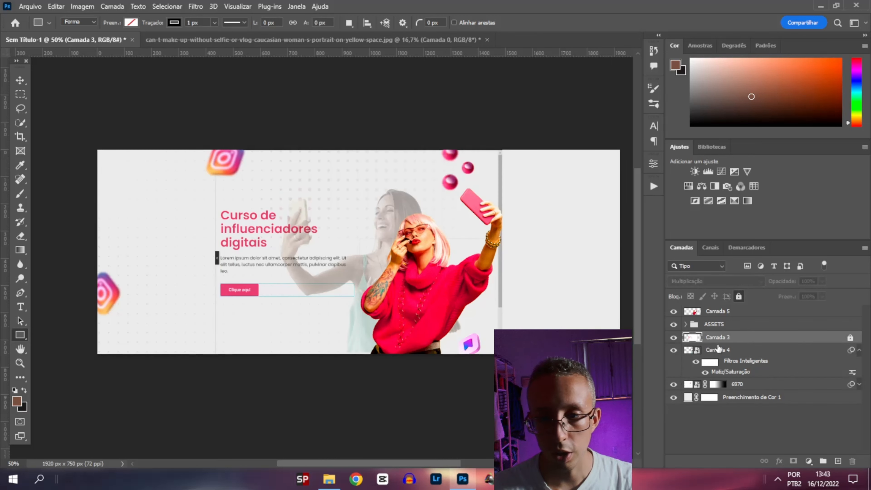
pyautogui.keyDown('shift'); pyautogui.click(750, 398); pyautogui.keyUp('shift')
pyautogui.hotkey('ctrl', 'g')
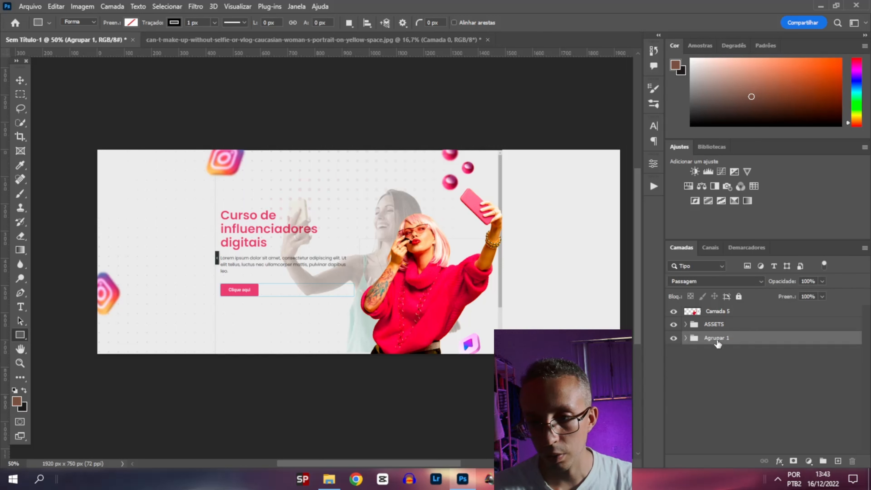
pyautogui.doubleClick(716, 338)
pyautogui.write('fundo/')
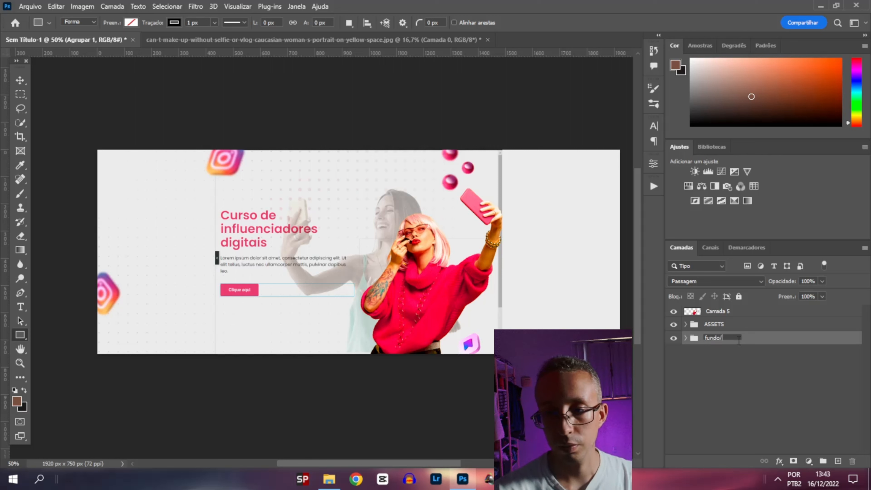
pyautogui.write('imagem')
pyautogui.press('Return')
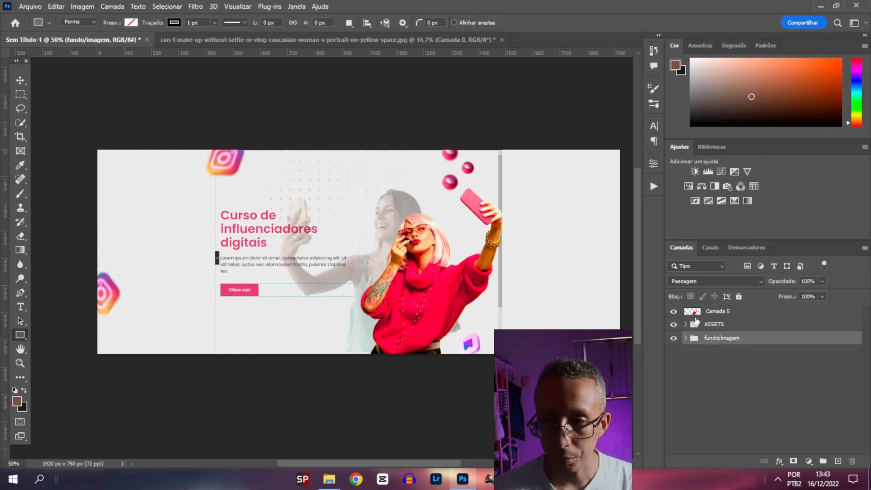
# Draw a circle about 288 px wide over the banner's upper-right corner with the Ellipse tool, above the fundo/imagem group
pyautogui.click(674, 312)
pyautogui.click(674, 311)
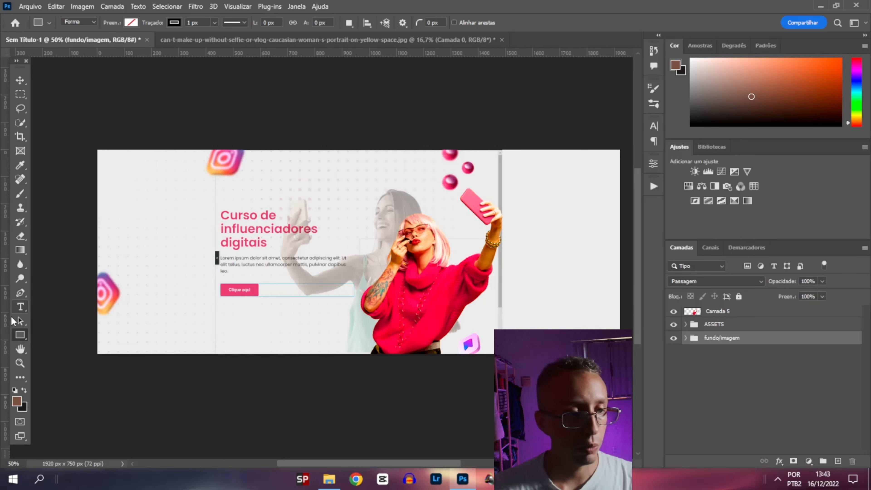
pyautogui.rightClick(20, 335)
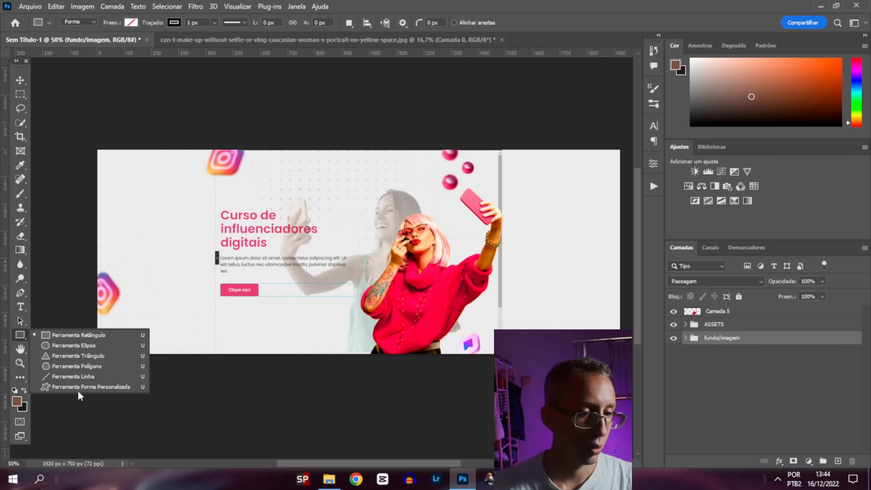
pyautogui.click(64, 346)
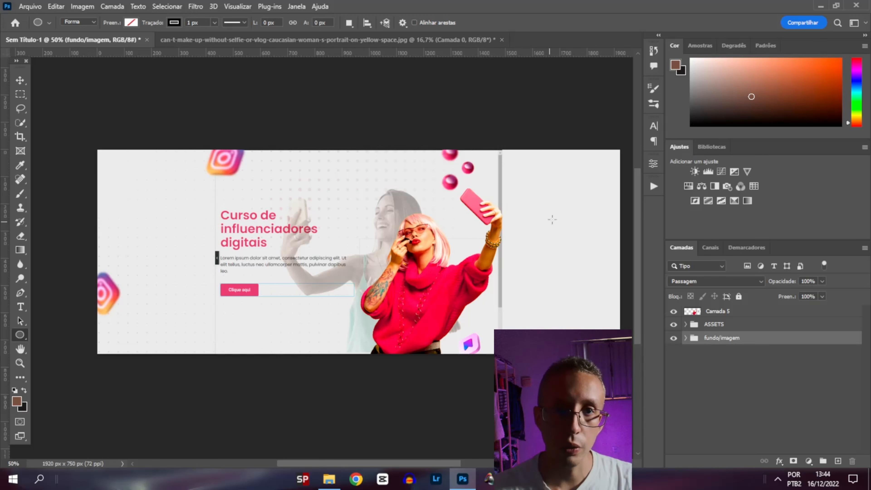
pyautogui.moveTo(548, 132); pyautogui.dragTo(626, 228)
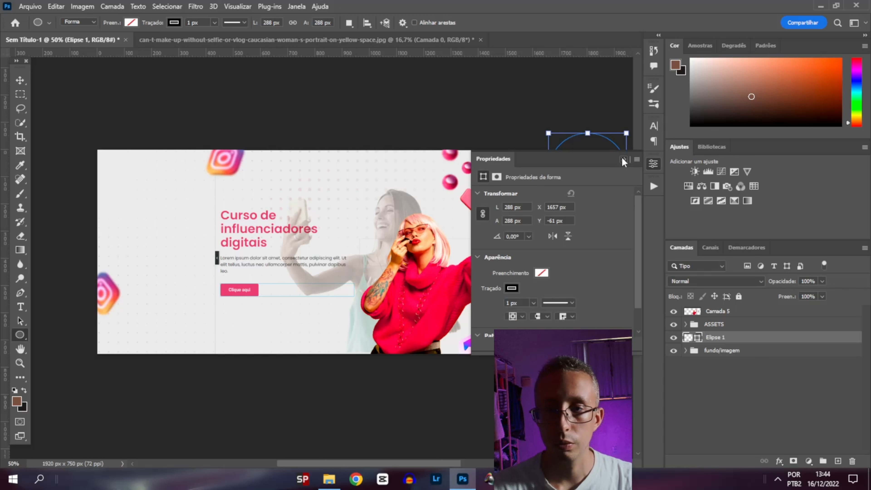
# Set the circle's stroke colour to the red f8023f sampled from the woman's sweater
pyautogui.click(512, 288)
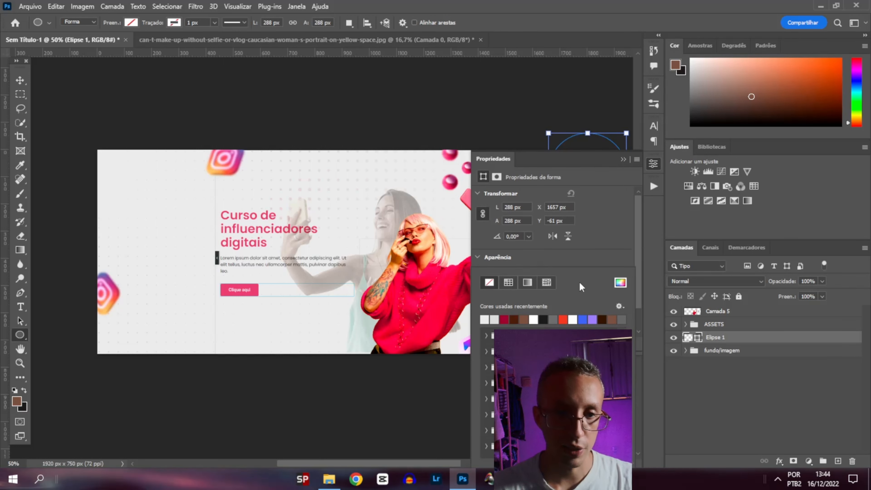
pyautogui.click(619, 282)
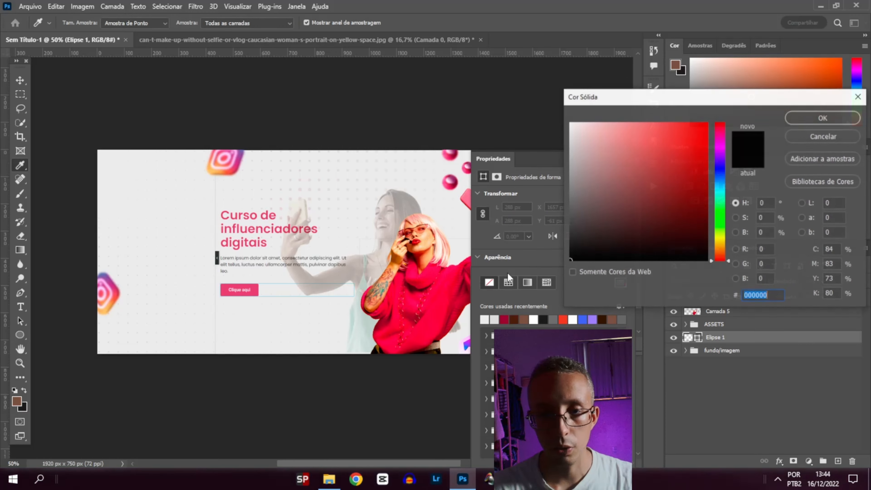
pyautogui.click(449, 282)
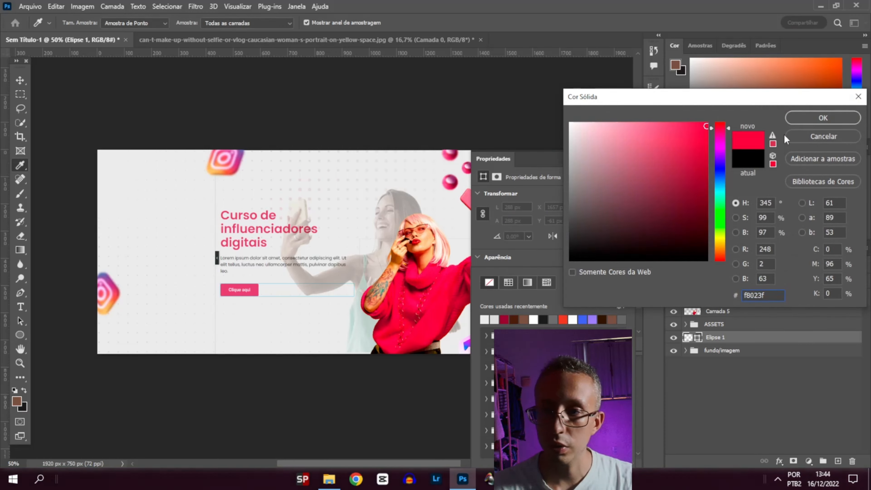
pyautogui.click(810, 118)
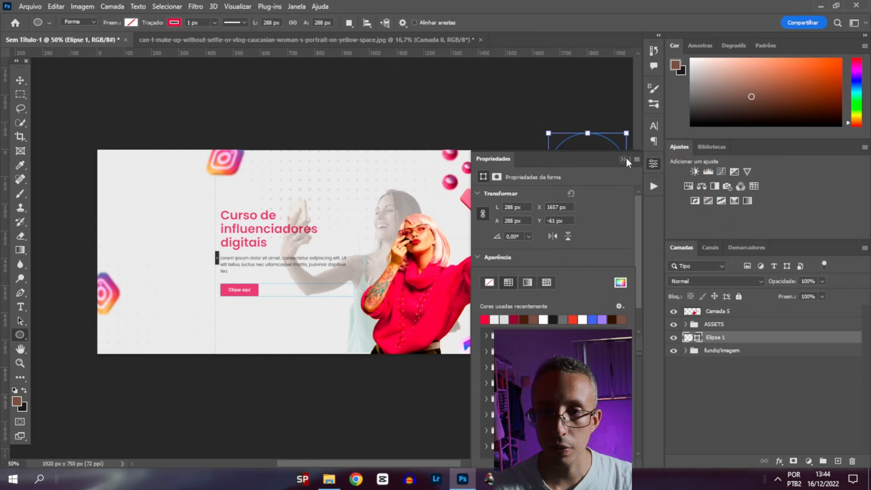
# Move the Elipse 1 layer to the top of the layer stack, above Camada 5
pyautogui.click(572, 192)
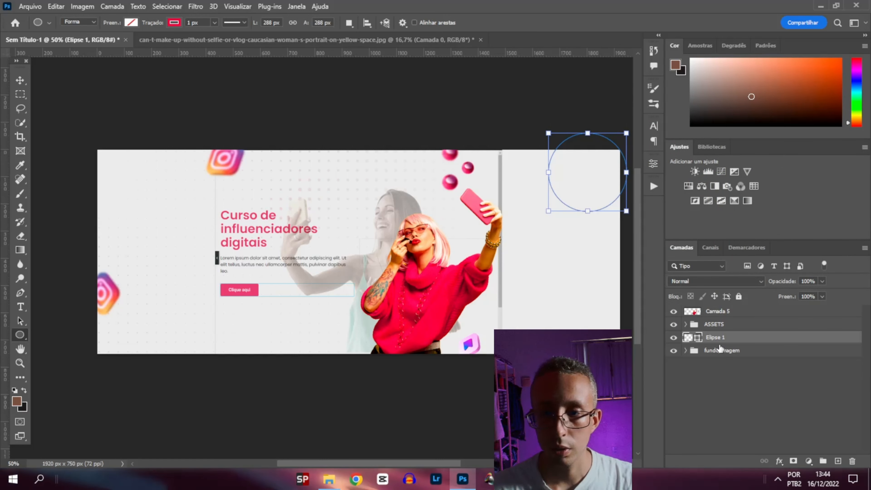
pyautogui.moveTo(720, 348); pyautogui.dragTo(706, 307)
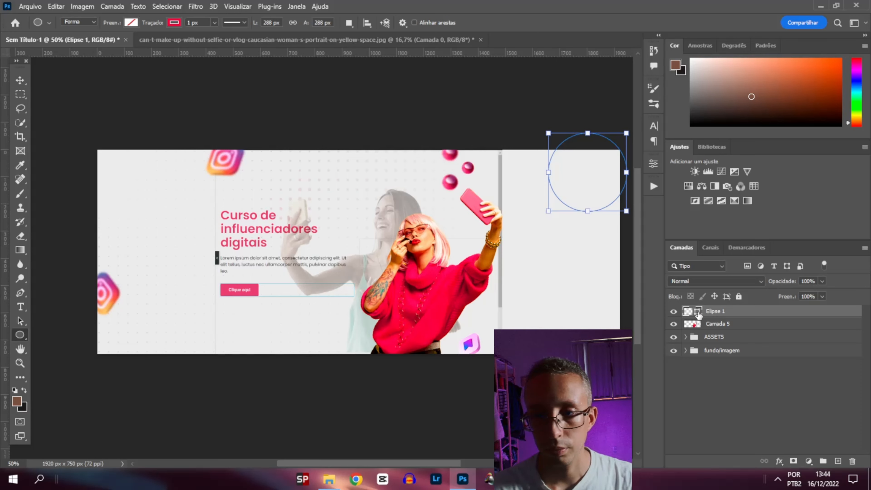
pyautogui.doubleClick(698, 312)
pyautogui.press('BackSpace')
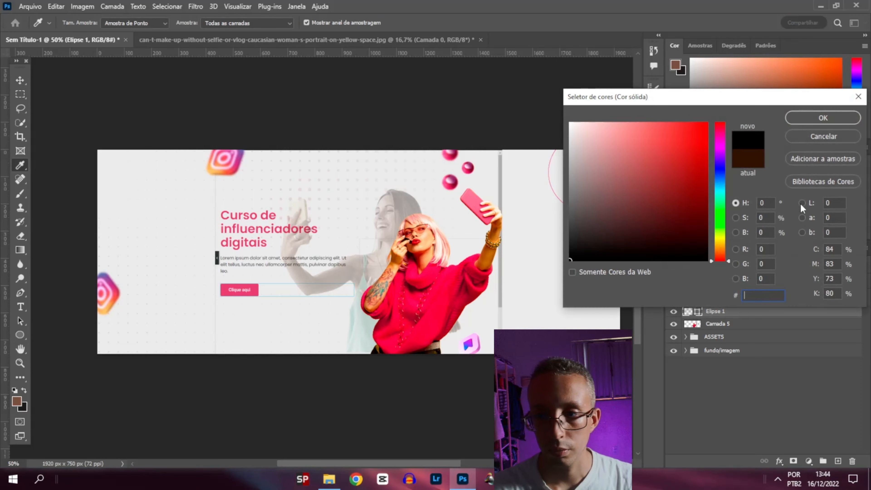
pyautogui.click(817, 137)
# Give the Elipse 1 circle the recently used red as fill with no stroke, and shift it slightly further into the banner's upper-right corner
pyautogui.click(653, 164)
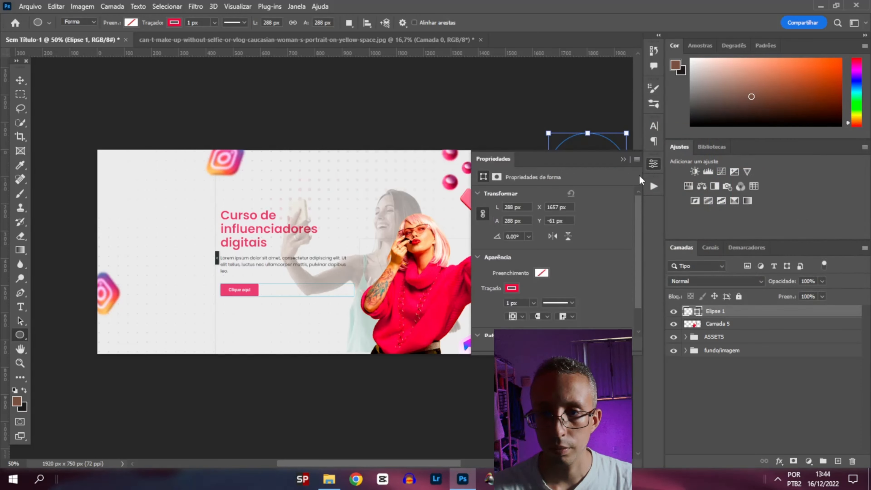
pyautogui.click(514, 290)
pyautogui.click(487, 283)
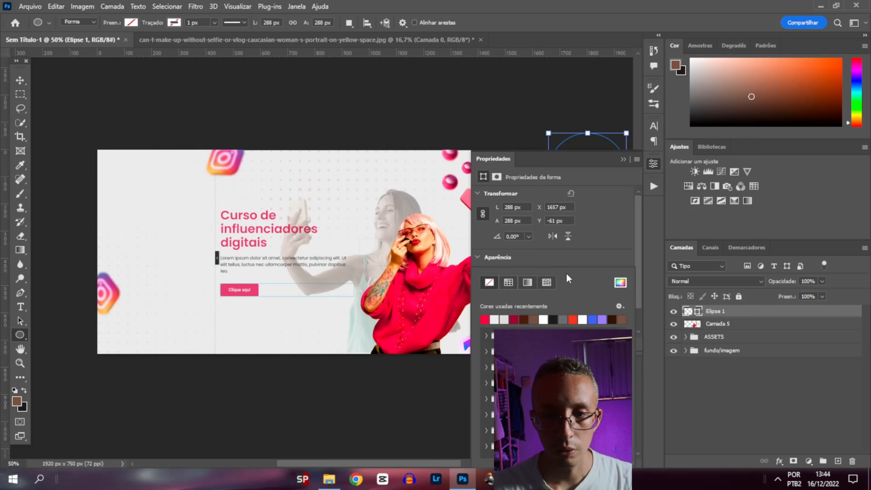
pyautogui.click(568, 269)
pyautogui.click(543, 273)
pyautogui.click(485, 319)
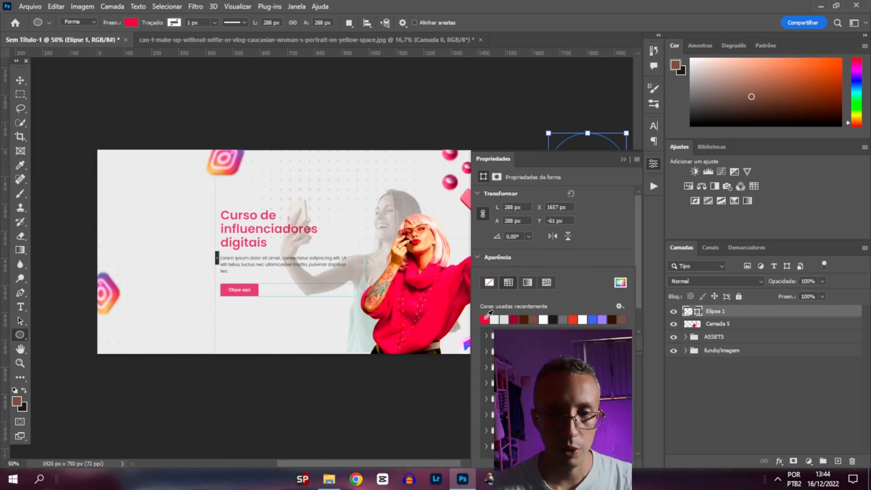
pyautogui.click(624, 160)
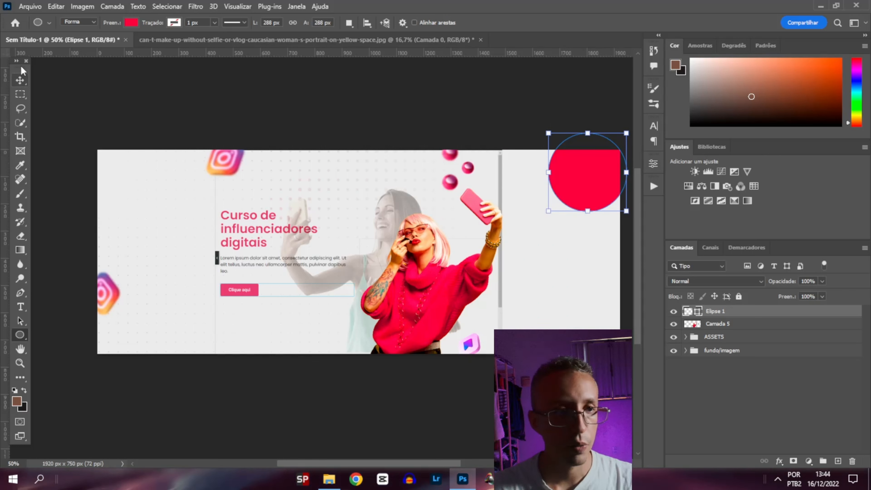
pyautogui.click(20, 80)
pyautogui.moveTo(584, 180); pyautogui.dragTo(591, 170)
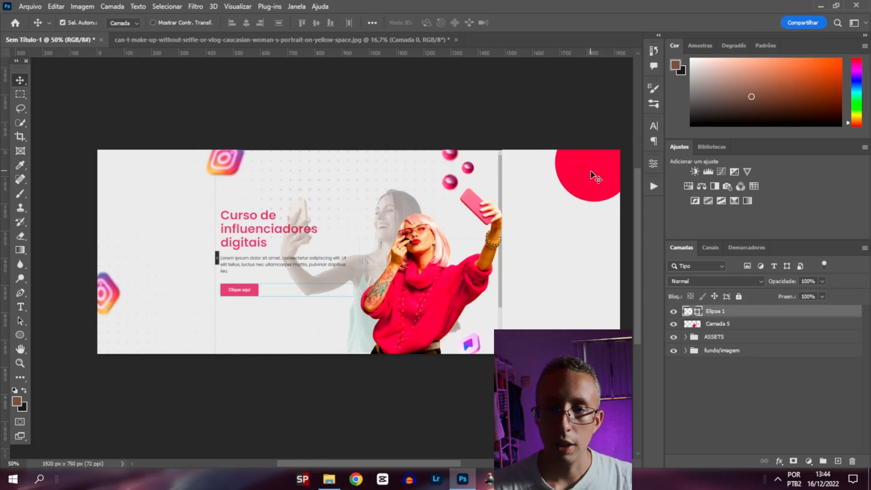
# Rasterize the Elipse 1 circle and apply a Gaussian Blur with a radius of 81.2 pixels
pyautogui.click(194, 6)
pyautogui.moveTo(224, 147)
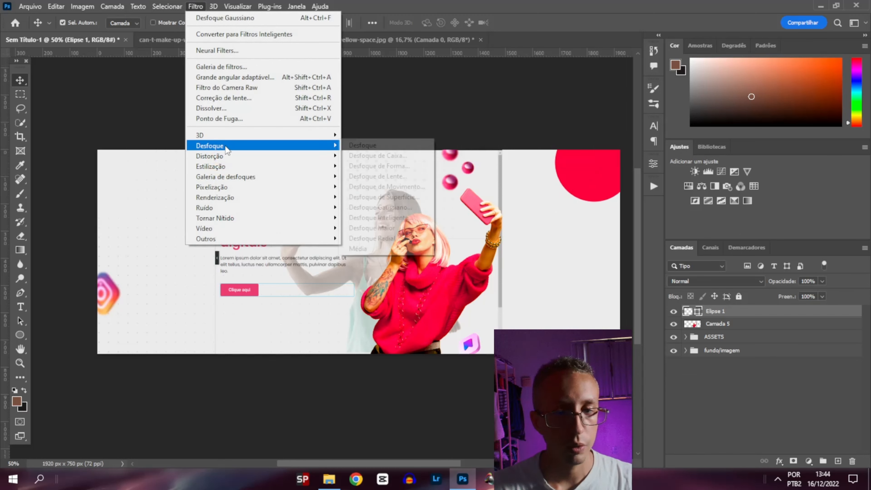
pyautogui.click(720, 313)
pyautogui.click(723, 324)
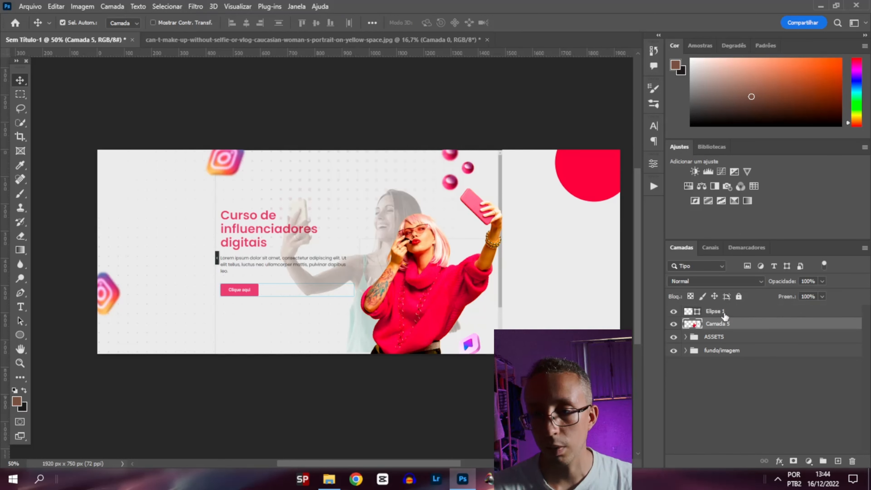
pyautogui.click(710, 314)
pyautogui.click(196, 6)
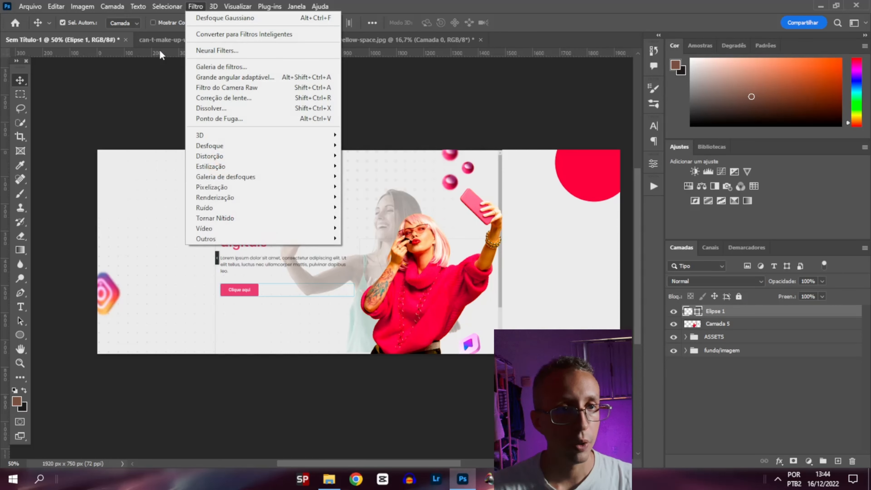
pyautogui.moveTo(240, 146)
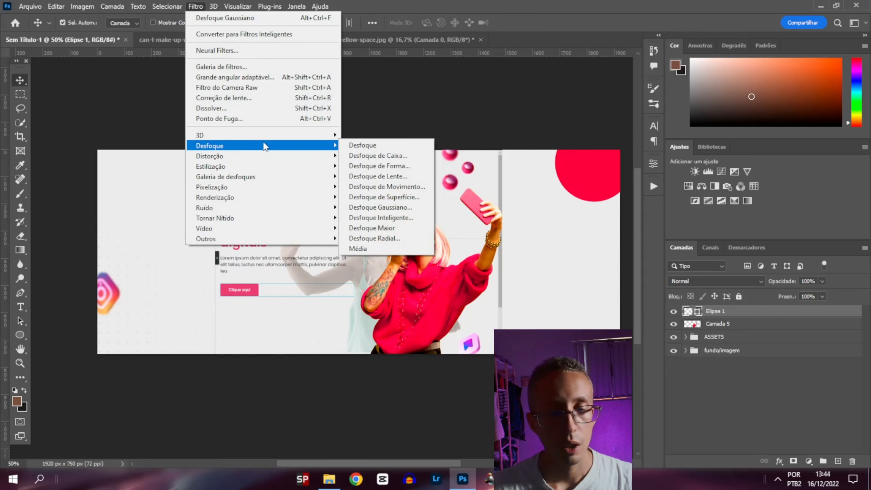
pyautogui.click(408, 207)
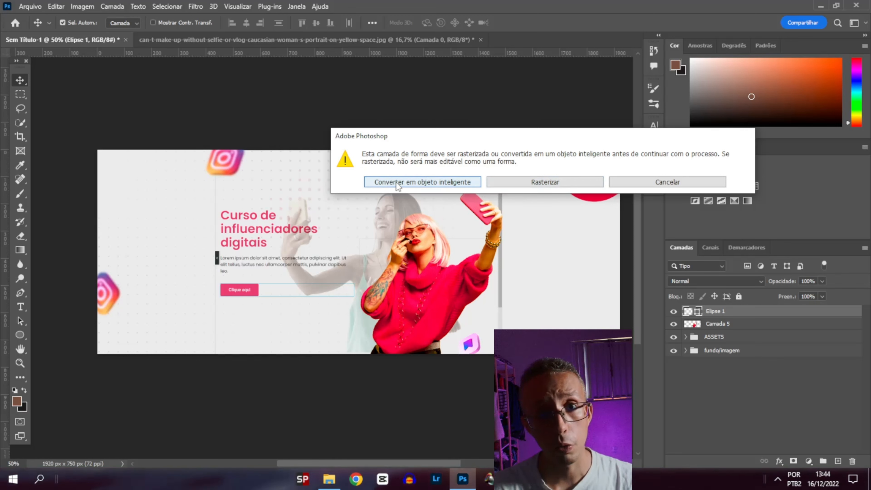
pyautogui.click(541, 183)
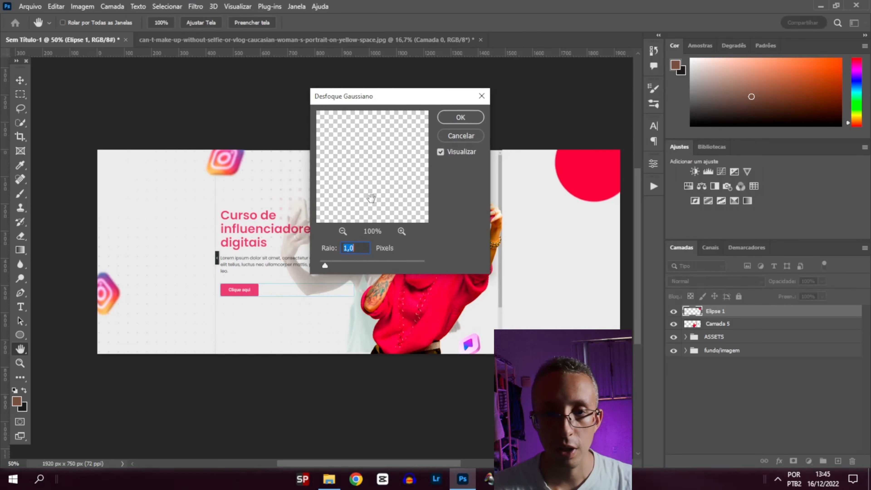
pyautogui.moveTo(347, 260); pyautogui.dragTo(383, 265)
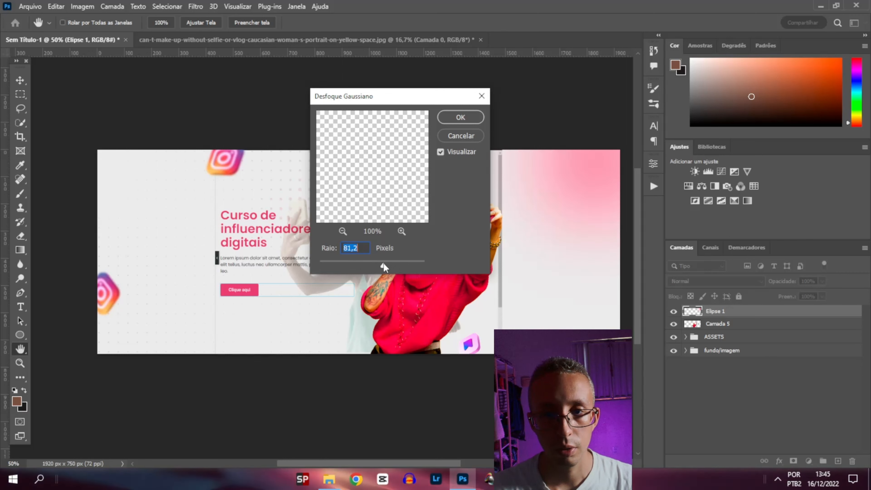
pyautogui.click(460, 117)
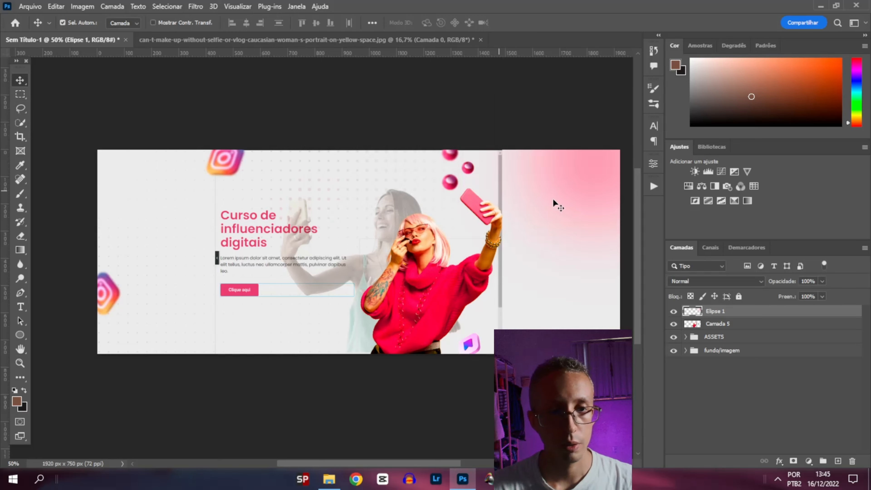
# Reposition the blurred circle slightly within the banner's upper-right area
pyautogui.moveTo(575, 207); pyautogui.dragTo(568, 201)
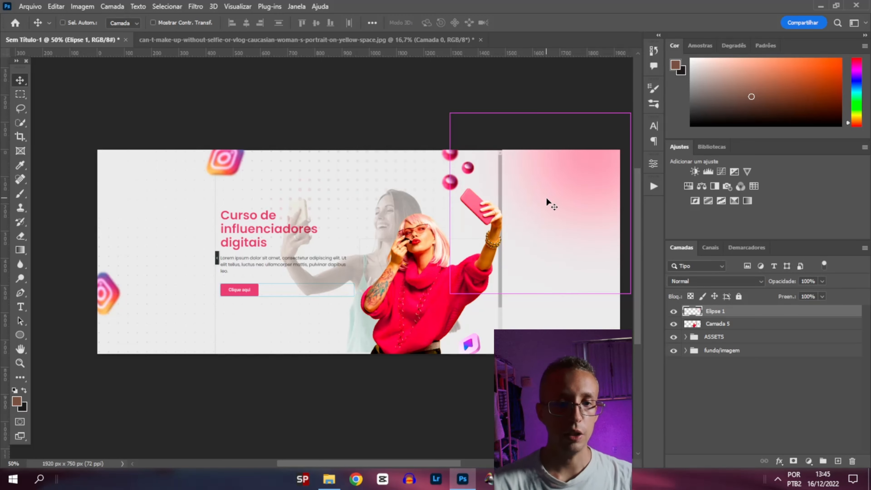
pyautogui.hotkey('ctrl', '+')
pyautogui.hotkey('ctrl', '-')
pyautogui.hotkey('ctrl', '-')
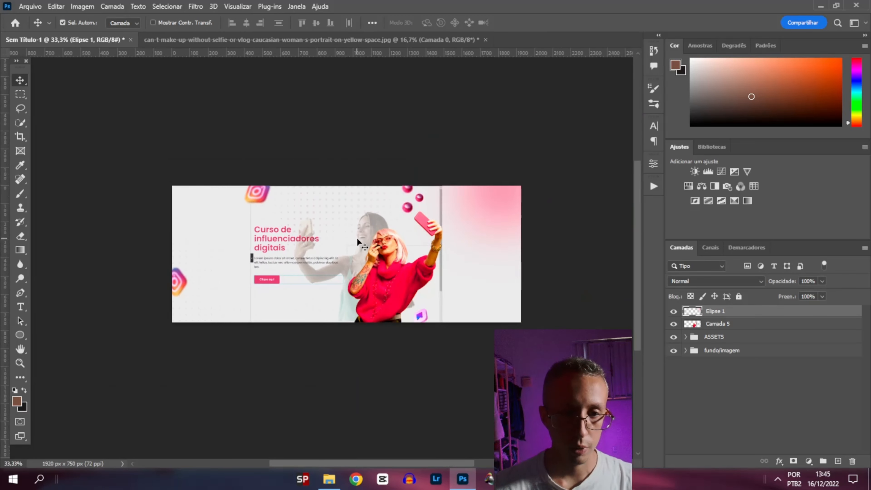
# Set the opacity of Camada 4, the background woman, to 20% and collapse the fundo/imagem group
pyautogui.click(370, 253)
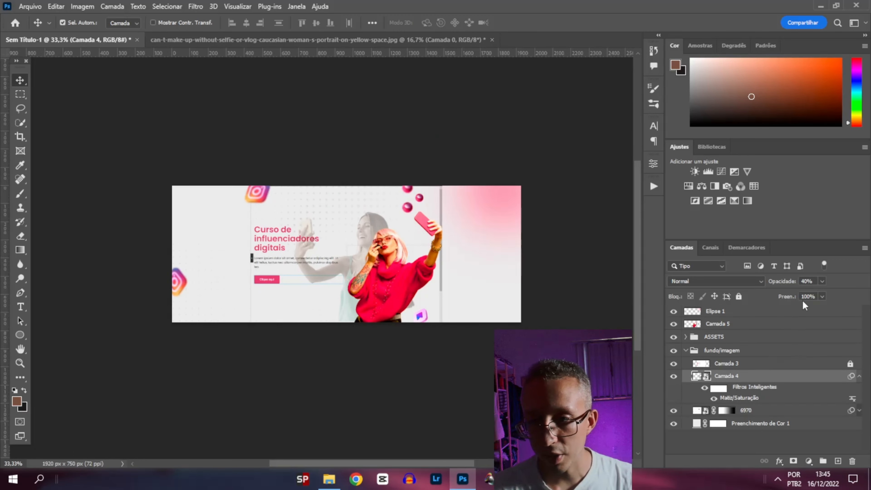
pyautogui.write('20')
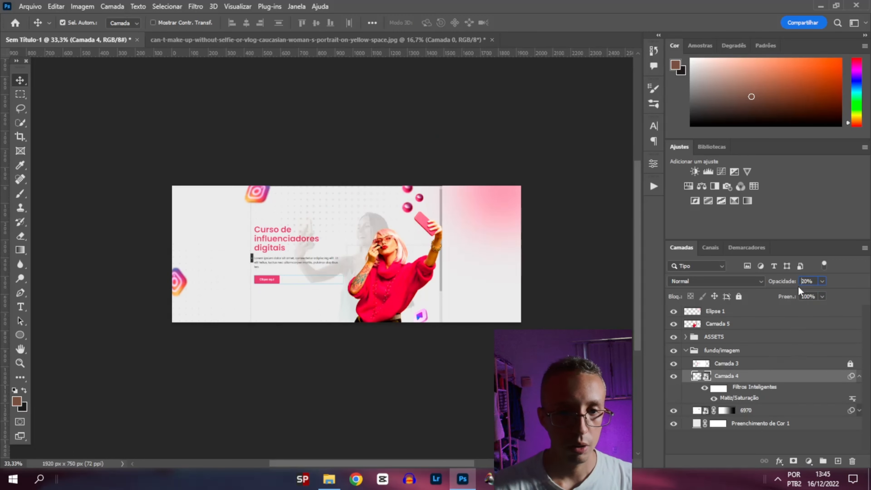
pyautogui.hotkey('ctrl', '+')
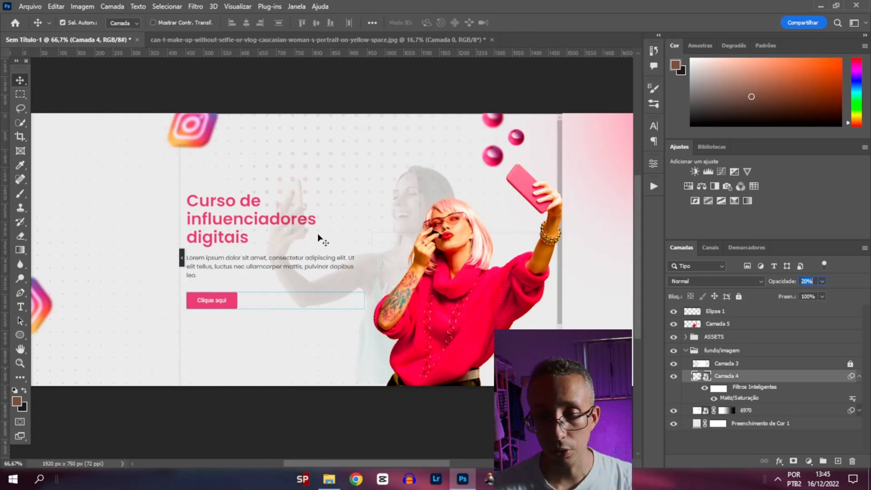
pyautogui.click(440, 202)
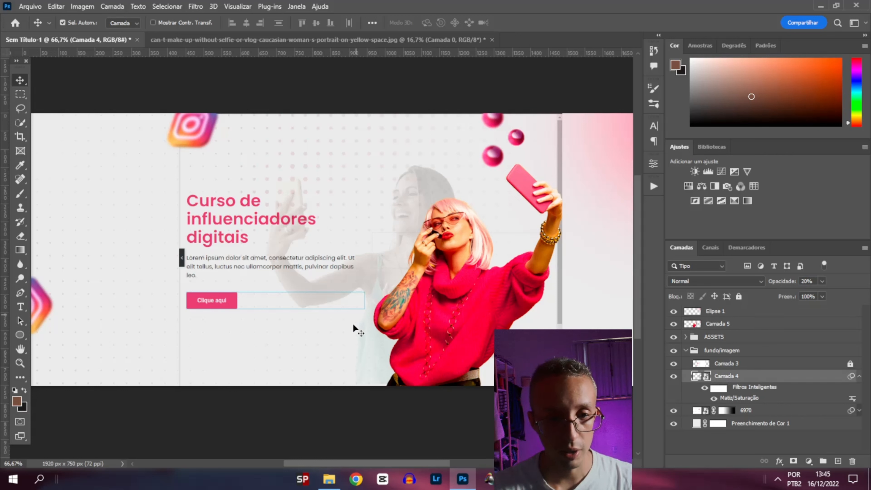
pyautogui.click(685, 350)
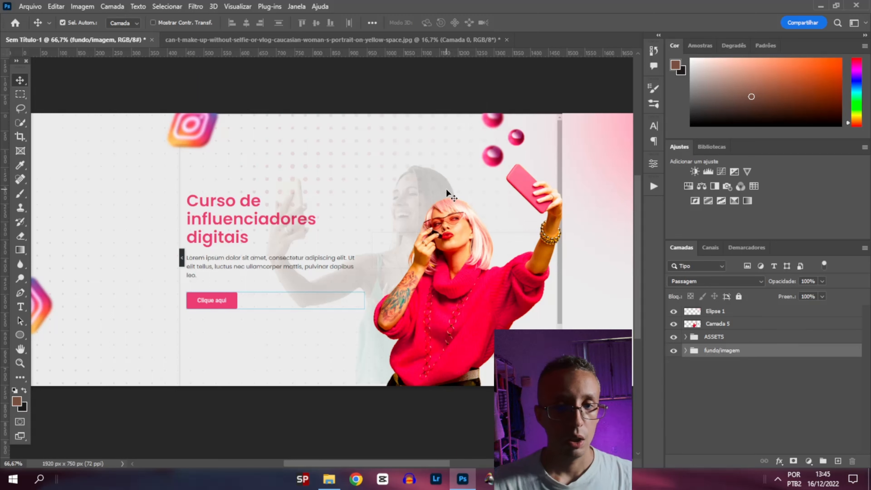
# Hide the Camada 3 layer with the reference site text in the fundo/imagem group
pyautogui.hotkey('ctrl', '-')
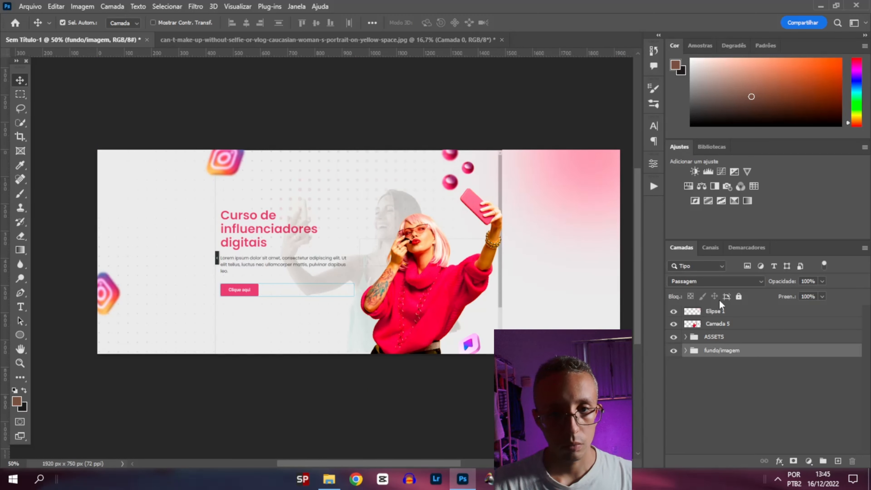
pyautogui.click(673, 323)
pyautogui.click(673, 323)
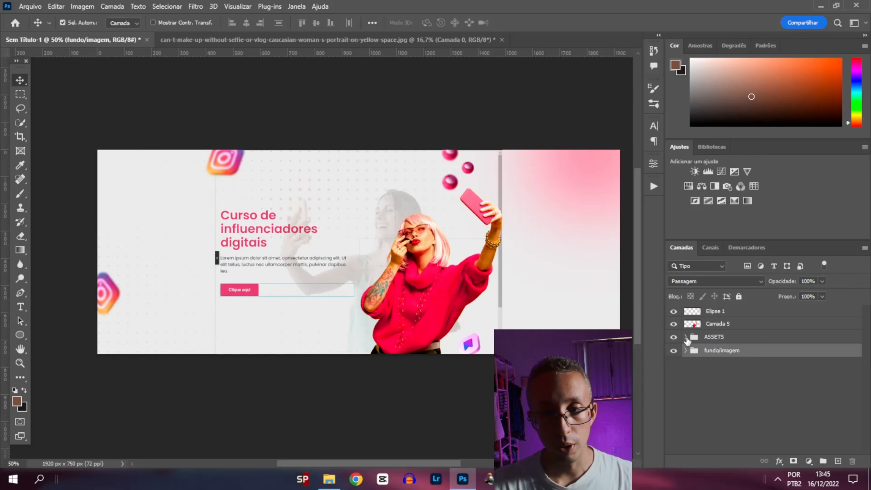
pyautogui.click(686, 337)
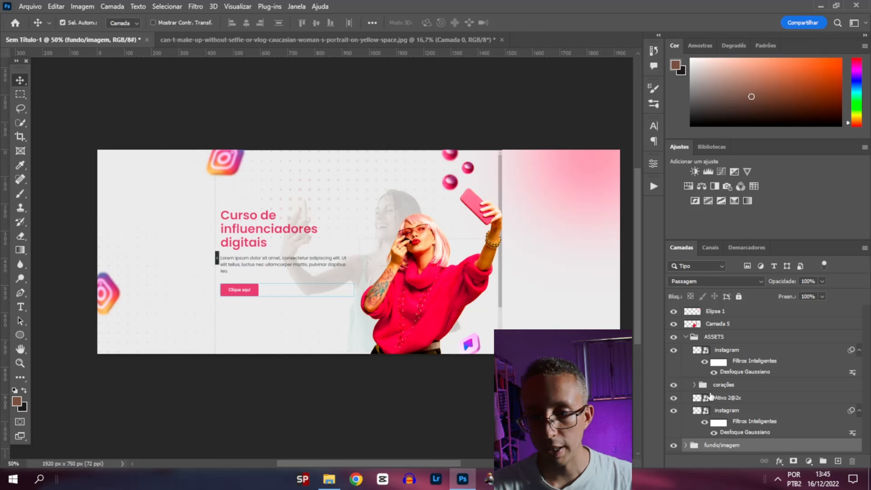
pyautogui.click(262, 287)
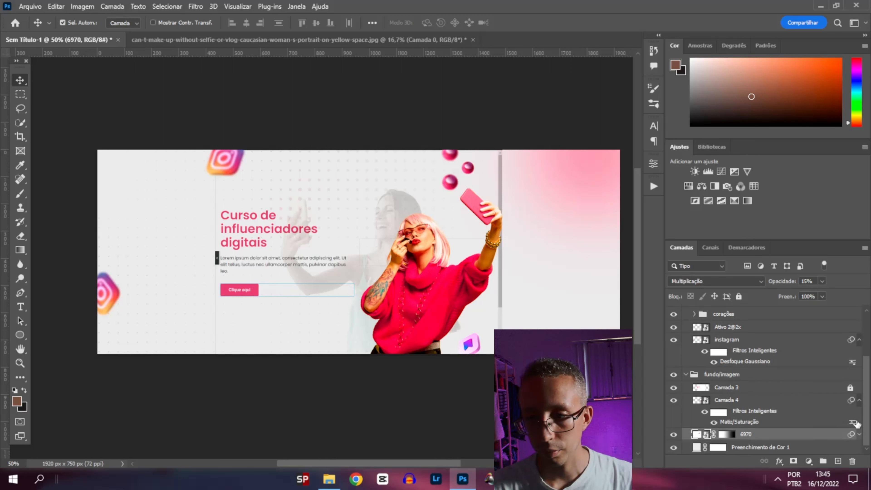
pyautogui.click(673, 388)
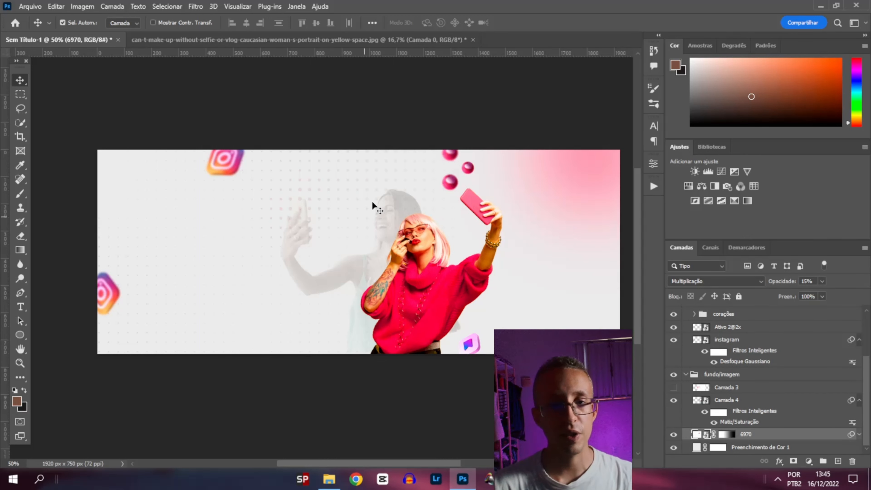
# Export the banner with the legacy Save for Web command as an optimized JPEG with quality 70
pyautogui.click(40, 10)
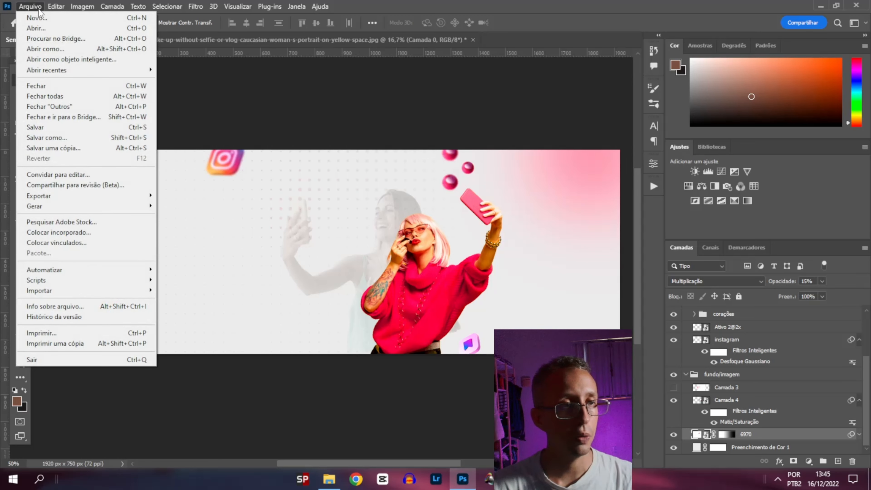
pyautogui.moveTo(77, 202)
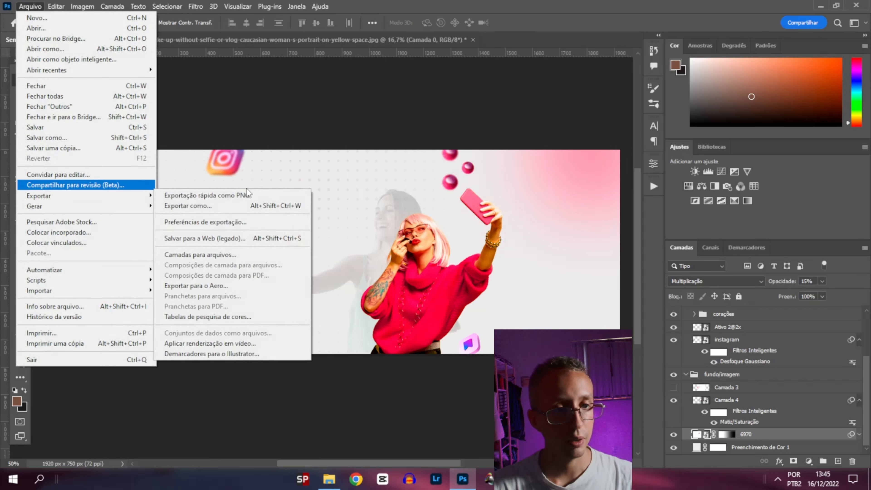
pyautogui.moveTo(116, 193)
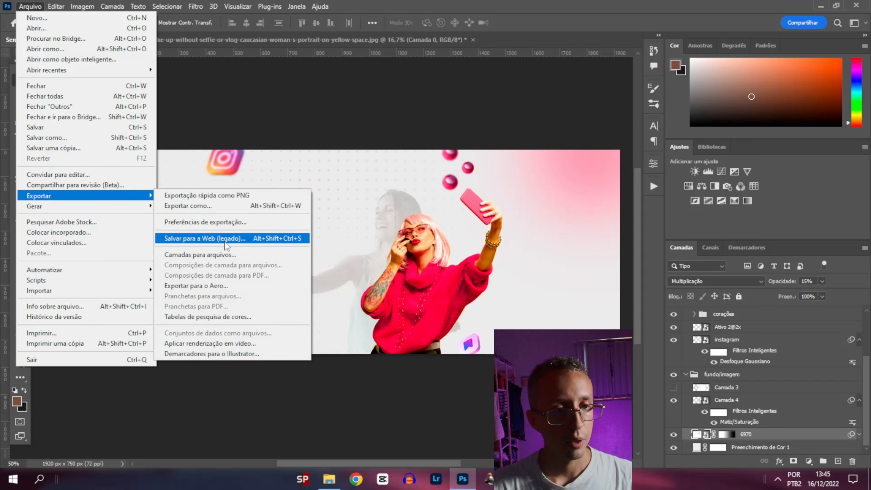
pyautogui.click(207, 239)
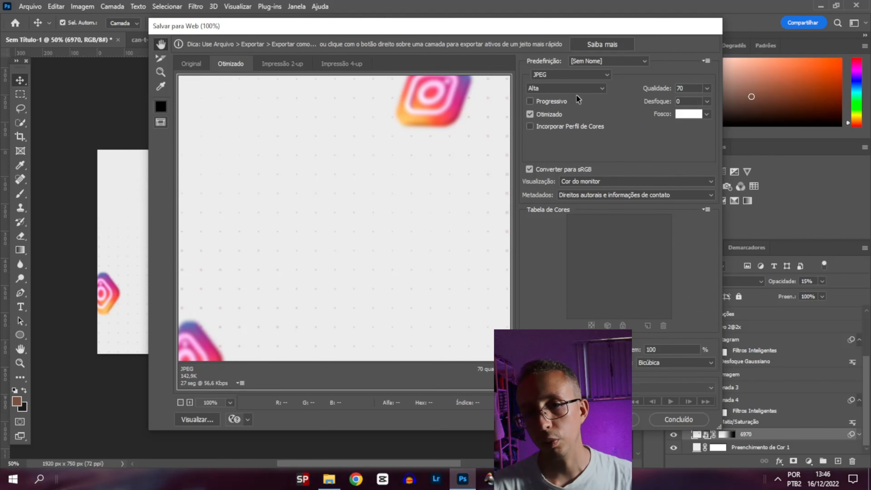
pyautogui.click(536, 73)
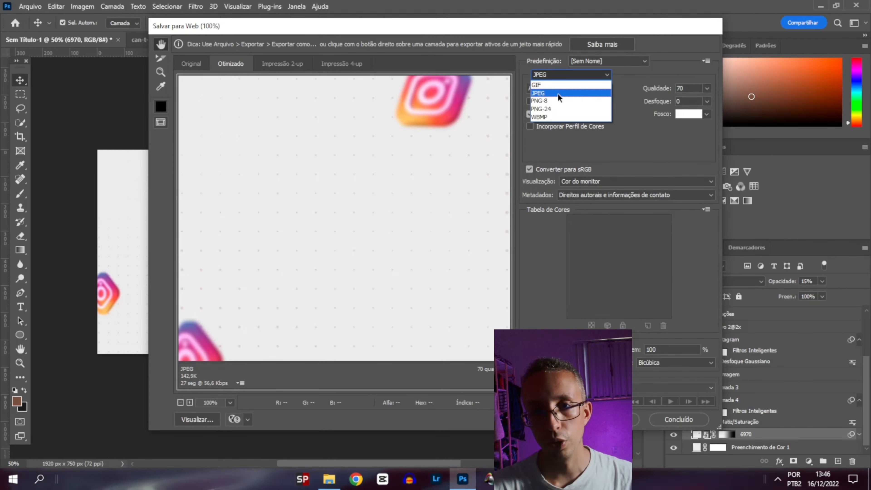
pyautogui.click(556, 92)
pyautogui.click(673, 90)
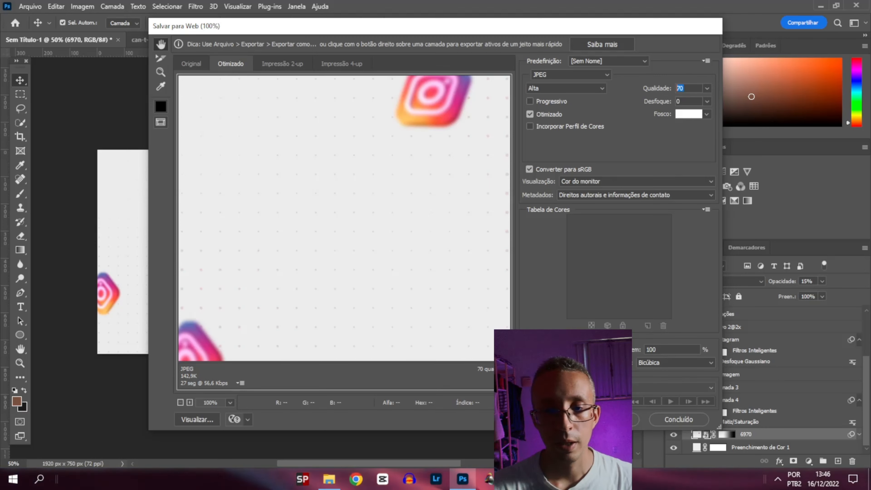
pyautogui.press('Return')
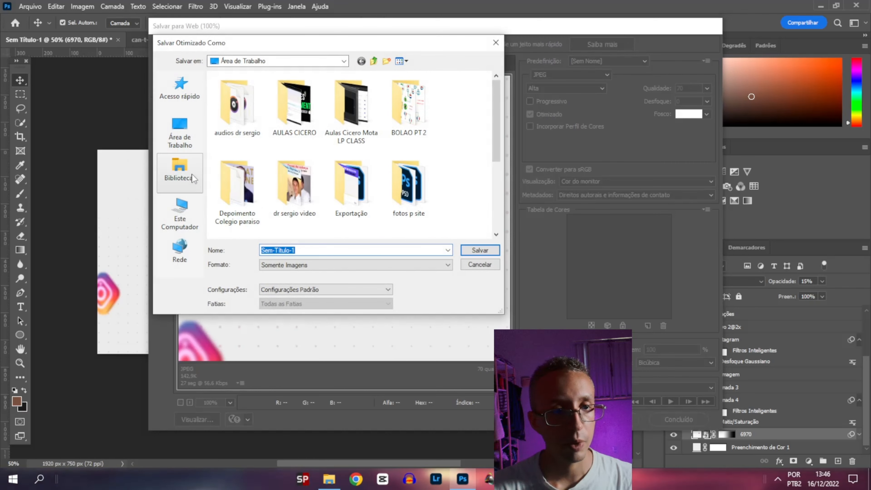
# Save the exported image to the desktop (Área de Trabalho) as influencer-banner
pyautogui.click(180, 134)
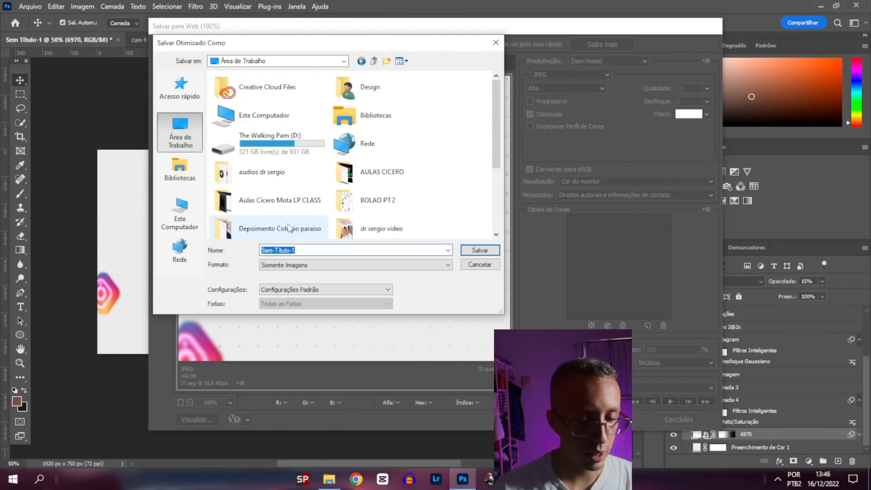
pyautogui.write('influencer-')
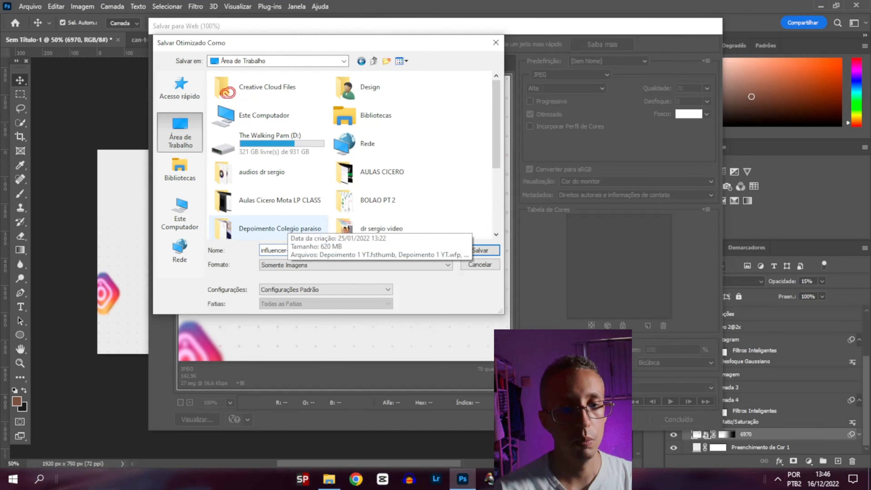
pyautogui.press('Return')
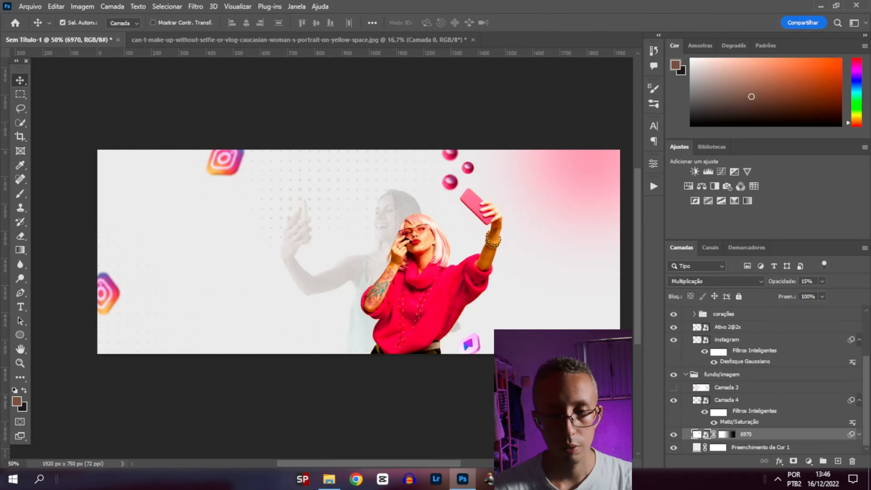
# Switch to the Elementor page in Chrome and give the outer container a Clássico background
pyautogui.hotkey('alt', 'Tab')
pyautogui.click(154, 9)
pyautogui.click(68, 9)
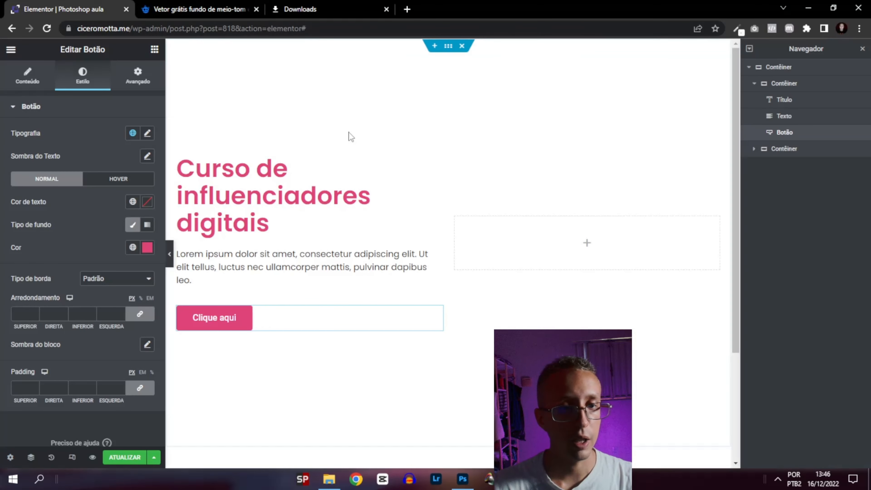
pyautogui.click(448, 48)
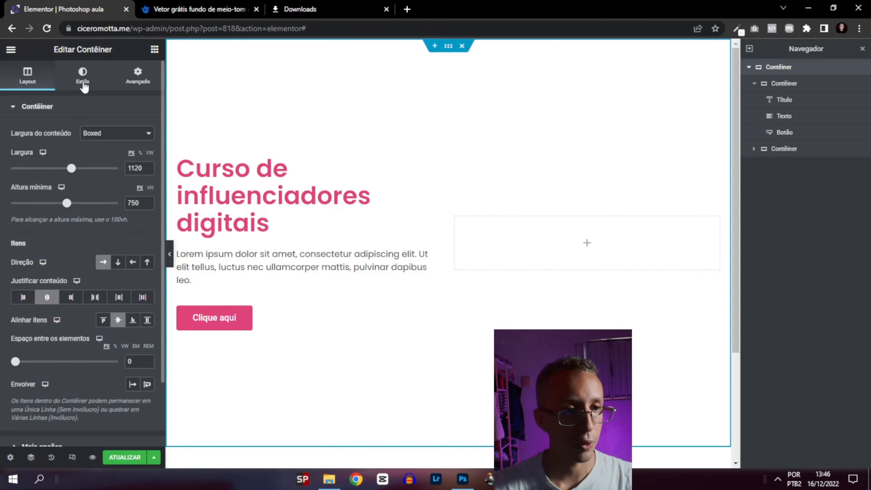
pyautogui.click(82, 75)
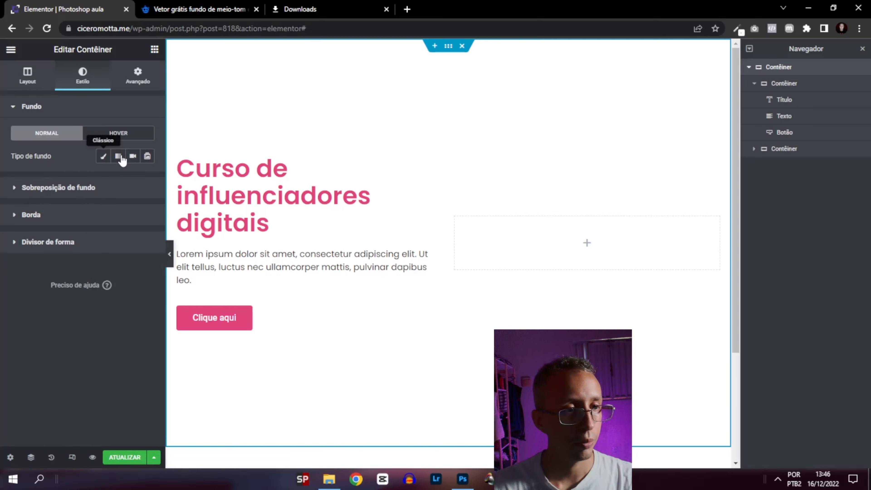
pyautogui.click(99, 161)
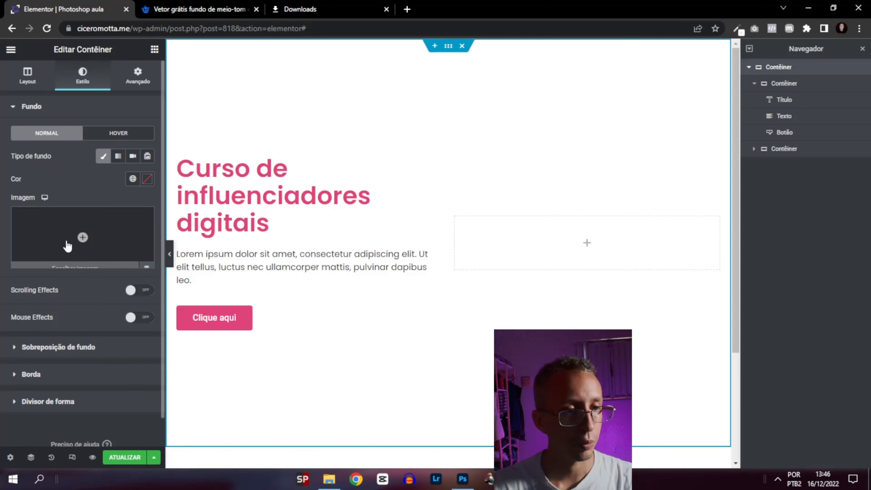
# Upload influencer-banner from the desktop to the media library and insert it as the container's background image
pyautogui.click(63, 229)
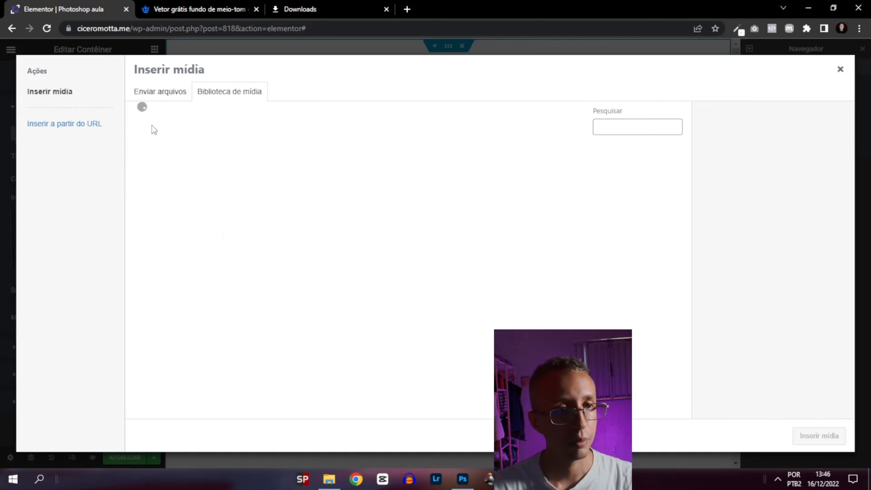
pyautogui.click(170, 98)
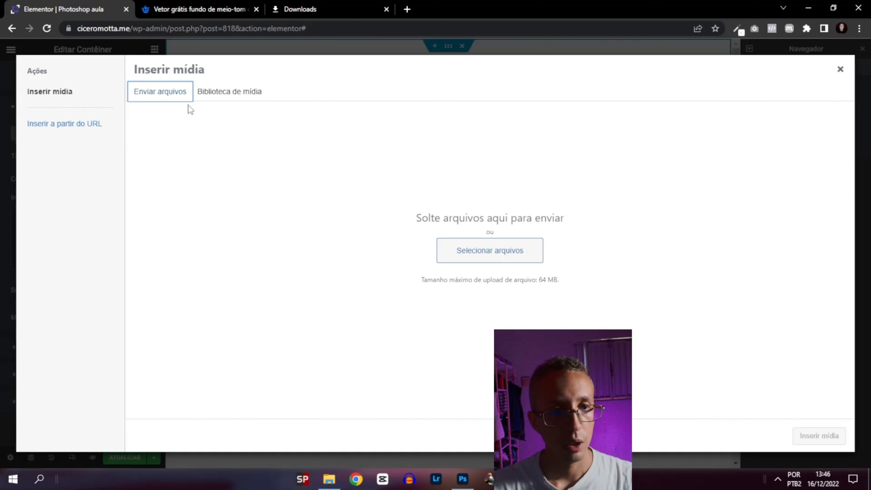
pyautogui.click(489, 251)
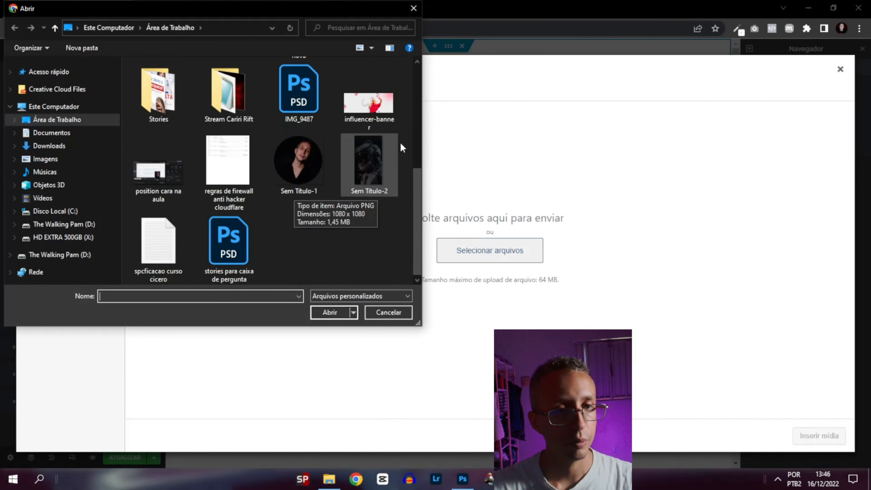
pyautogui.click(369, 103)
pyautogui.click(330, 312)
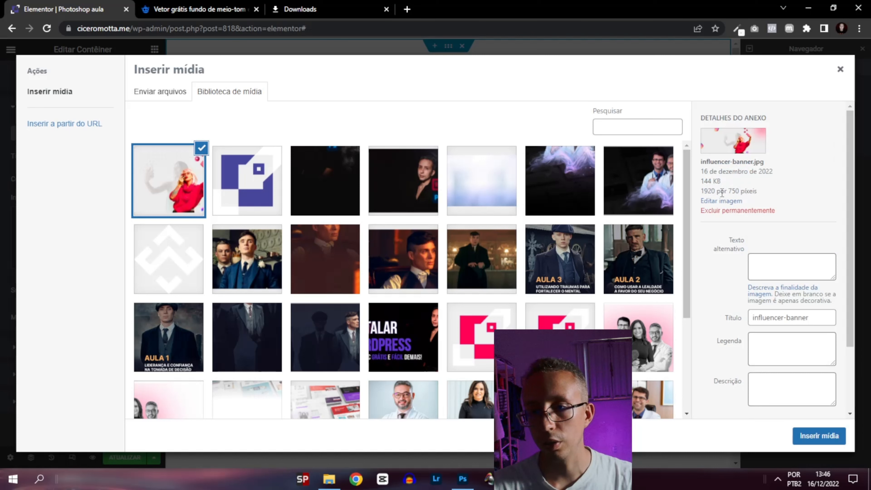
pyautogui.tripleClick(701, 180)
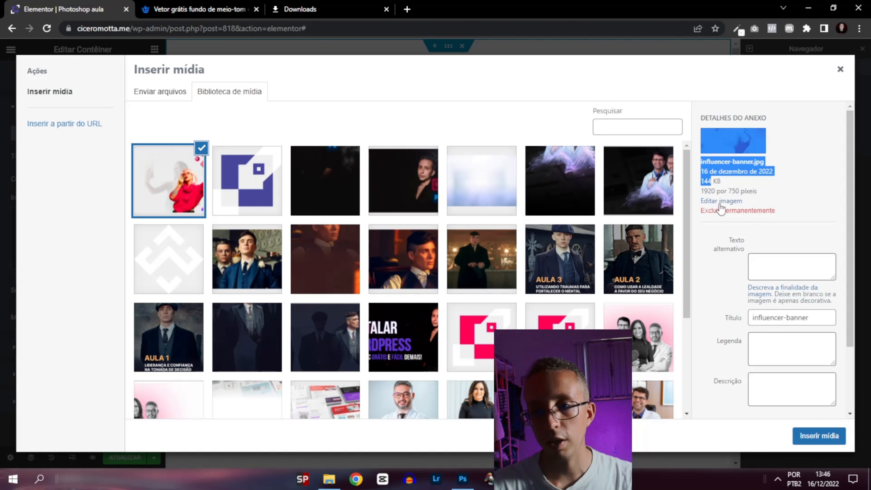
pyautogui.click(729, 197)
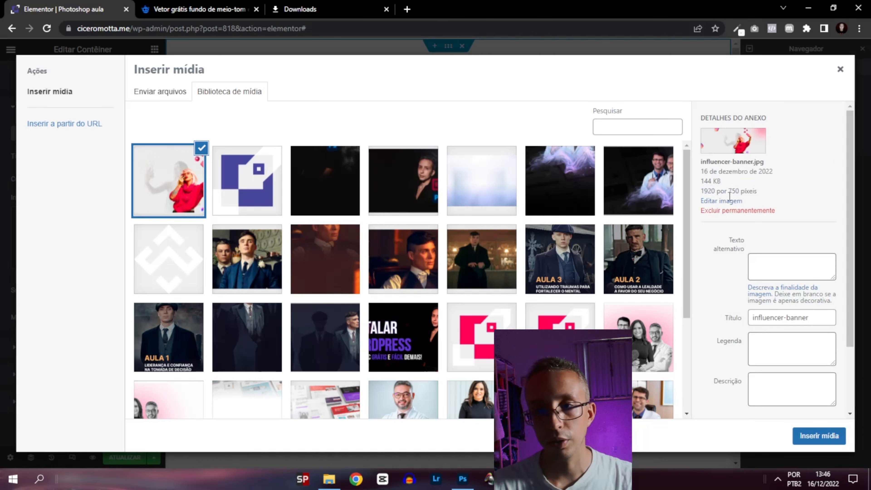
pyautogui.click(813, 437)
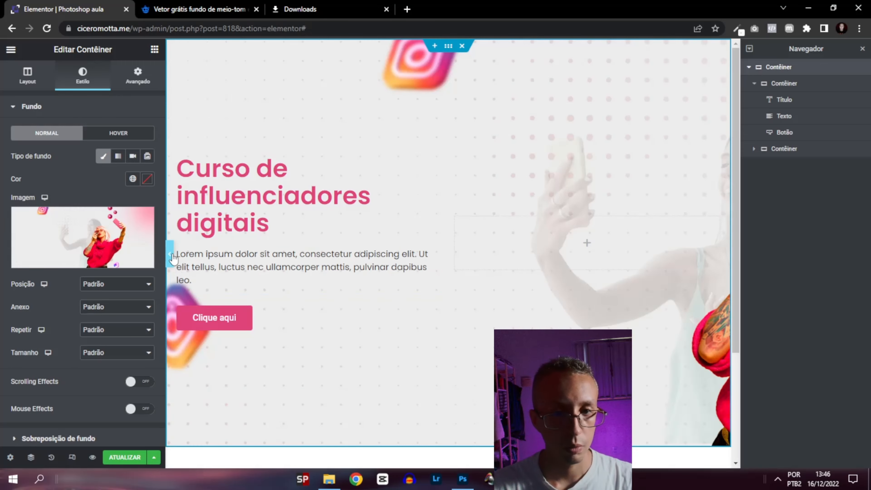
# Set the background image to position Centralizado, repeat Não repetir and size Preenchimento completo, and preview the section at full width
pyautogui.click(103, 283)
pyautogui.click(104, 297)
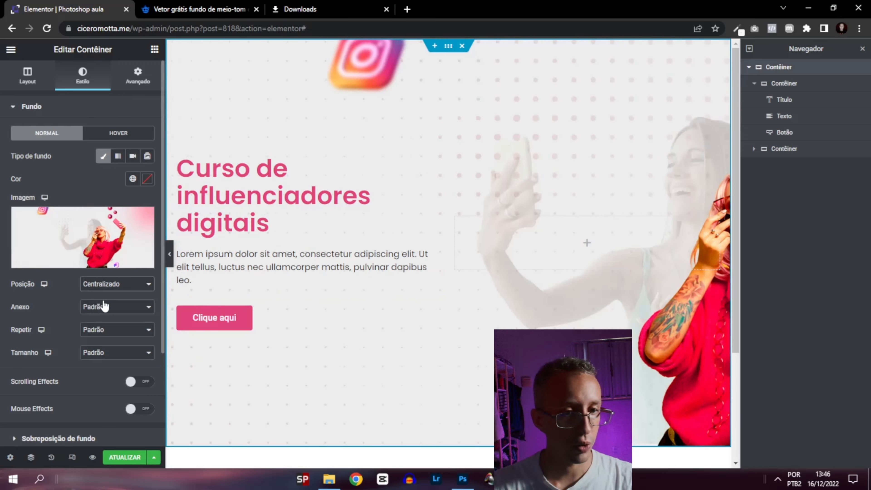
pyautogui.click(116, 308)
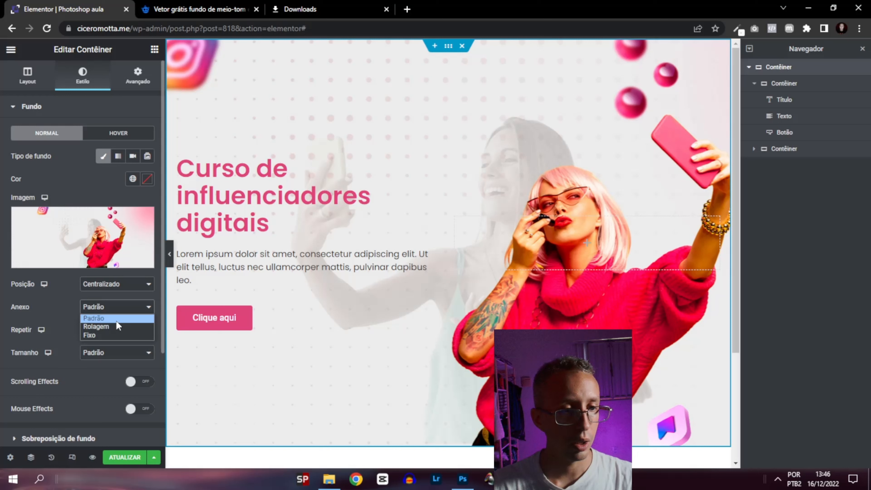
pyautogui.click(116, 330)
pyautogui.click(114, 349)
pyautogui.click(117, 352)
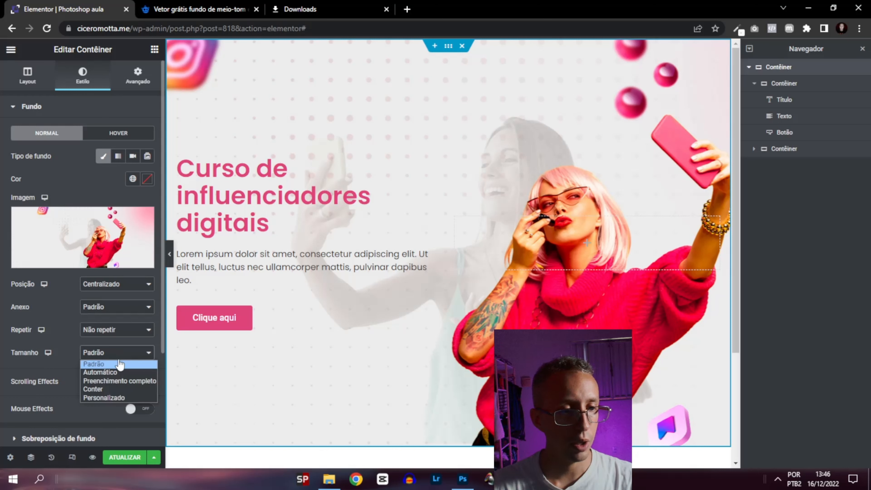
pyautogui.click(118, 381)
pyautogui.click(169, 254)
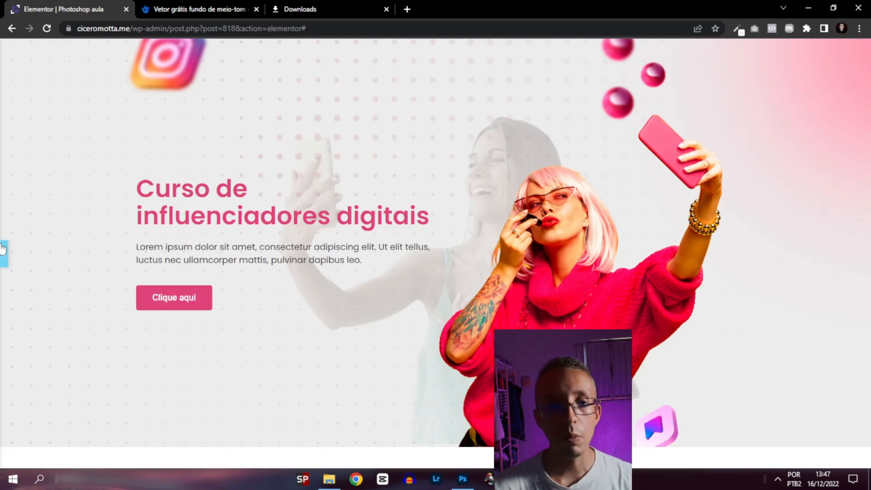
pyautogui.click(3, 254)
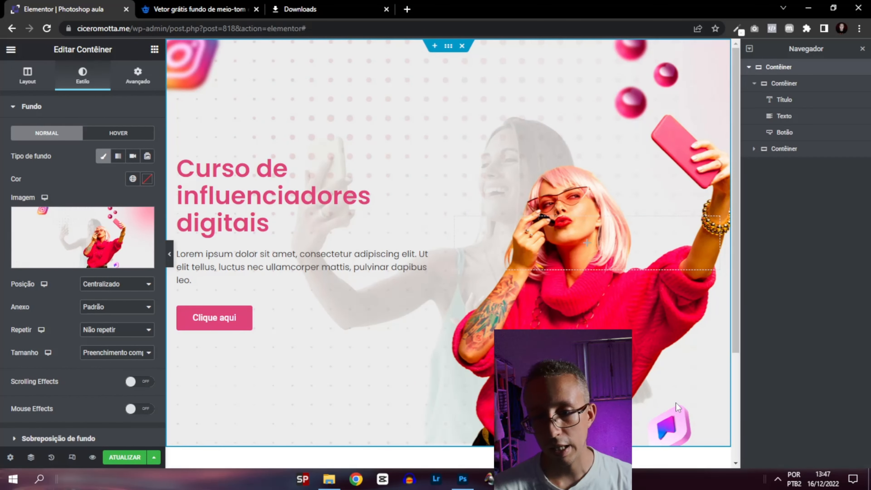